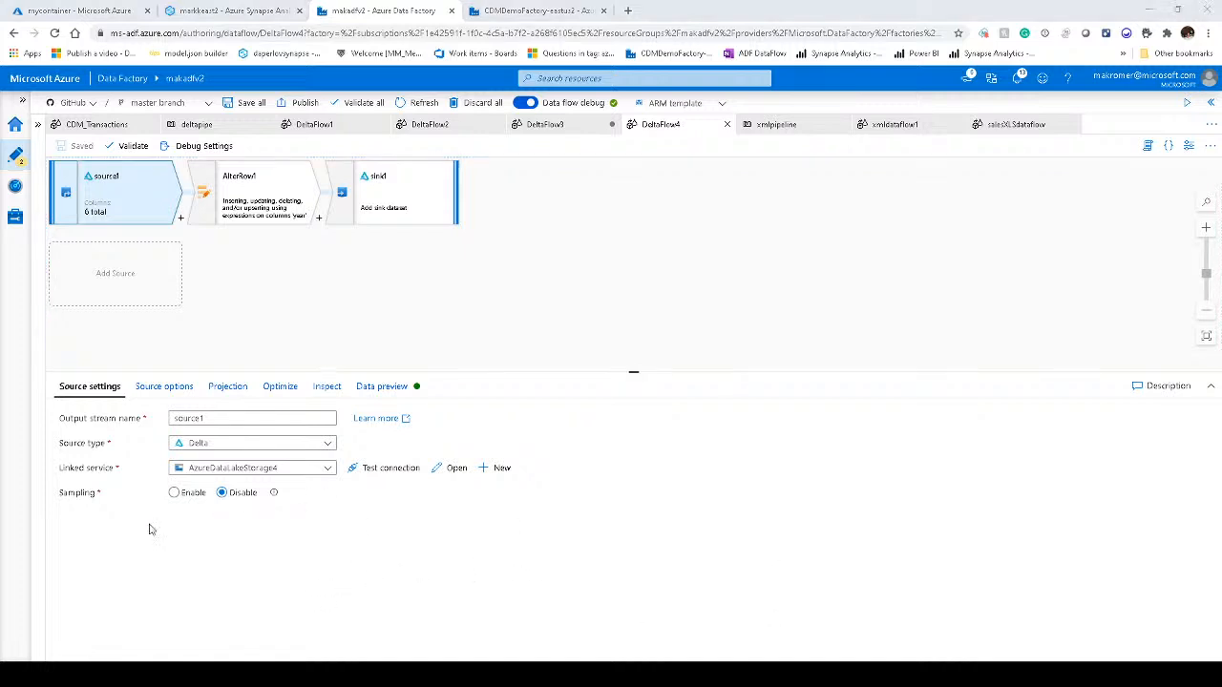
click(123, 338)
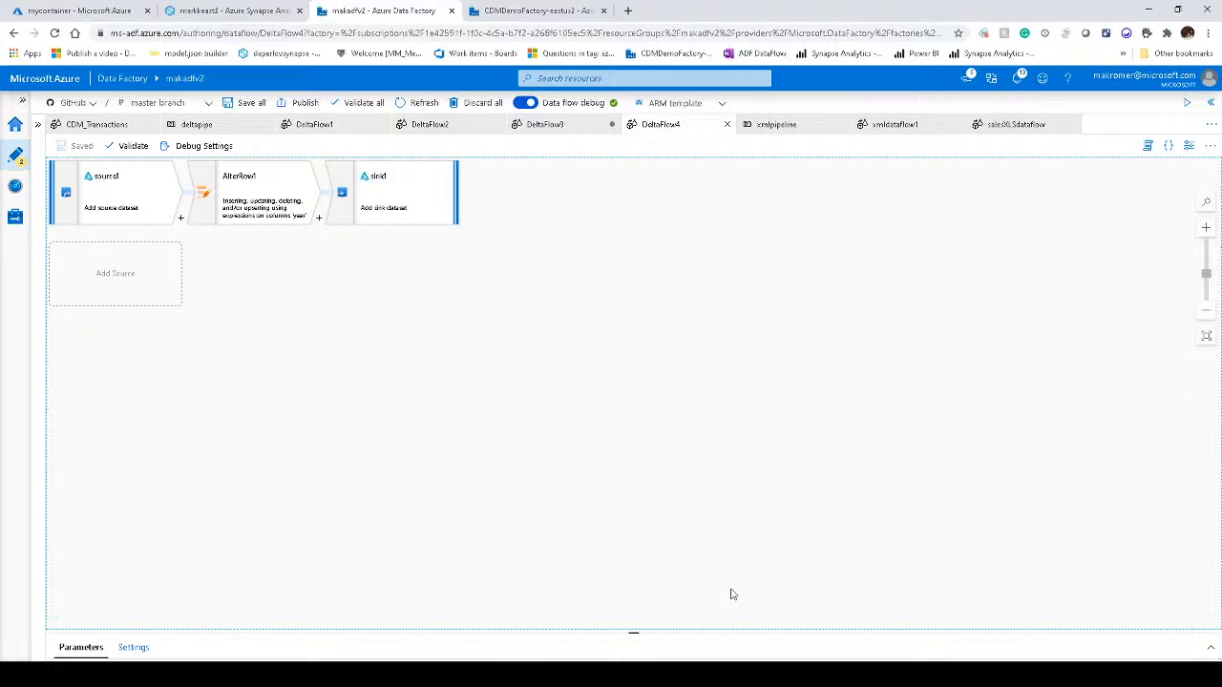
click(823, 675)
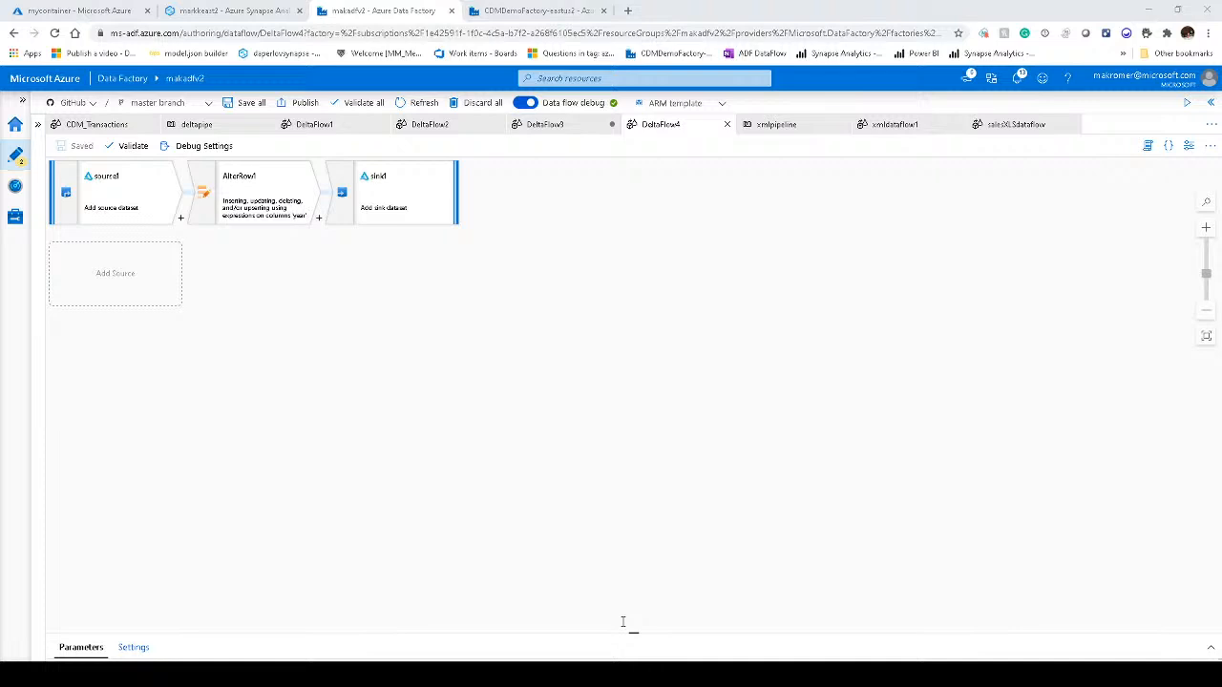
click(623, 627)
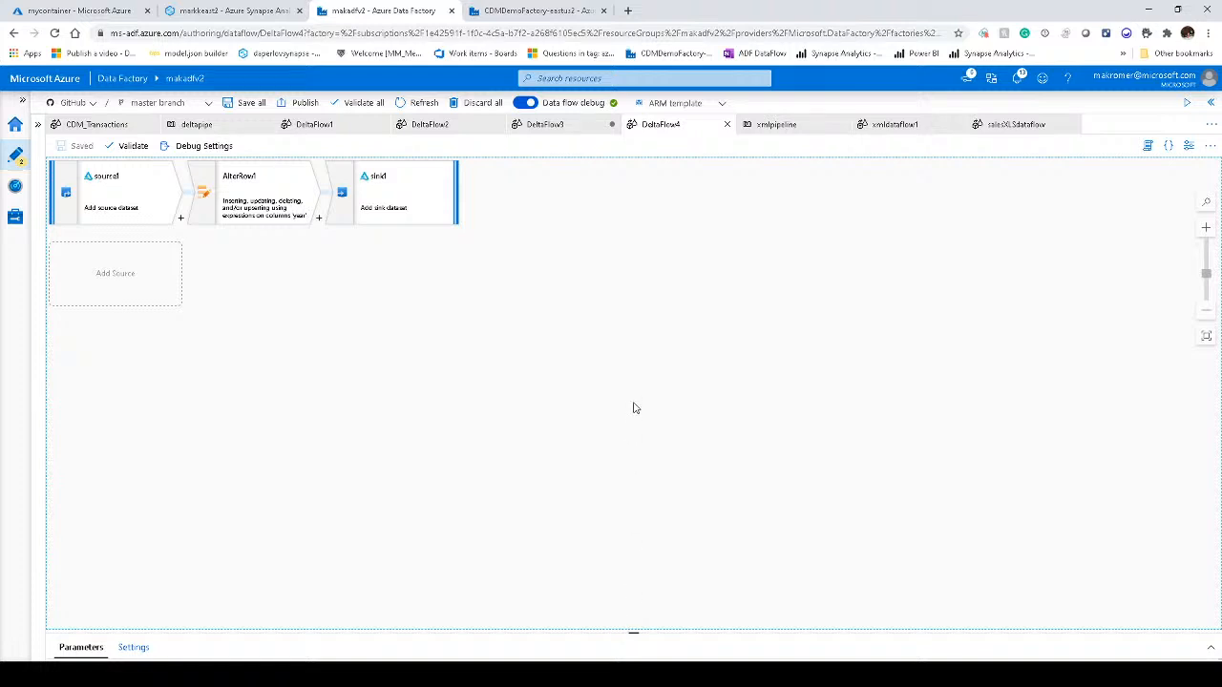
key(alt+Tab)
- Show the full Factory Resources list without the "xls" filter and collapse its Pipelines, Datasets and Data flows groups
click(38, 129)
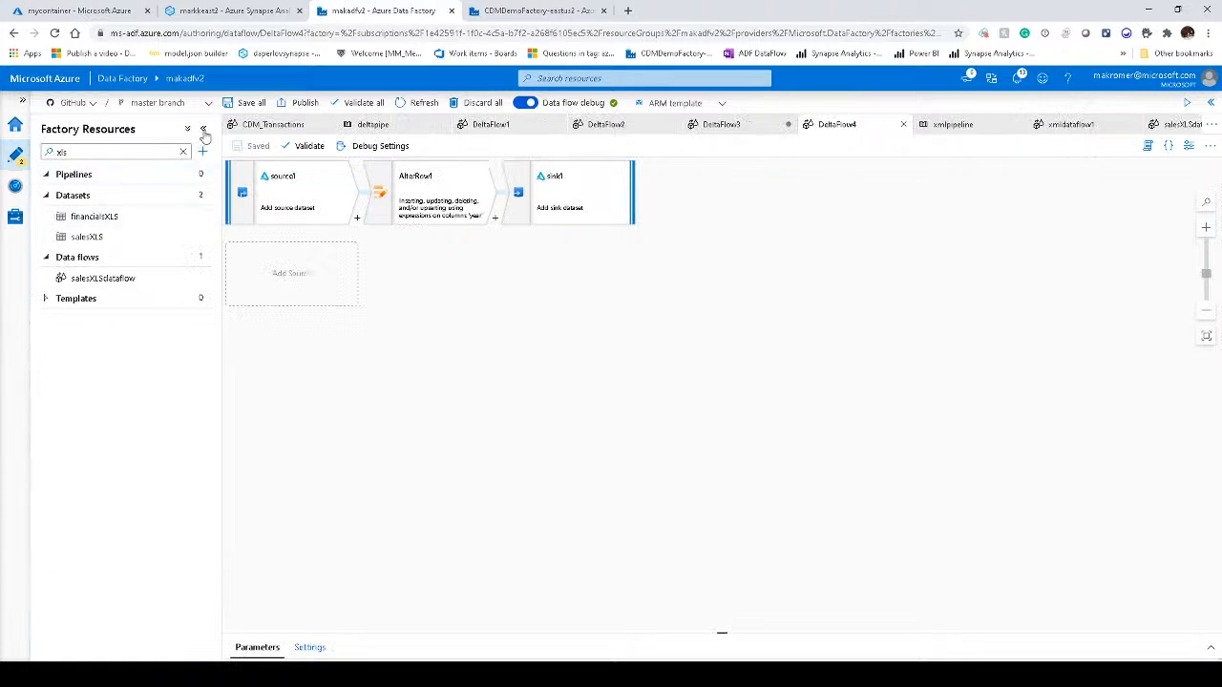
click(182, 152)
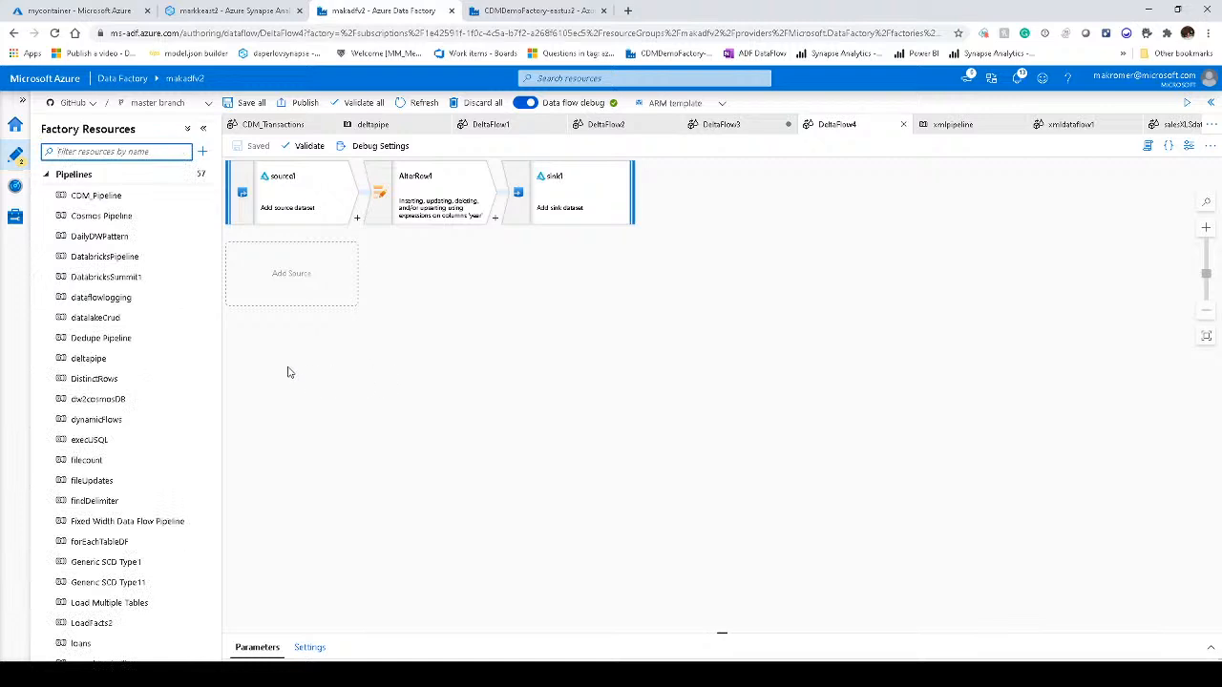
click(45, 177)
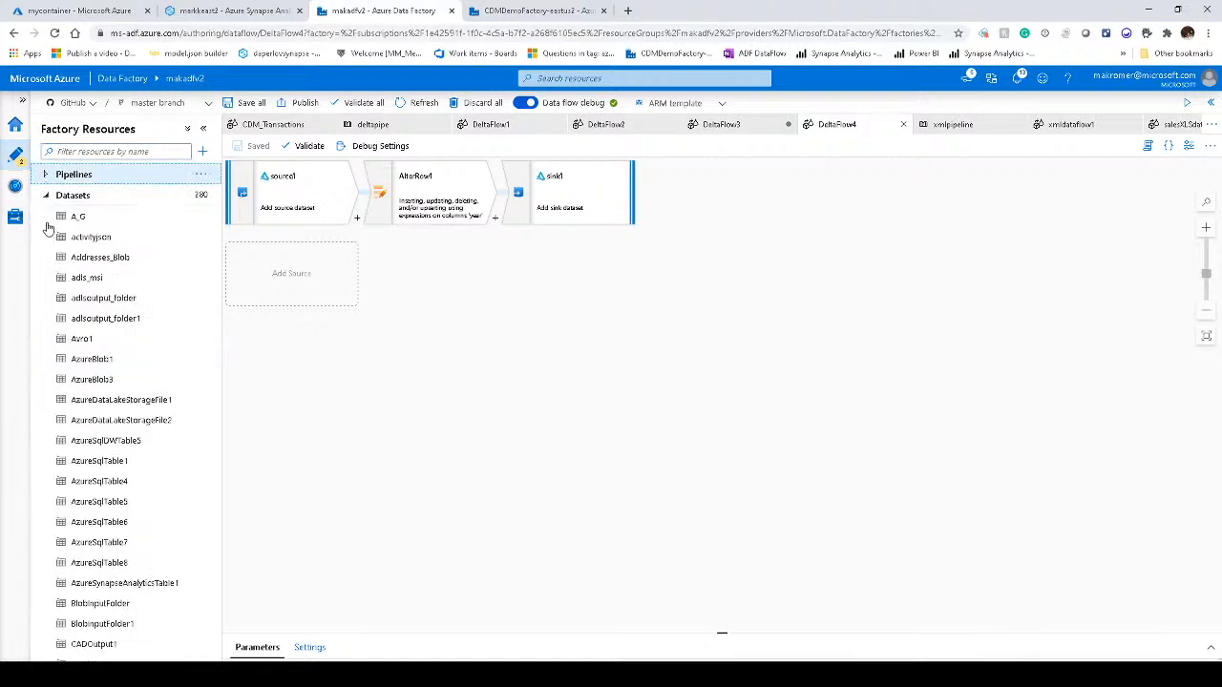
click(44, 195)
click(45, 216)
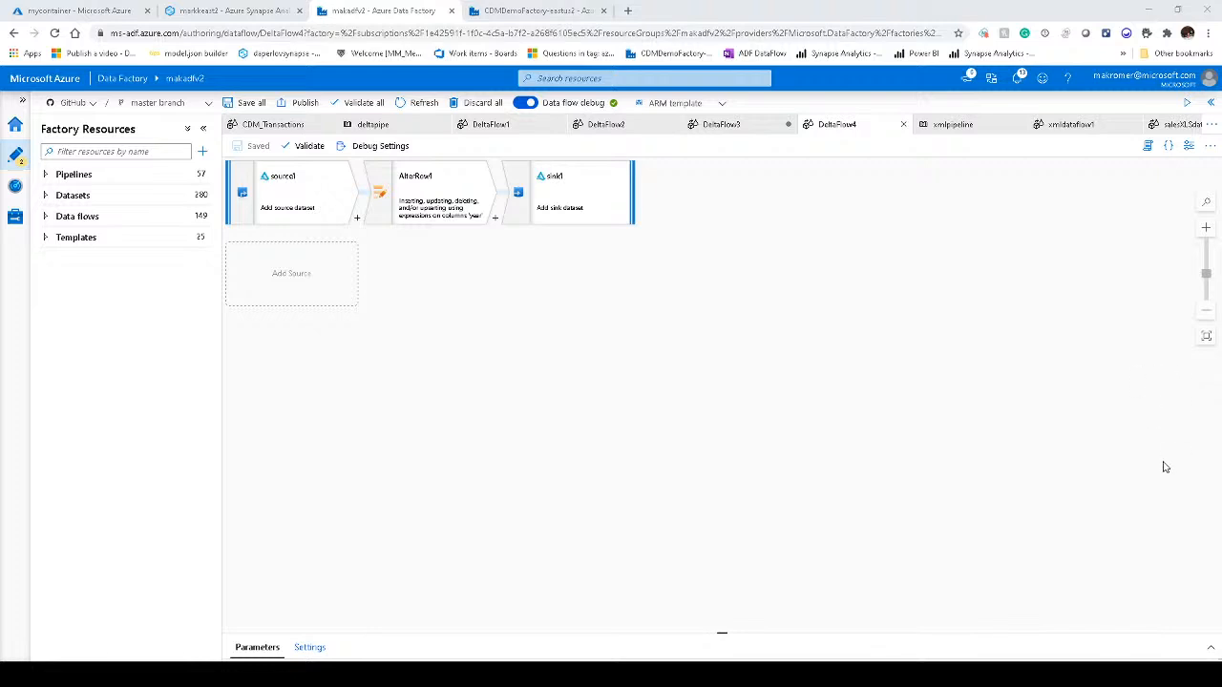
- Expand the Datasets group in Factory Resources to view the factory's existing datasets
click(1154, 398)
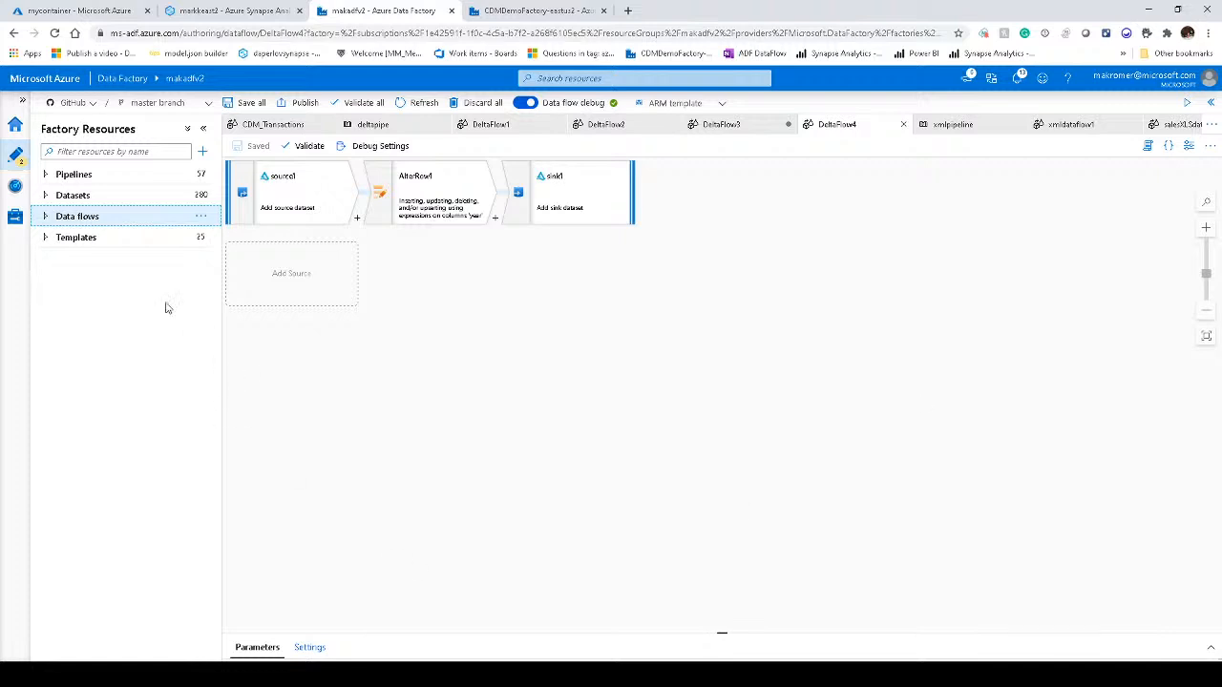
click(45, 197)
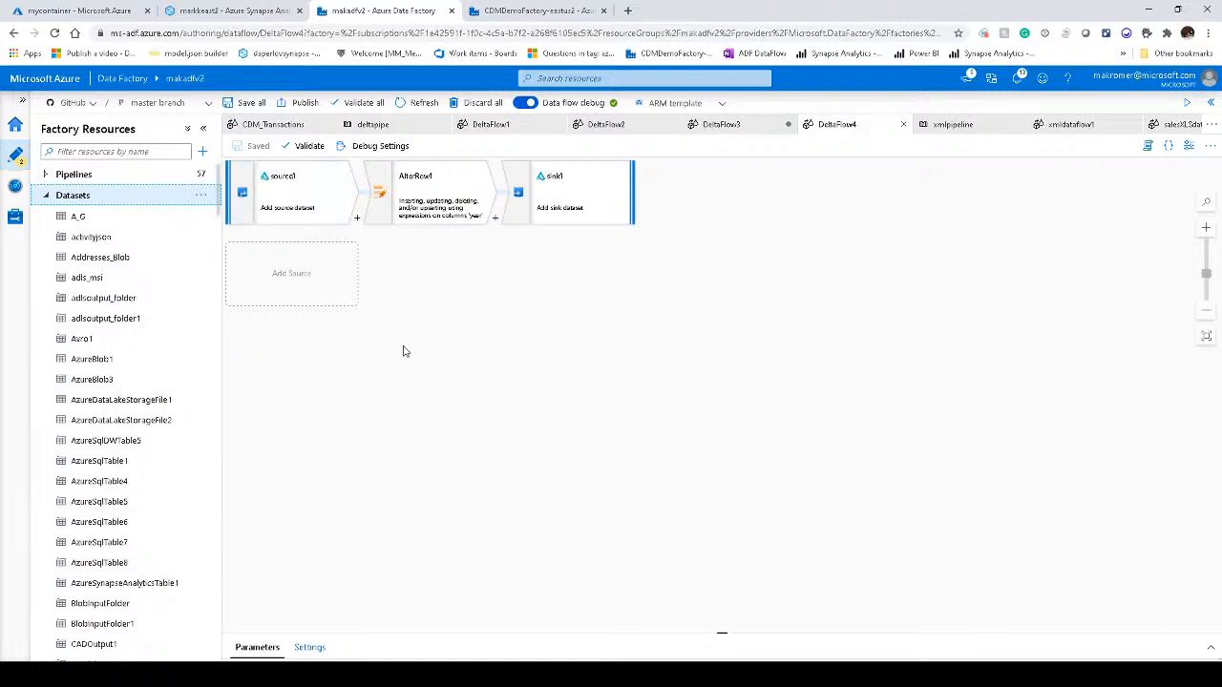
click(410, 434)
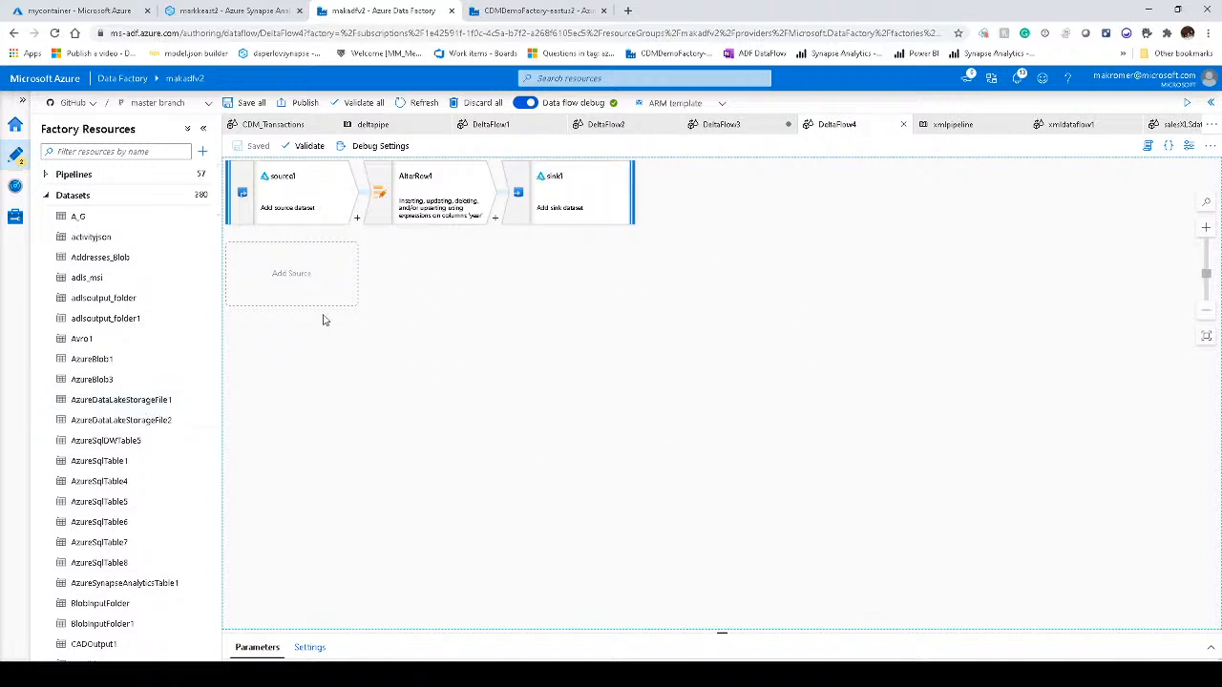
- Add a second source to the DeltaFlow4 data flow and check which source types it offers
click(279, 289)
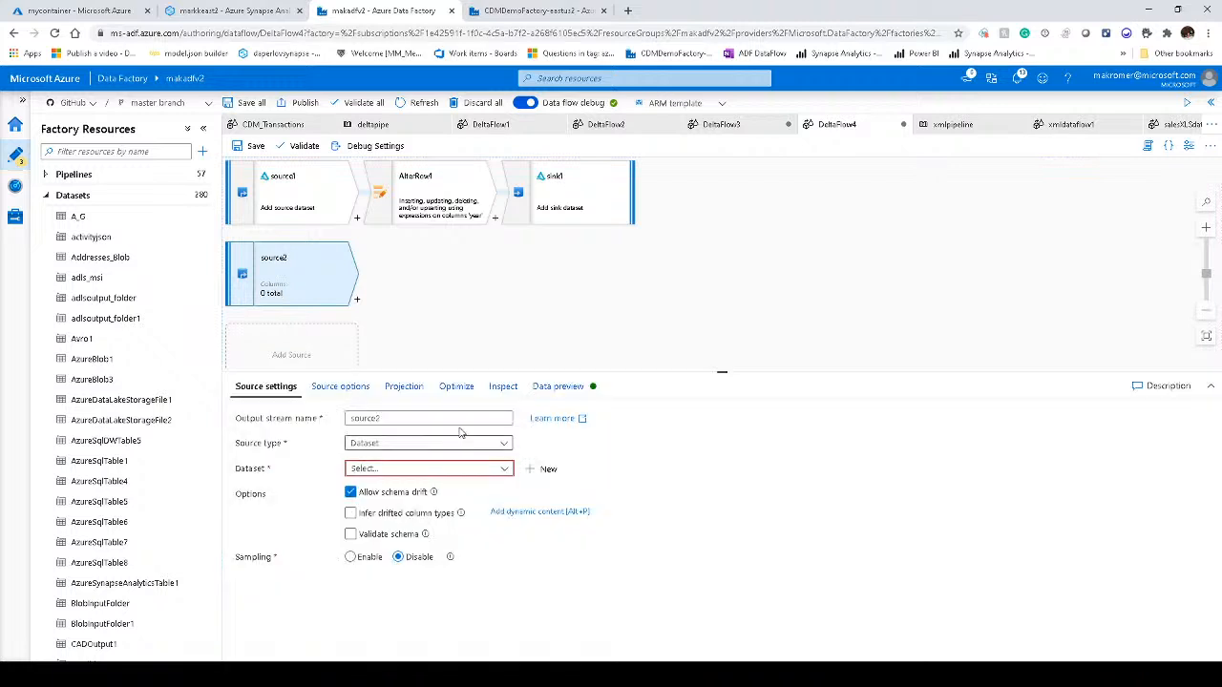
drag(466, 370, 469, 314)
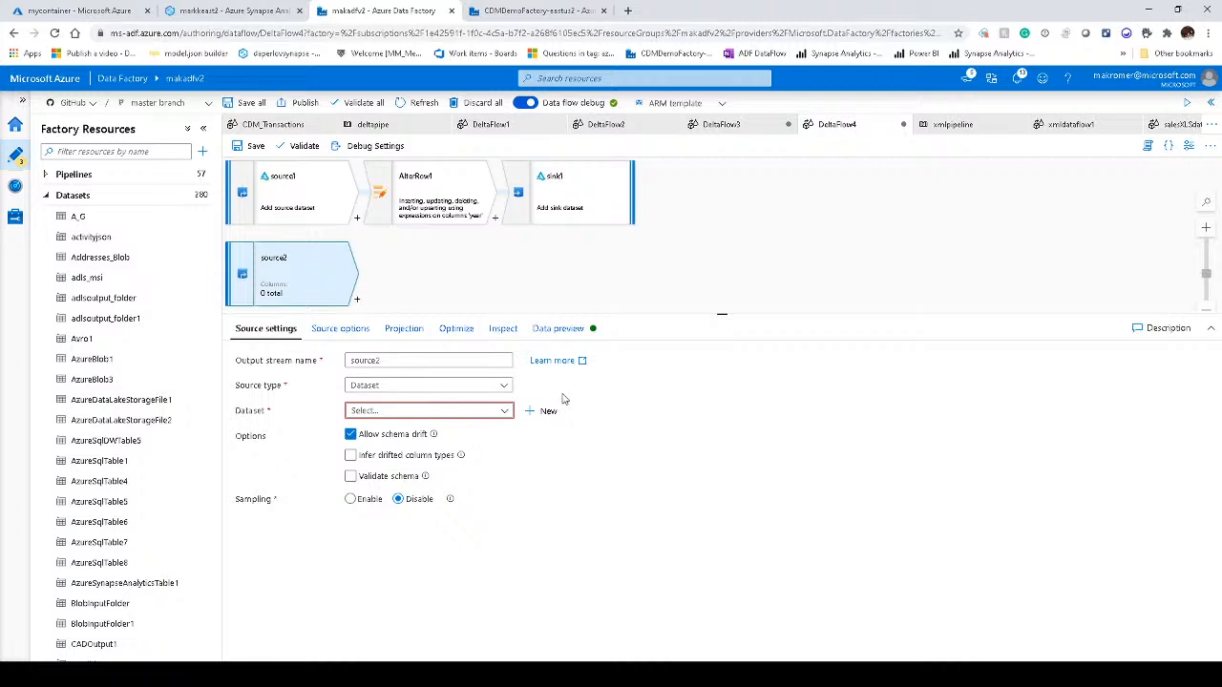
click(504, 386)
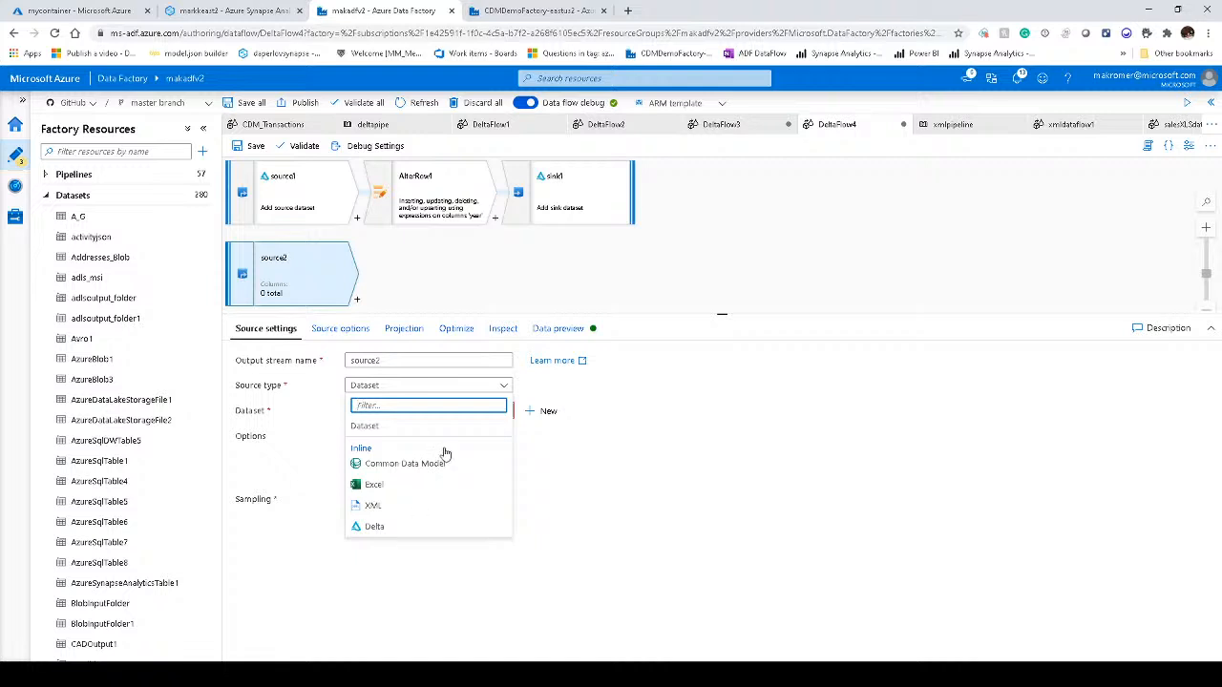
click(483, 303)
- Add a Sink transformation directly after source2
click(358, 301)
scroll(403, 515, down, 5)
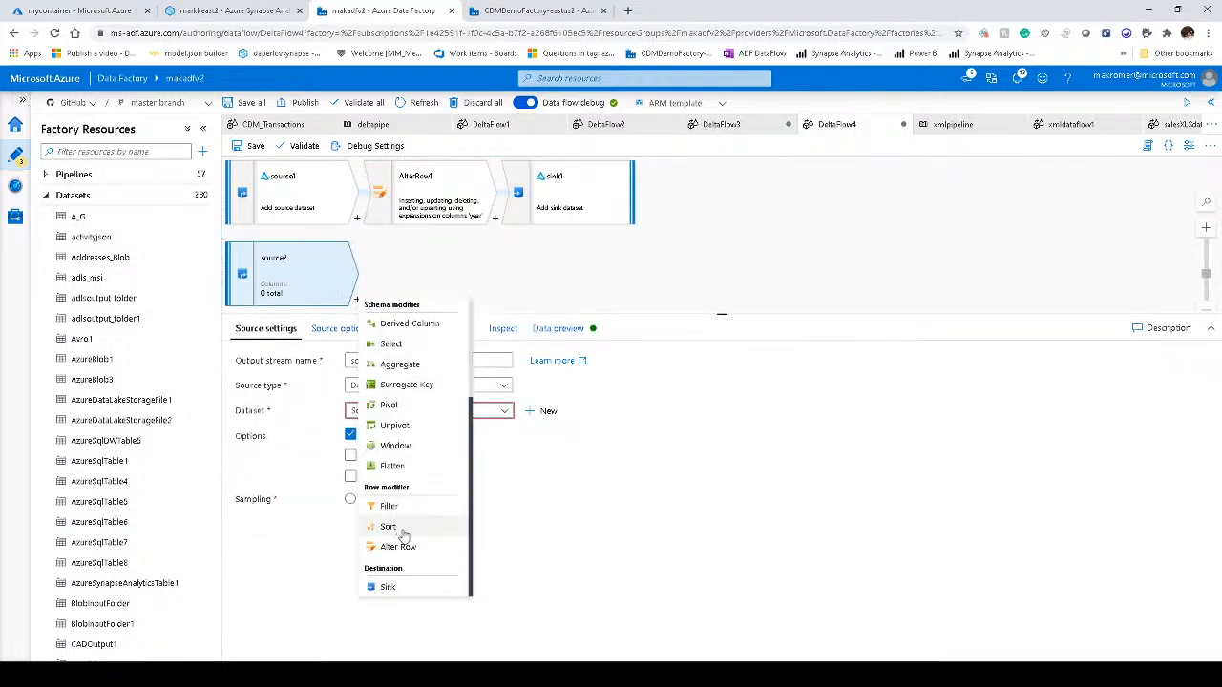
click(402, 588)
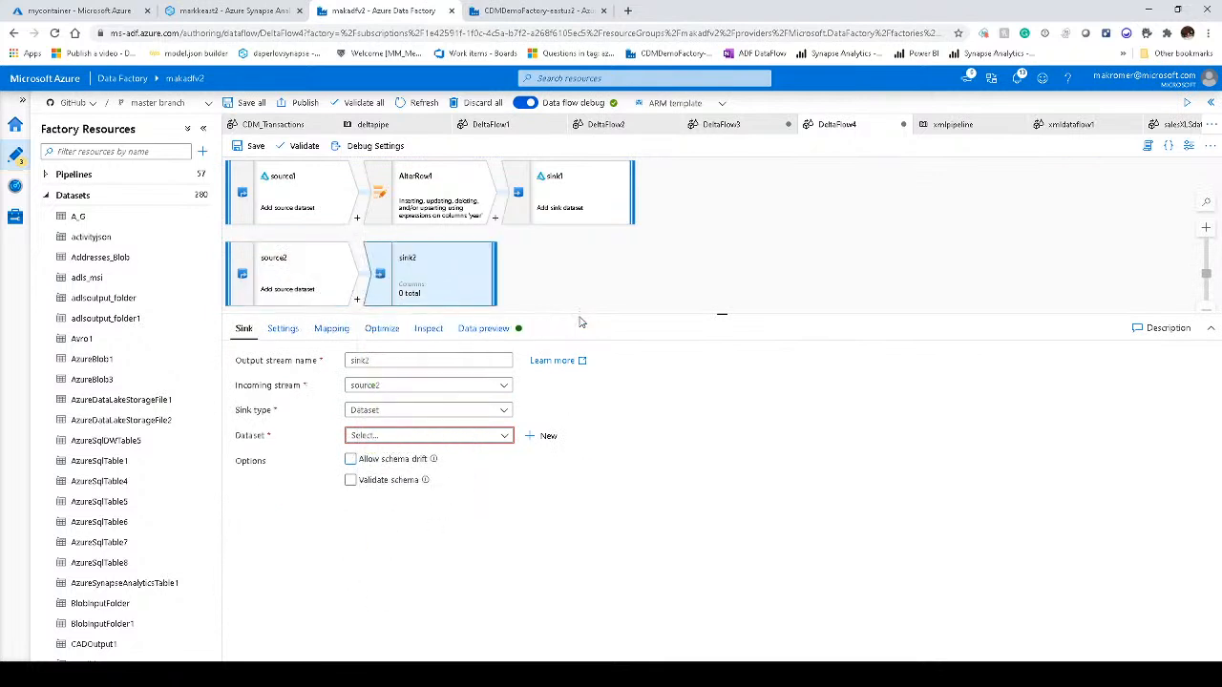
- Review the sink types offered for sink2, including the inline formats, and choose Dataset
scroll(681, 264, down, 2)
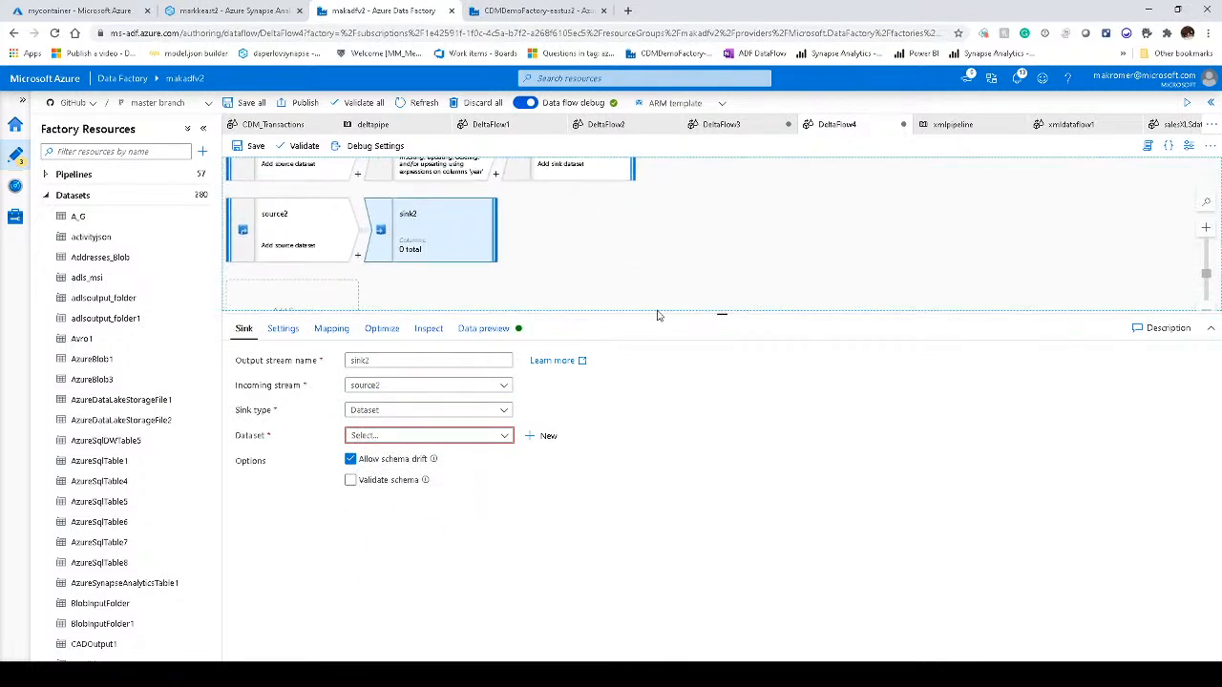
drag(655, 312, 655, 286)
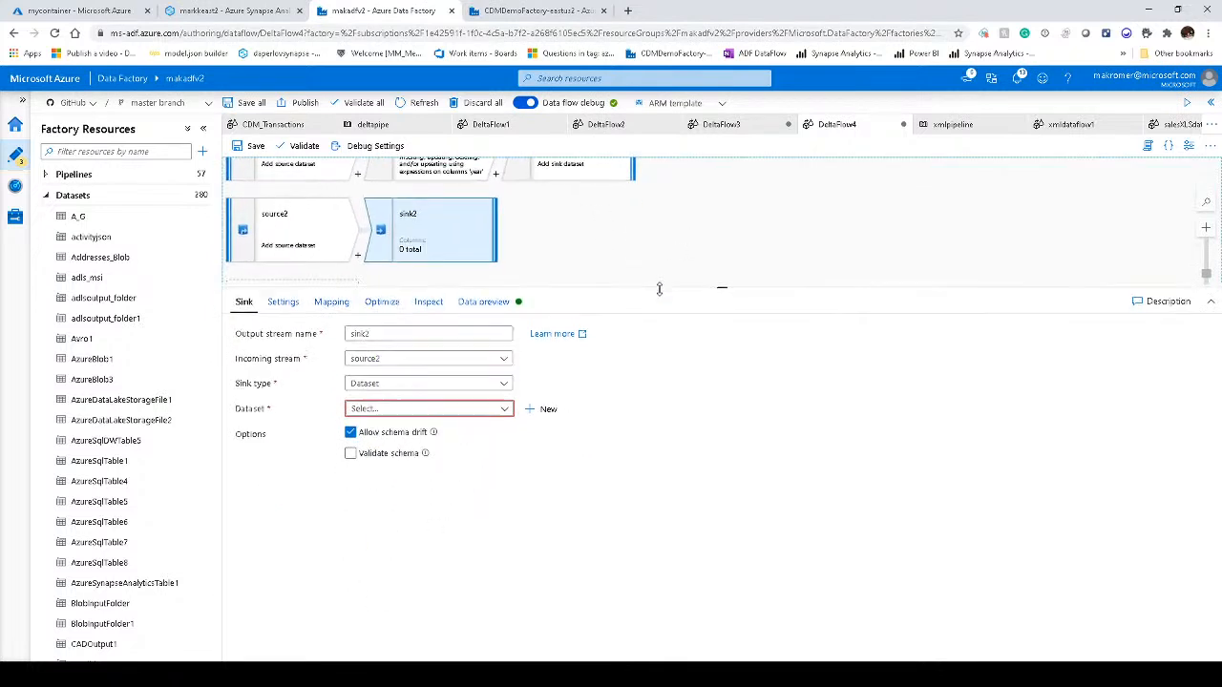
click(447, 384)
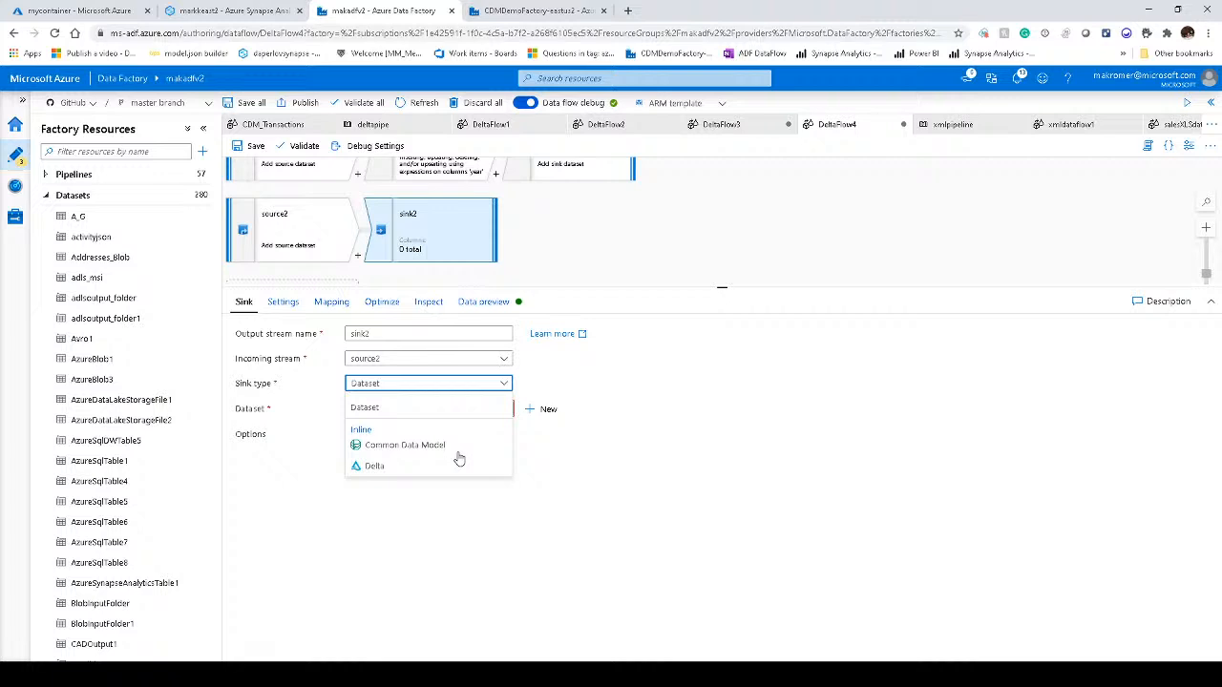
click(401, 408)
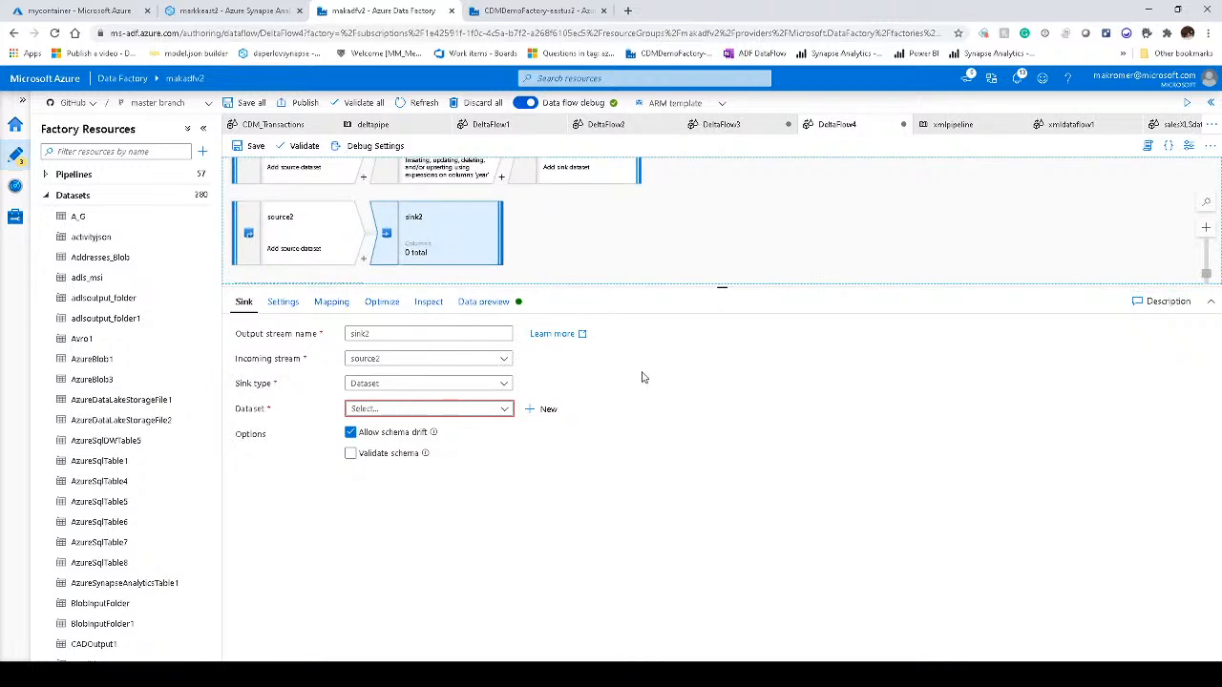
- Review the existing datasets and the inline source types that source2 can use
click(309, 235)
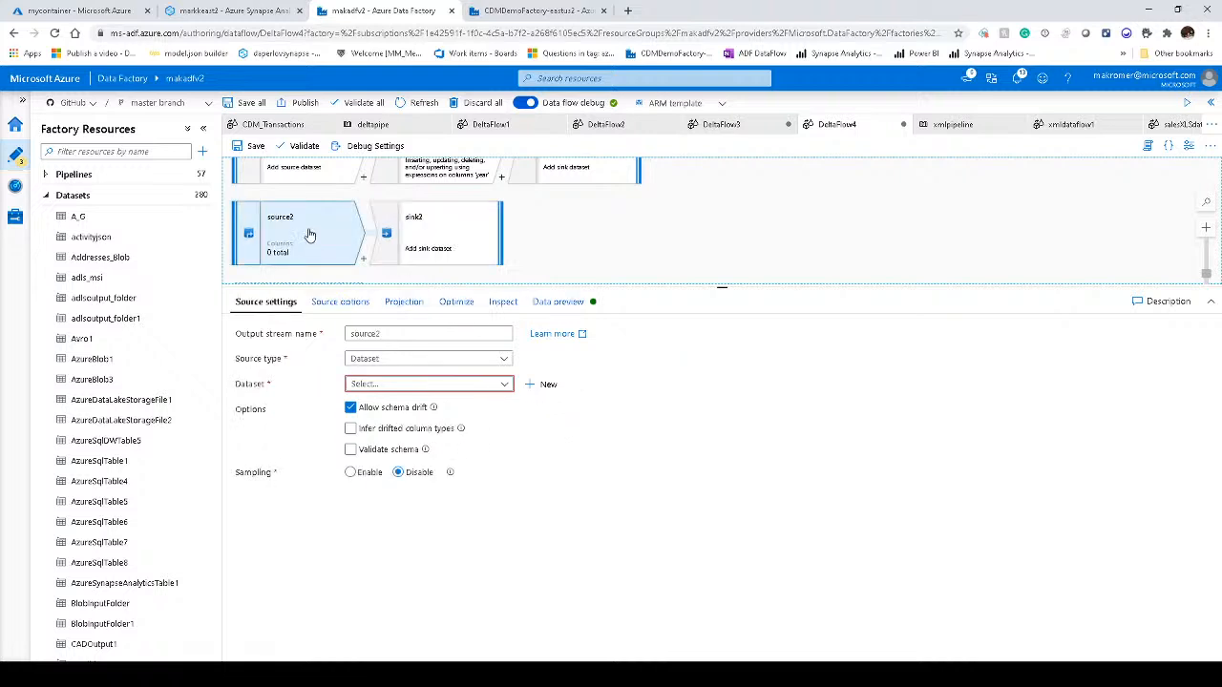
click(429, 384)
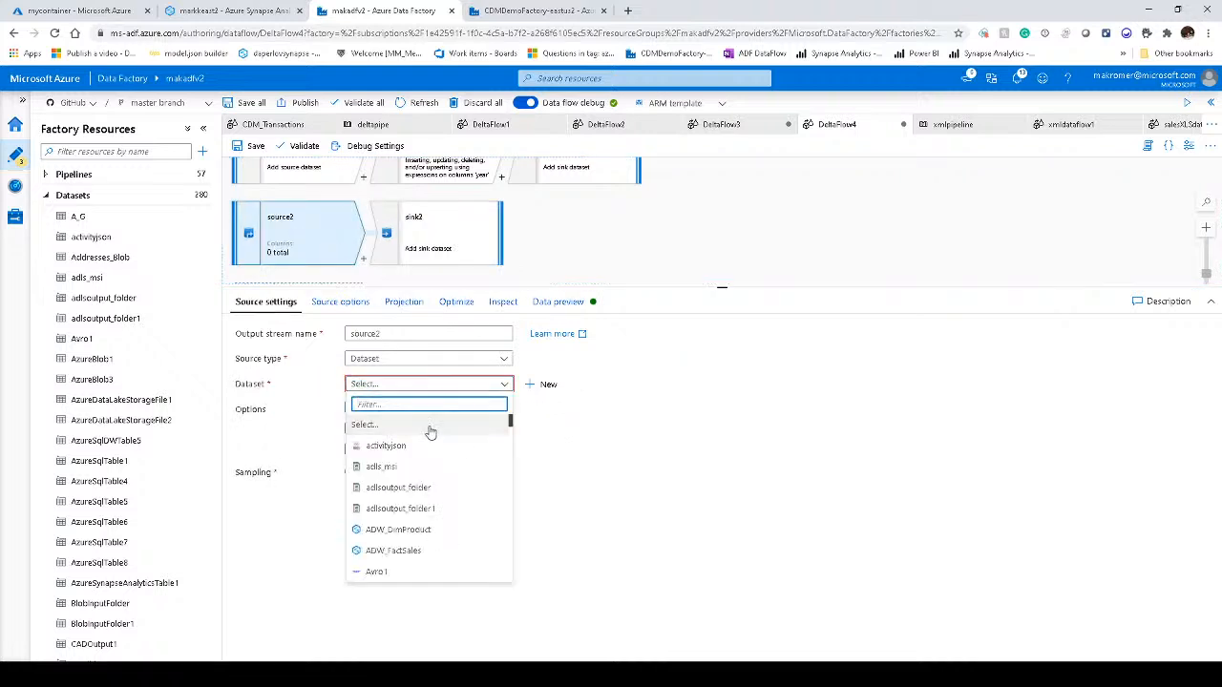
click(644, 385)
click(491, 358)
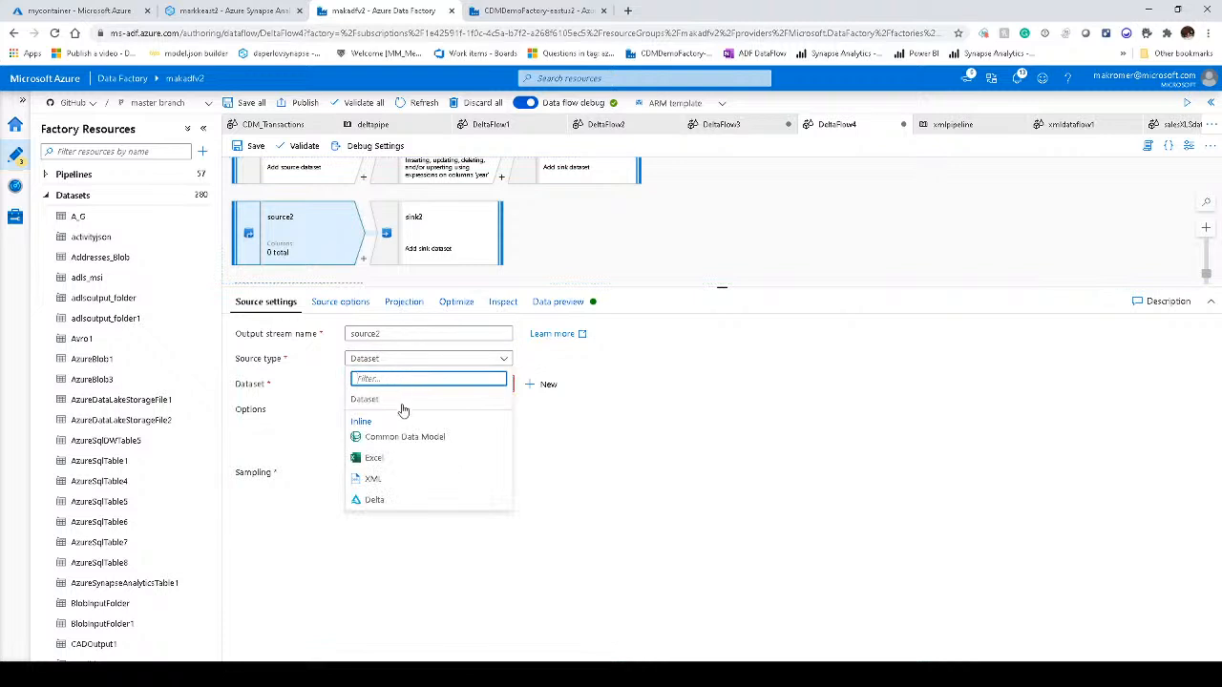
click(643, 443)
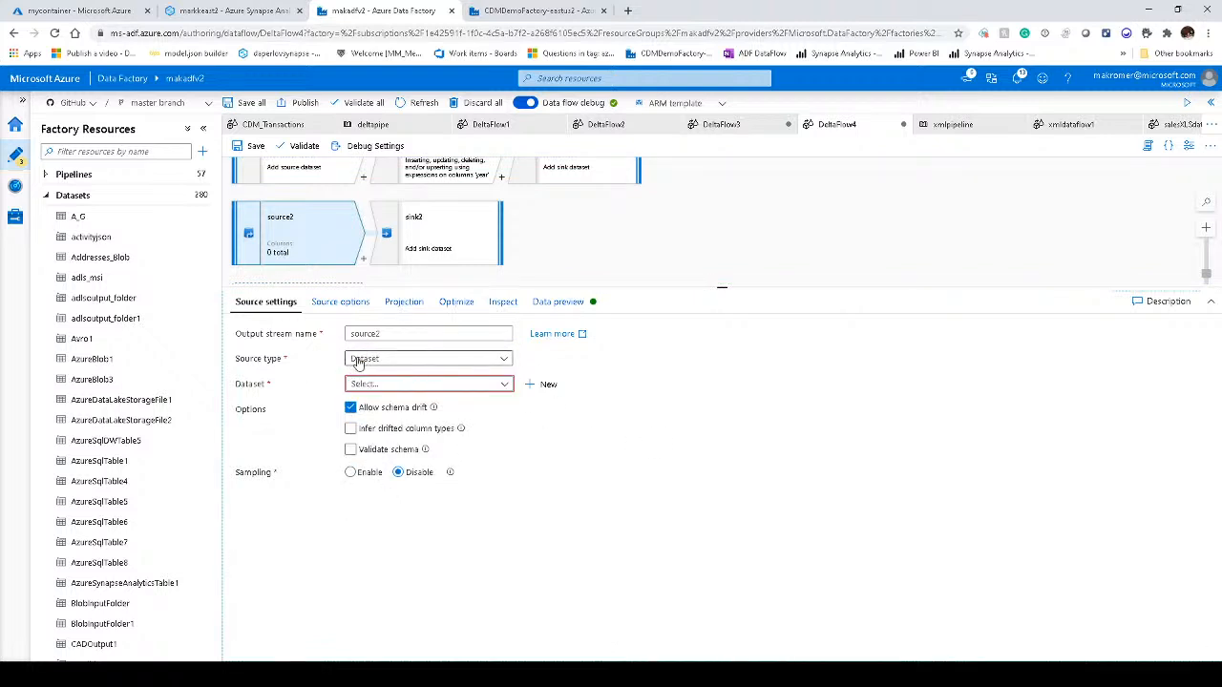
click(385, 383)
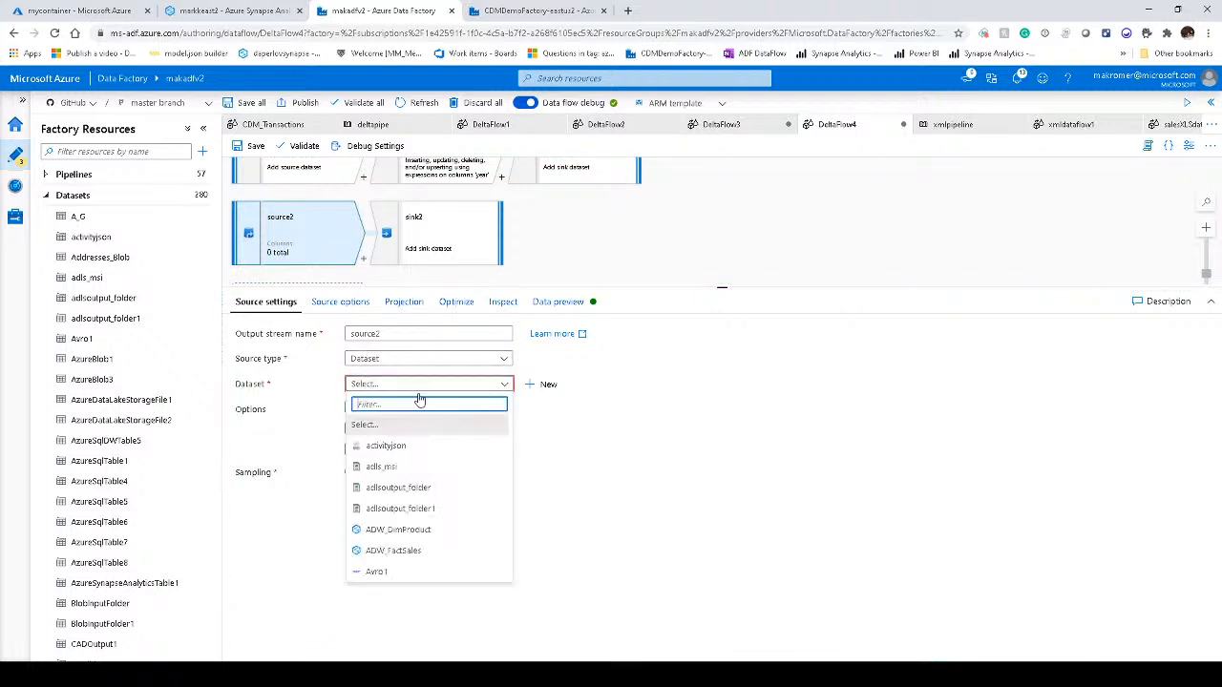
scroll(444, 501, down, 6)
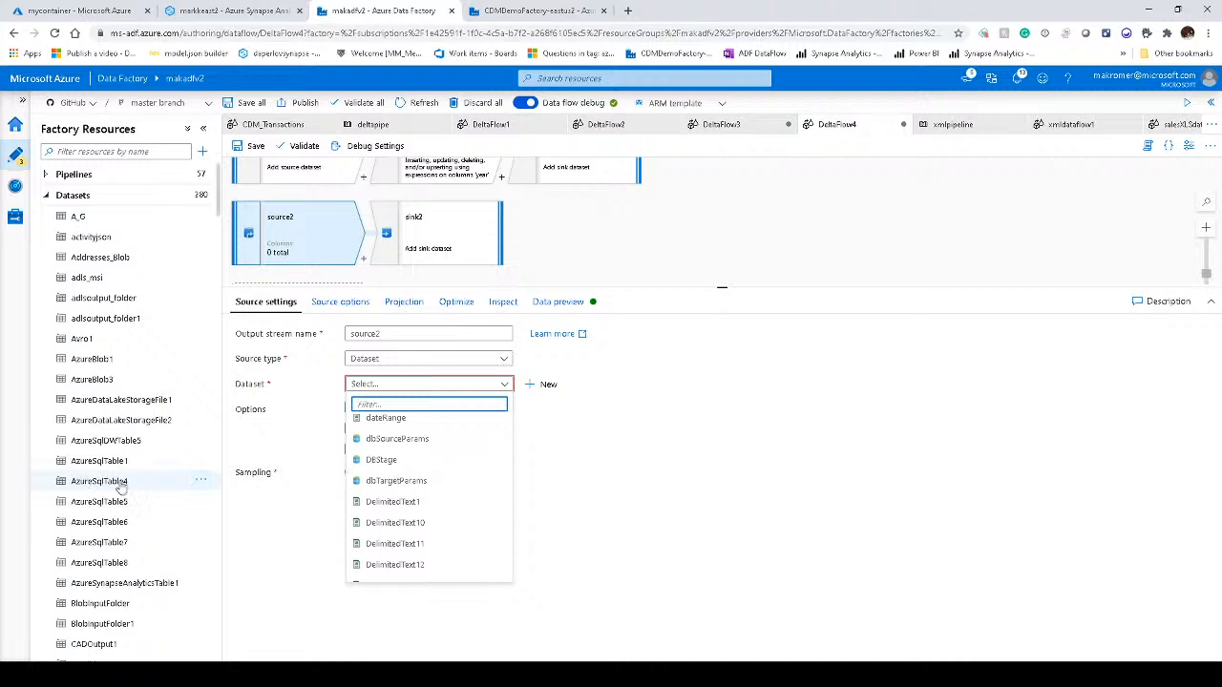
scroll(405, 506, down, 10)
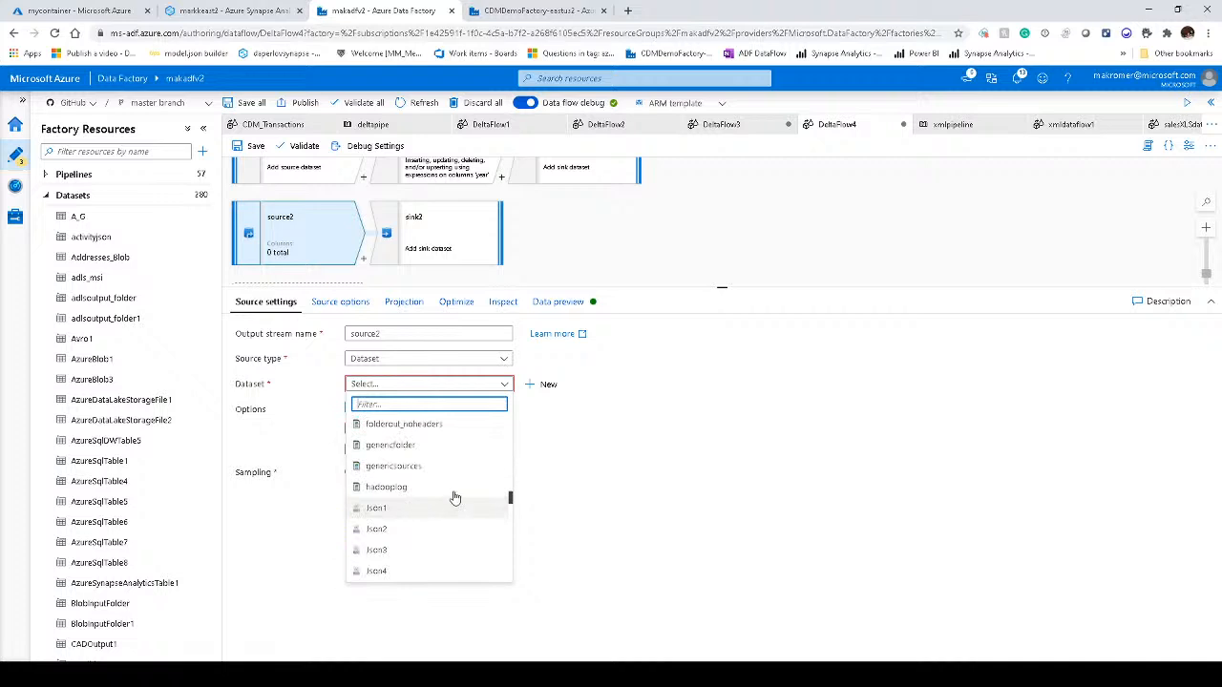
click(505, 381)
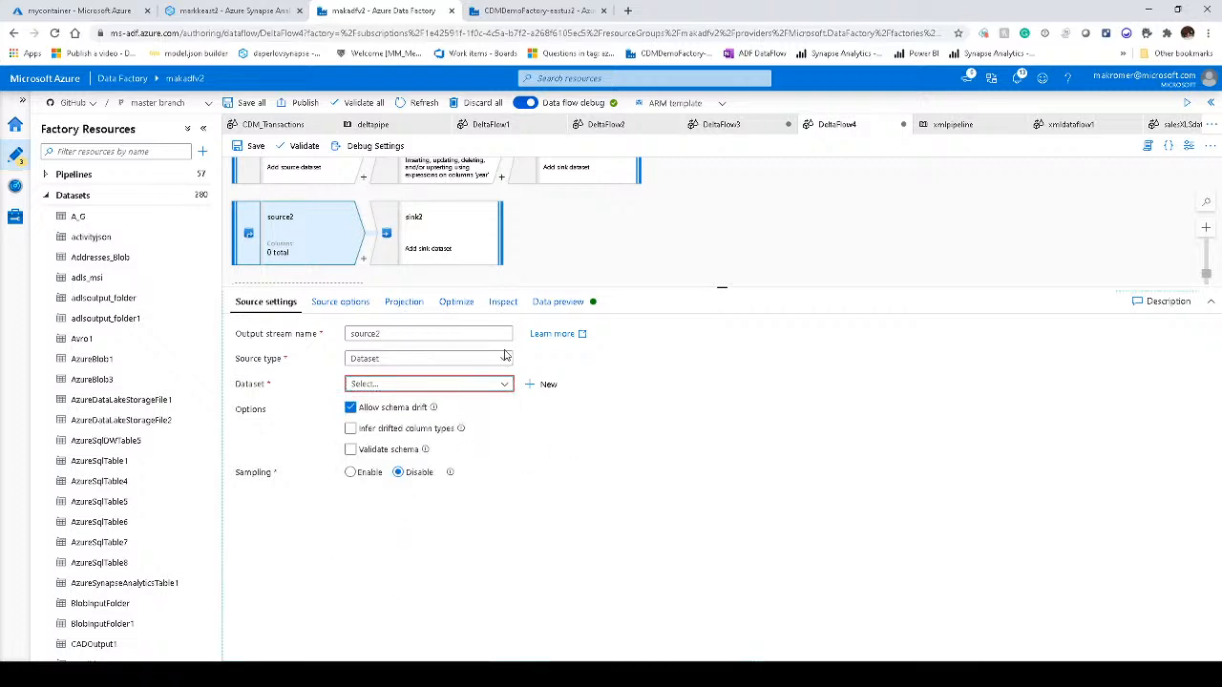
- Set source2 to the inline XML source type with AzureBlobStorage1 as its linked service
click(493, 362)
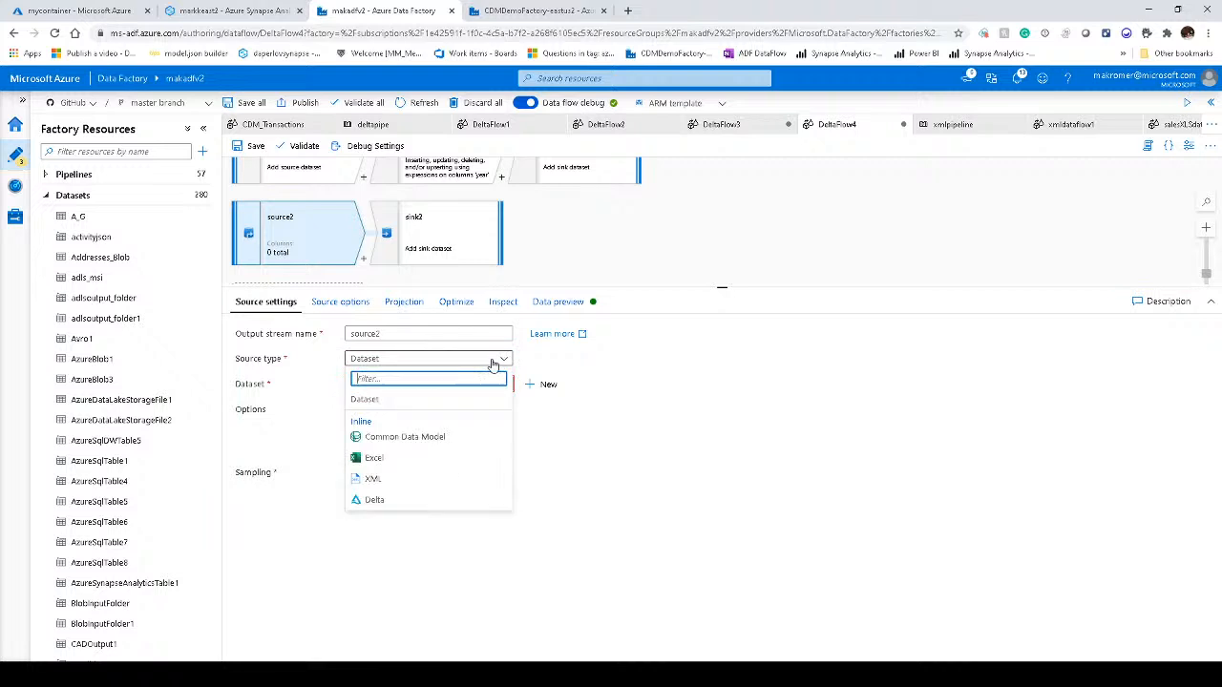
click(371, 480)
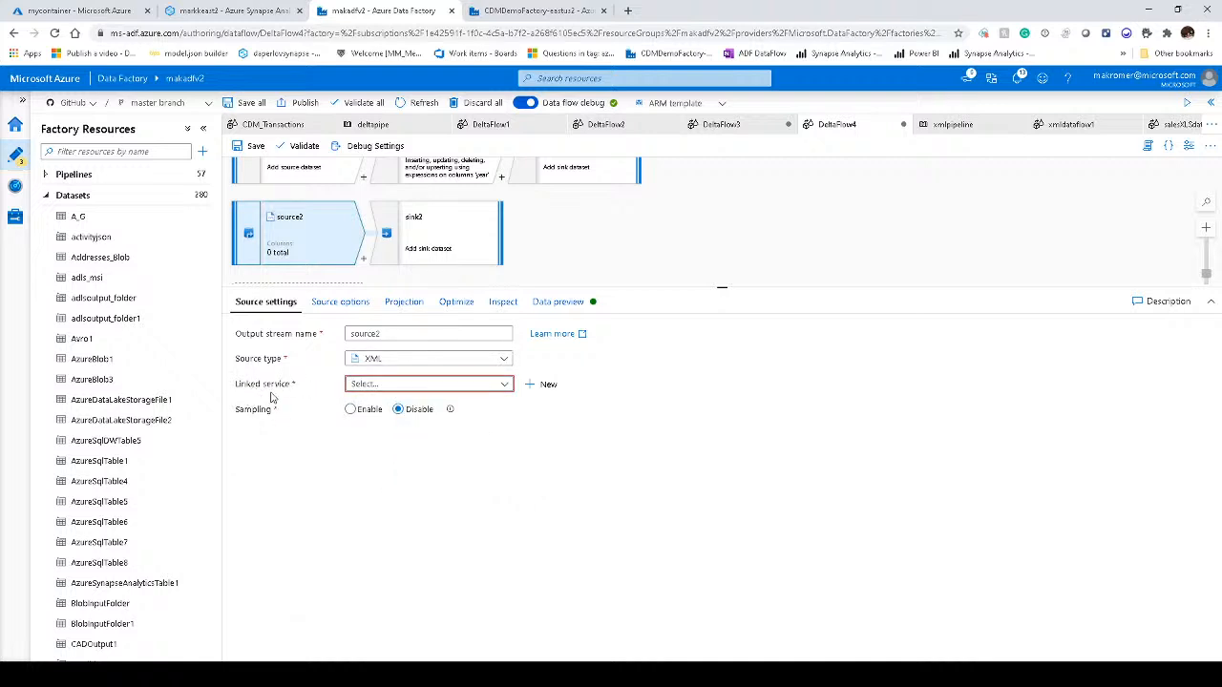
click(405, 393)
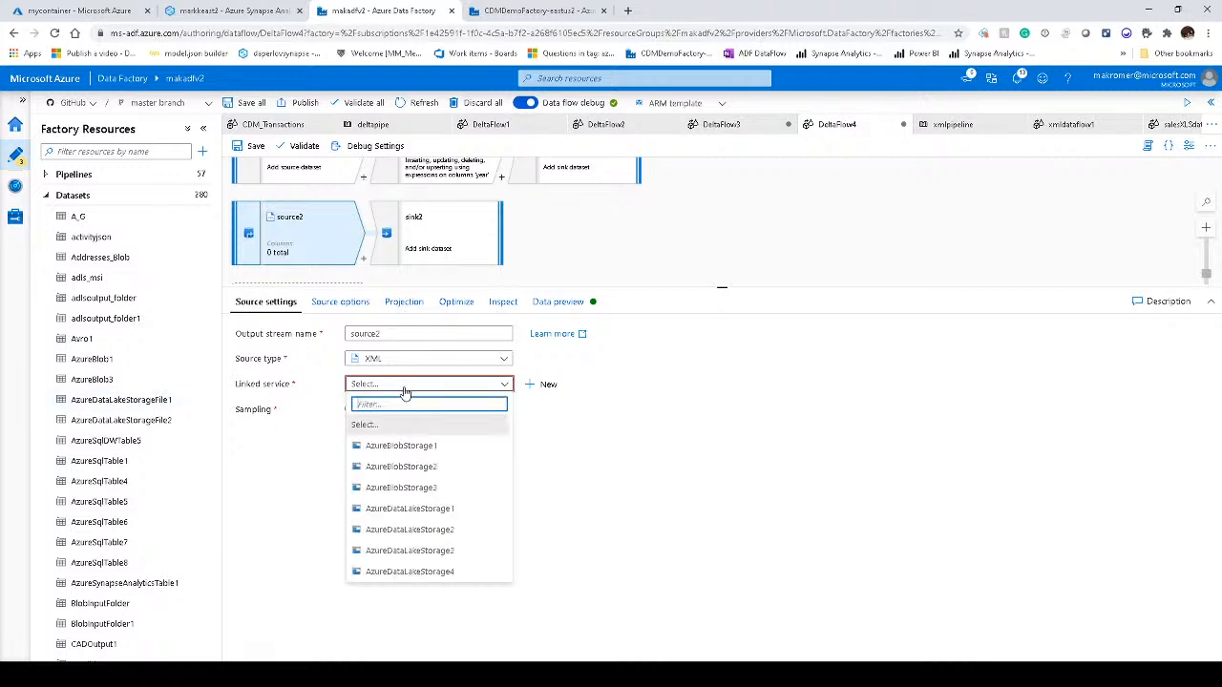
click(411, 447)
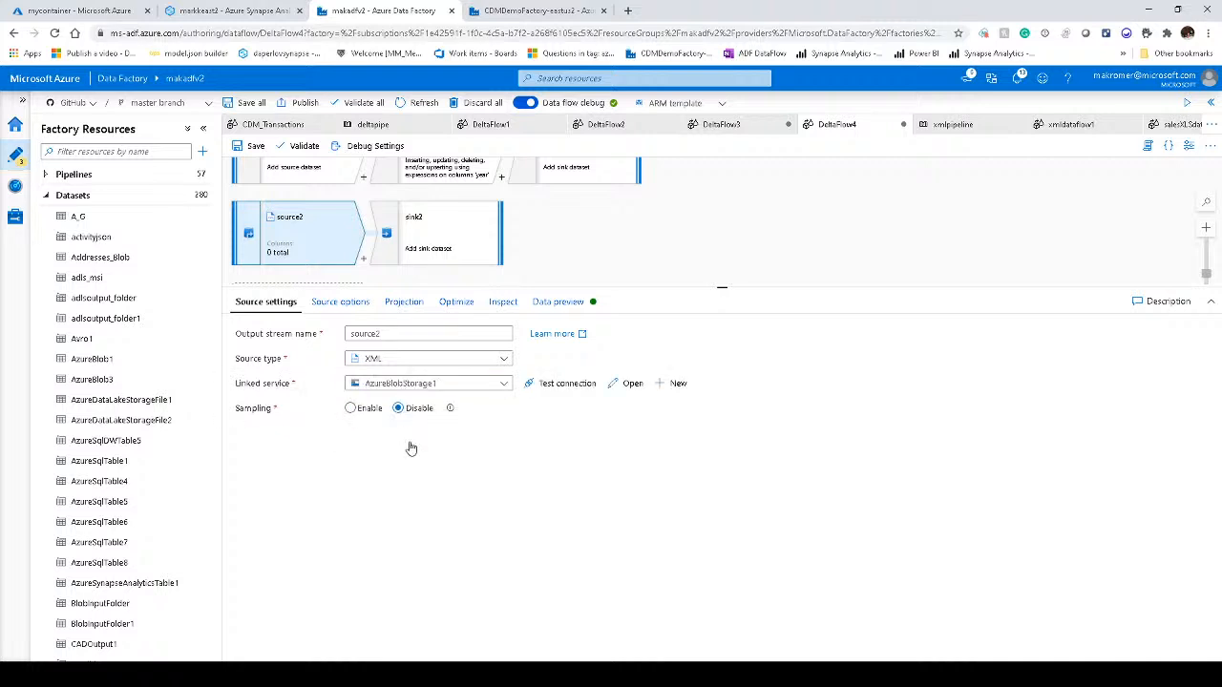
click(682, 674)
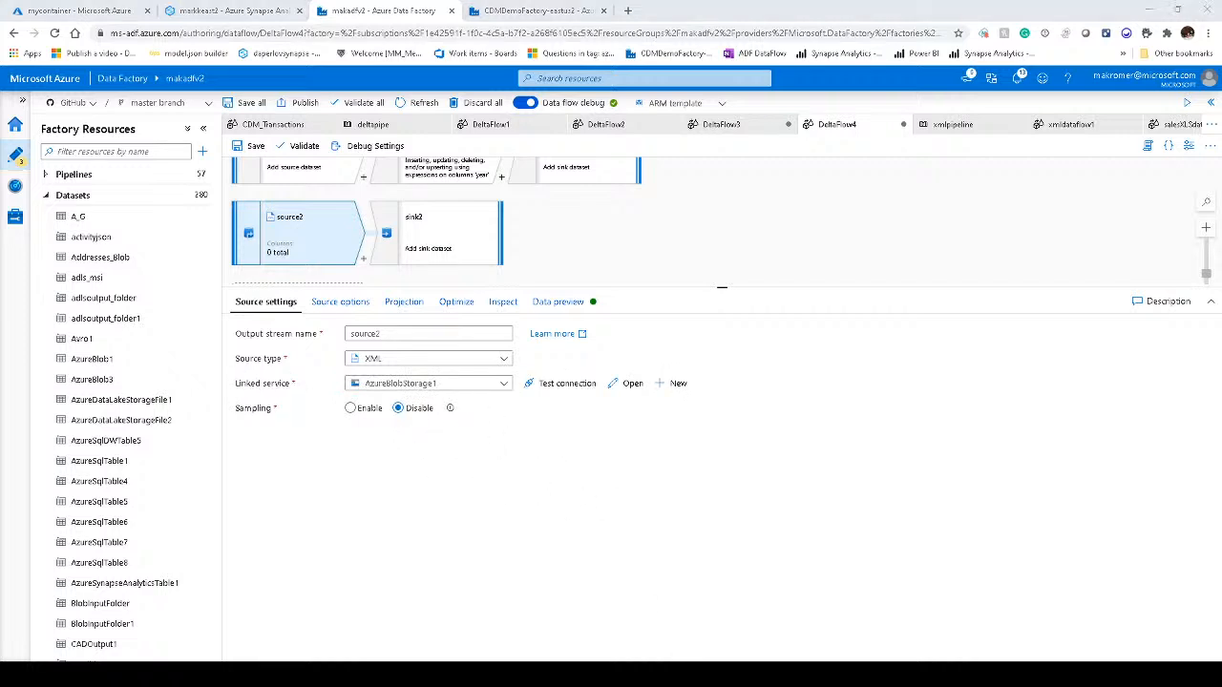
click(1181, 39)
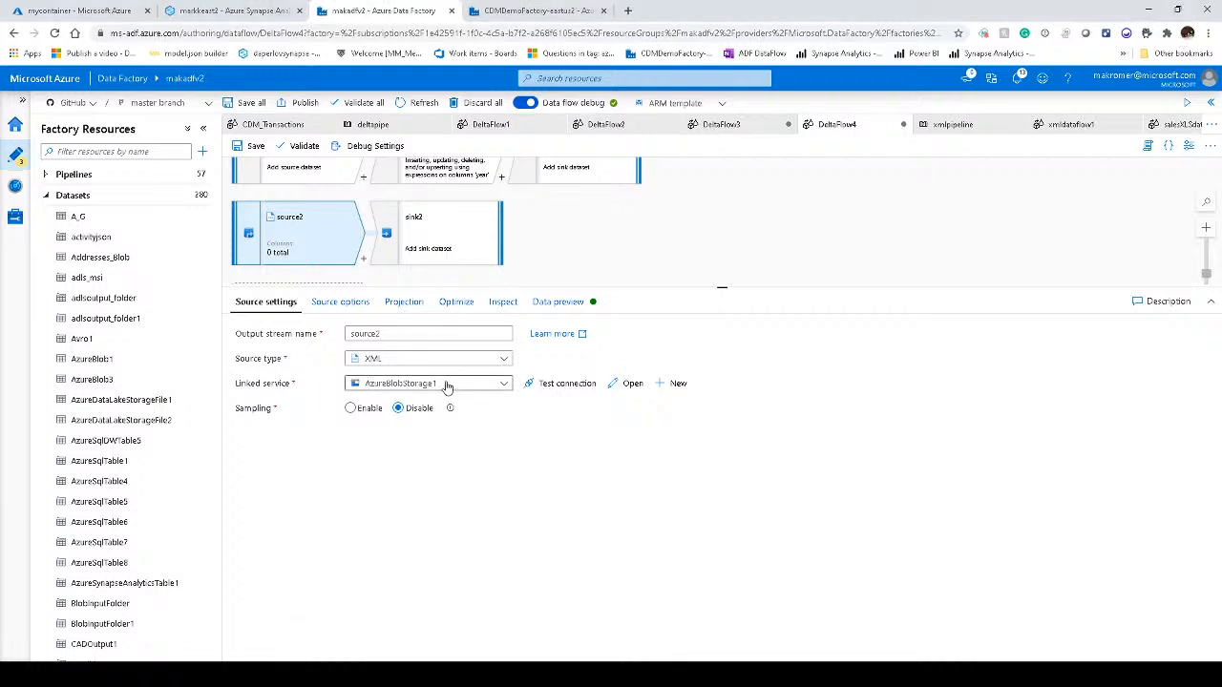
- Set source2's file path to customers.xml in the SampleData/XML folder of mycontainer
click(334, 304)
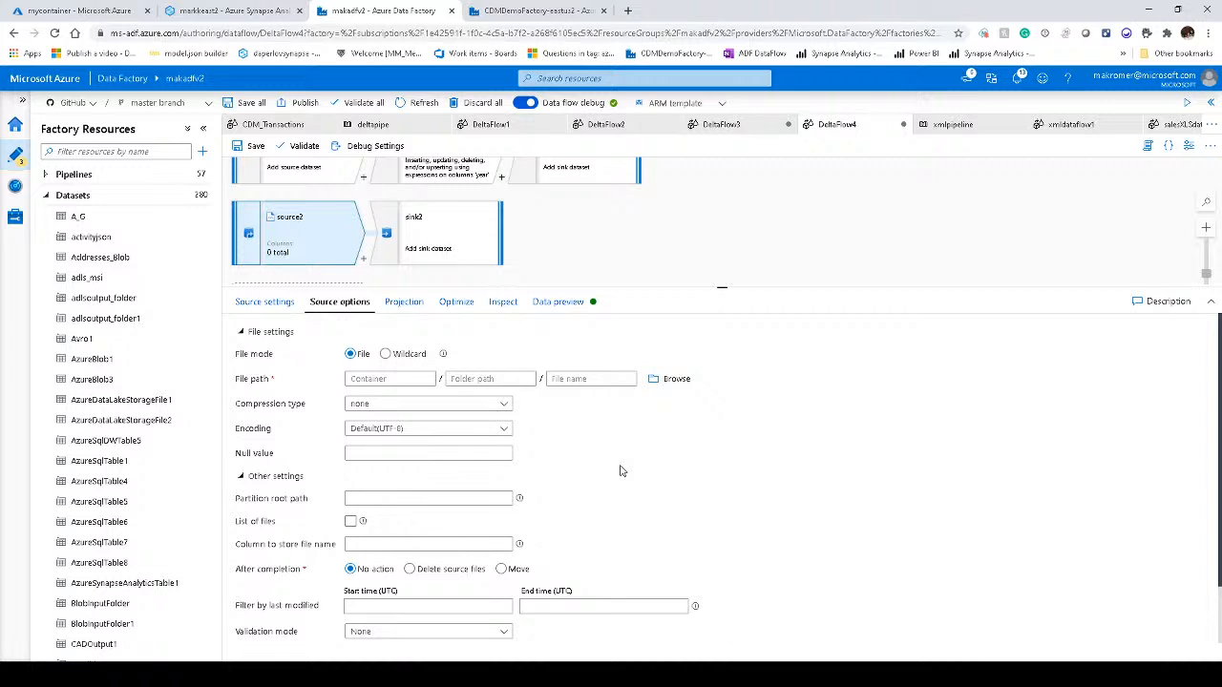
click(670, 379)
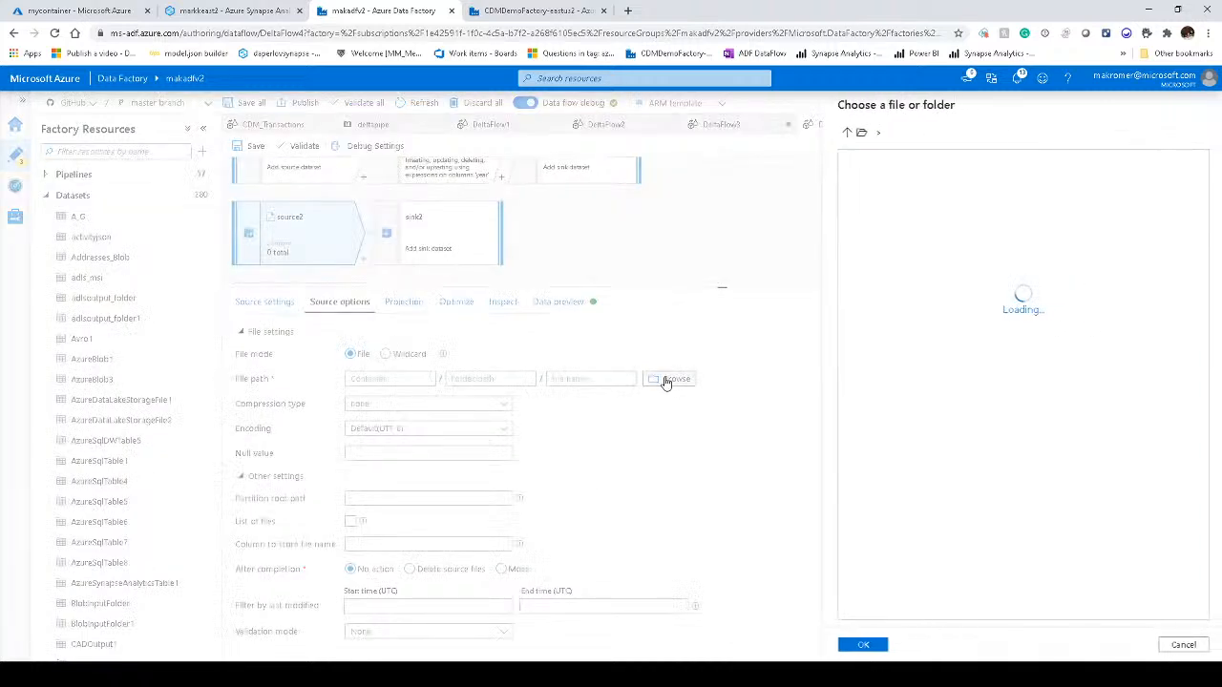
click(909, 199)
double_click(908, 199)
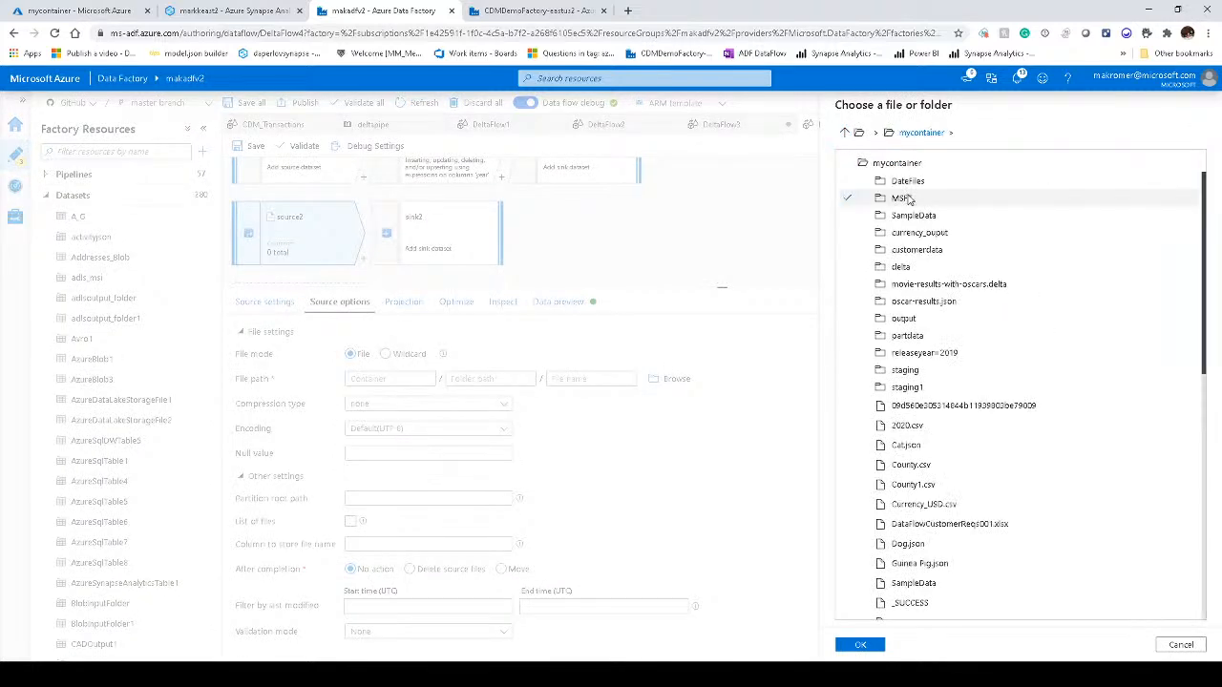
double_click(930, 217)
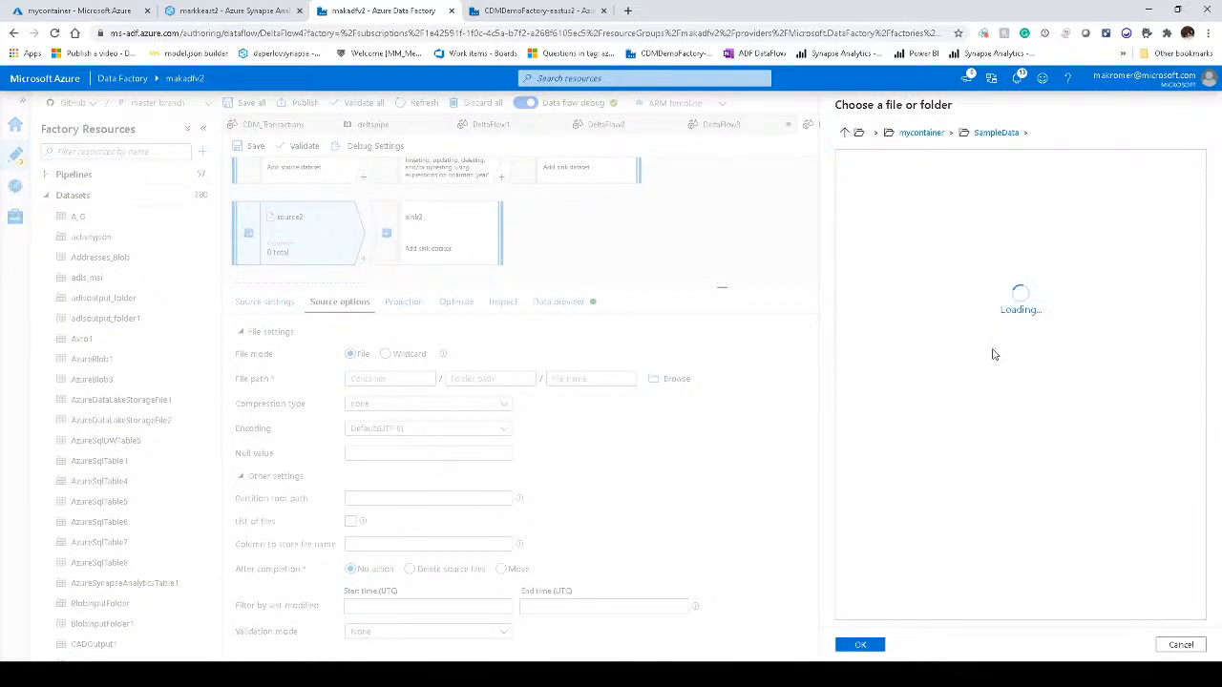
double_click(900, 387)
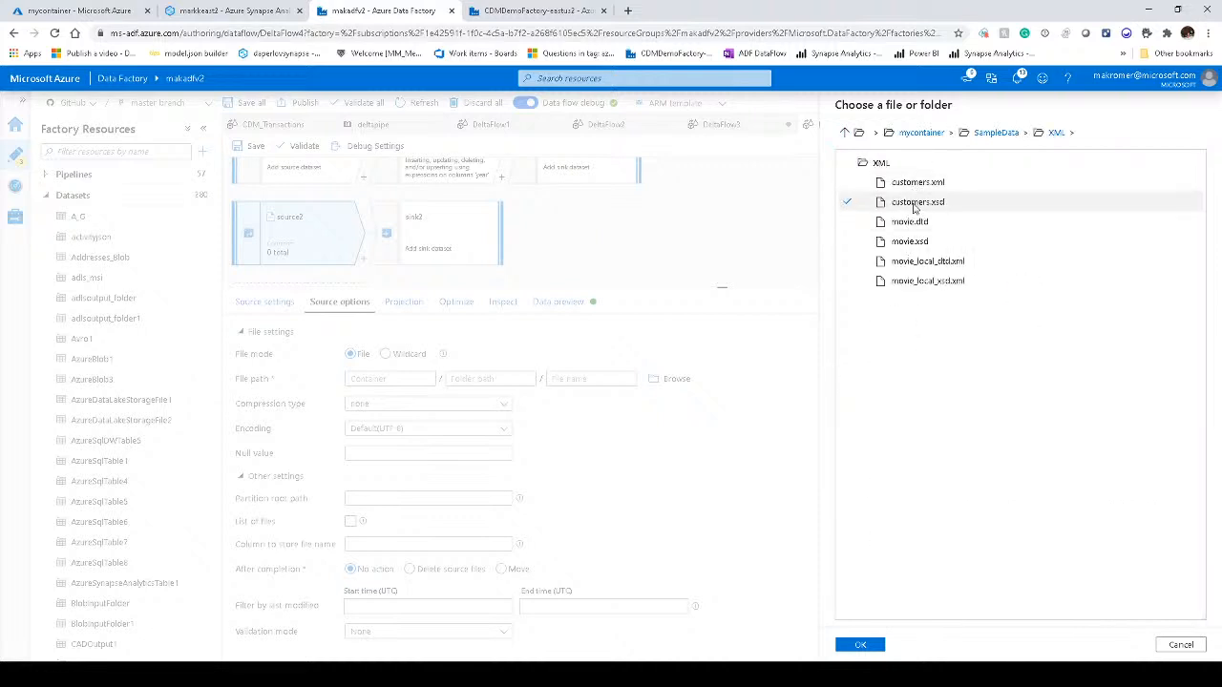
click(921, 186)
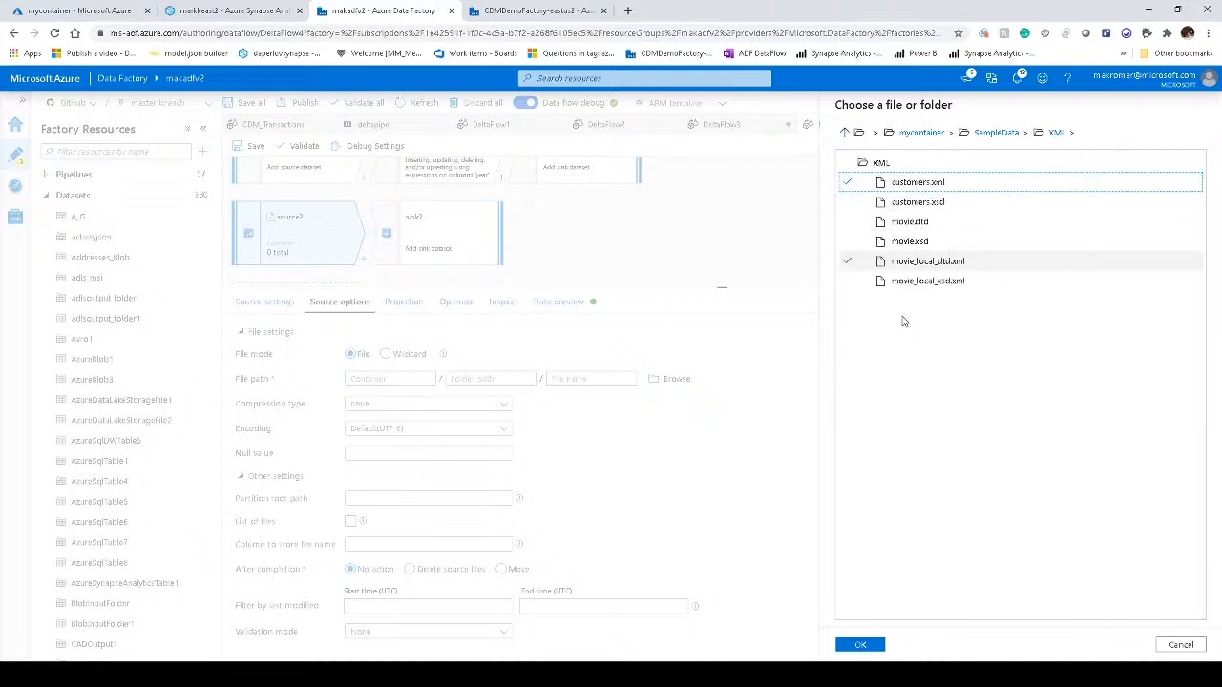
click(859, 645)
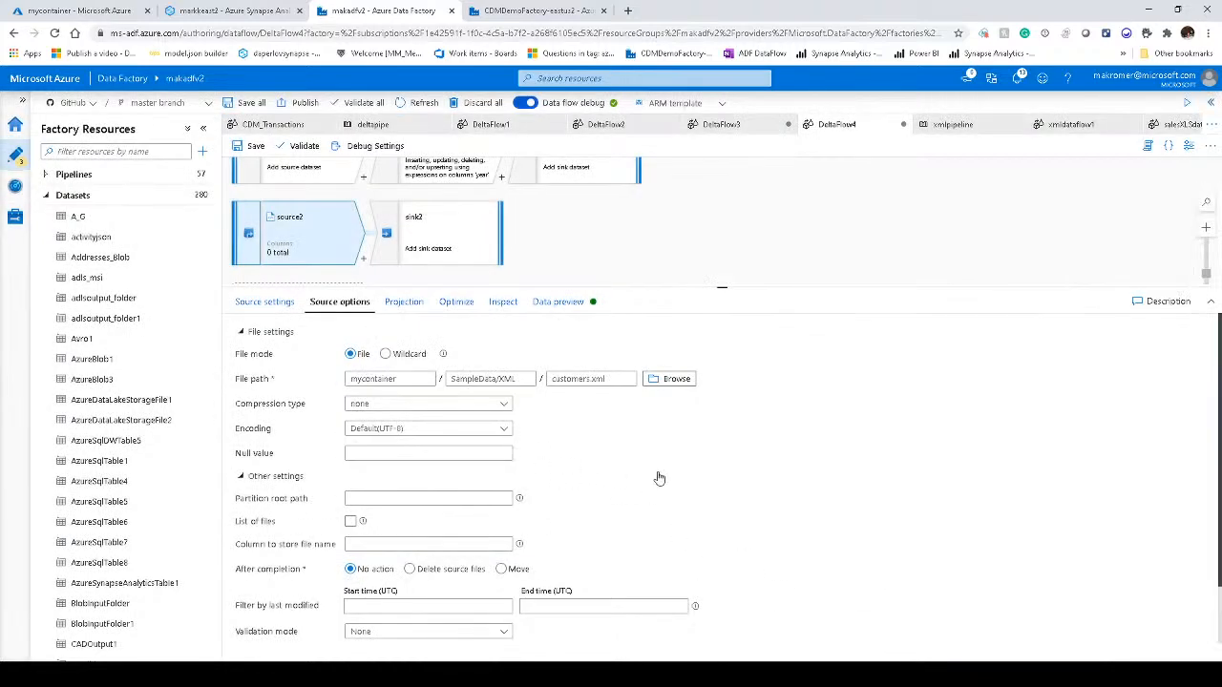
- Review source2's remaining XML source options, including the after-completion action, validation mode and namespace settings
scroll(509, 468, down, 1)
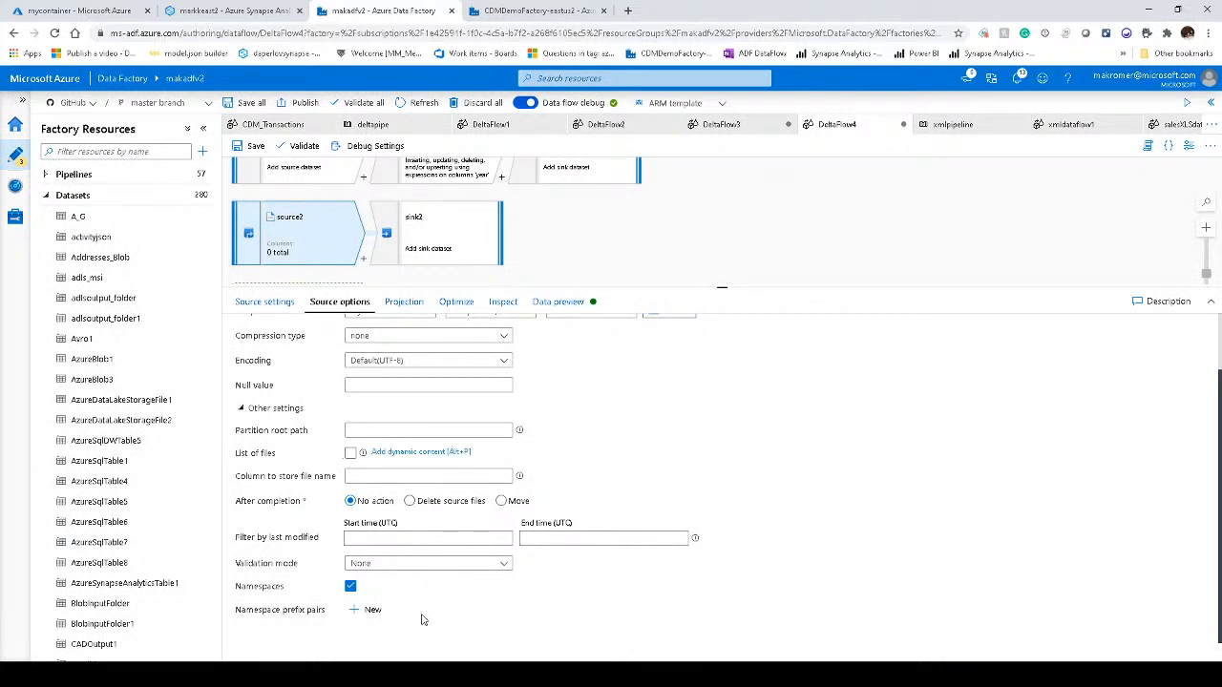
scroll(422, 618, up, 1)
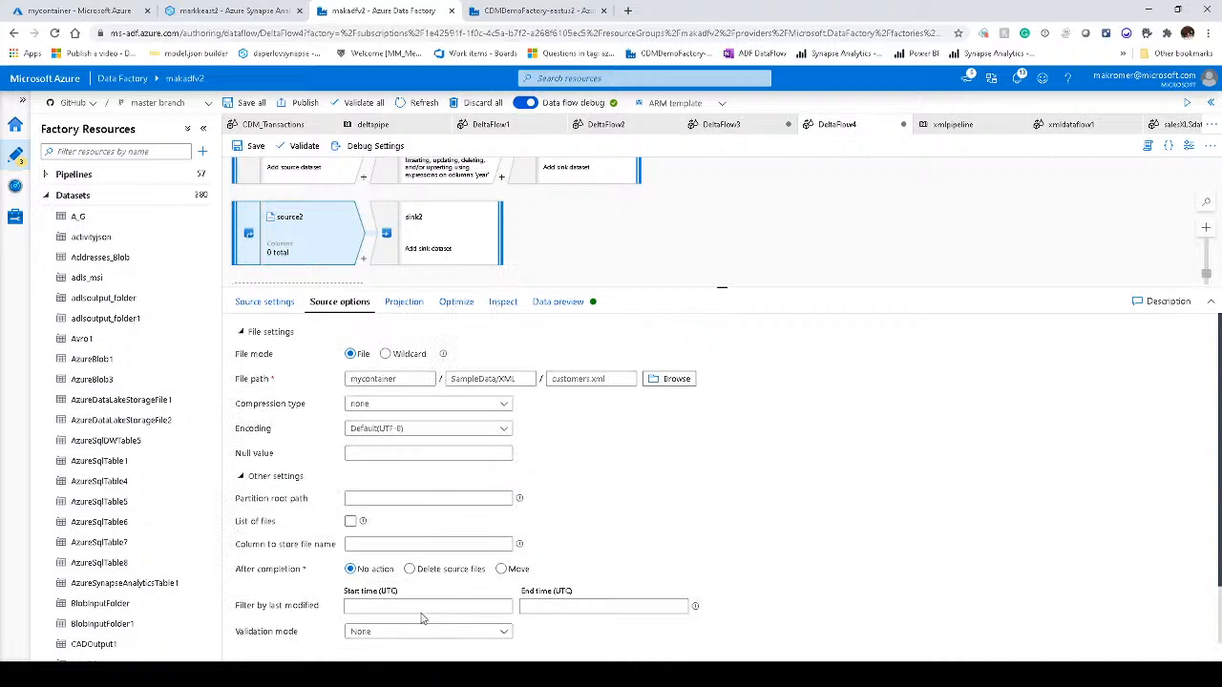
scroll(488, 592, down, 1)
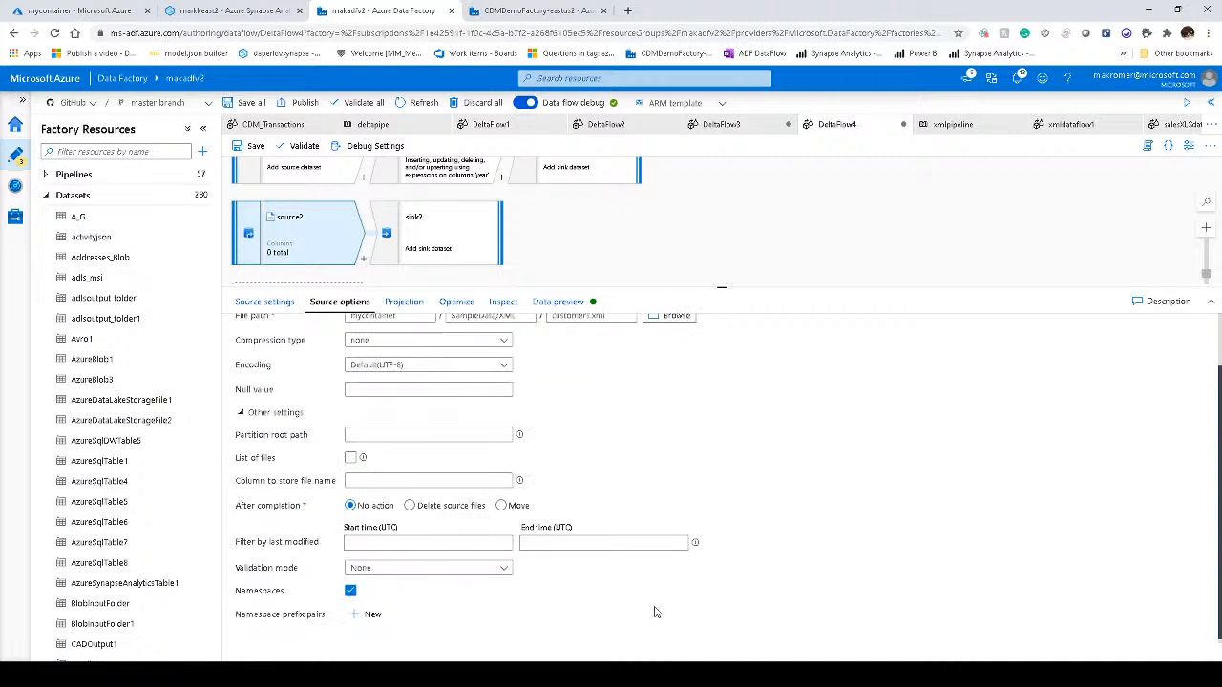
click(434, 511)
click(522, 511)
- Import source2's schema into its projection with the format fields left blank, and dismiss the notifications
click(405, 302)
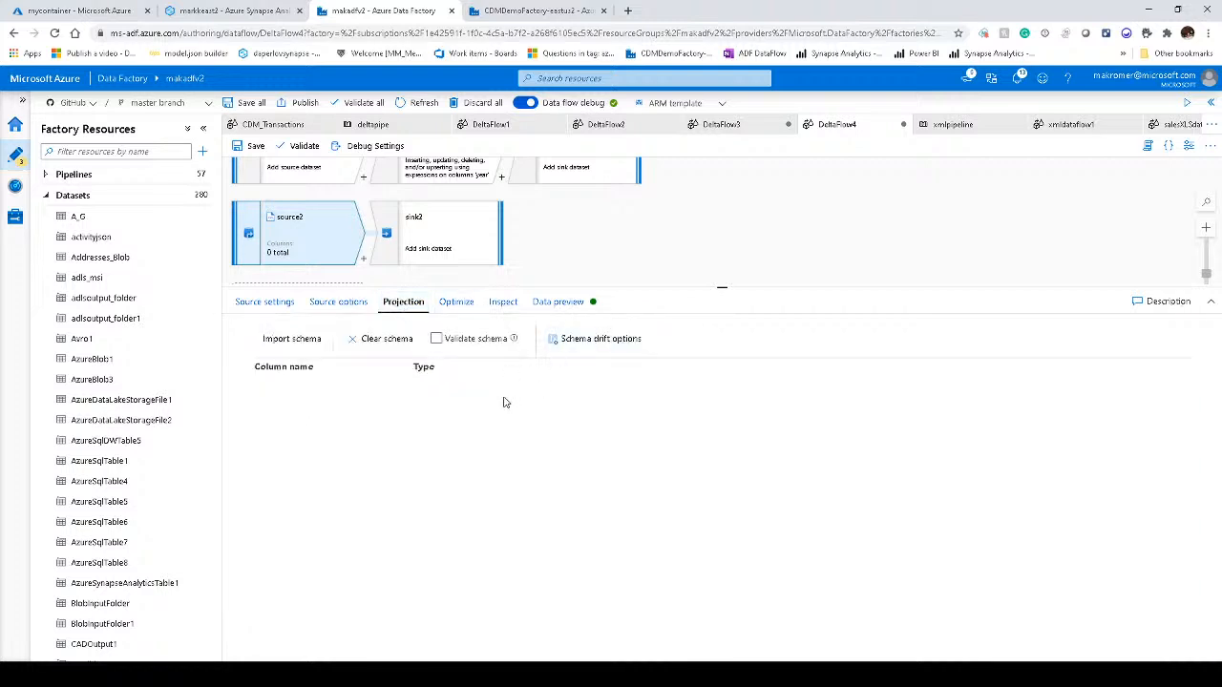
click(309, 351)
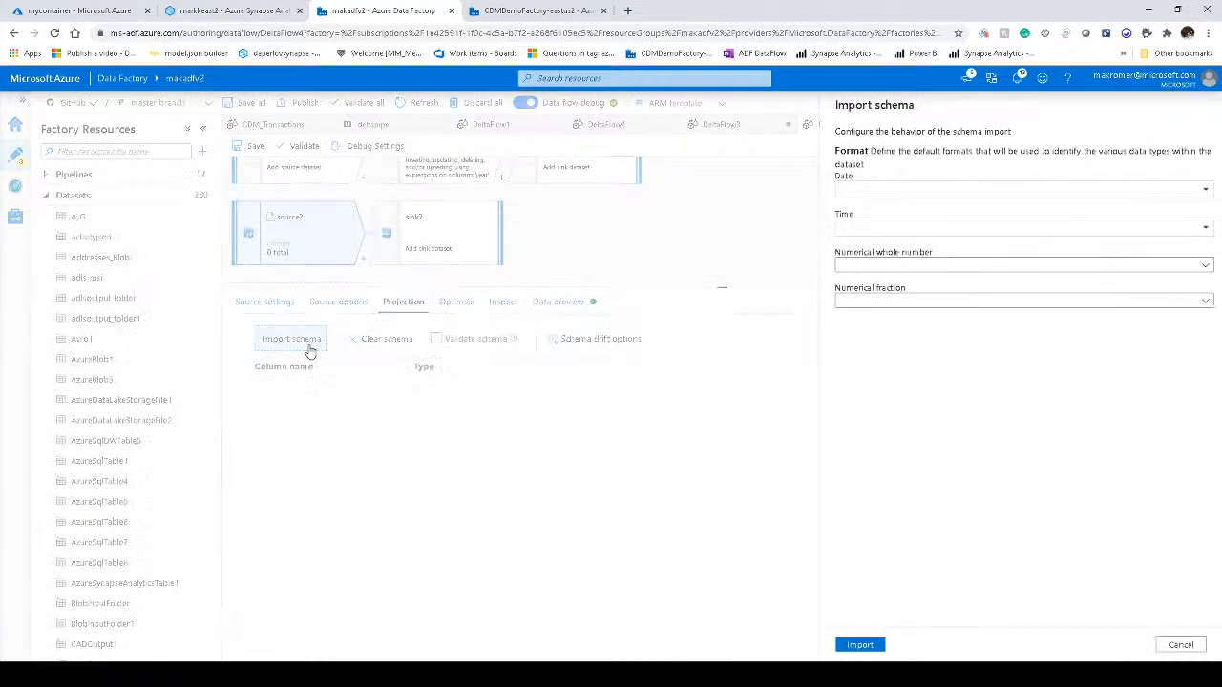
click(860, 645)
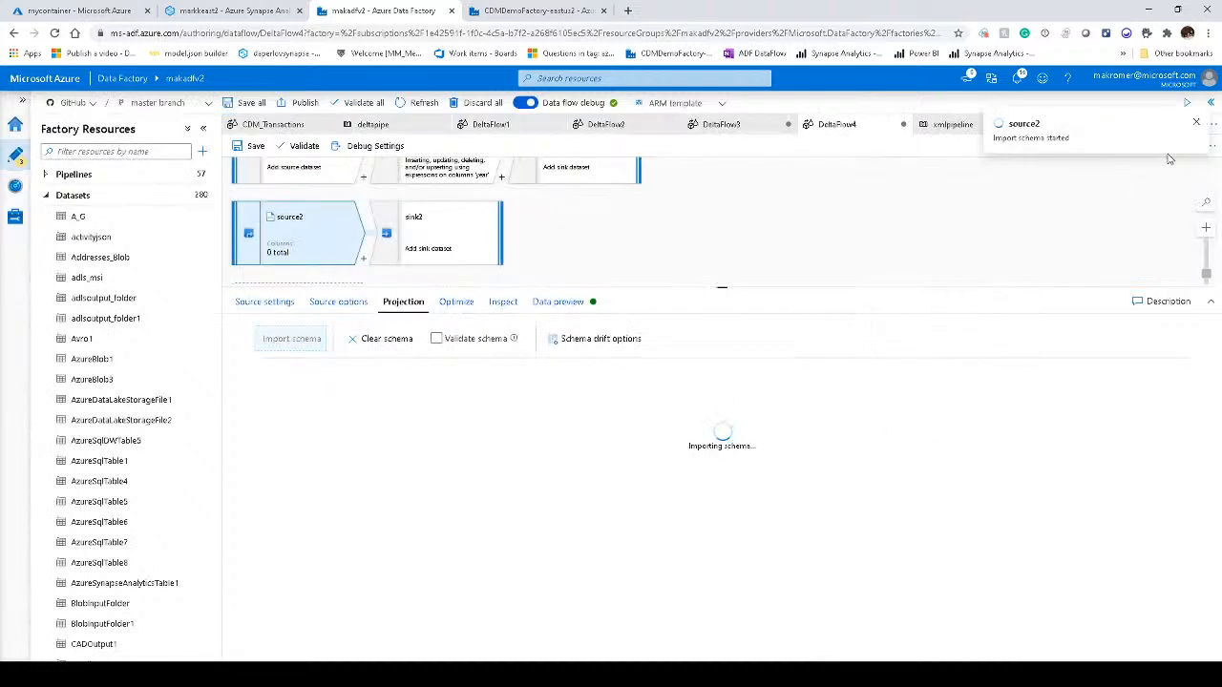
click(1197, 127)
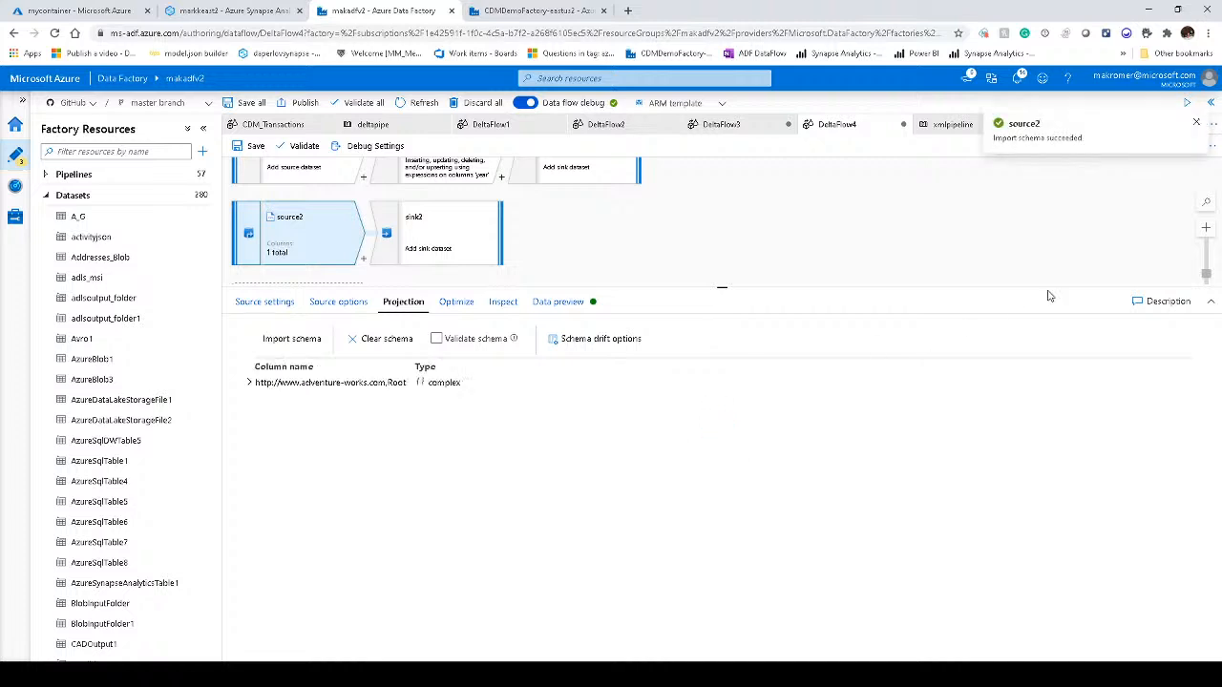
click(1196, 123)
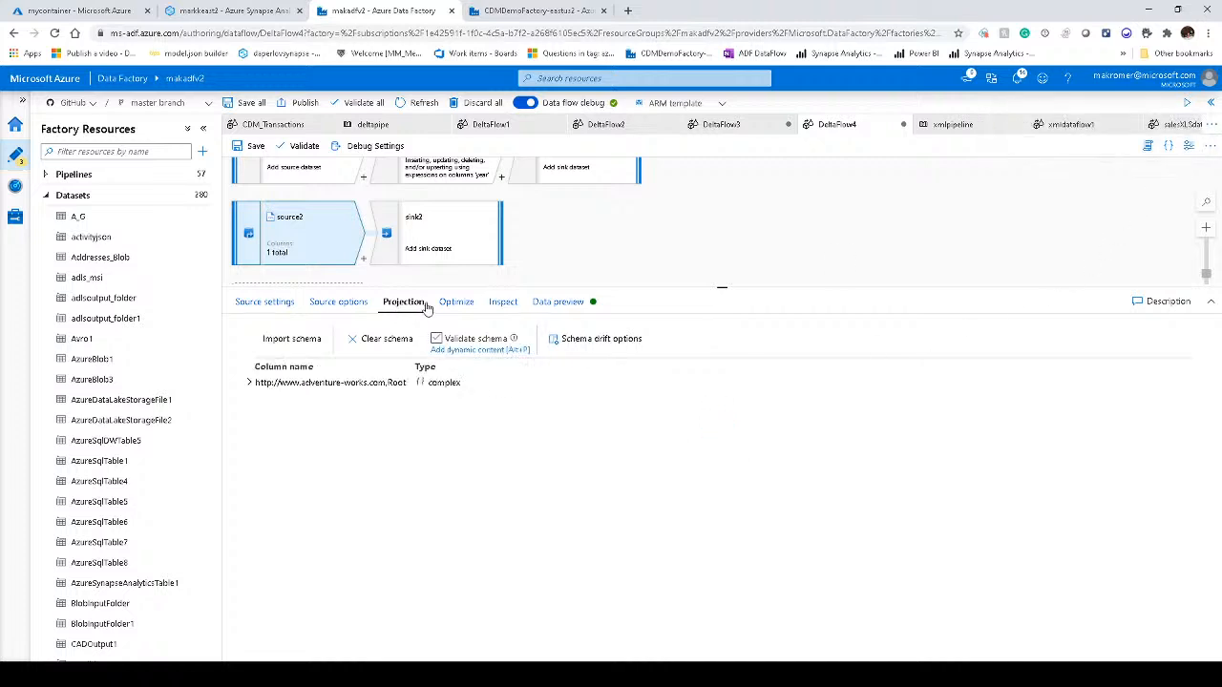
- Examine the imported XML hierarchy of source2 by expanding the Root, Customers and Customer columns
click(249, 383)
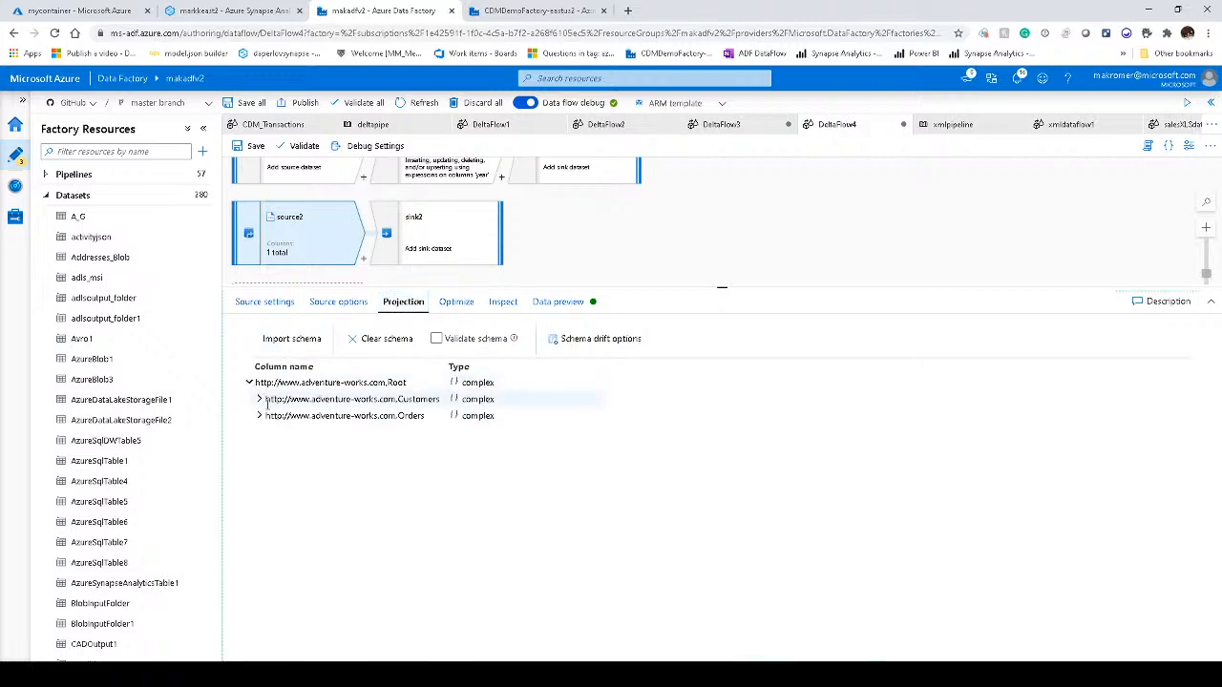
click(258, 399)
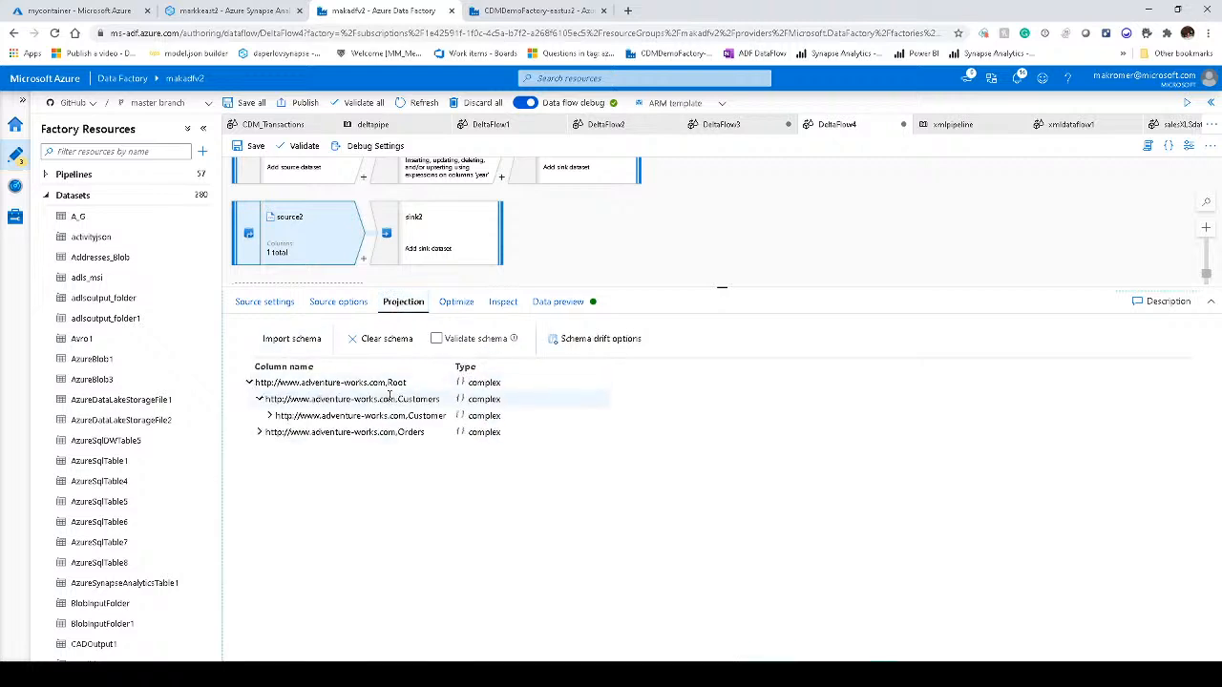
click(270, 416)
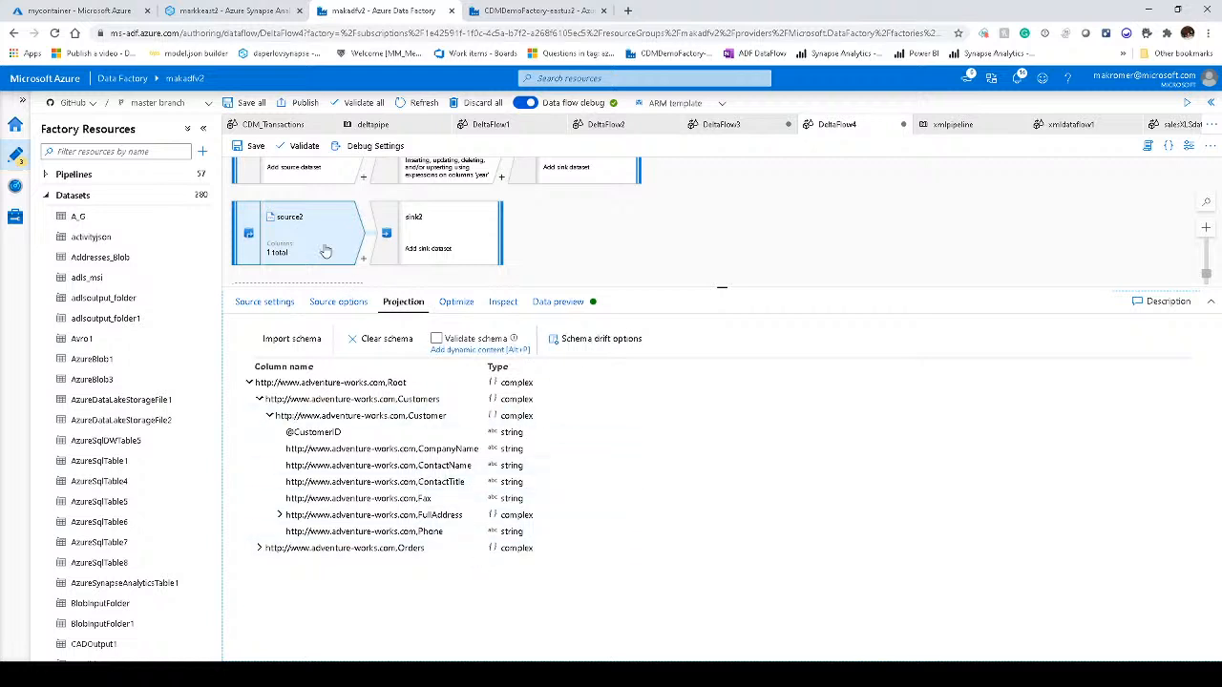
click(420, 250)
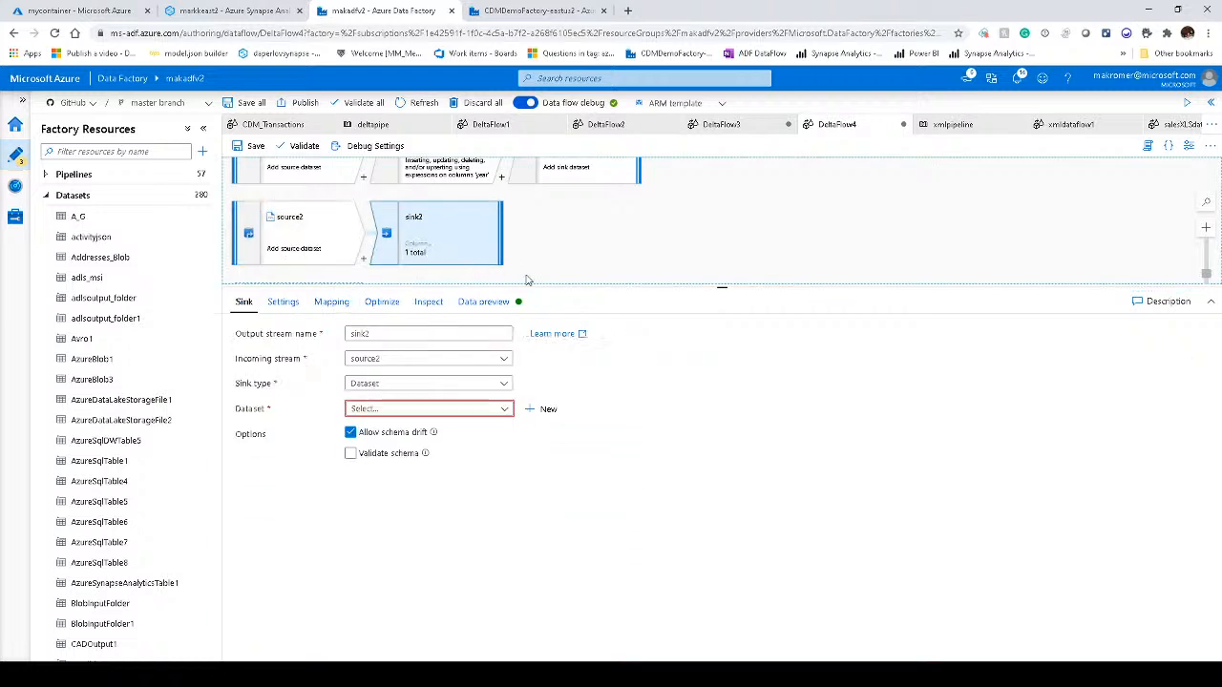
drag(544, 284, 544, 277)
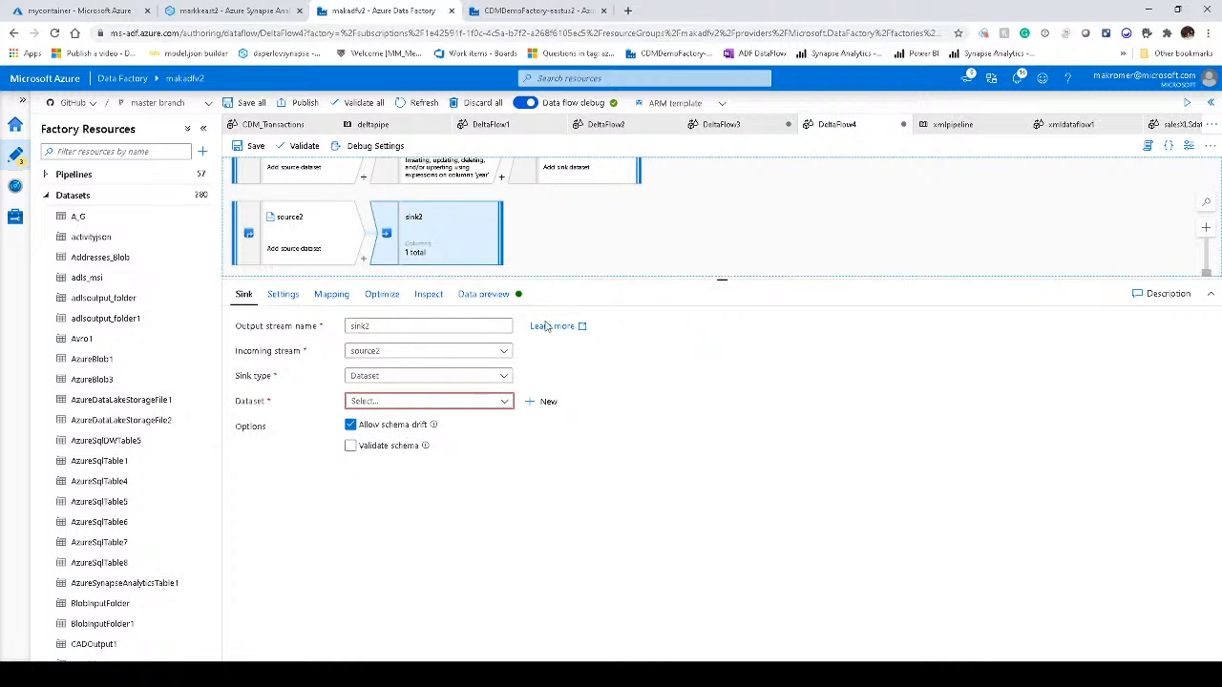
click(303, 256)
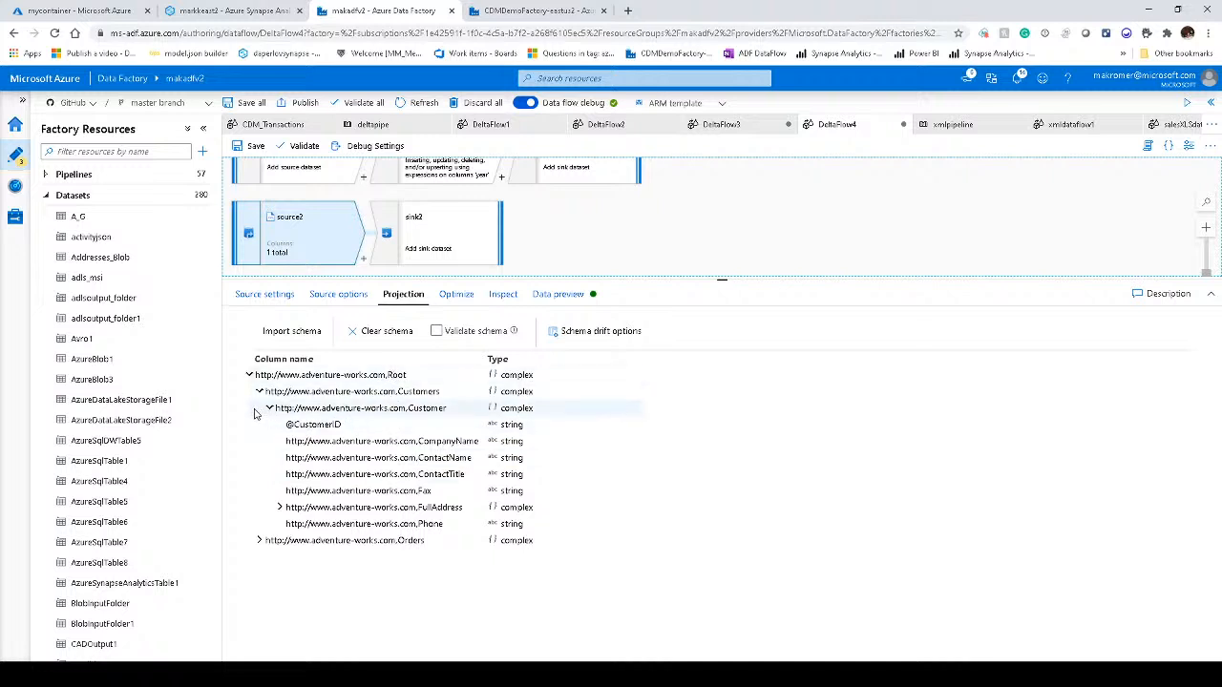
- Add a namespace prefix pair to source2's XML options with the prefix AW and an empty URL
click(329, 297)
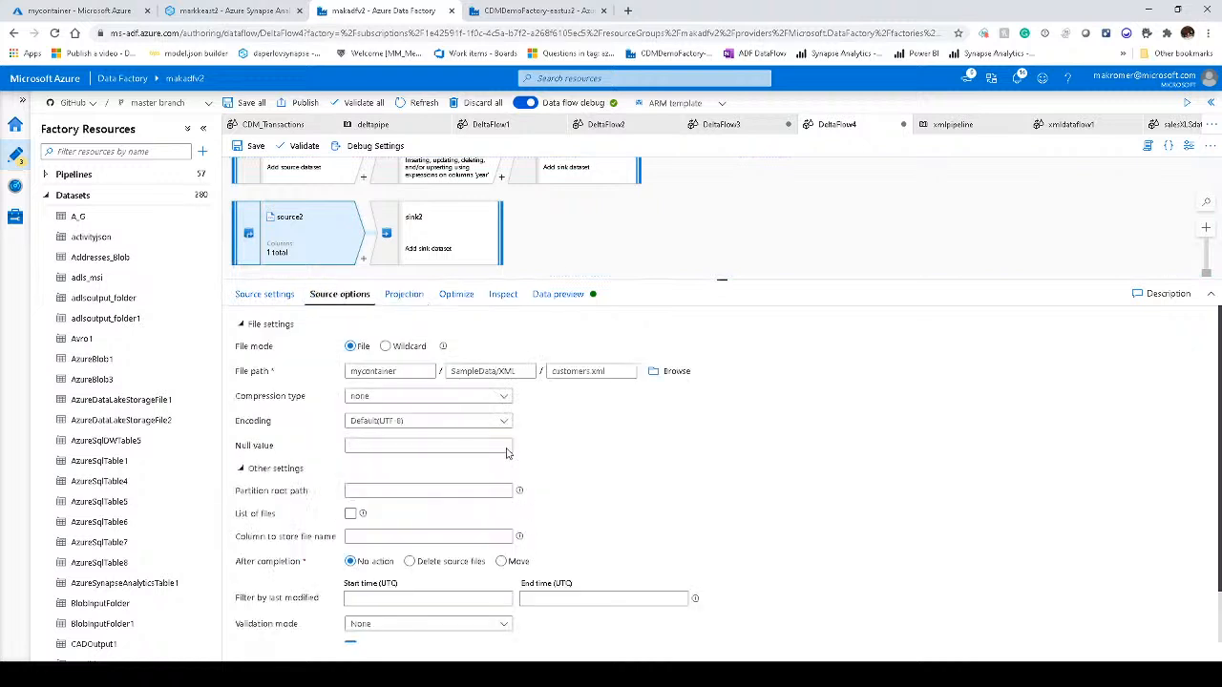
scroll(636, 555, down, 2)
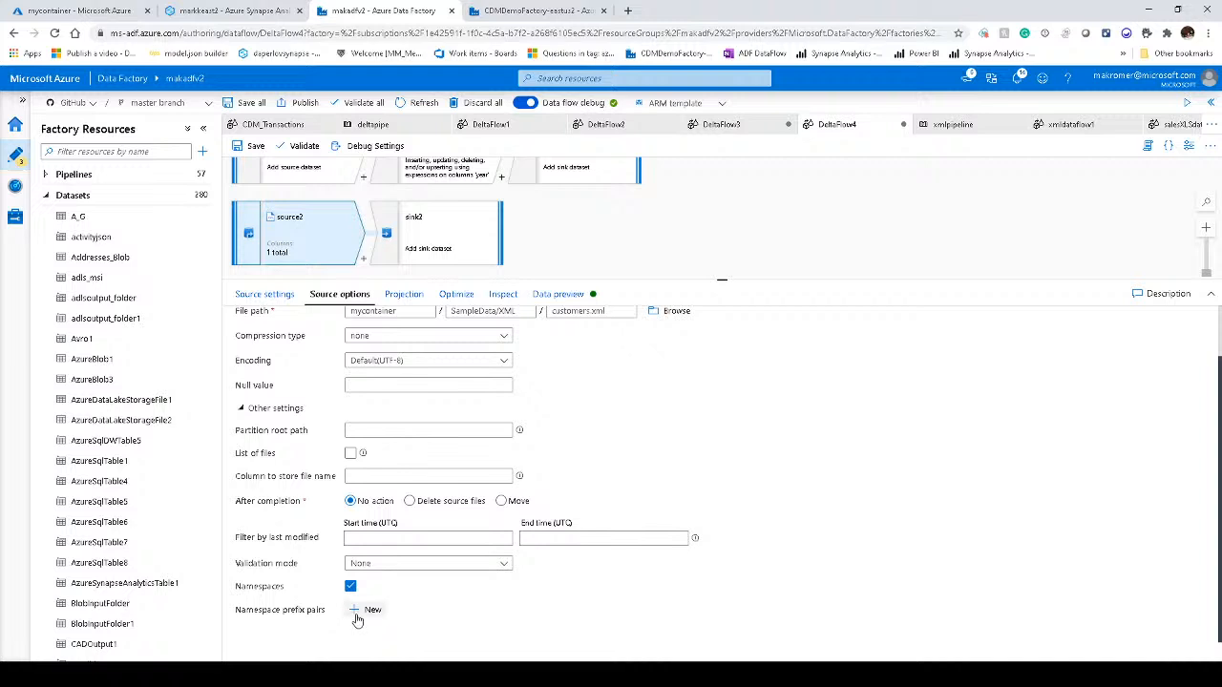
scroll(630, 616, down, 1)
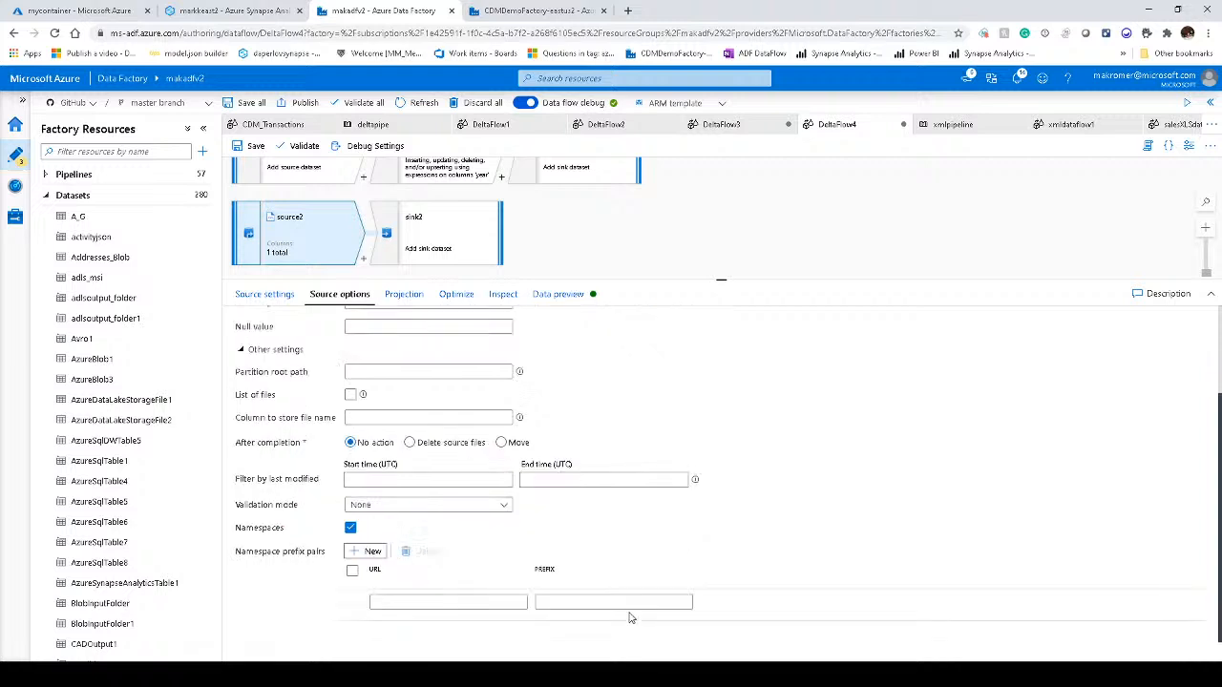
click(354, 575)
click(389, 601)
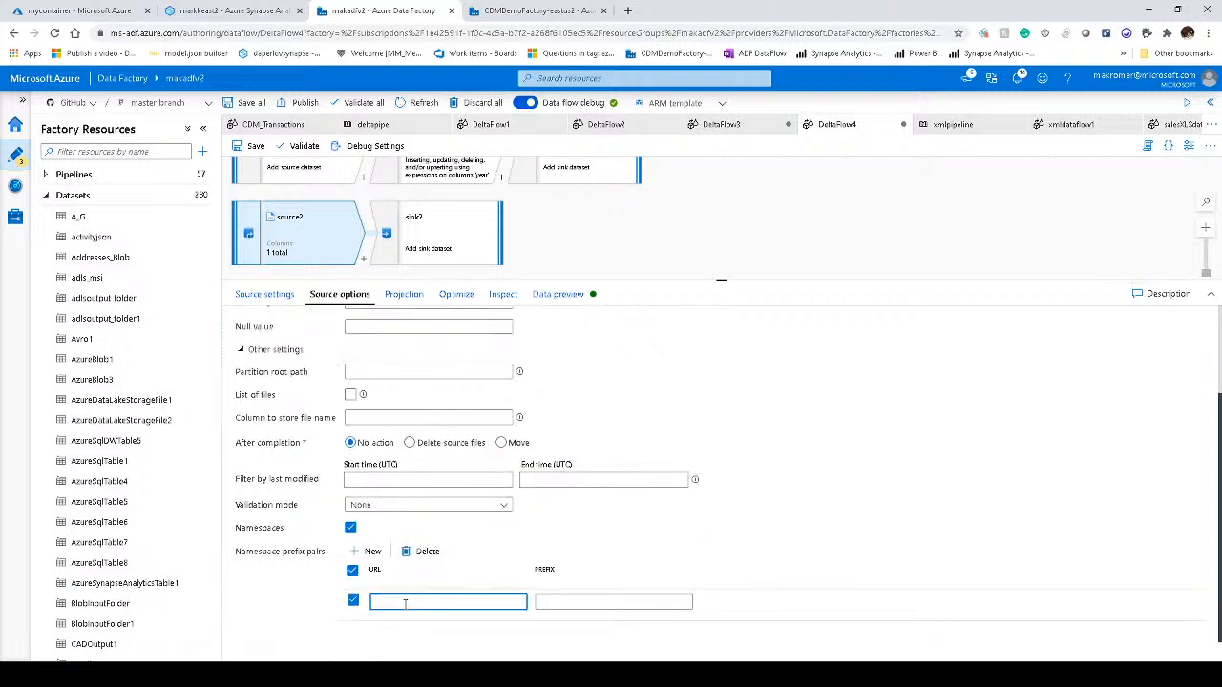
click(569, 603)
text(AW)
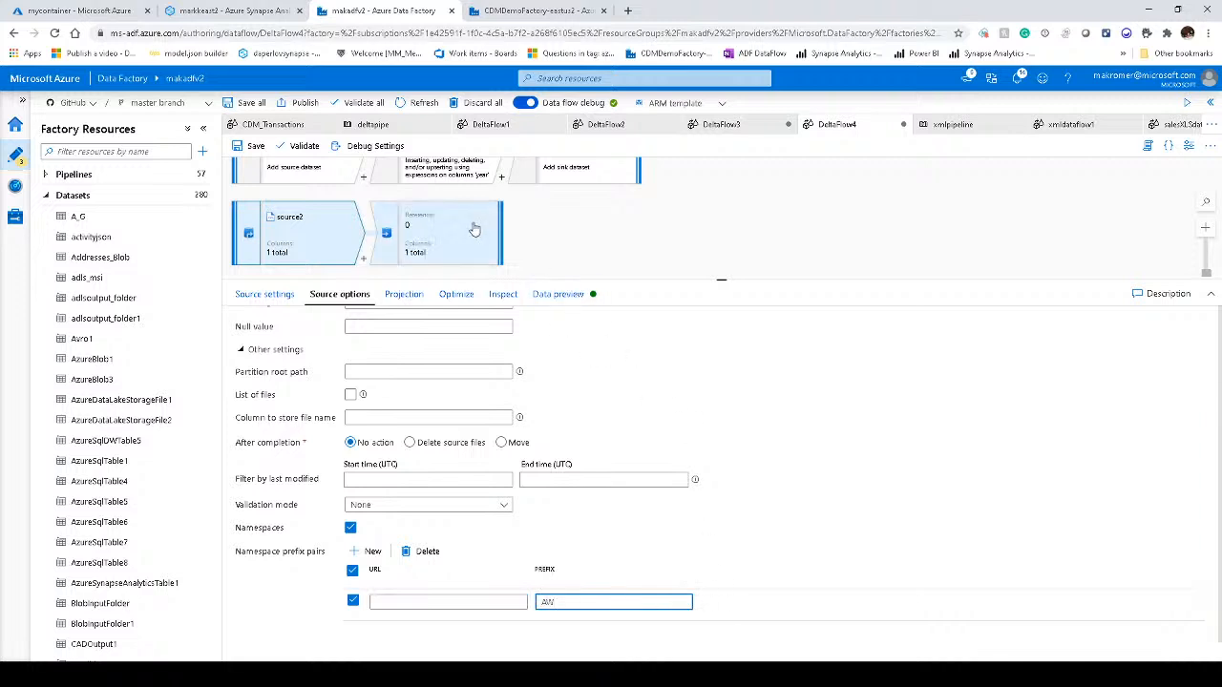
- Delete the AW namespace prefix pair from source2's options
click(414, 240)
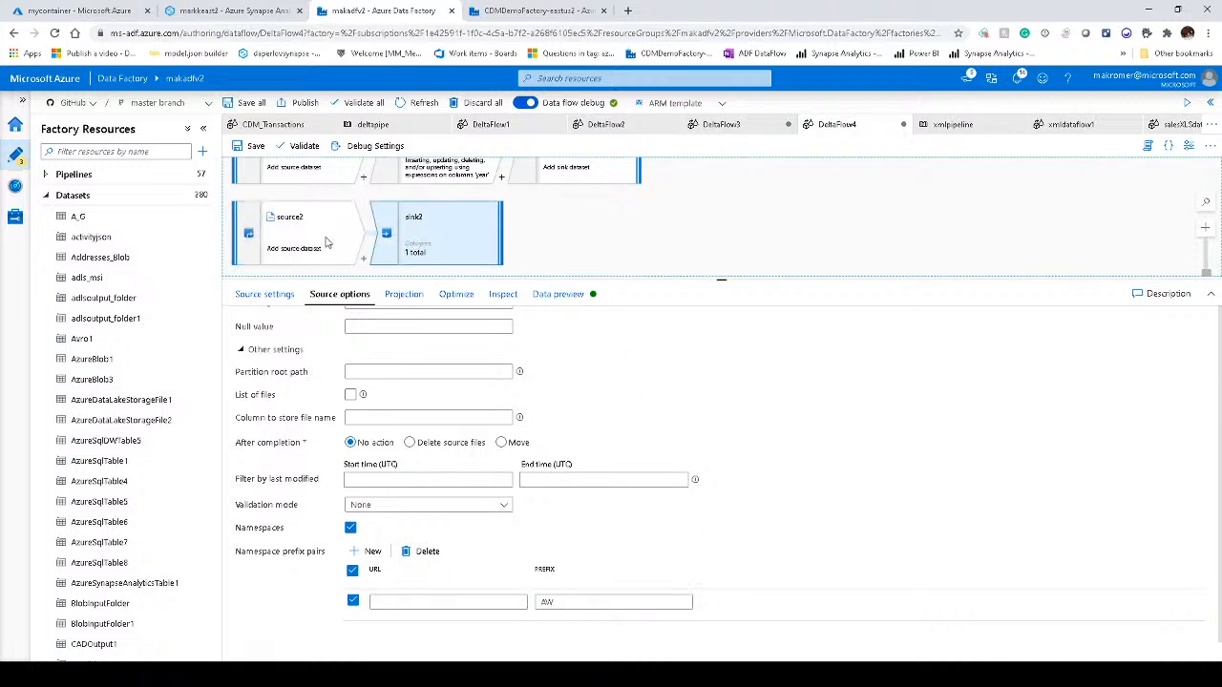
click(327, 240)
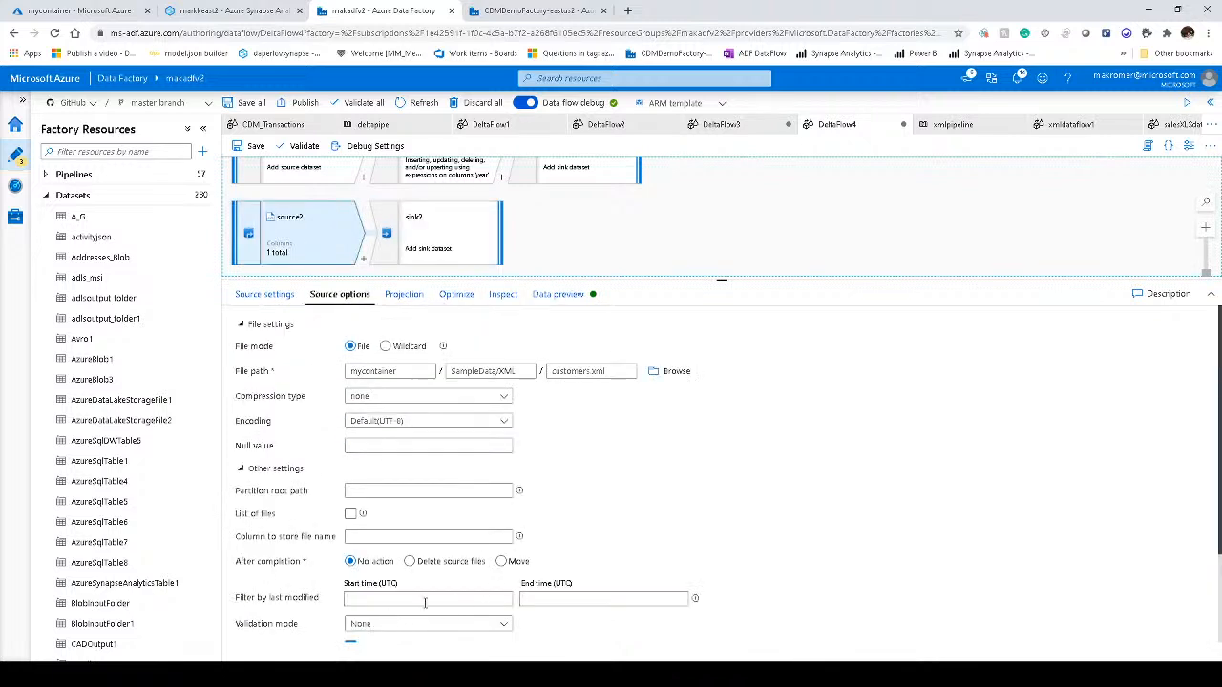
scroll(420, 625, down, 2)
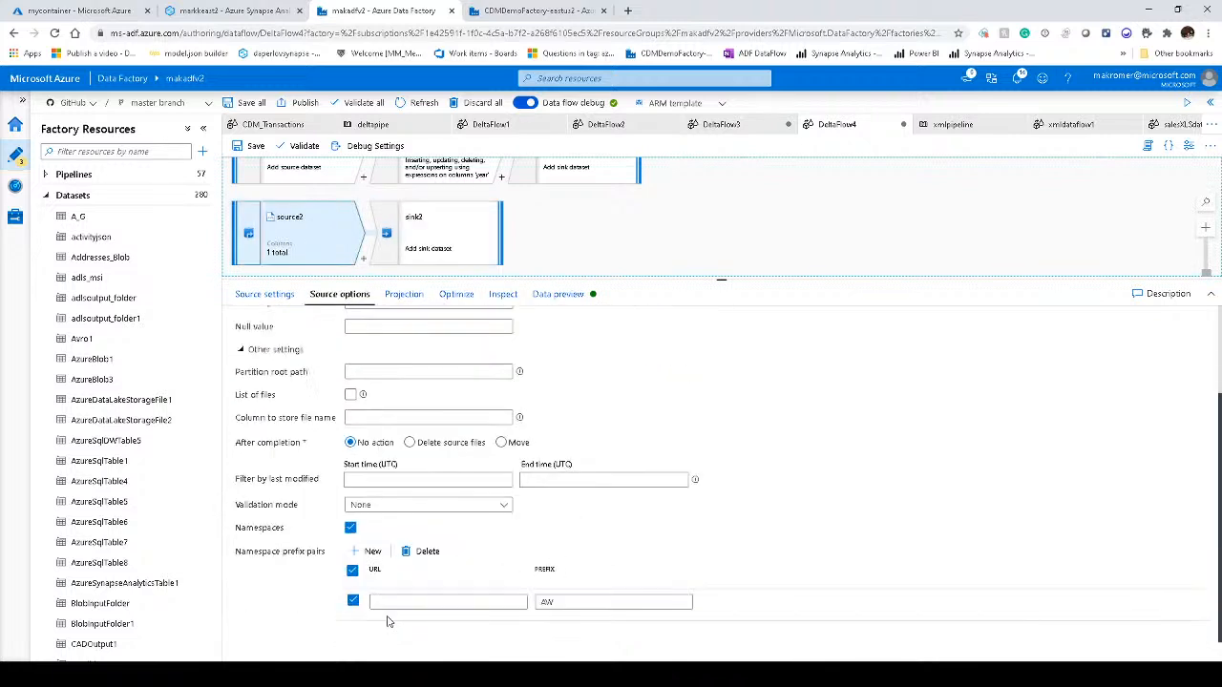
click(426, 551)
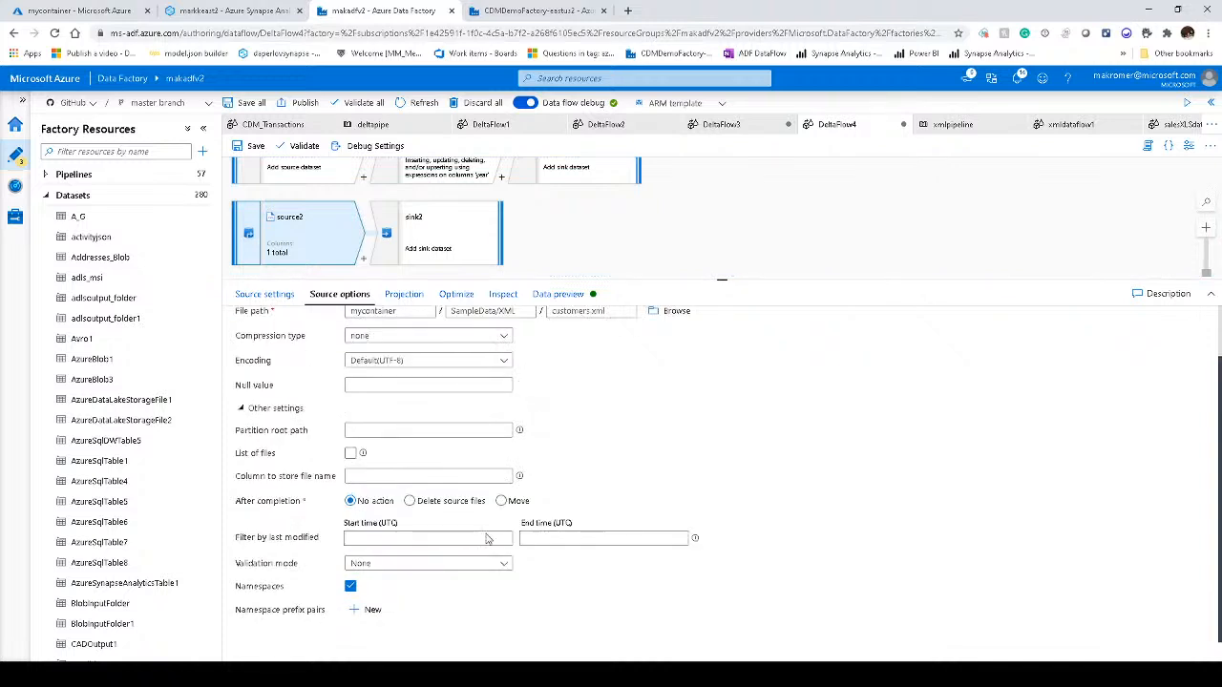
- Set sink2's dataset to JsonFolder and check its column mapping settings
click(449, 244)
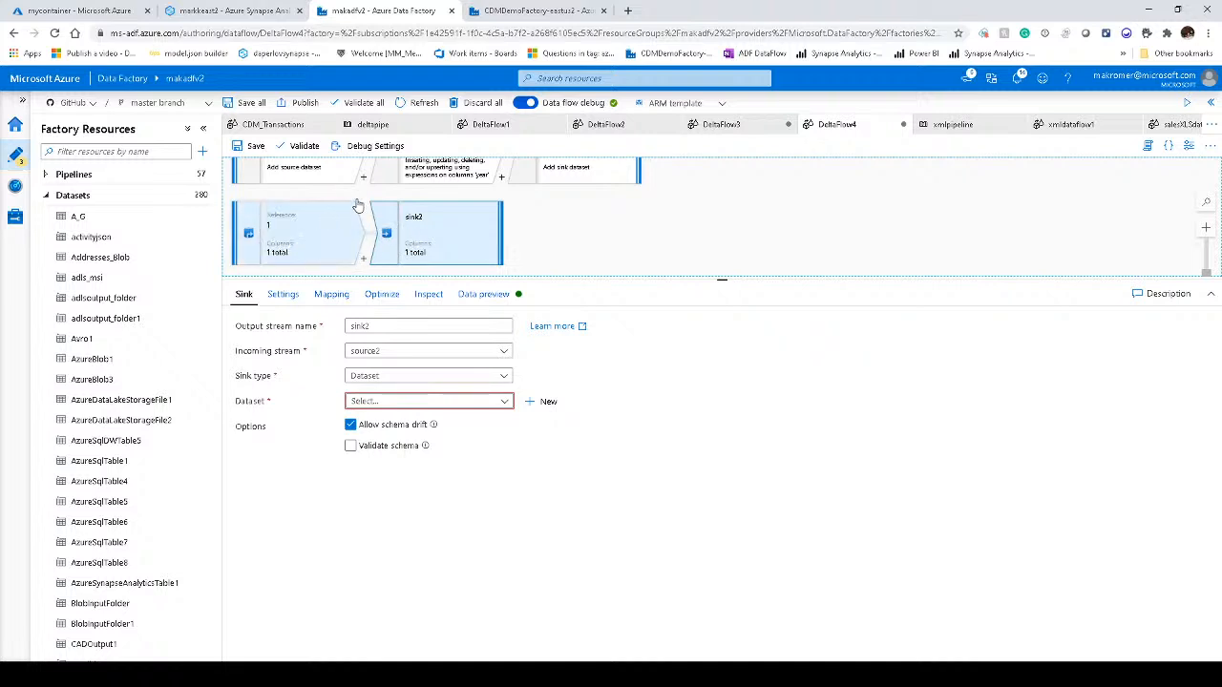
click(480, 400)
text(json)
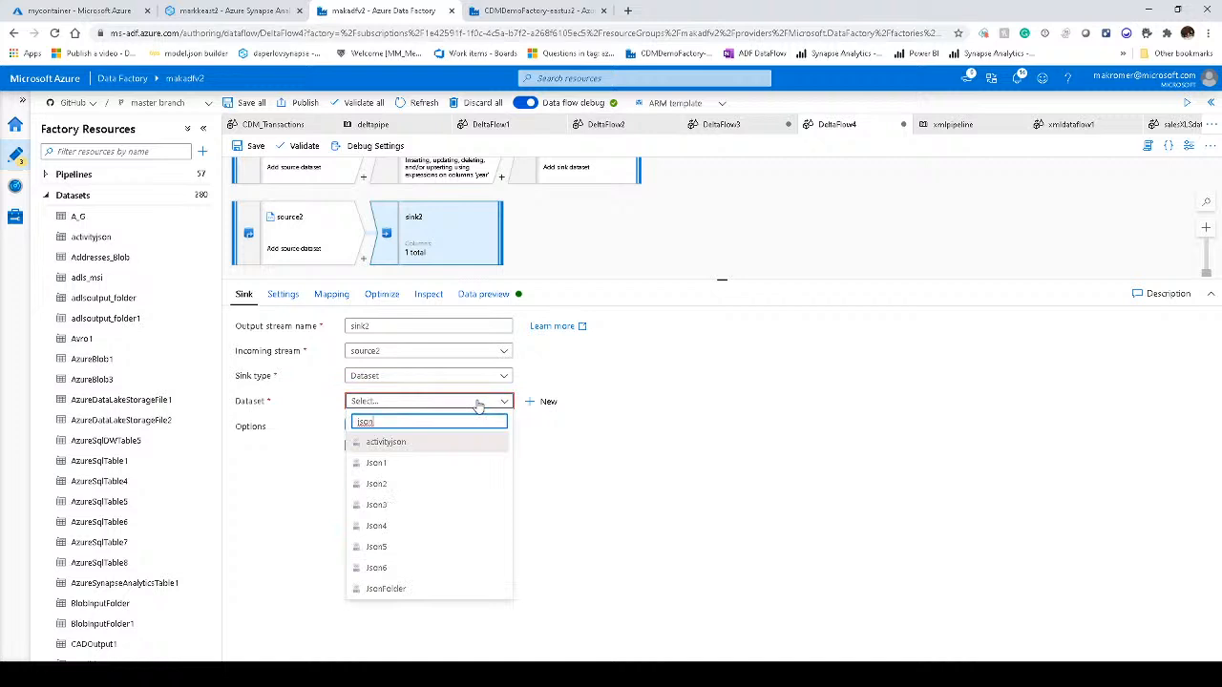
click(386, 589)
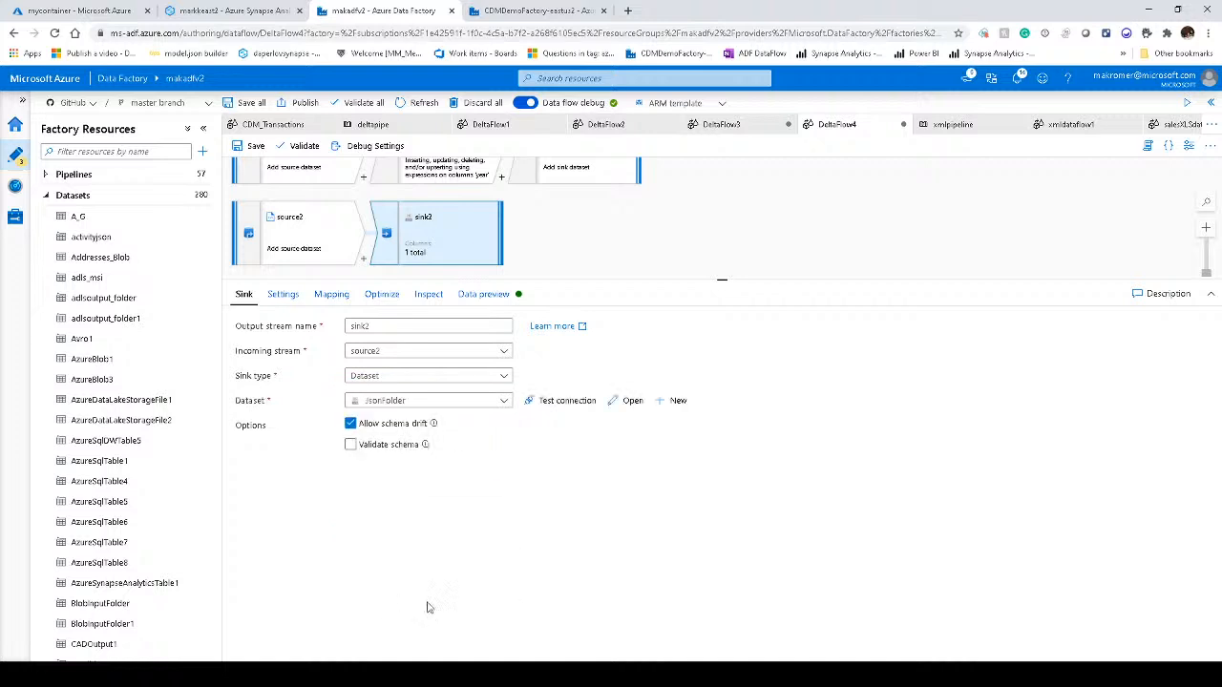
click(334, 299)
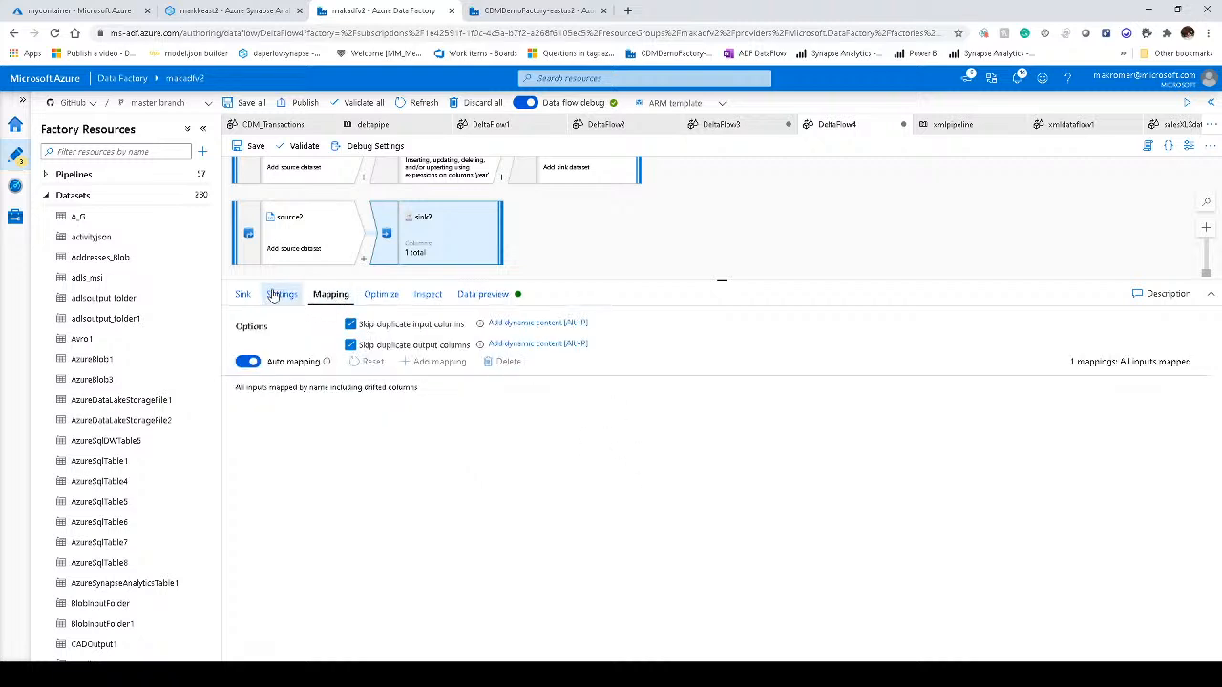
click(349, 235)
click(417, 227)
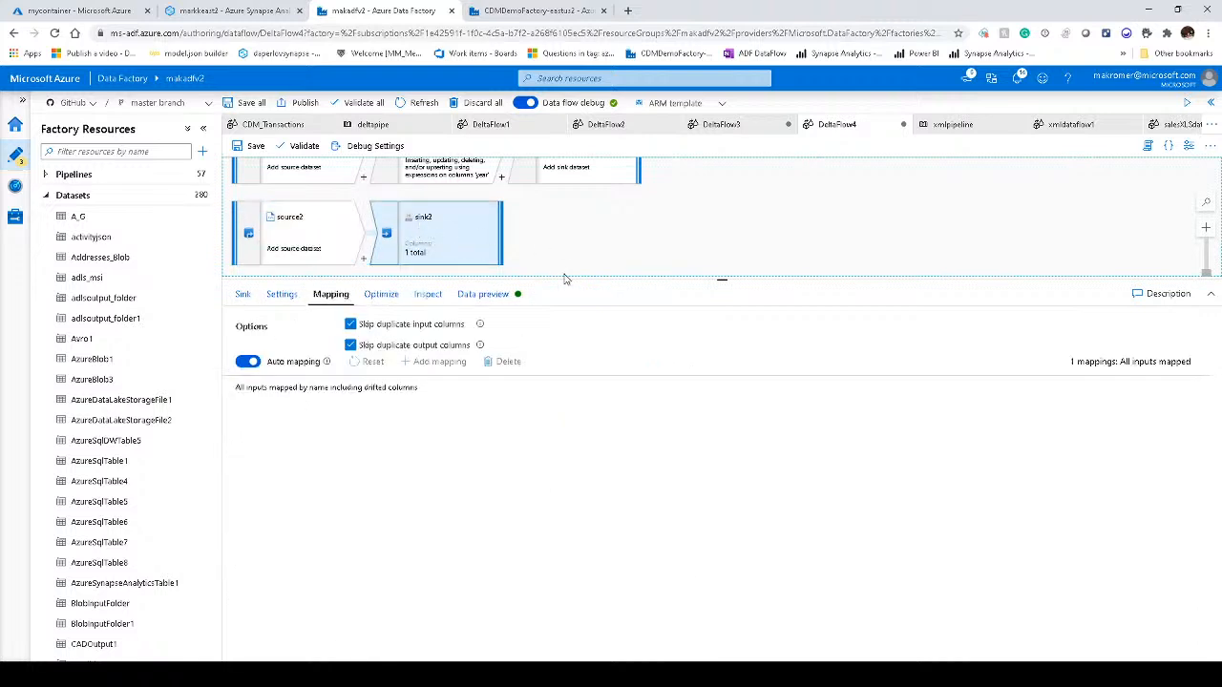
- Delete the source2 and sink2 transformations from the DeltaFlow4 data flow
click(292, 243)
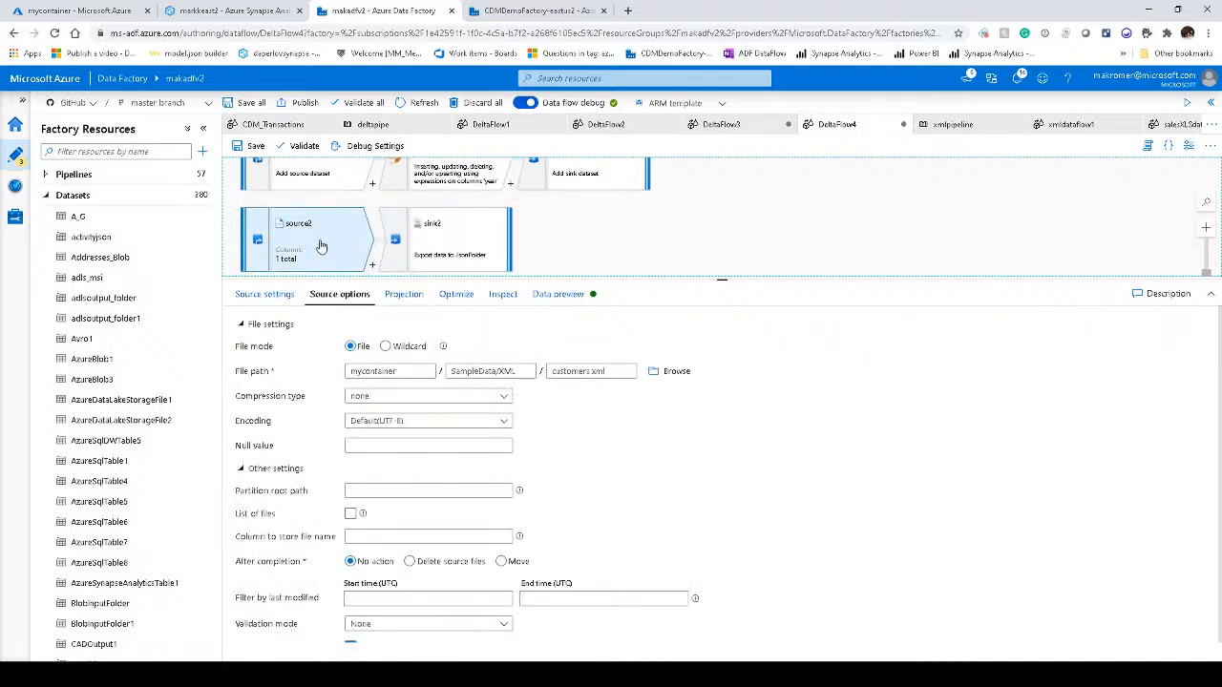
key(Delete)
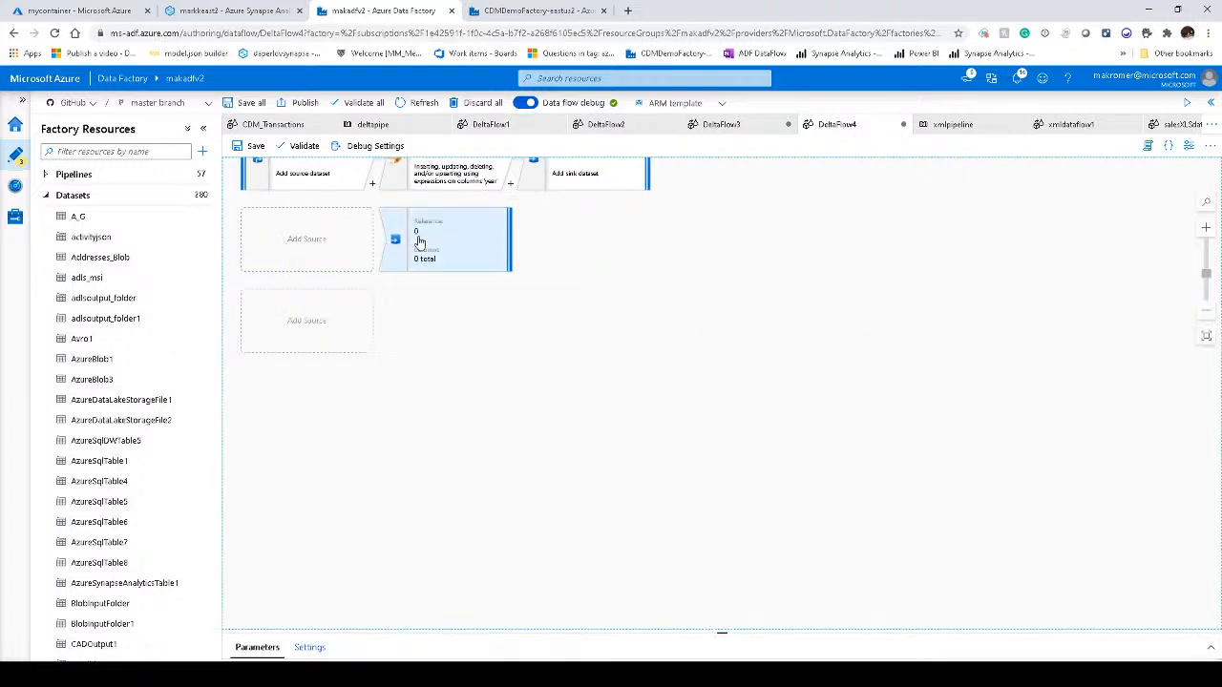
key(Delete)
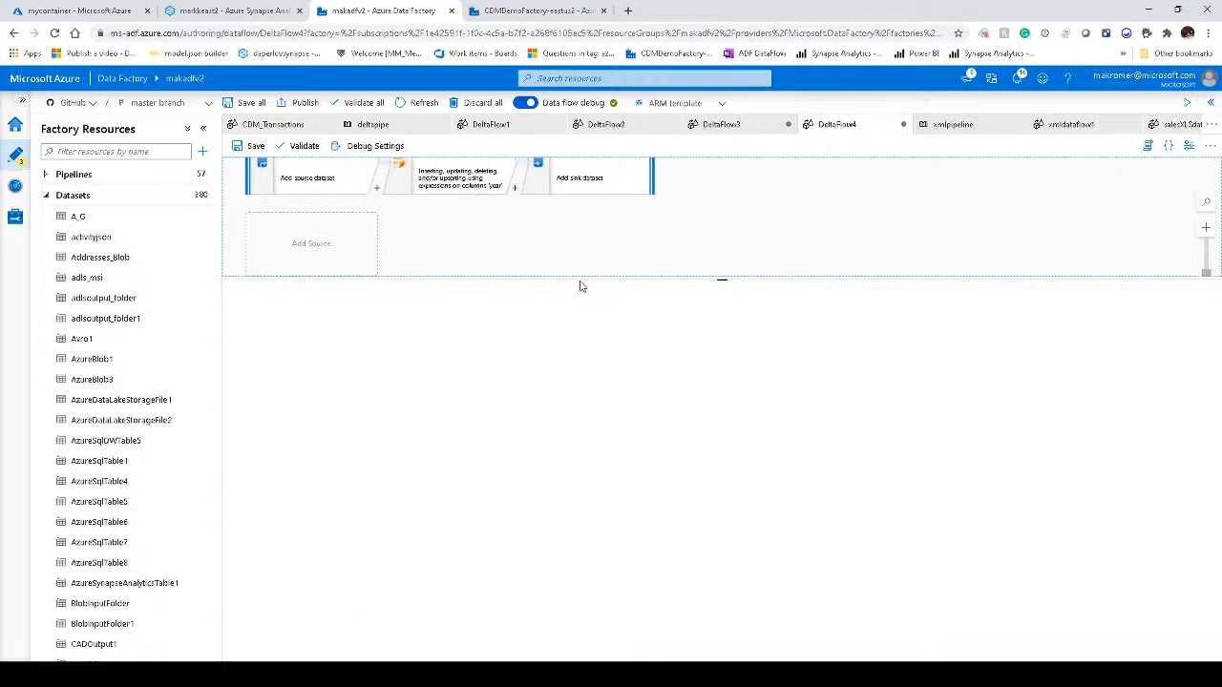
click(585, 291)
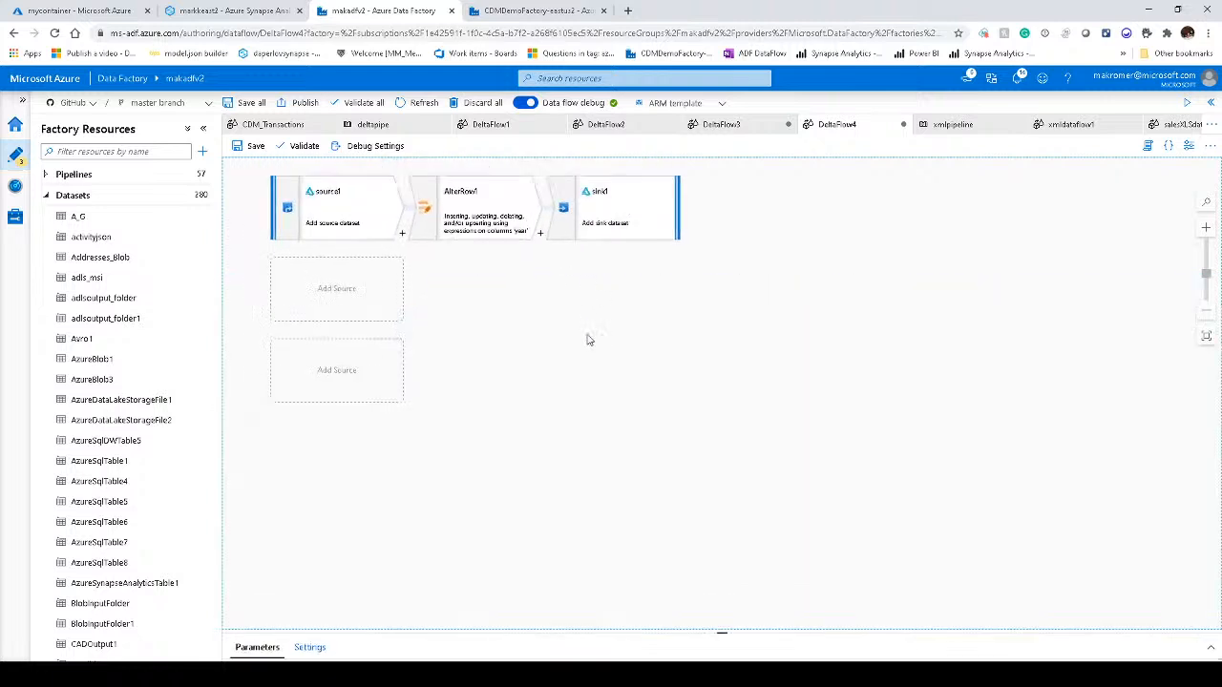
drag(585, 354, 554, 330)
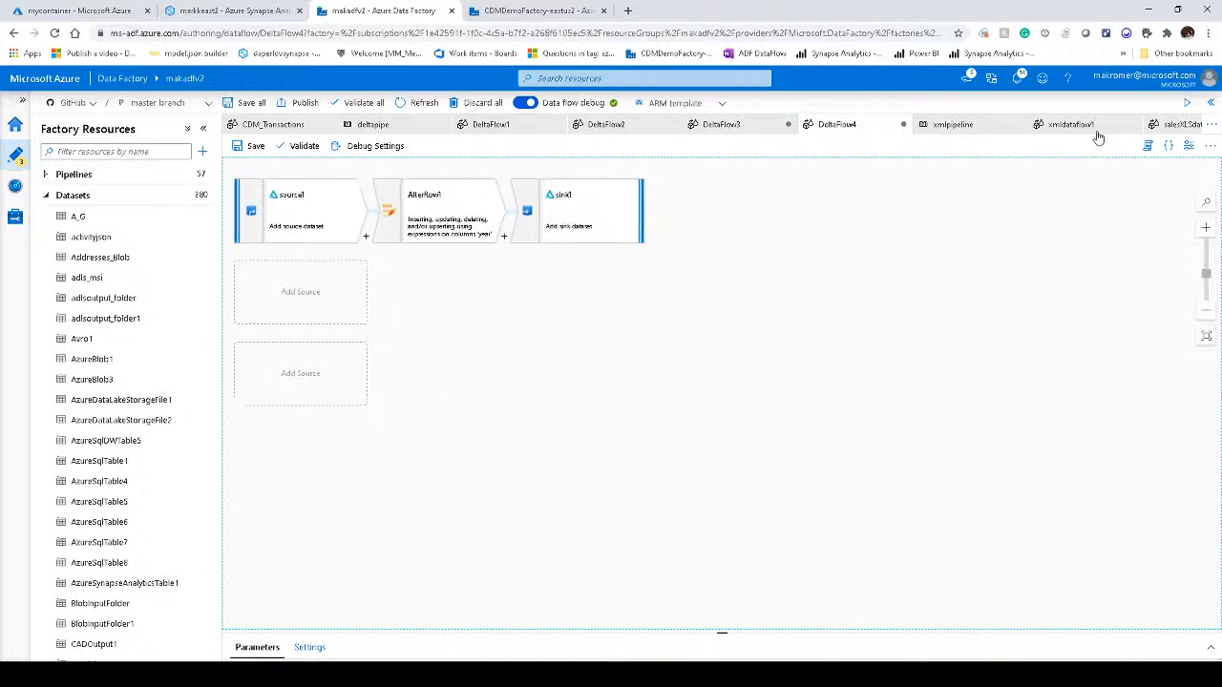
- Open the xmldataflow1 data flow and check the source settings of source1
click(1209, 125)
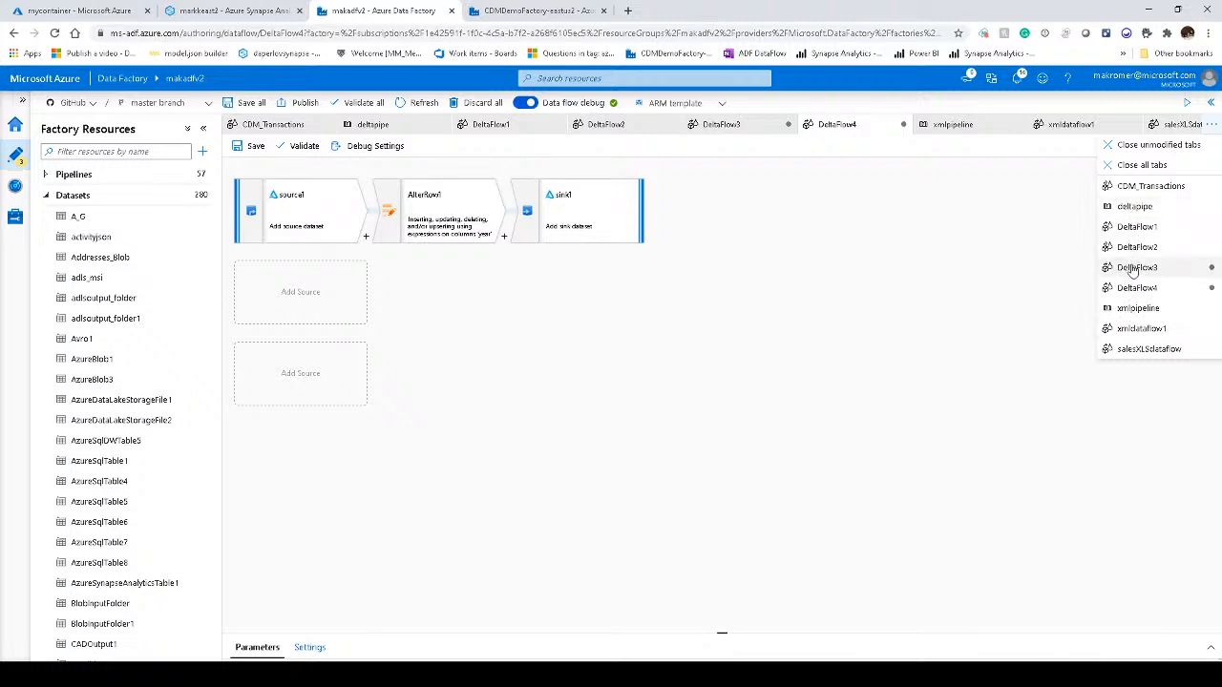
click(1137, 329)
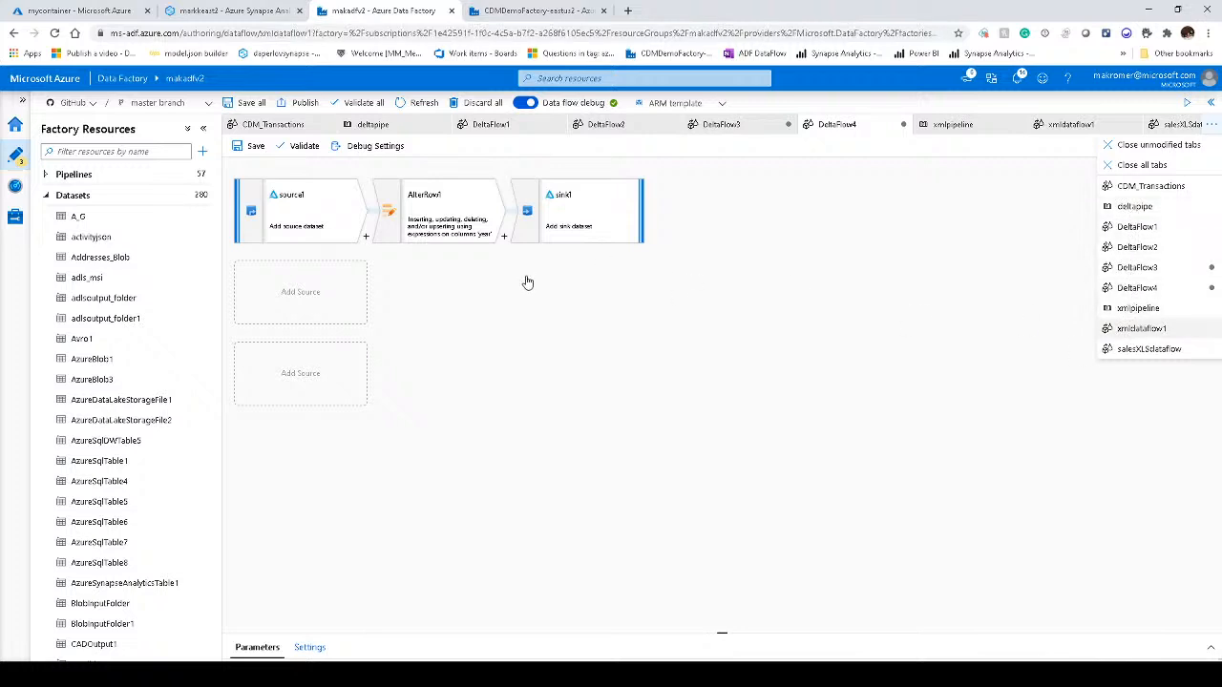
click(299, 206)
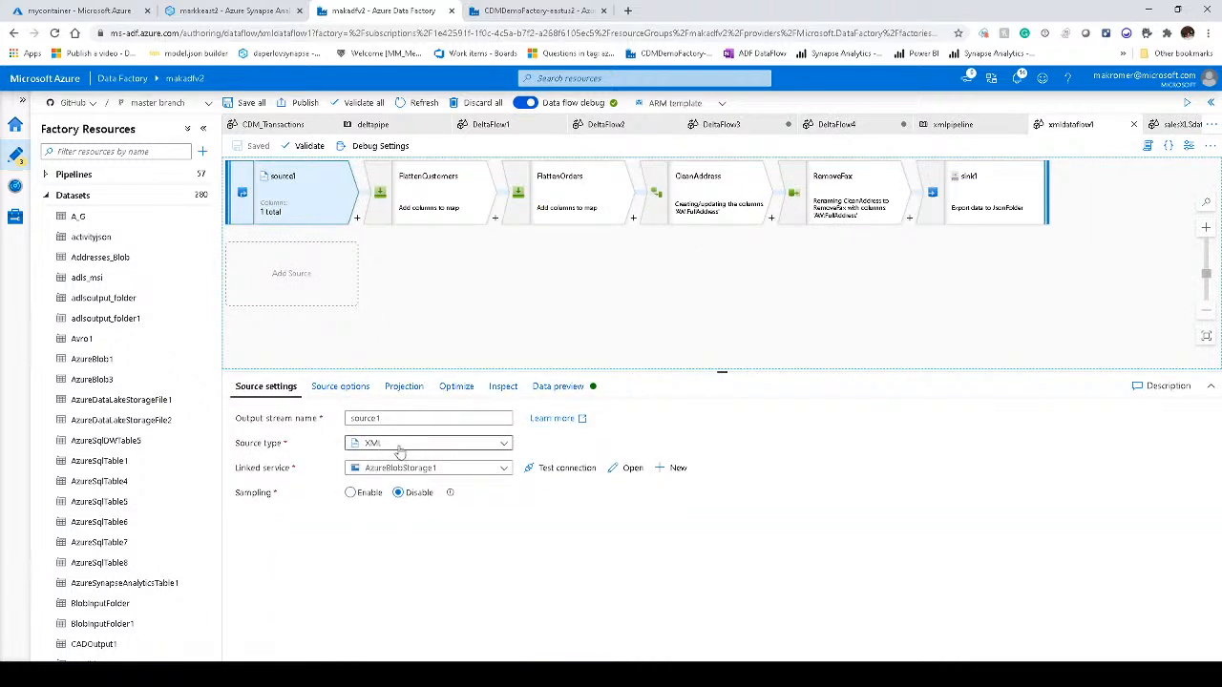
- Filter the factory resources by xml and open the XmlCustomers1 dataset to view its connection
click(110, 152)
text(xml)
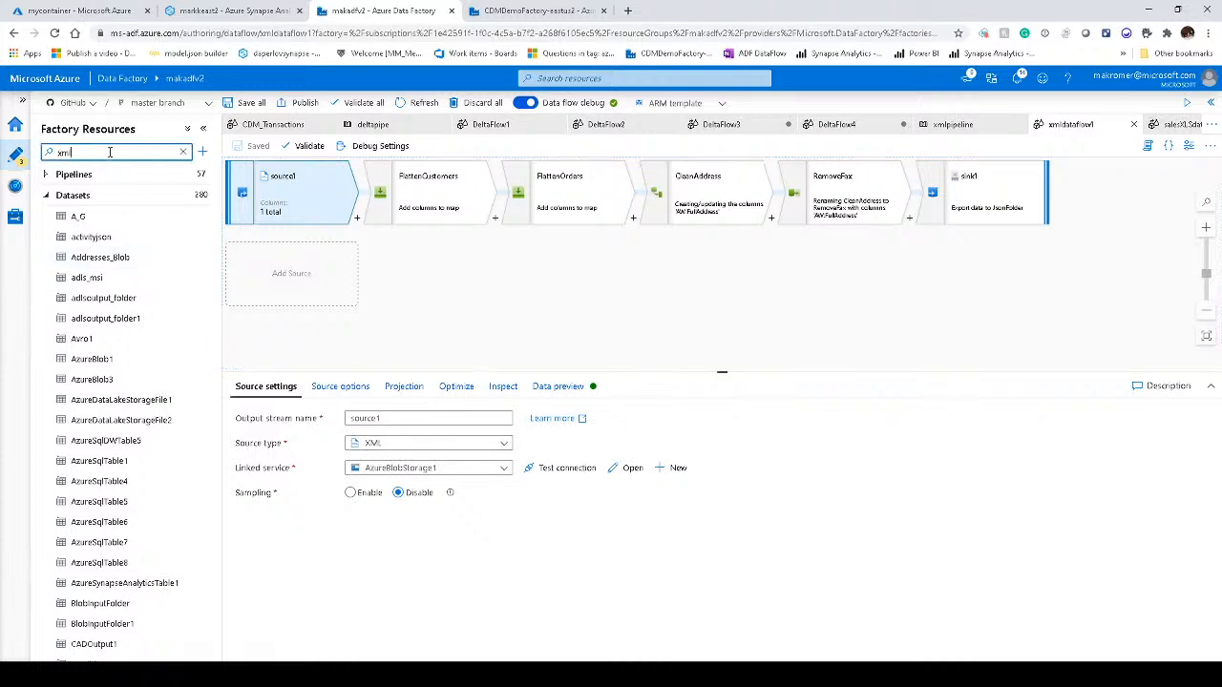
click(101, 218)
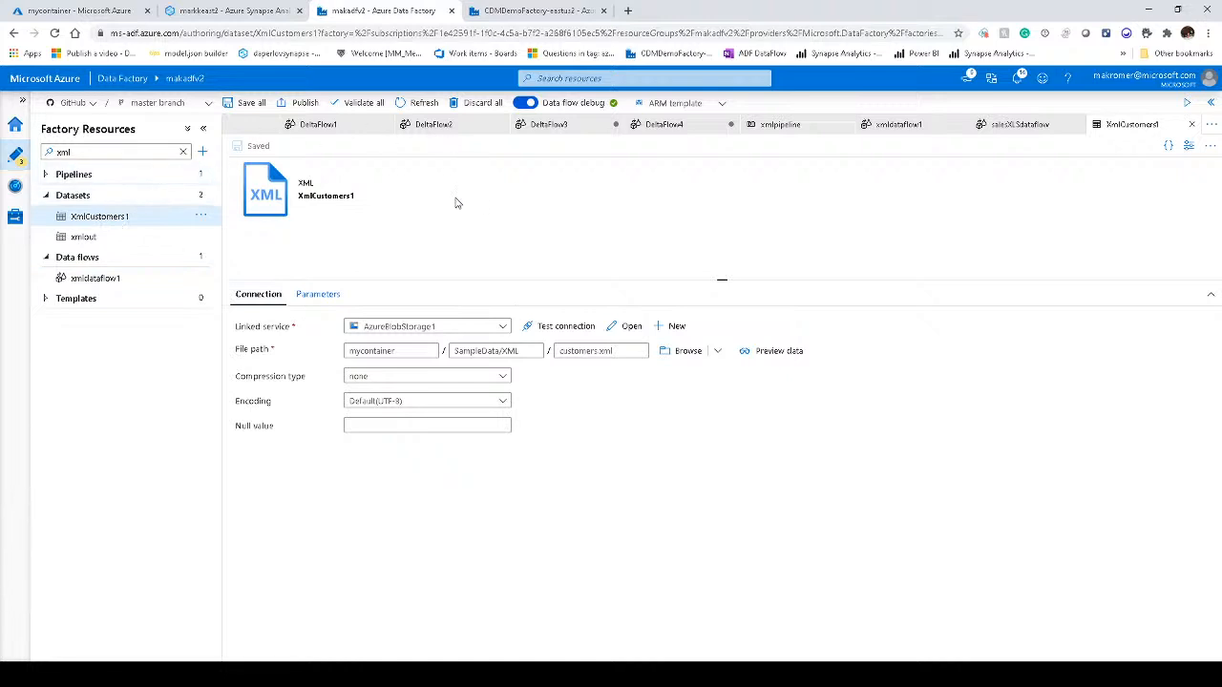
- Add a Copy data activity to xmlpipeline and set its source dataset to XmlCustomers1
click(792, 133)
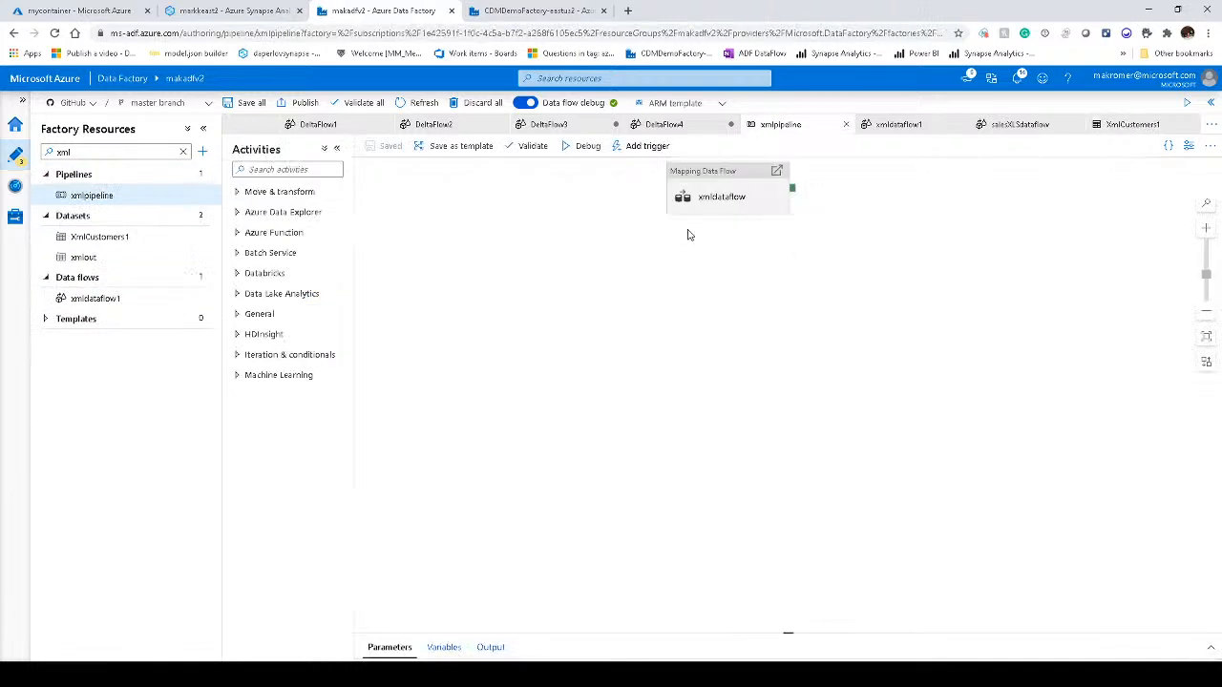
click(250, 197)
drag(272, 226, 551, 253)
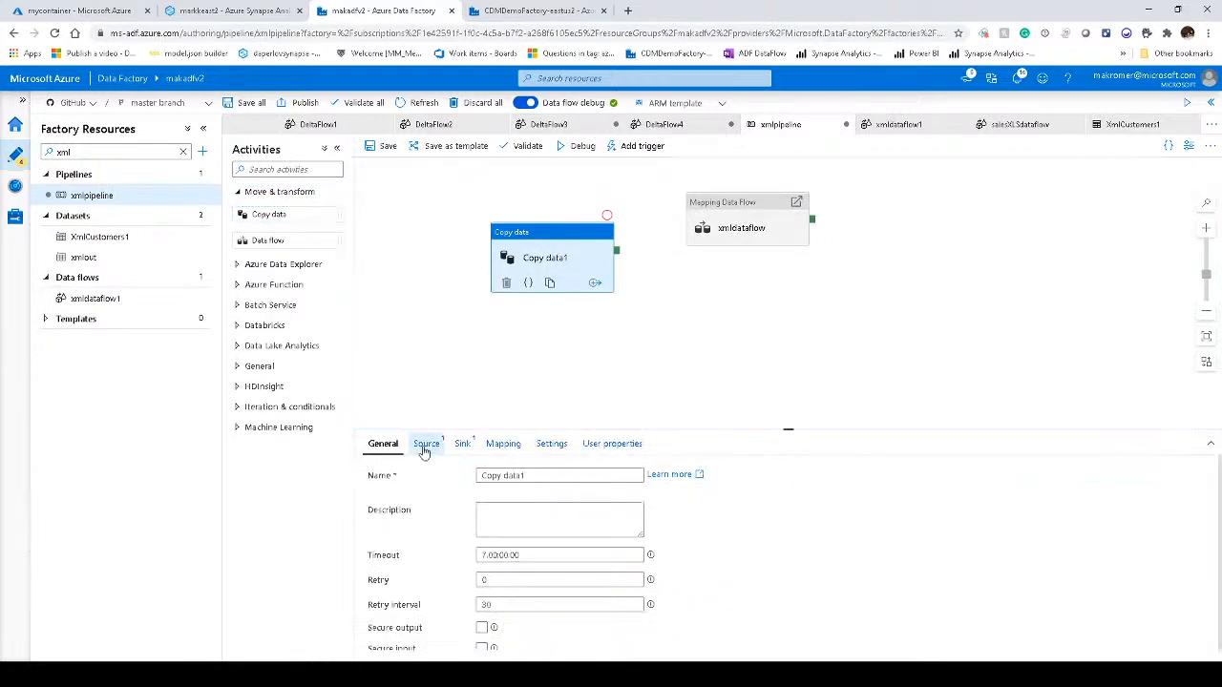
click(426, 443)
click(537, 477)
text(xml)
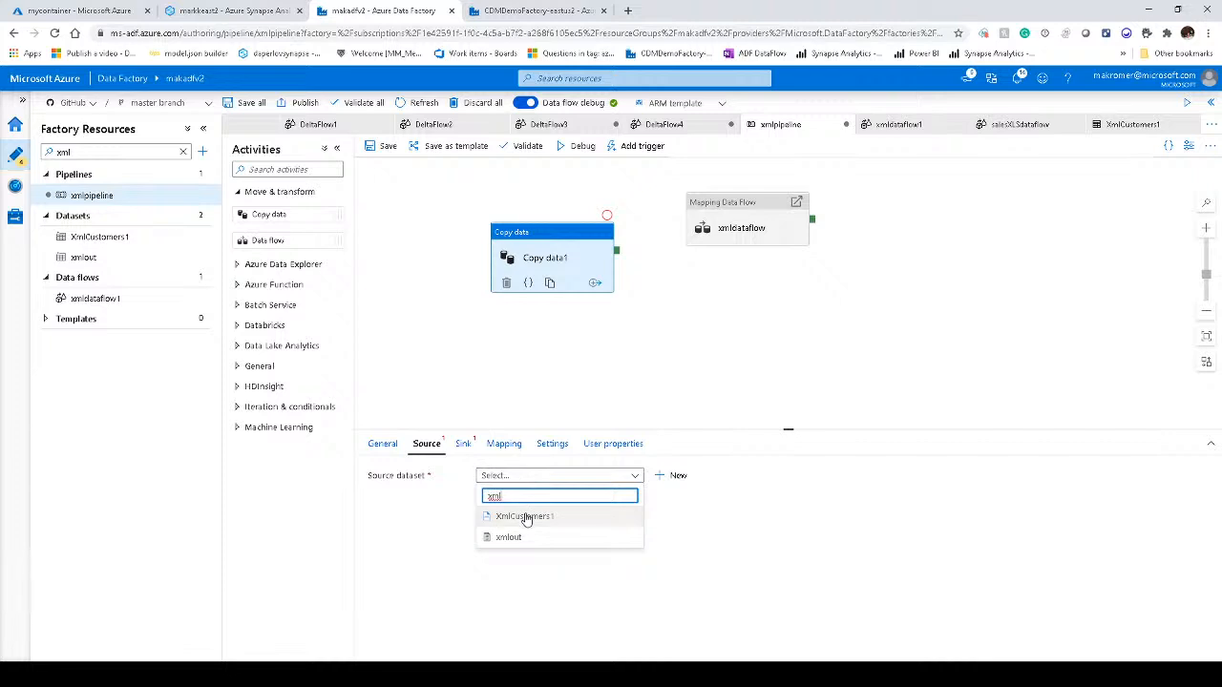
click(525, 516)
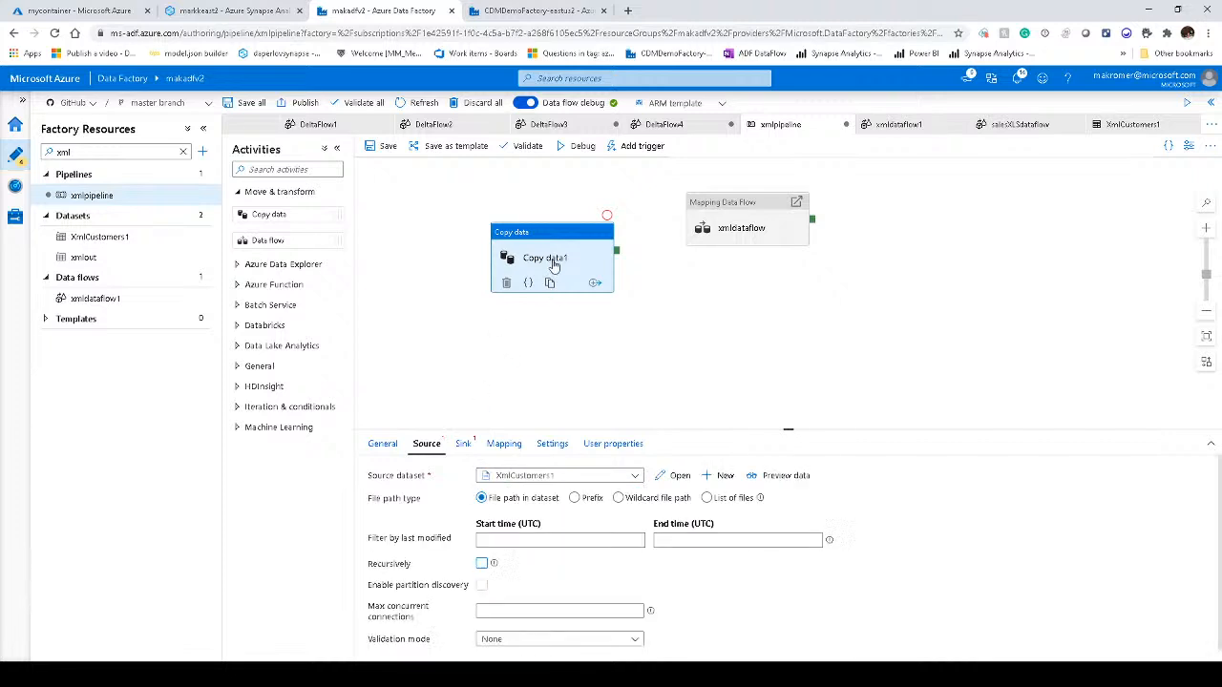
- Delete the Copy data activity from xmlpipeline
click(553, 261)
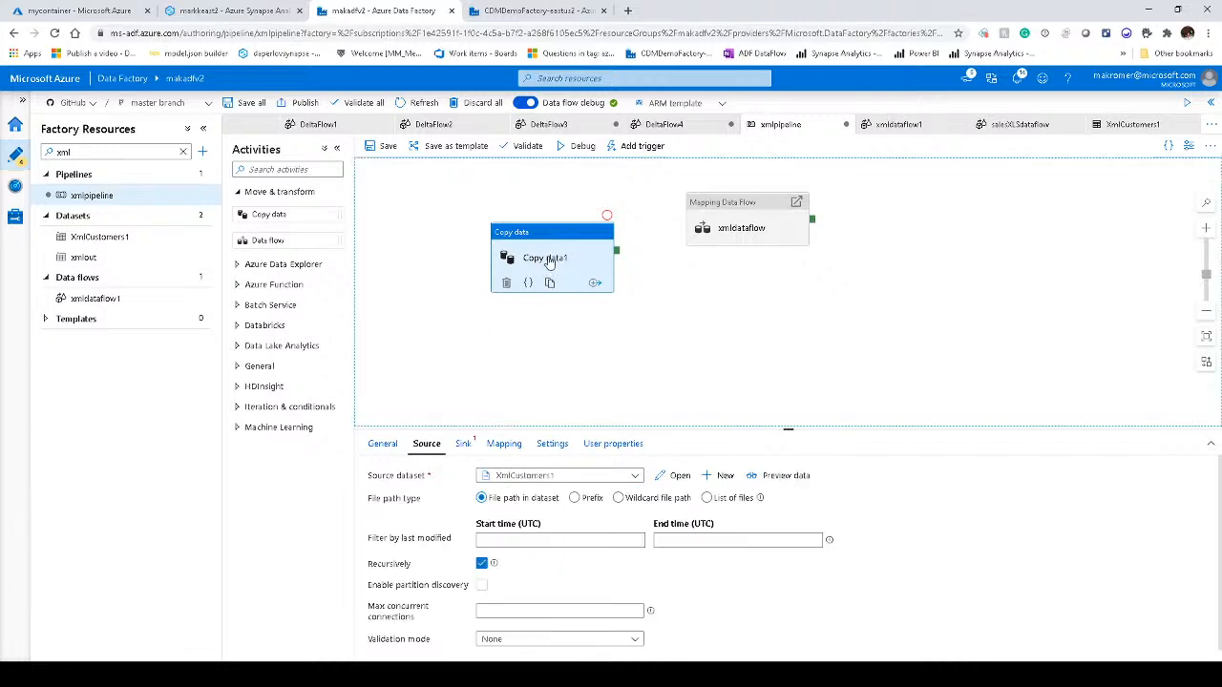
click(506, 283)
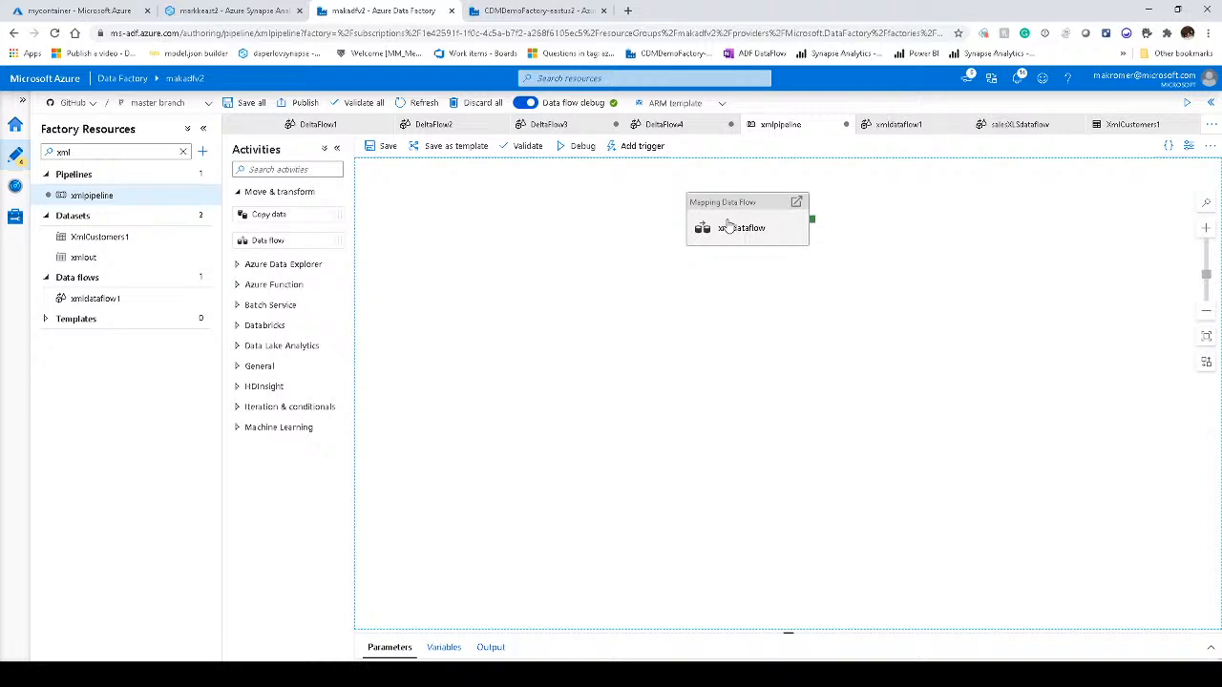
- Return to xmldataflow1 and review the file path and namespace prefix pair in source1's options
click(897, 125)
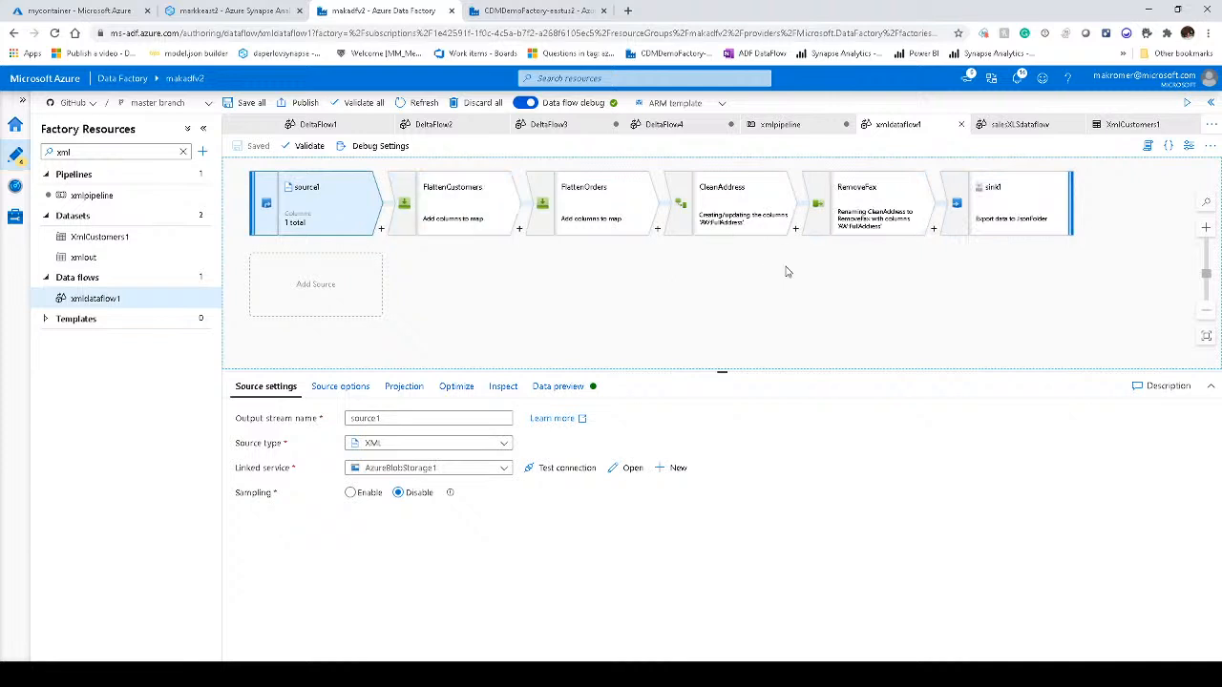
mouse_move(723, 326)
mouse_down()
mouse_move(690, 324)
mouse_move(704, 322)
mouse_up()
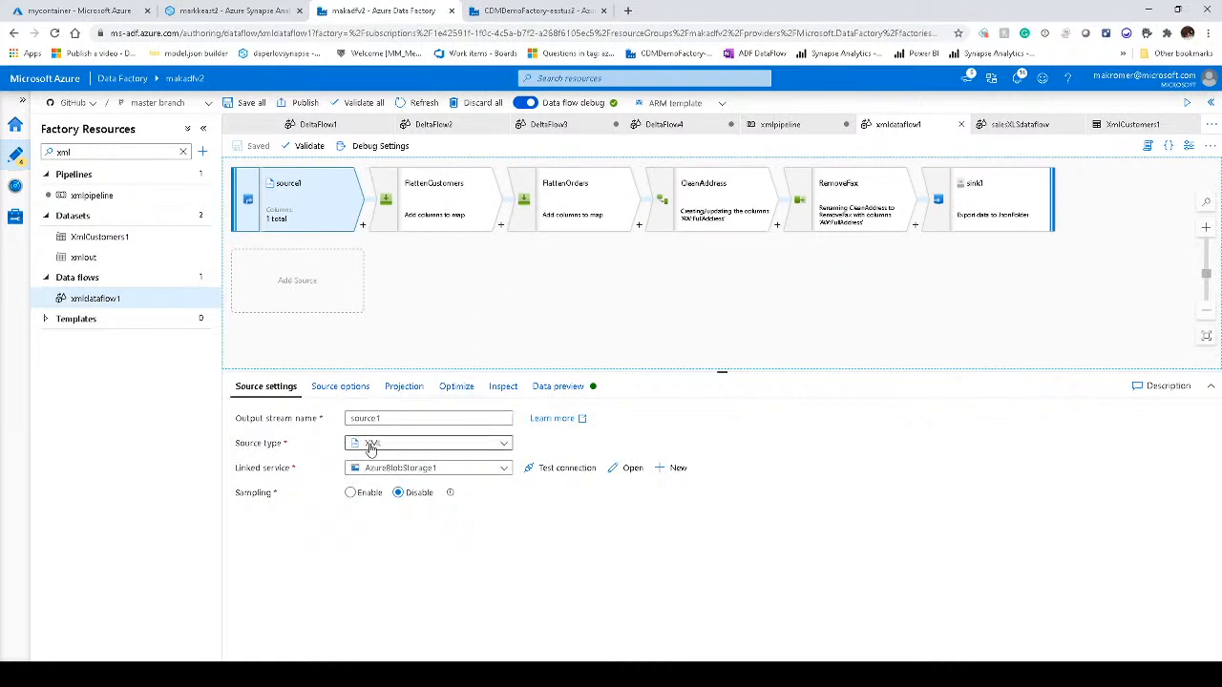
click(331, 388)
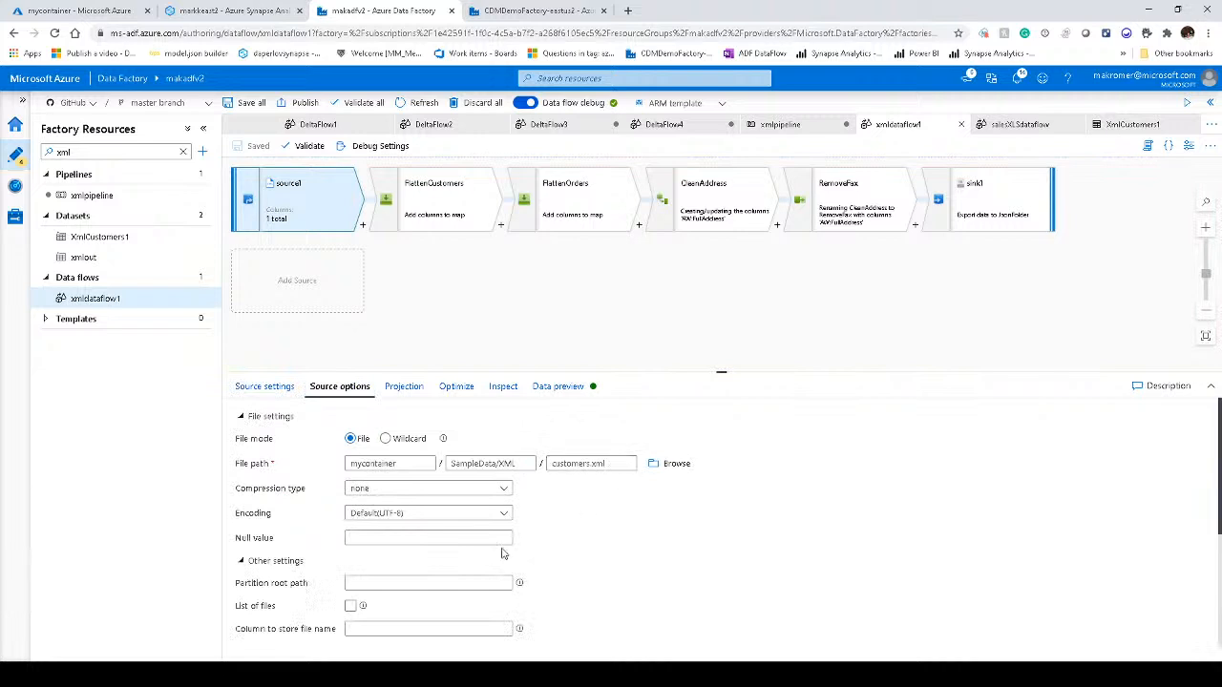
scroll(668, 563, down, 3)
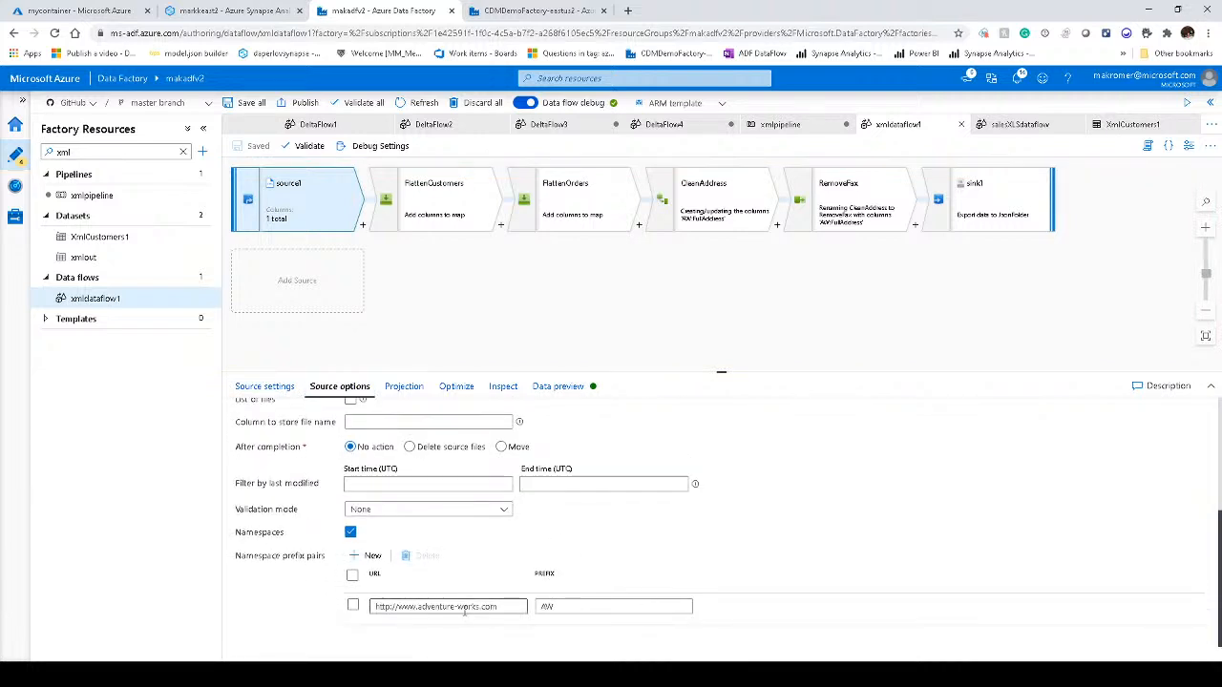
click(564, 608)
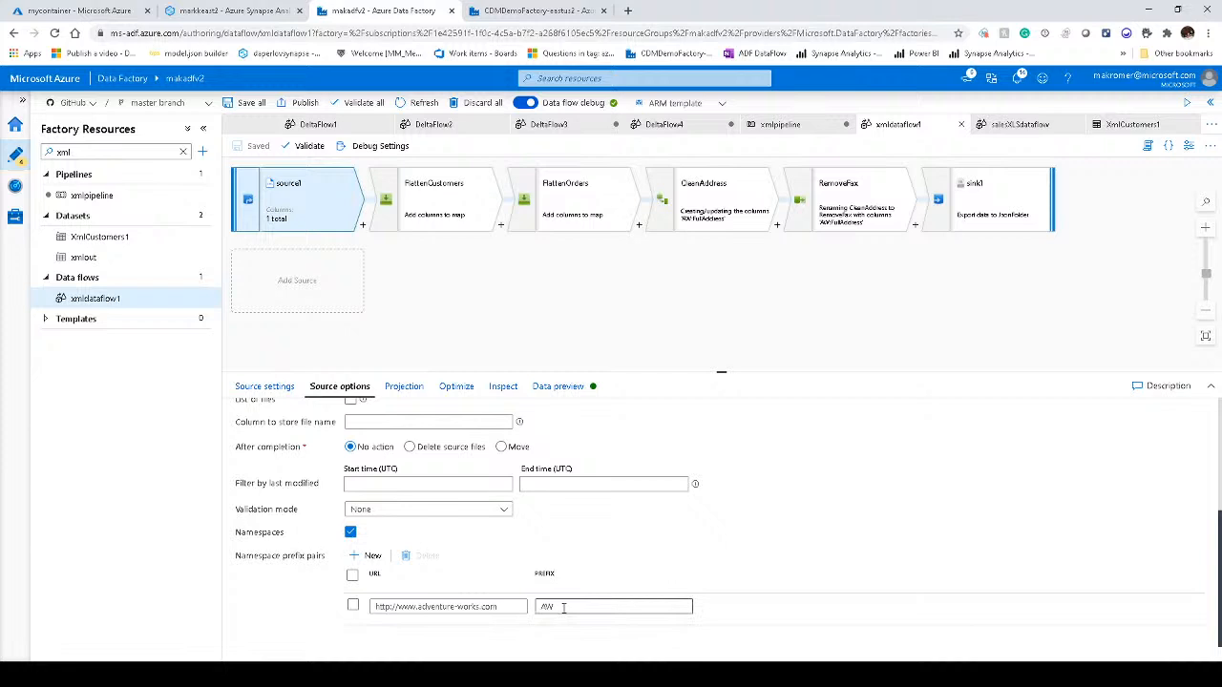
- Examine source1's projected schema by expanding AW:Root, AW:Customers, AW:Customer and AW:FullAddress
click(406, 389)
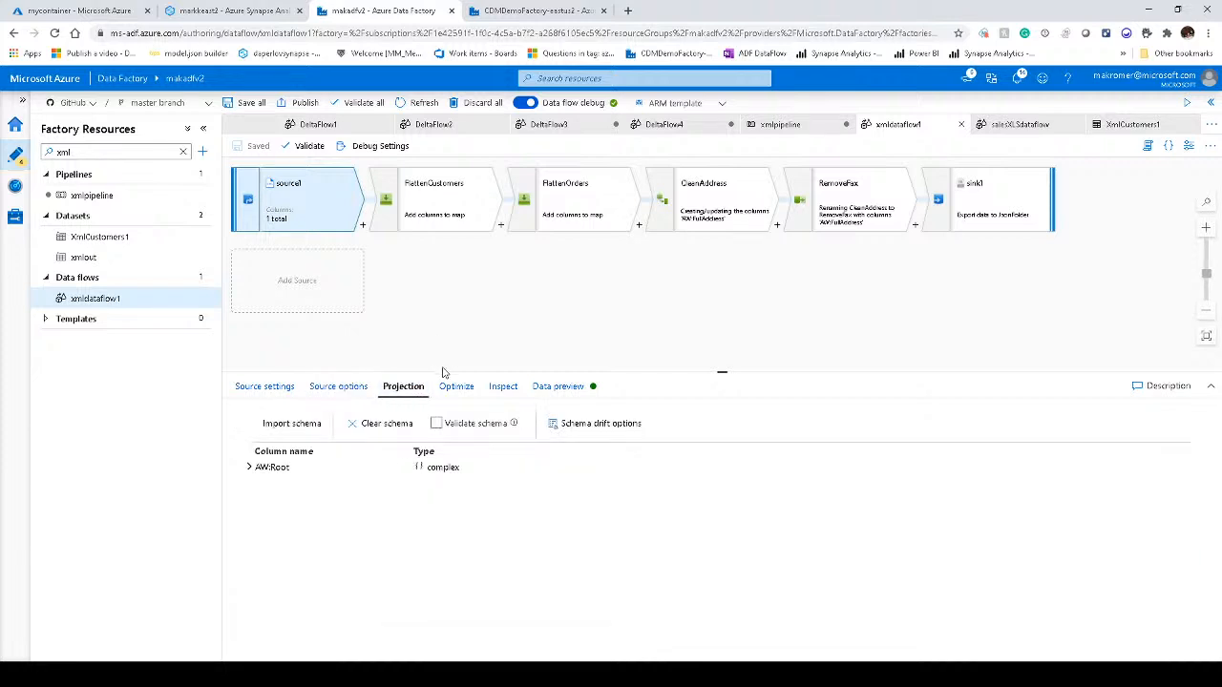
drag(444, 370, 443, 310)
click(249, 406)
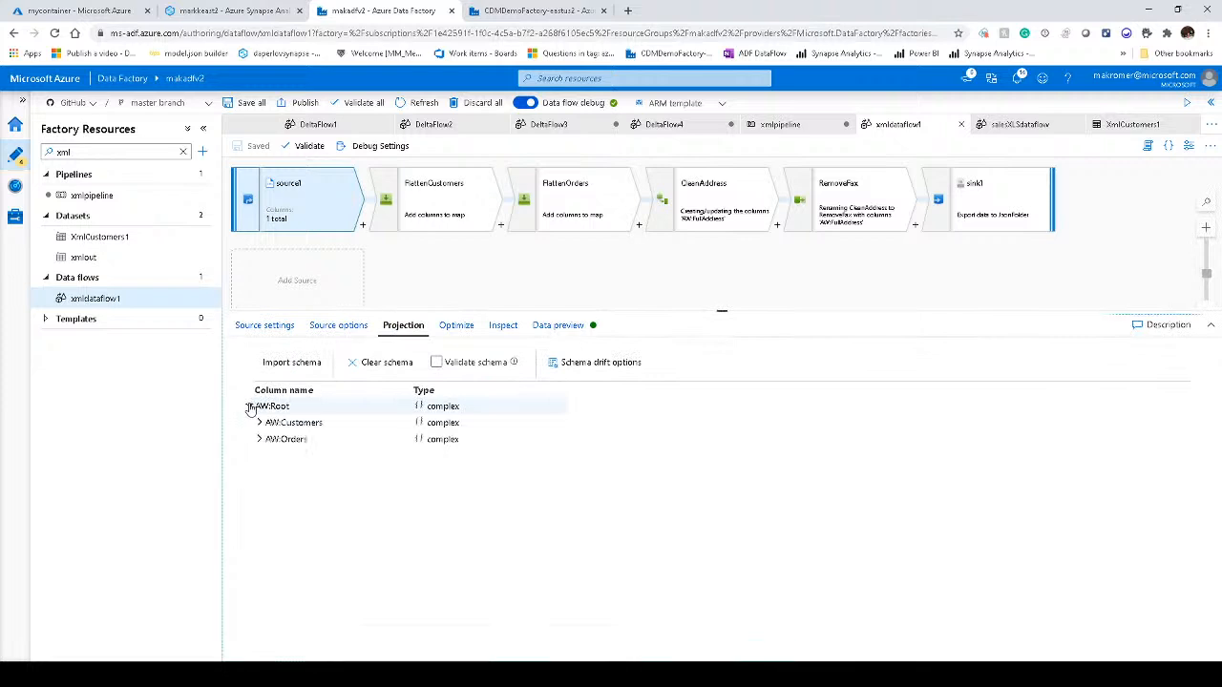
click(259, 424)
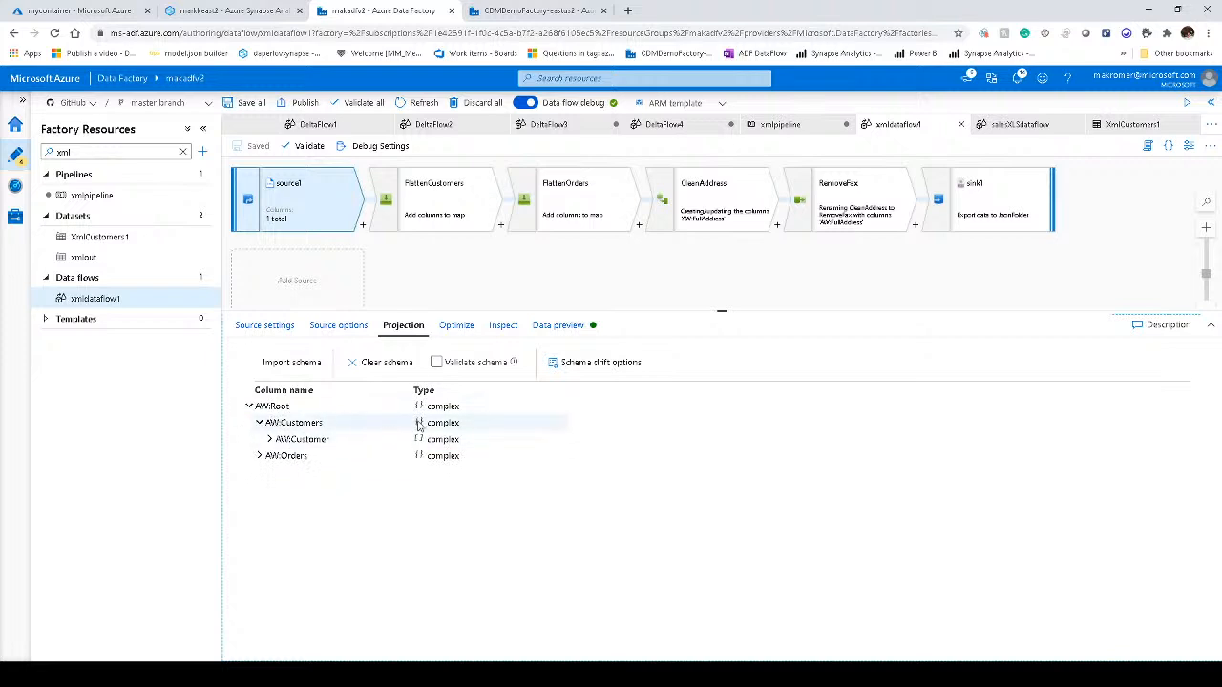
click(270, 440)
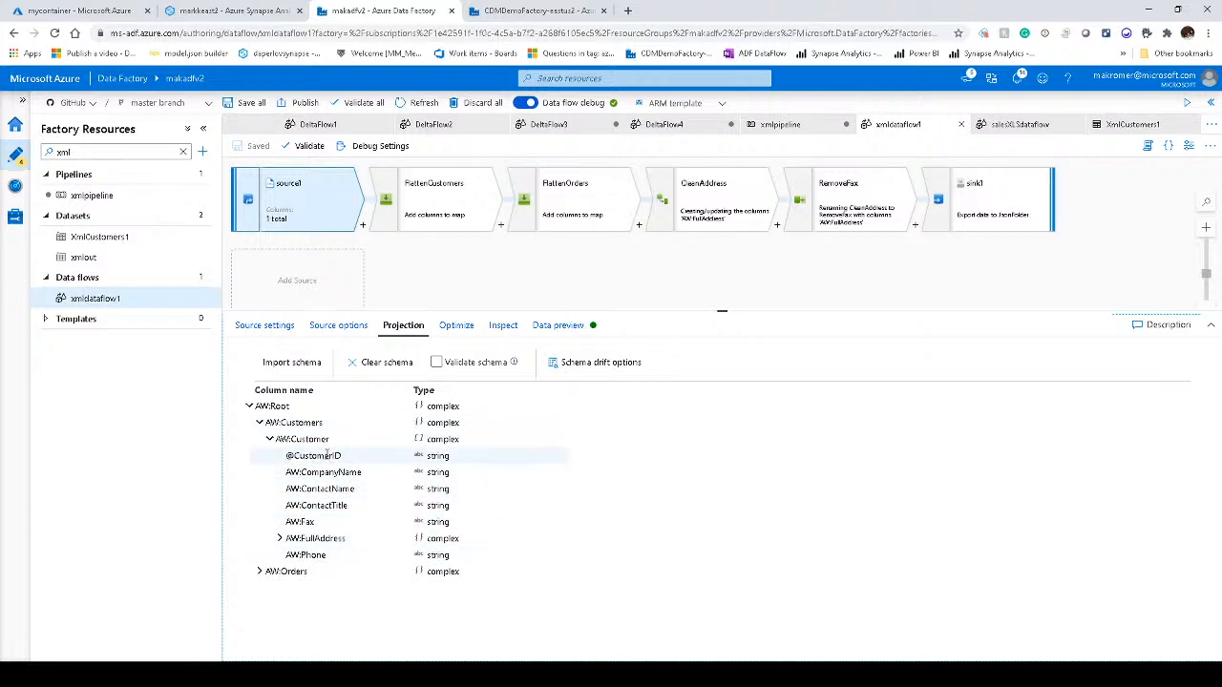
click(279, 539)
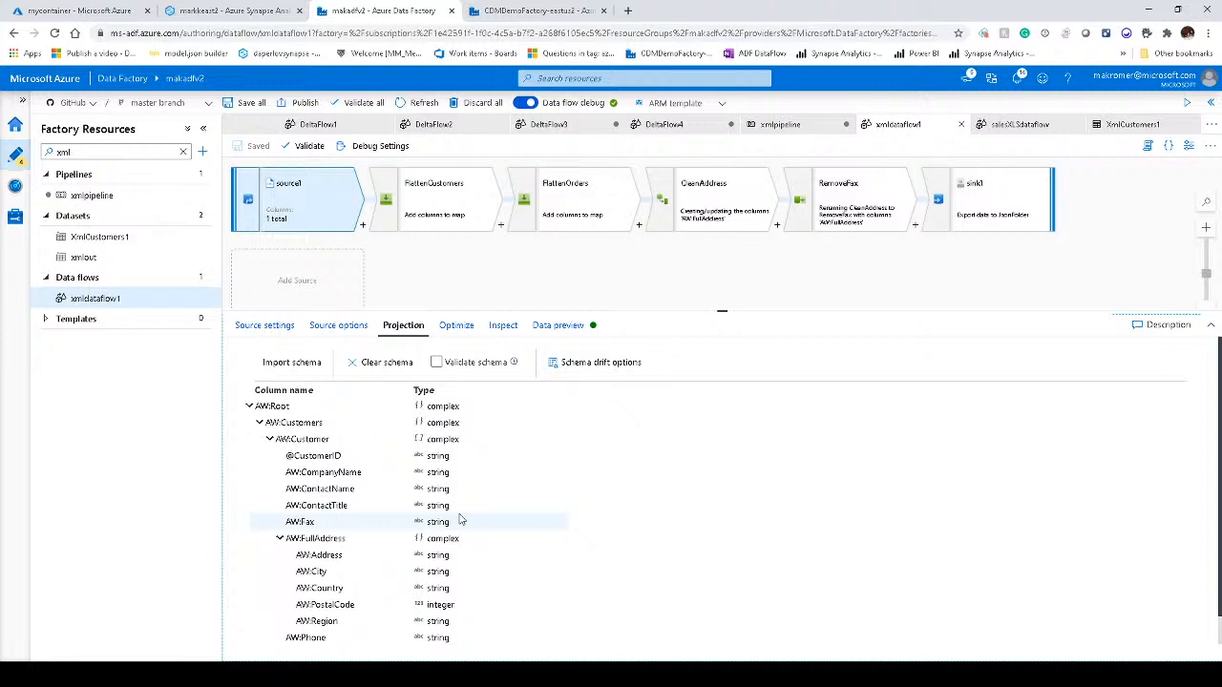
scroll(456, 539, down, 1)
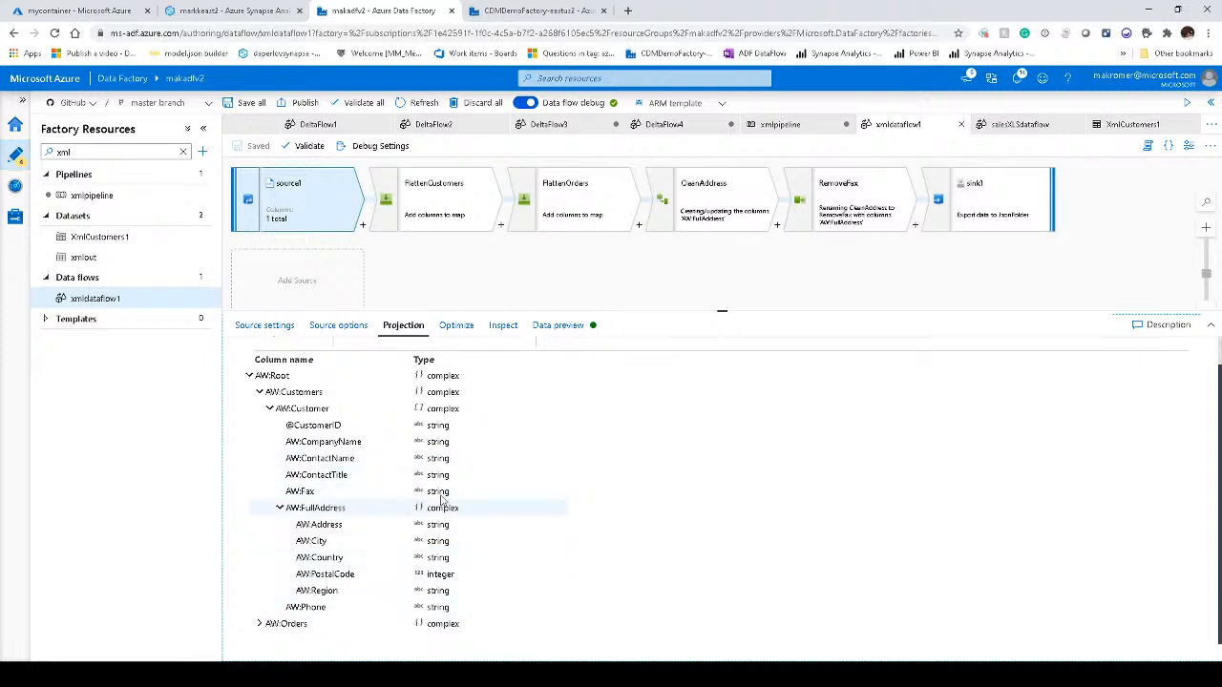
- Refresh source1's data preview and inspect the first AW:Customer record inside AW:Customers
click(560, 327)
click(267, 378)
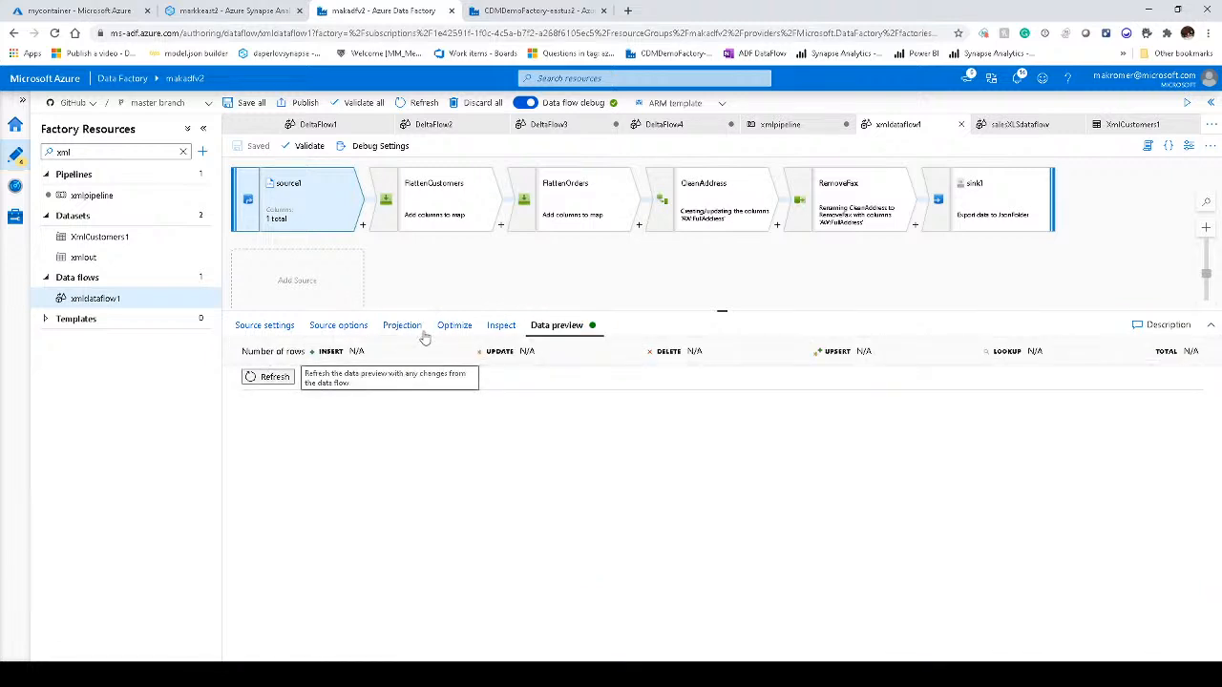
drag(432, 292, 434, 237)
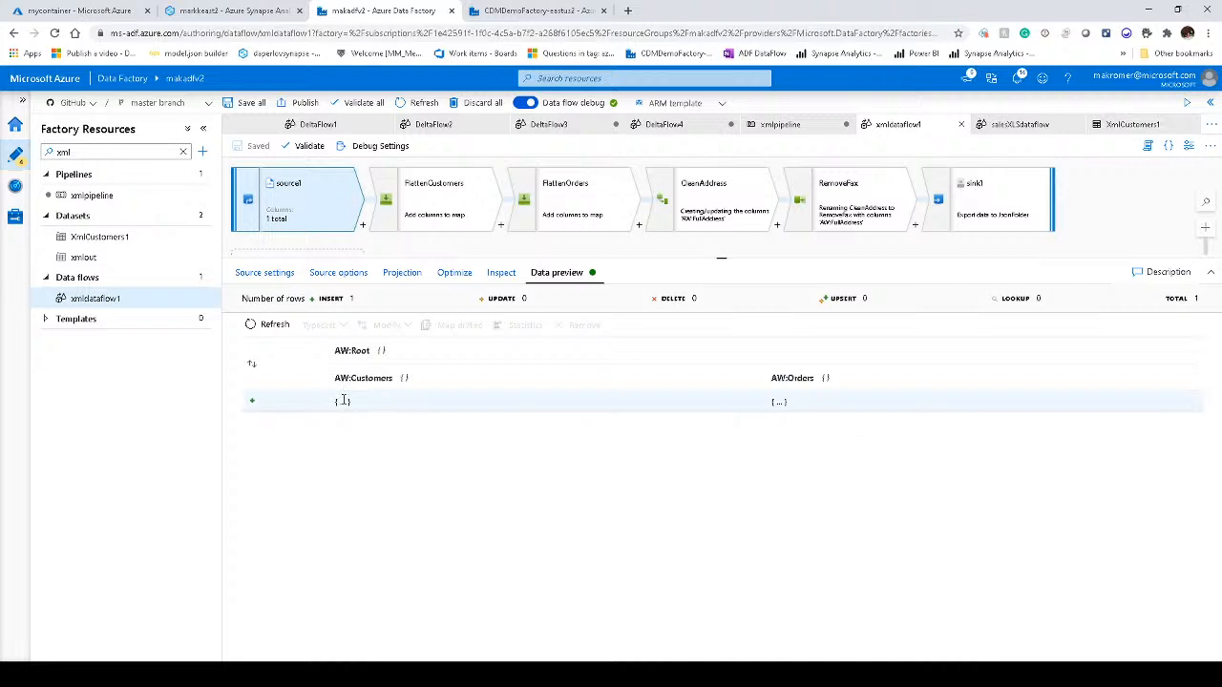
click(344, 402)
click(352, 412)
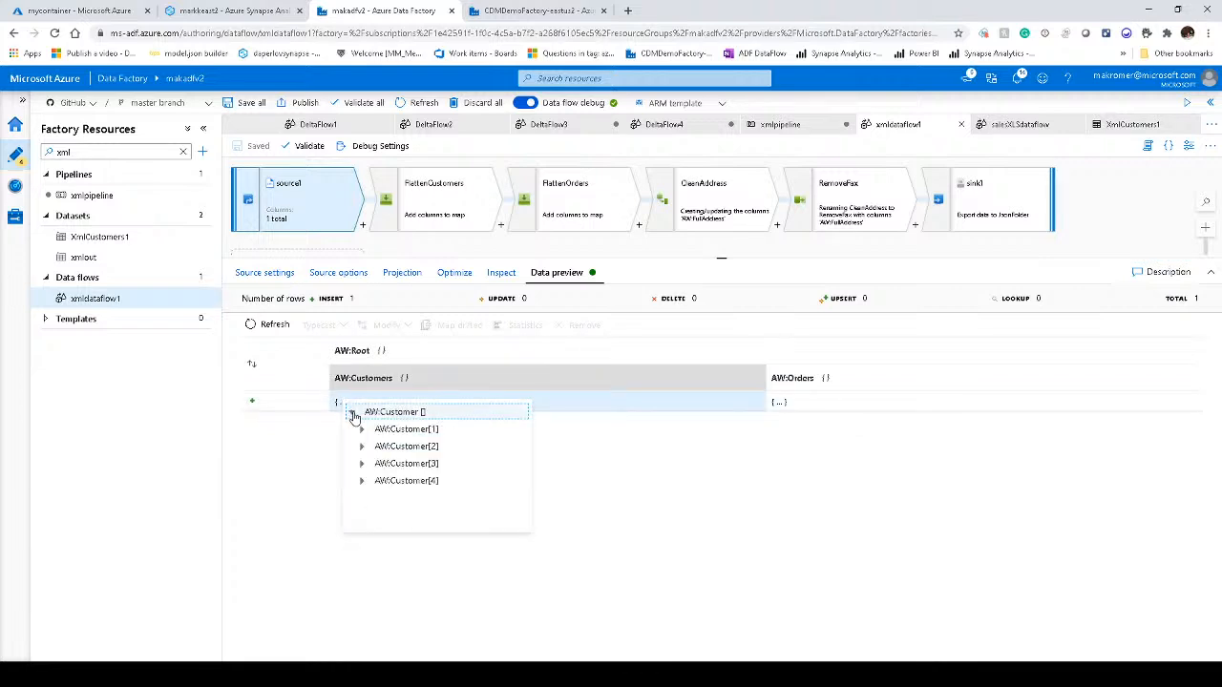
click(362, 429)
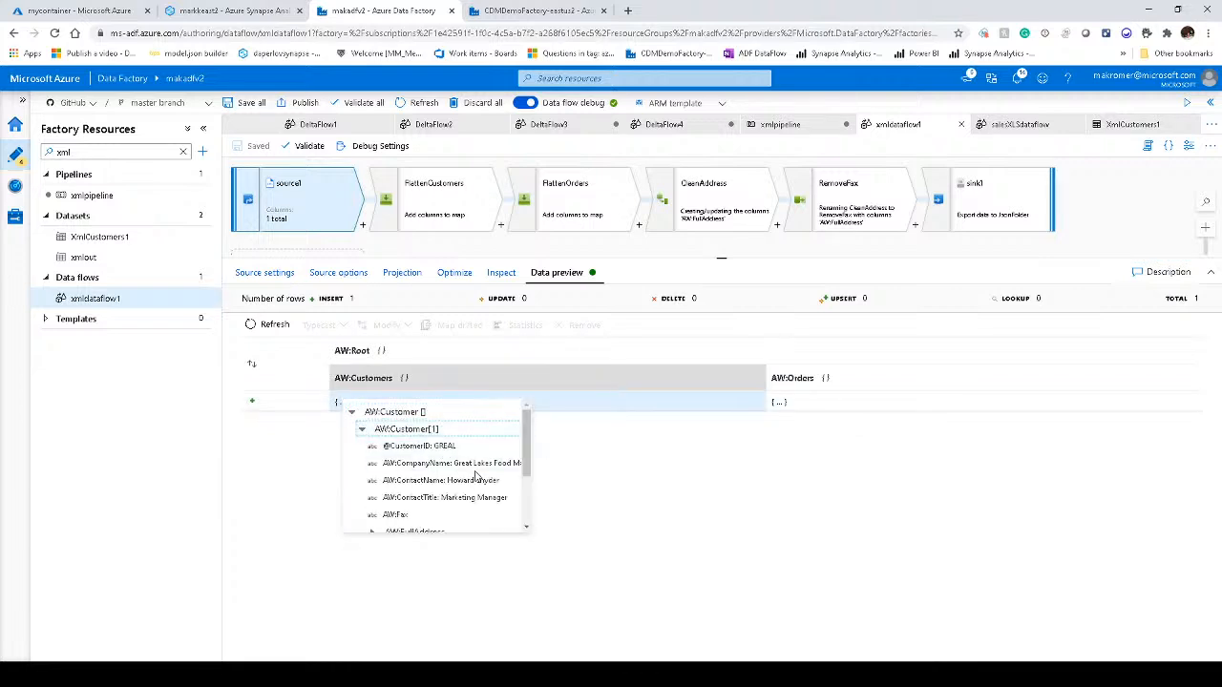
scroll(479, 476, down, 2)
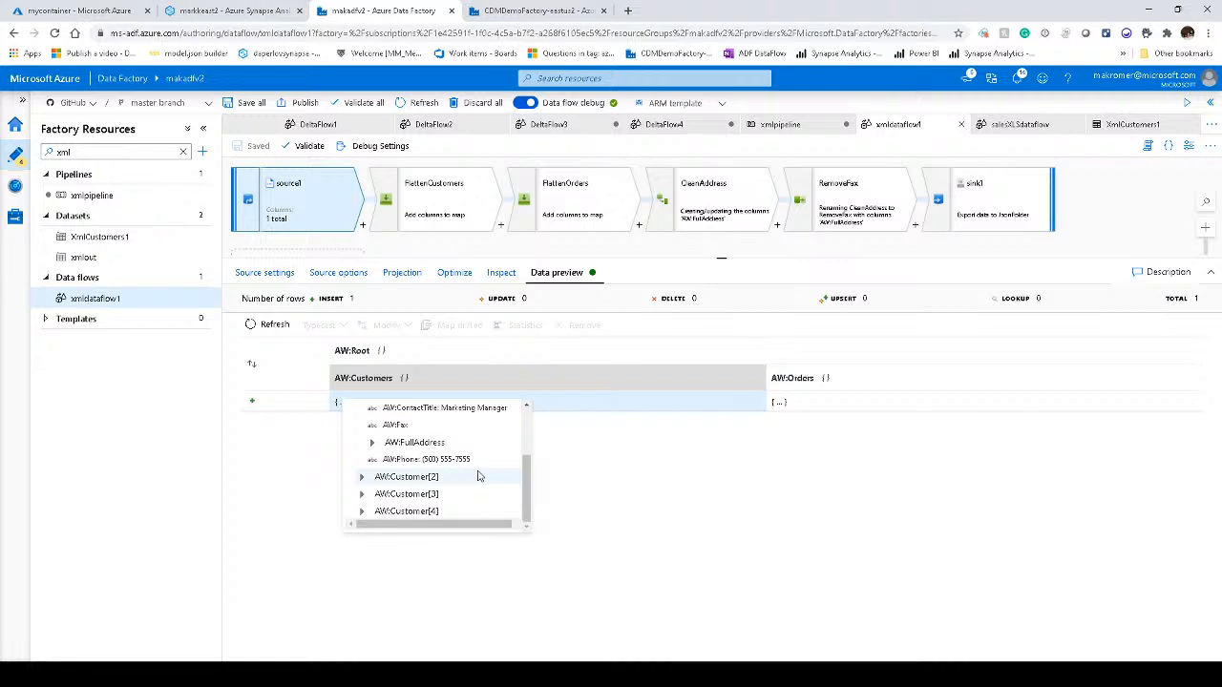
click(652, 540)
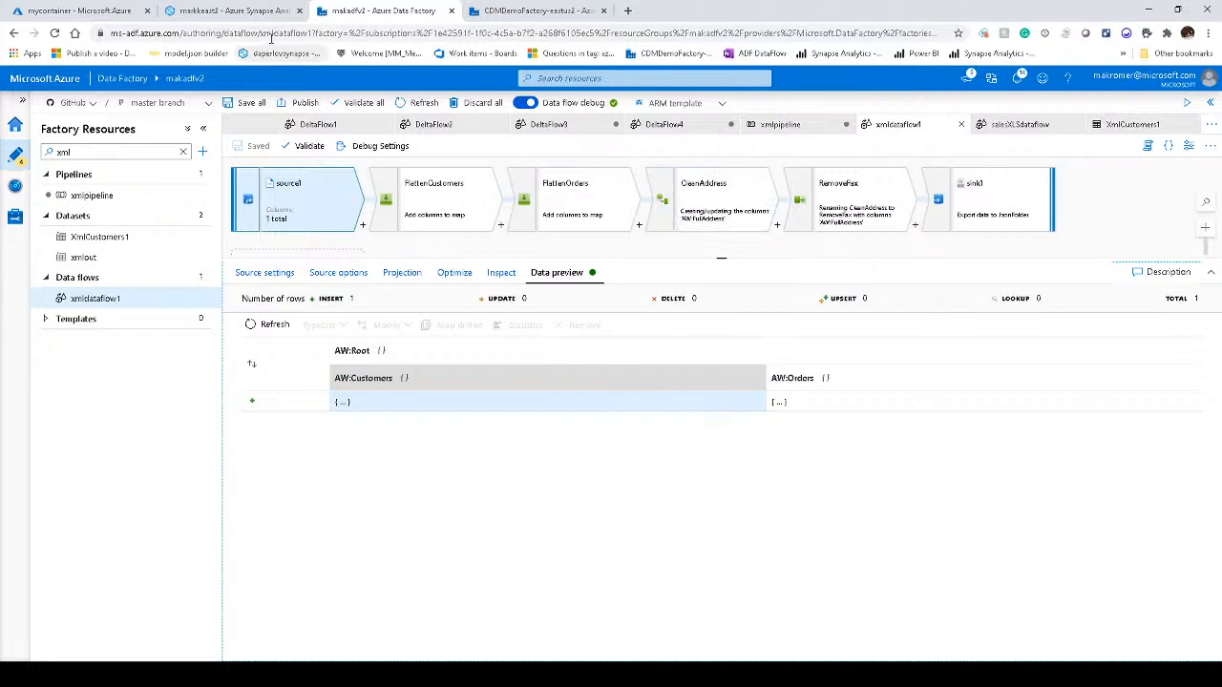
- Switch to the Azure Synapse Analytics workspace and dismiss the debug session timeout notification
click(219, 13)
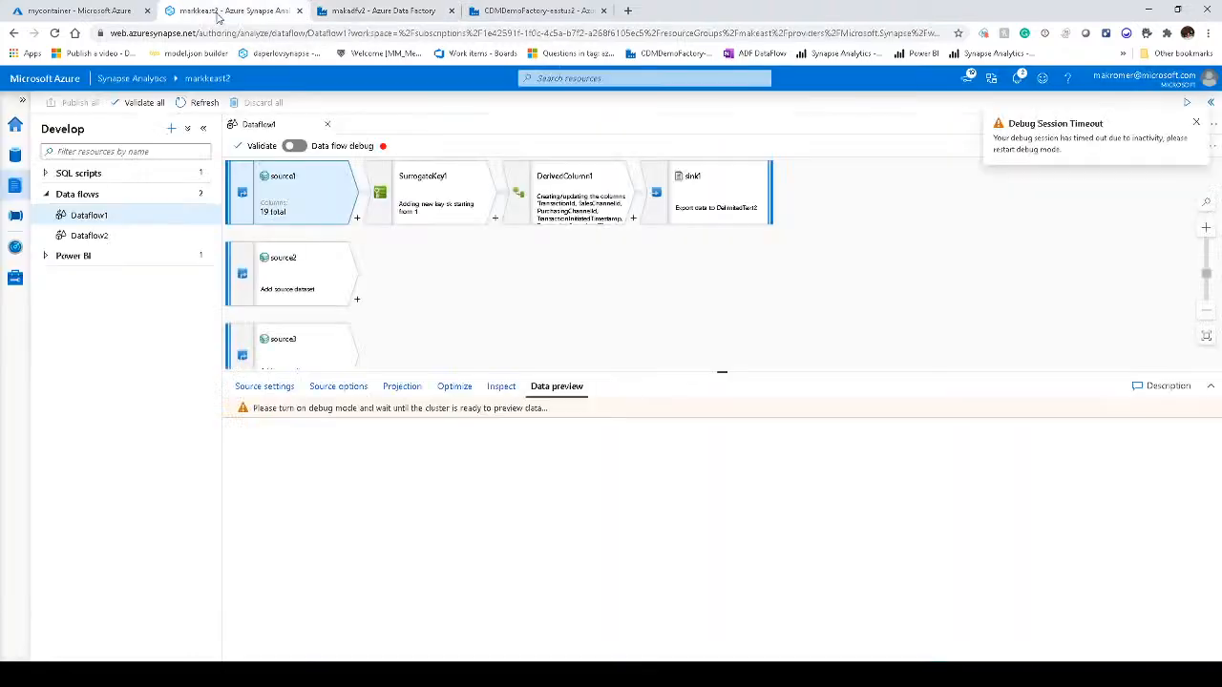
click(1195, 122)
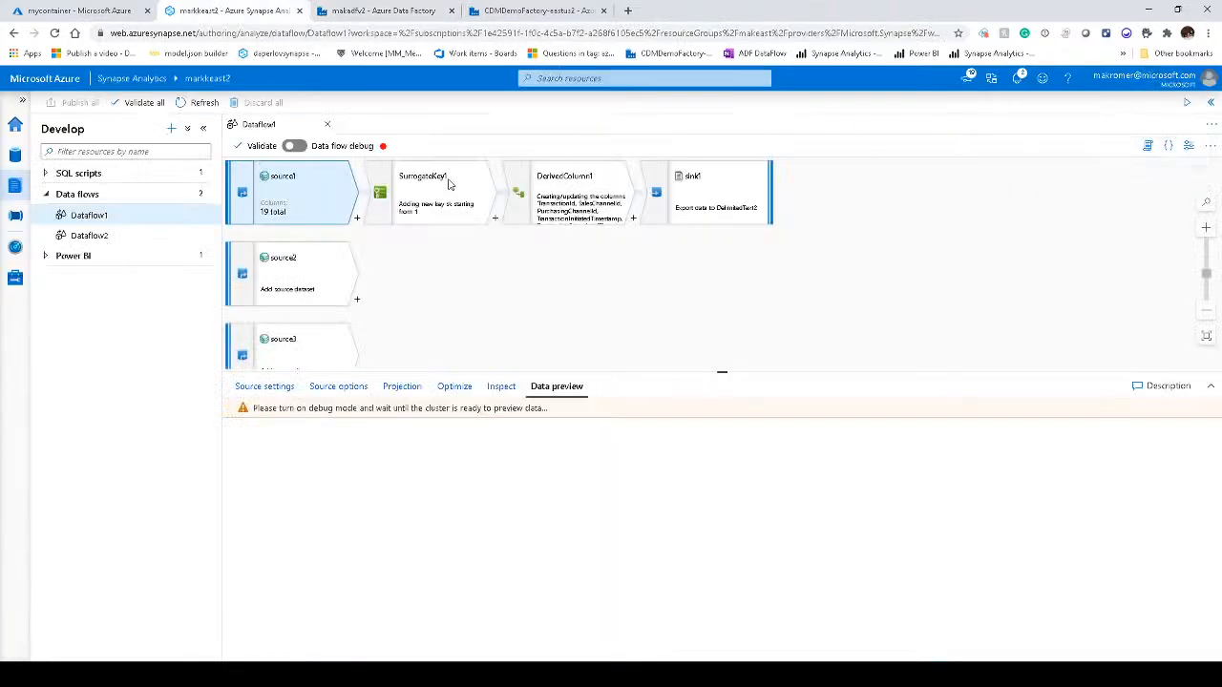
- Turn on data flow debug for Dataflow1, dismiss the cluster notification and enlarge the canvas to show the sources through source4
click(295, 146)
click(533, 408)
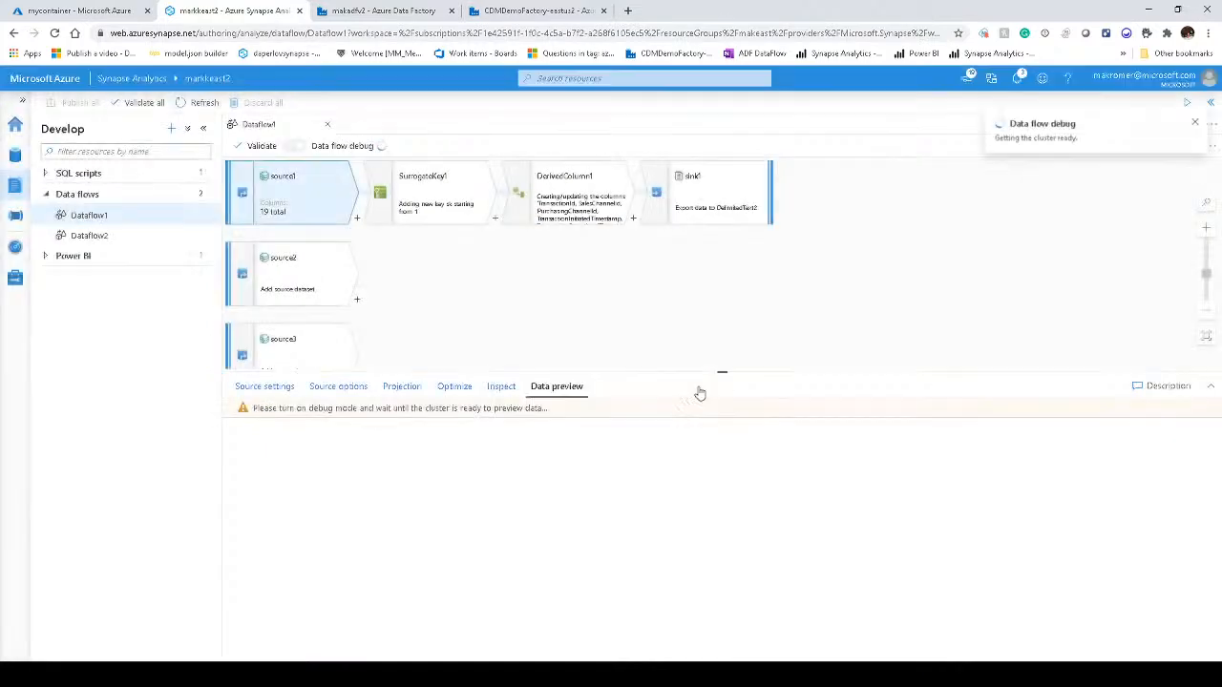
click(1194, 123)
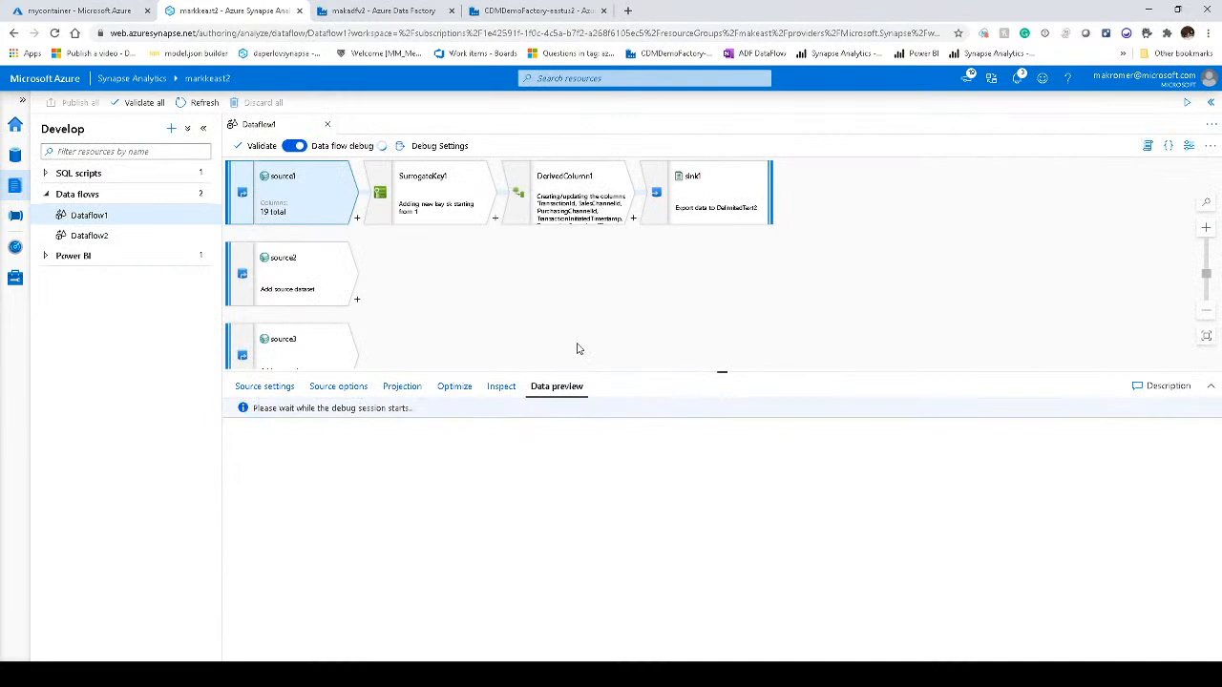
drag(579, 327, 620, 484)
drag(669, 385, 650, 383)
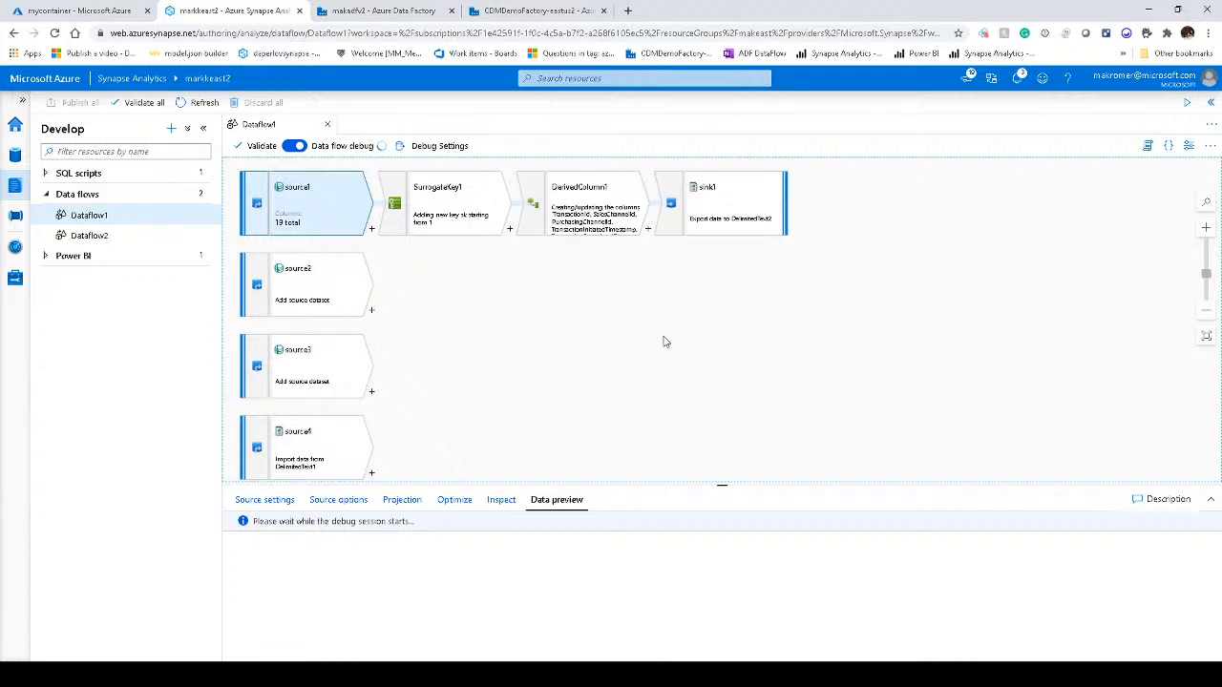
- Switch to Data Factory and compare source1's nested data preview with the flatten settings of FlattenCustomers in xmldataflow1
click(393, 14)
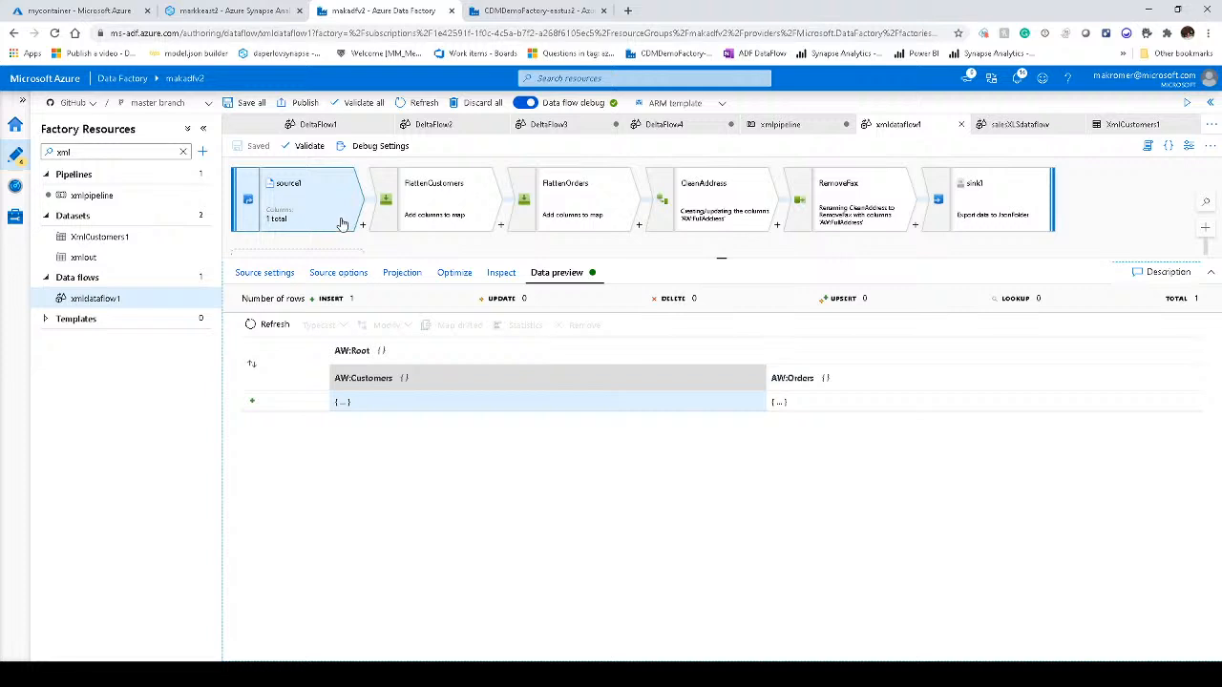
click(449, 205)
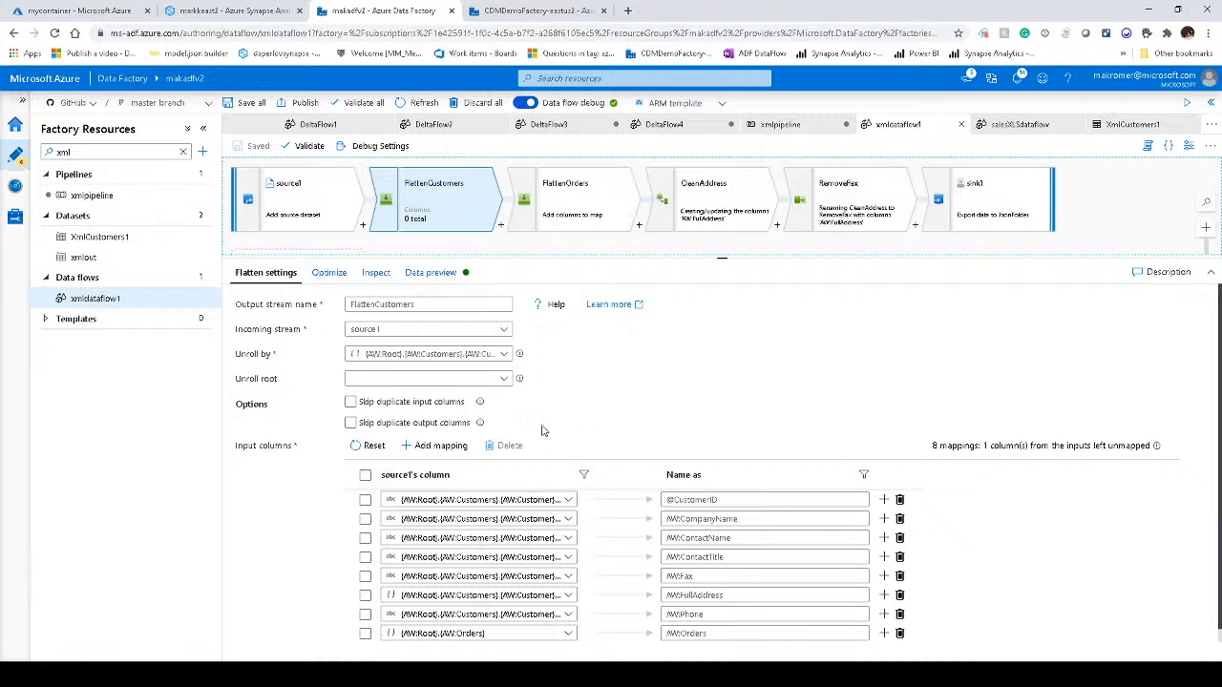
click(546, 210)
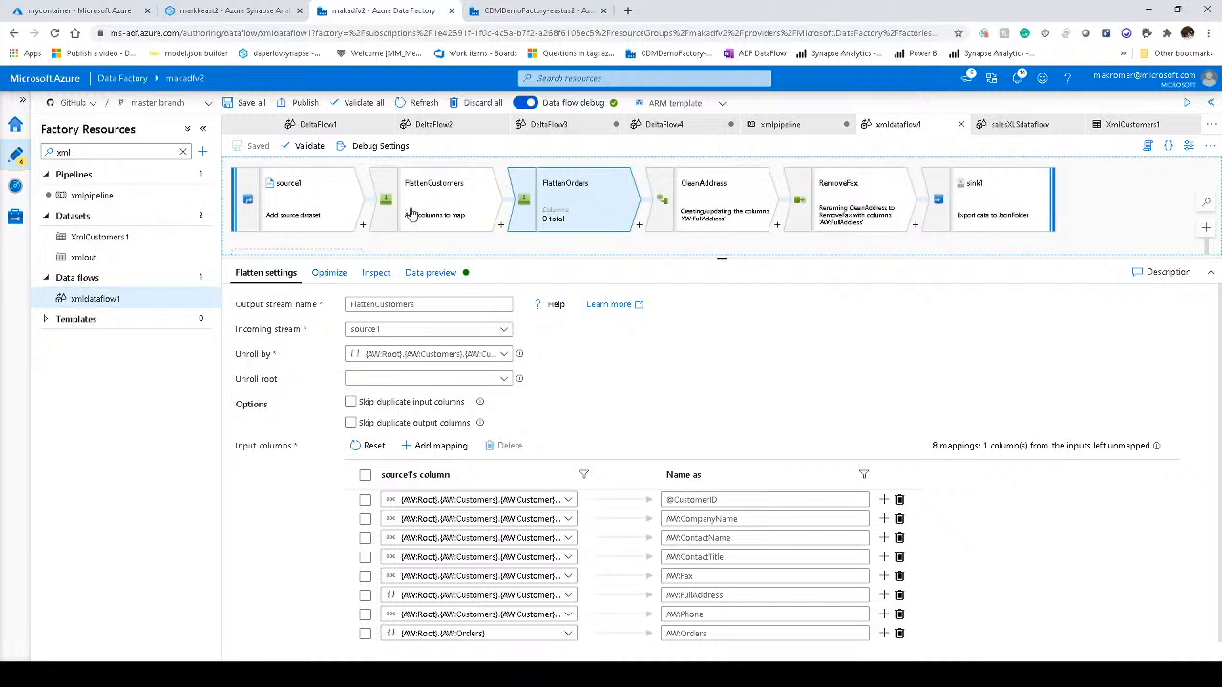
click(324, 218)
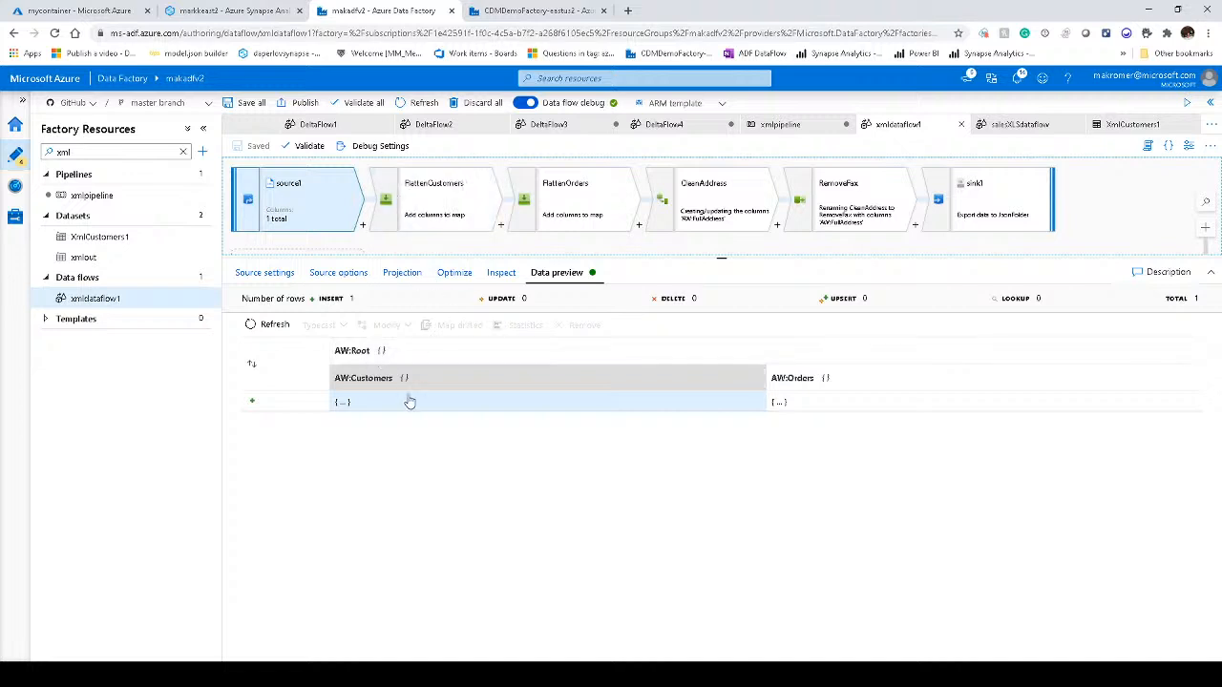
click(428, 210)
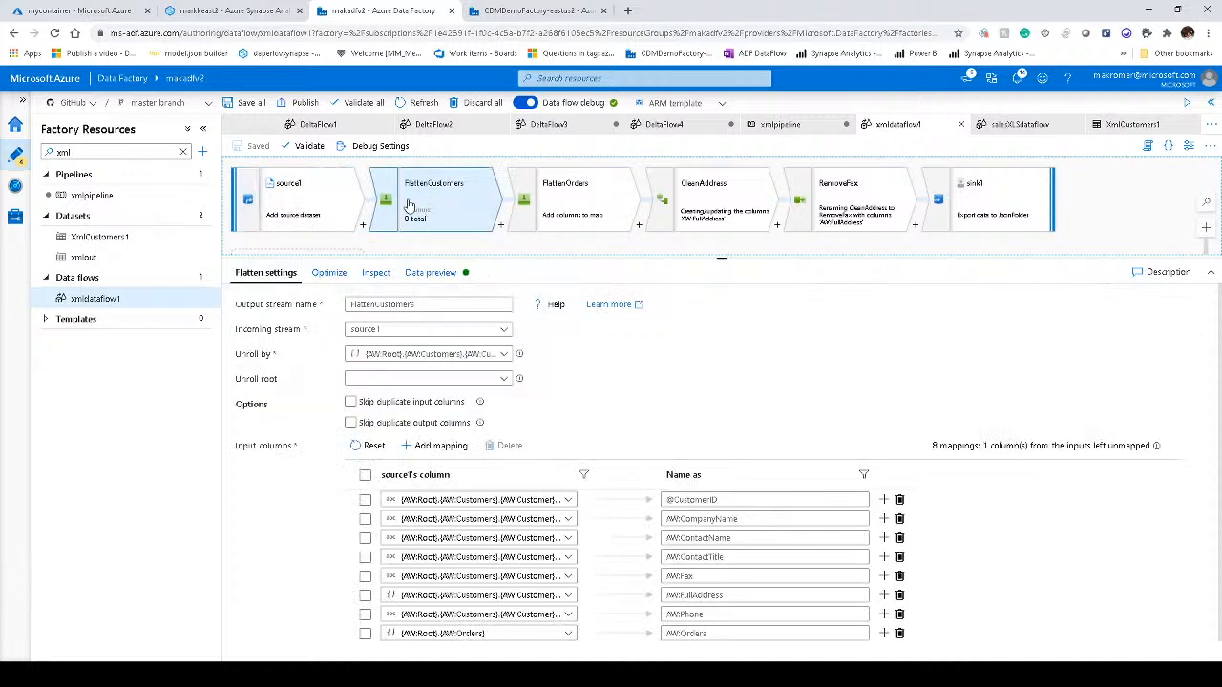
- Browse the transformations that can follow source1, including Flatten, and review source1's settings and file options
click(363, 227)
scroll(445, 428, down, 3)
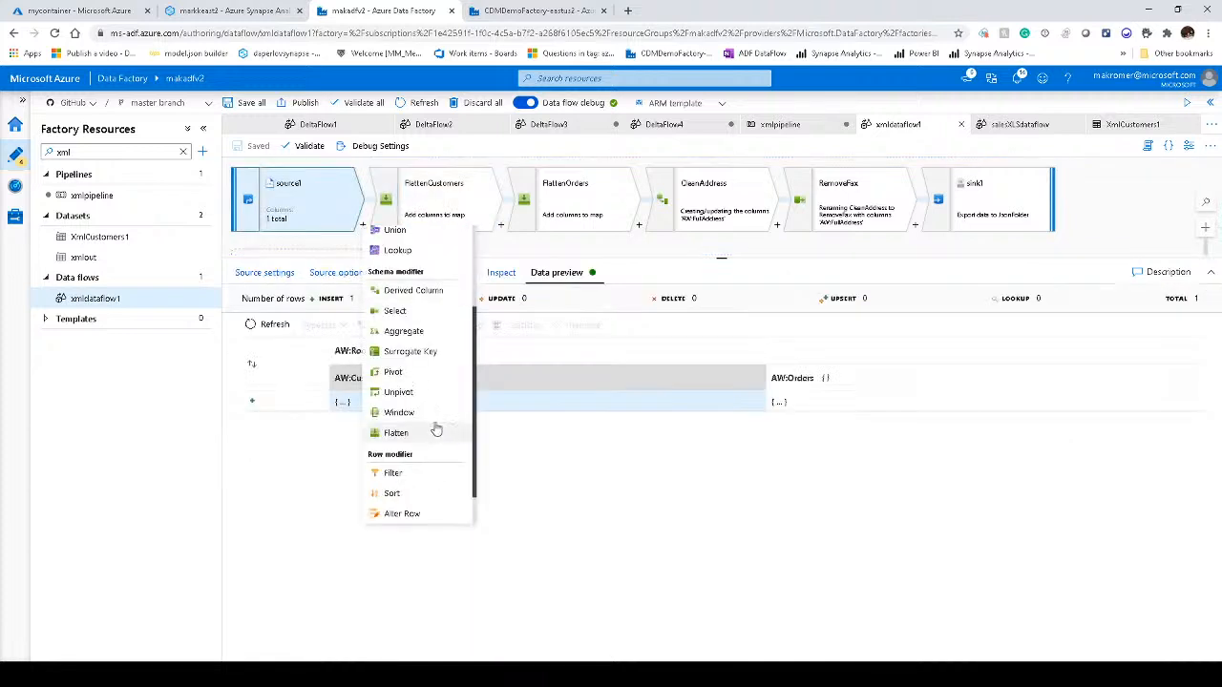
scroll(437, 431, down, 1)
scroll(436, 428, up, 3)
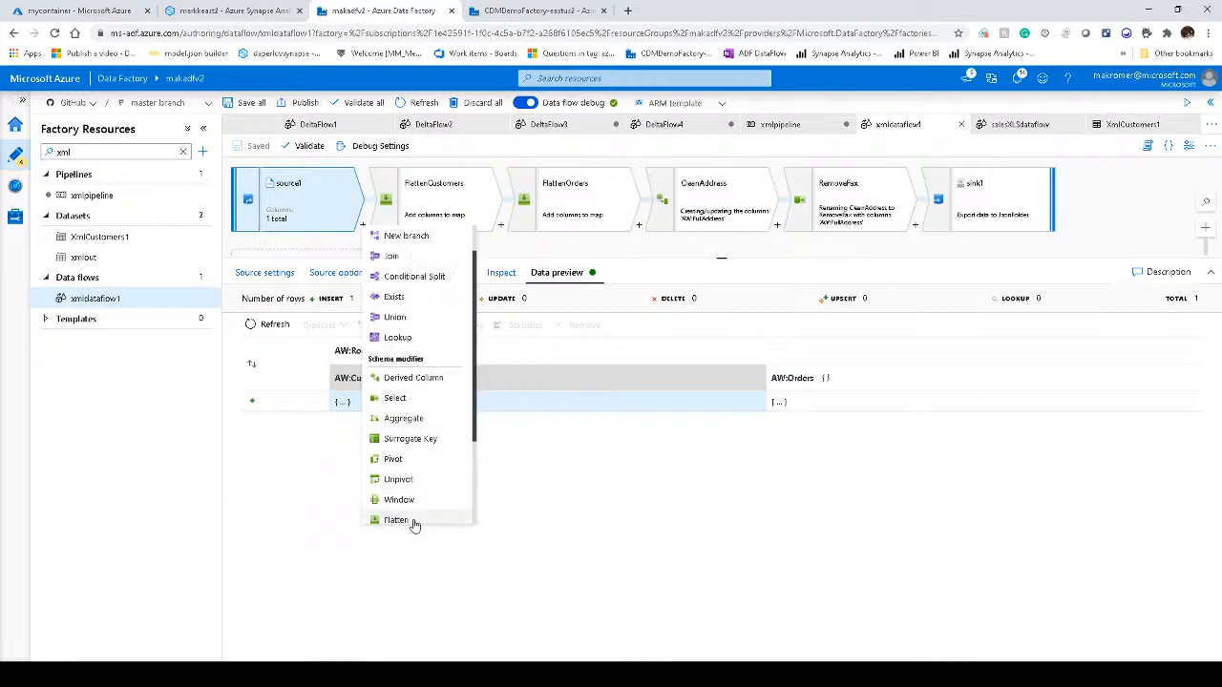
click(611, 521)
click(277, 274)
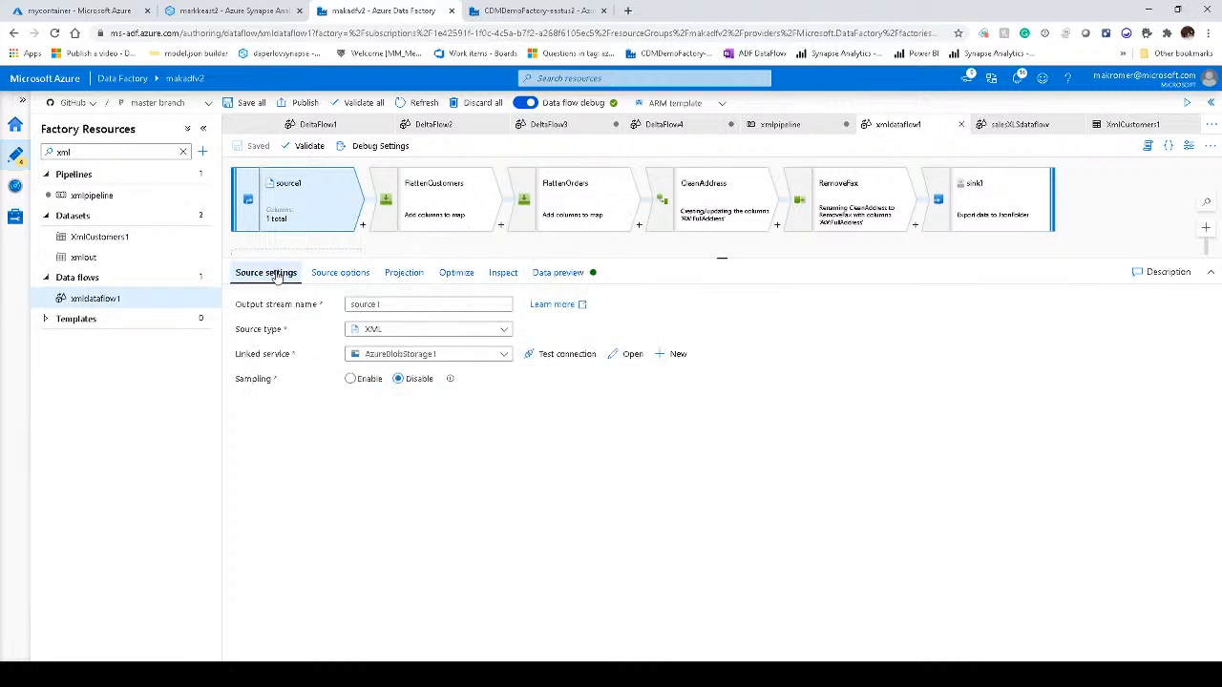
click(327, 275)
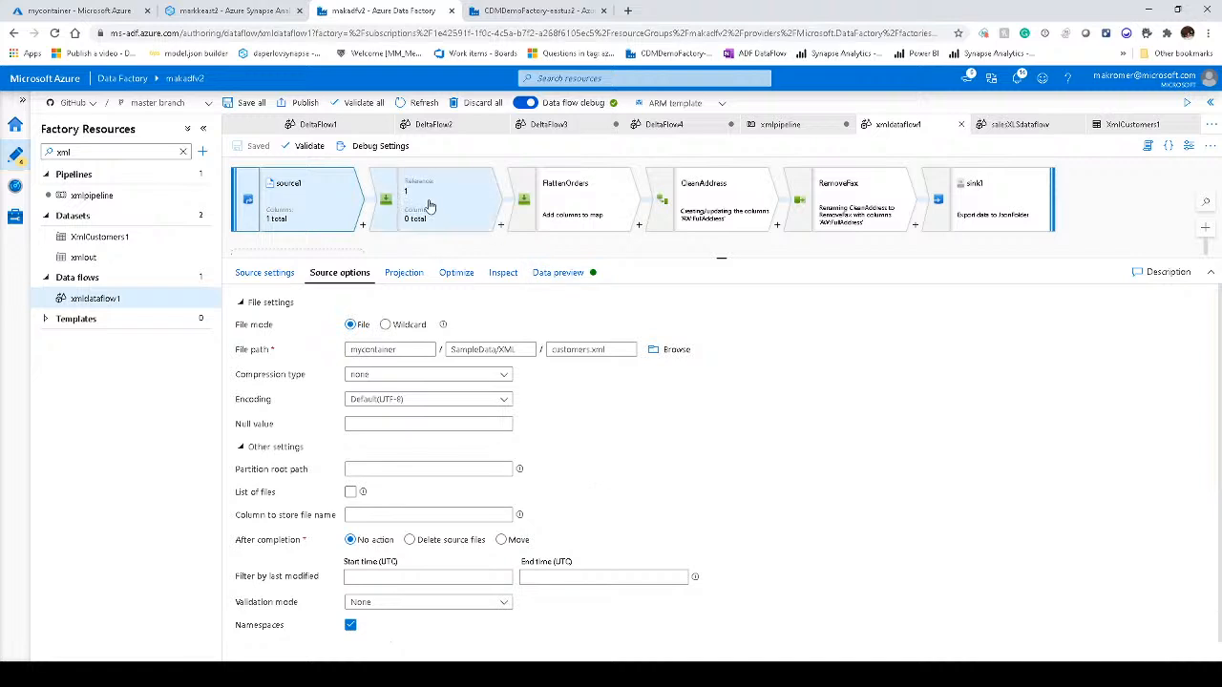
- Examine the array choices for unrolling in FlattenCustomers and review the unroll and mapping settings of FlattenOrders
click(429, 206)
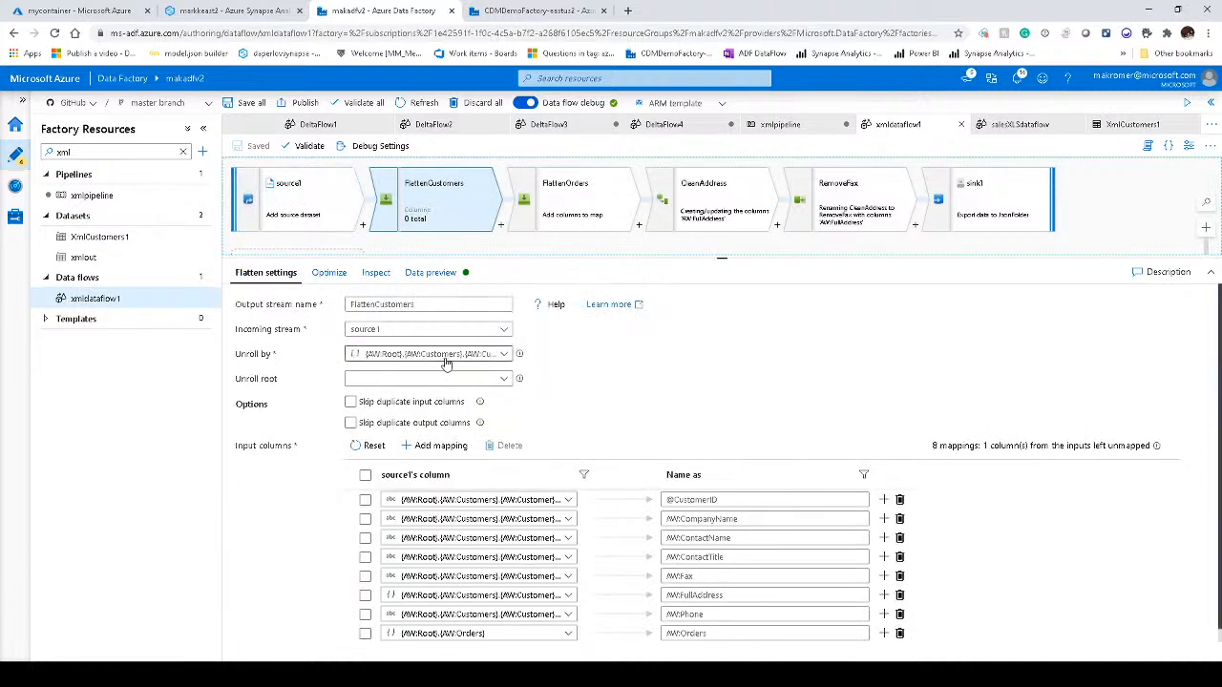
click(457, 355)
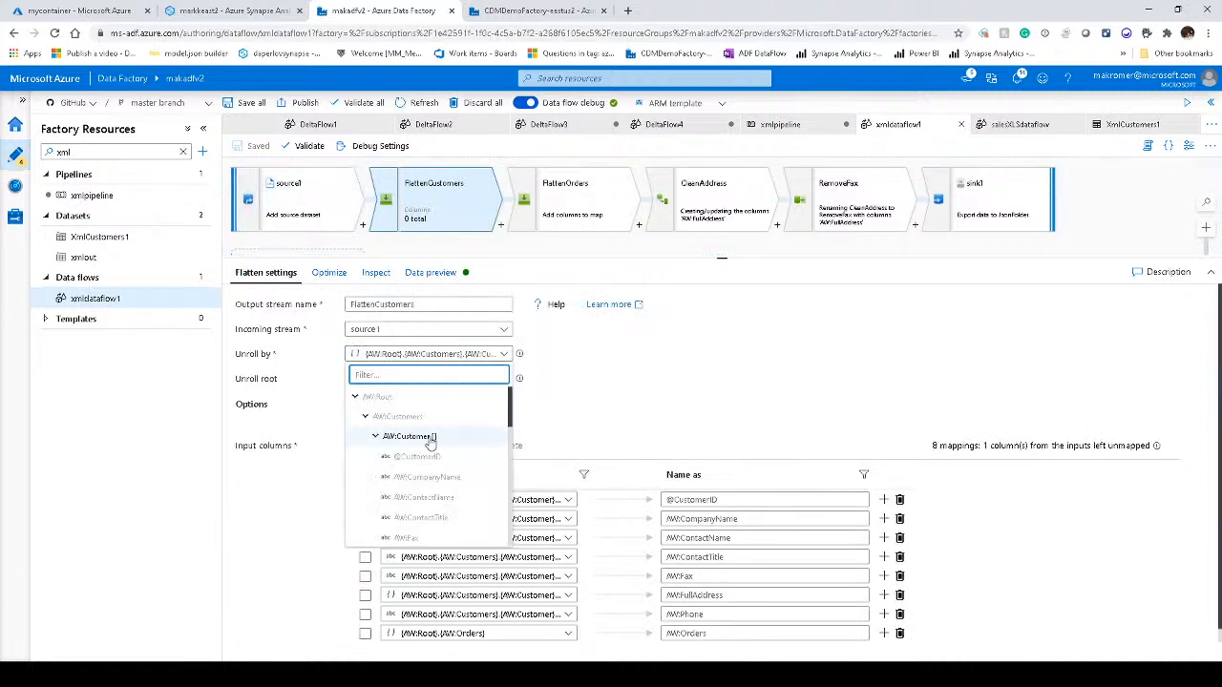
scroll(442, 489, down, 10)
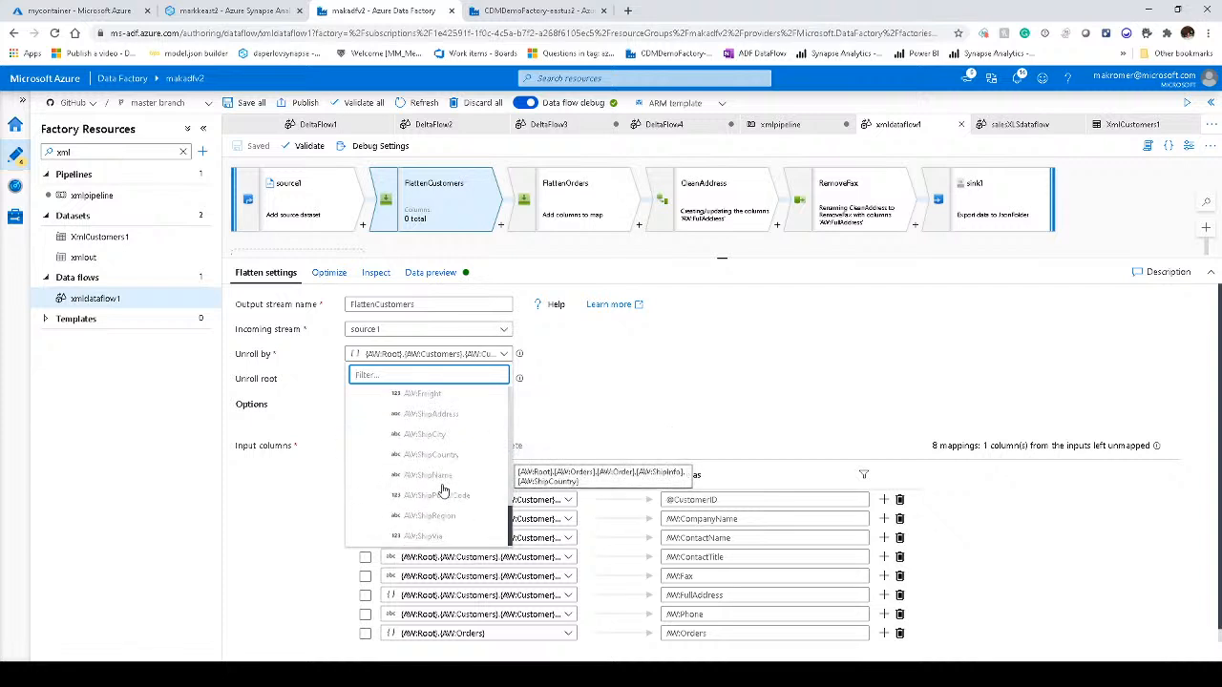
scroll(458, 467, up, 2)
click(648, 369)
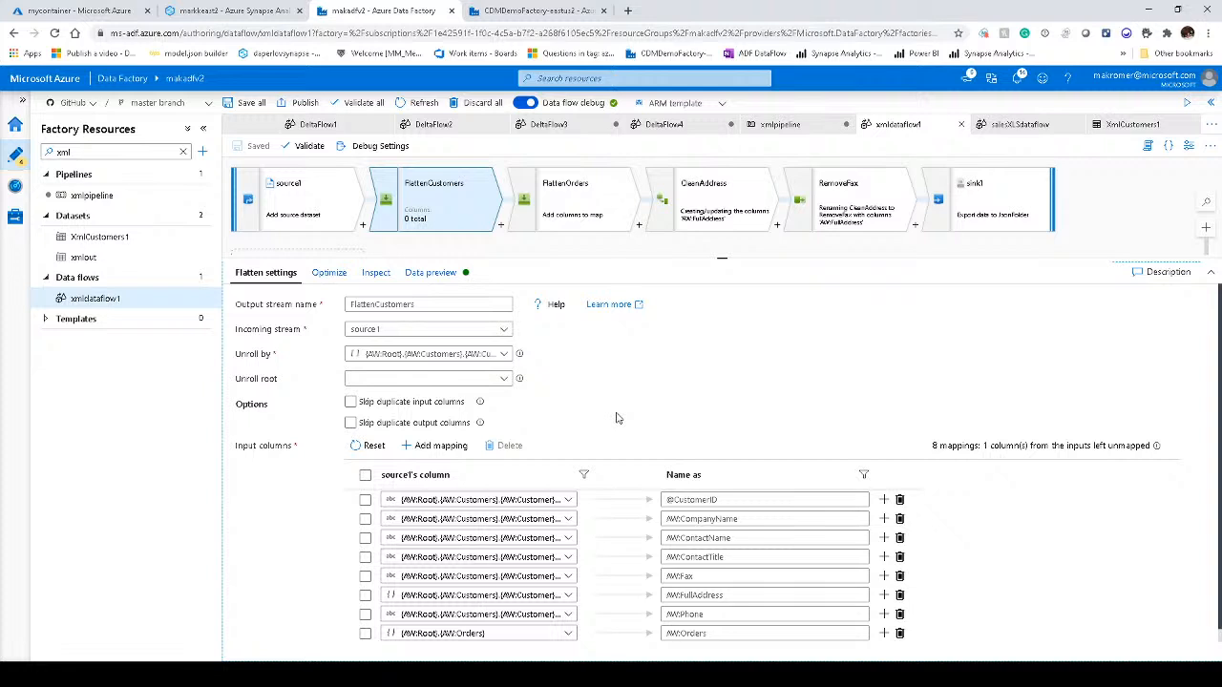
click(577, 210)
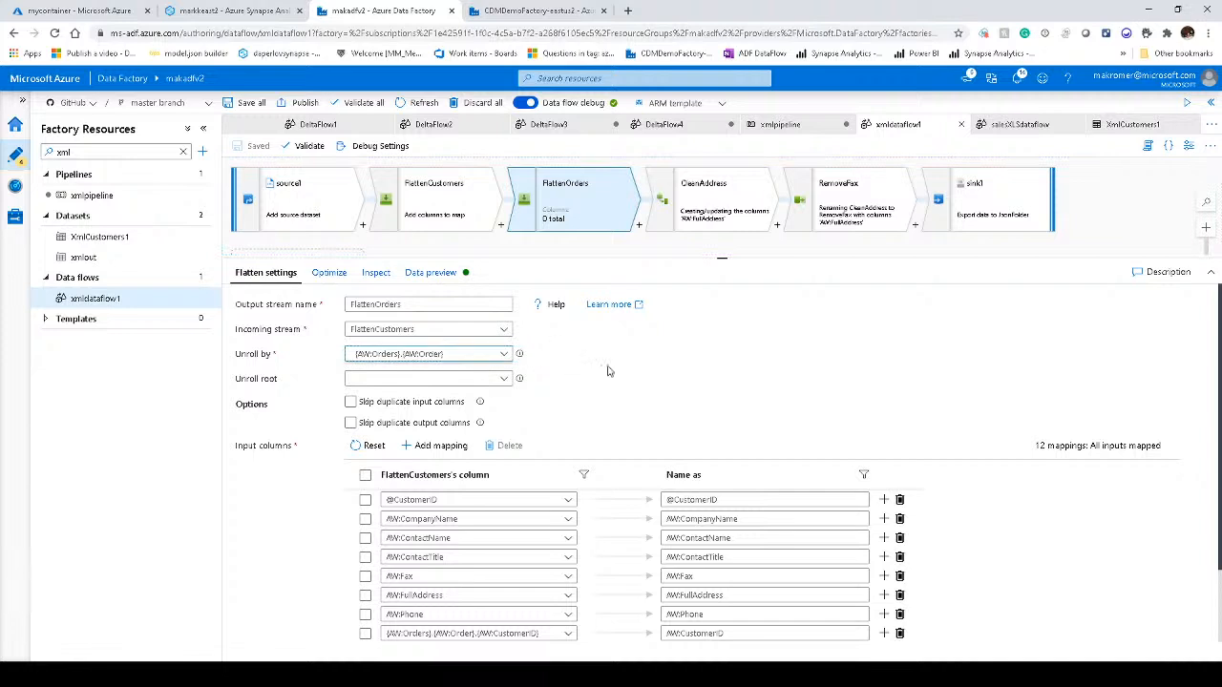
- Examine CleanAddress's AW:FullAddress expression and its input schema in the expression builder, and leave it without saving
click(717, 206)
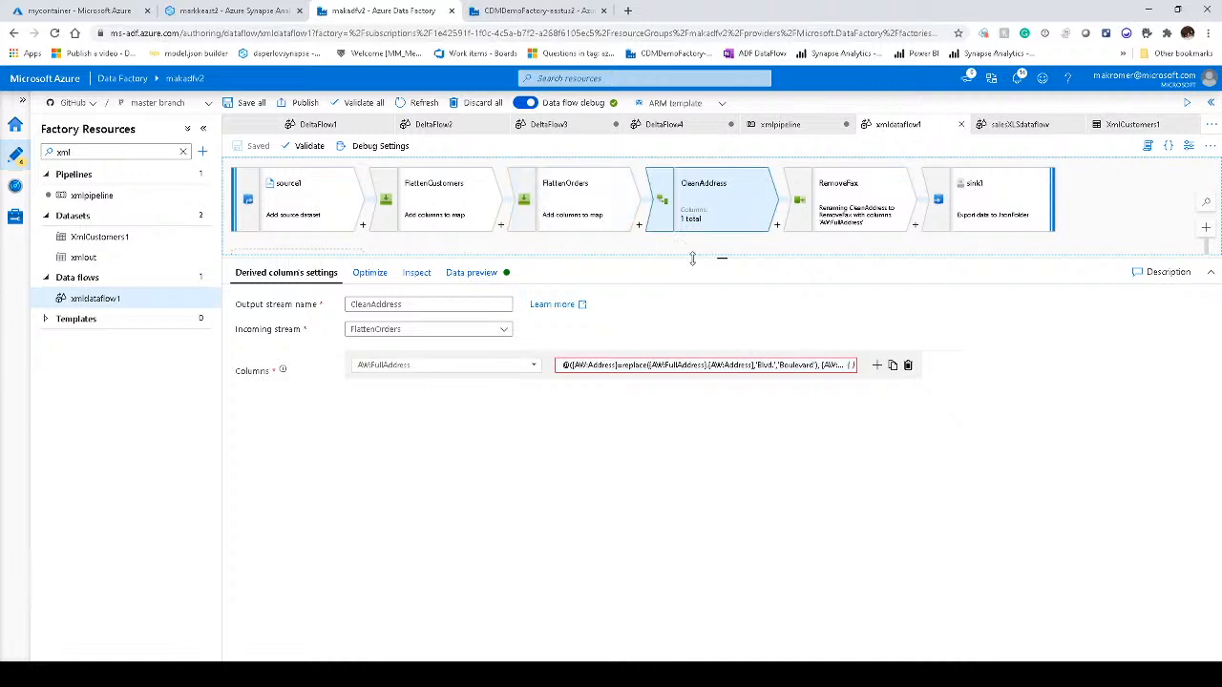
click(673, 365)
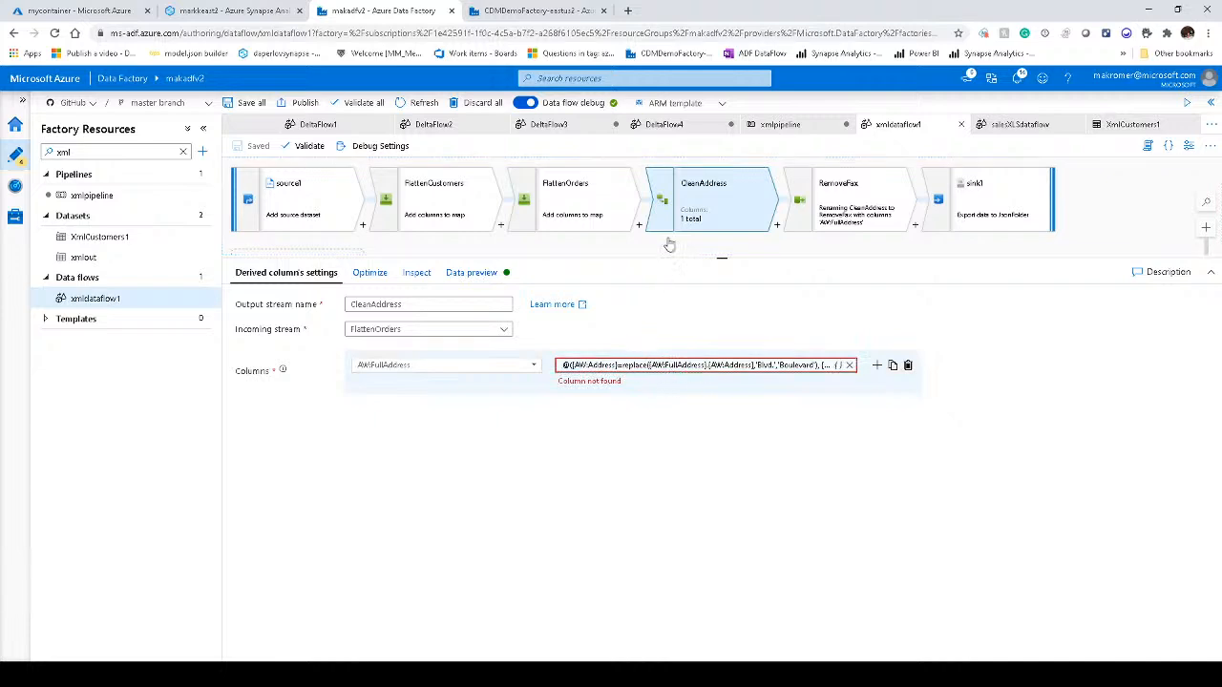
click(722, 365)
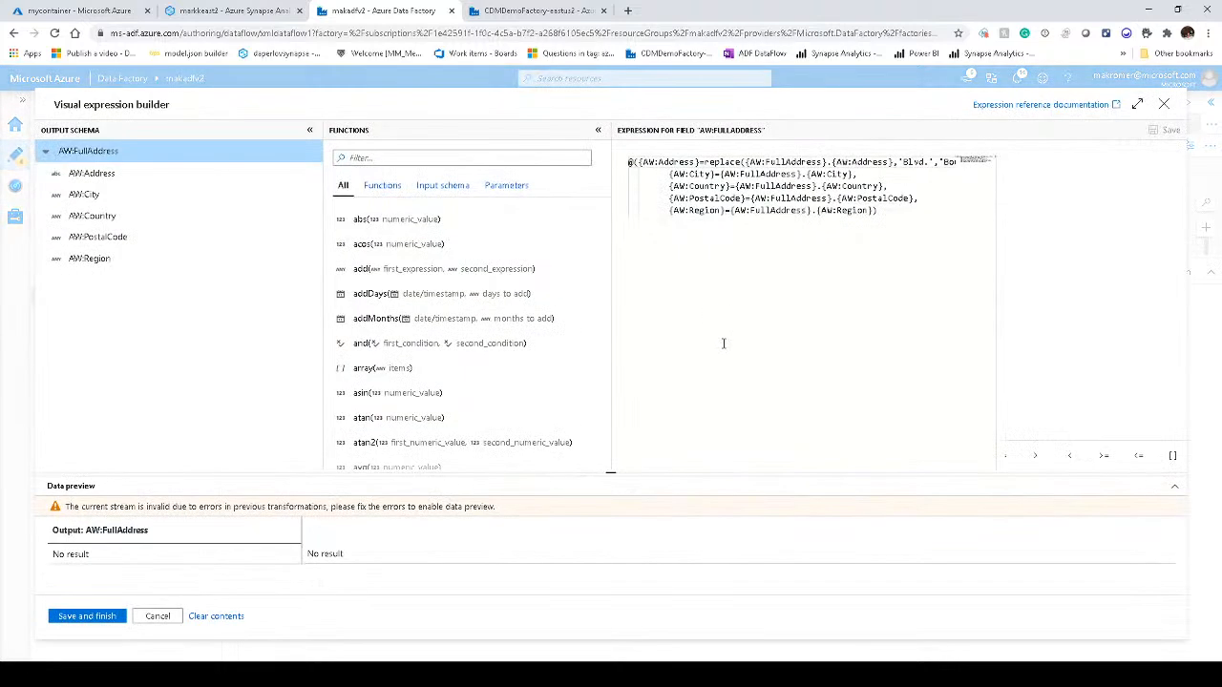
drag(661, 178, 760, 198)
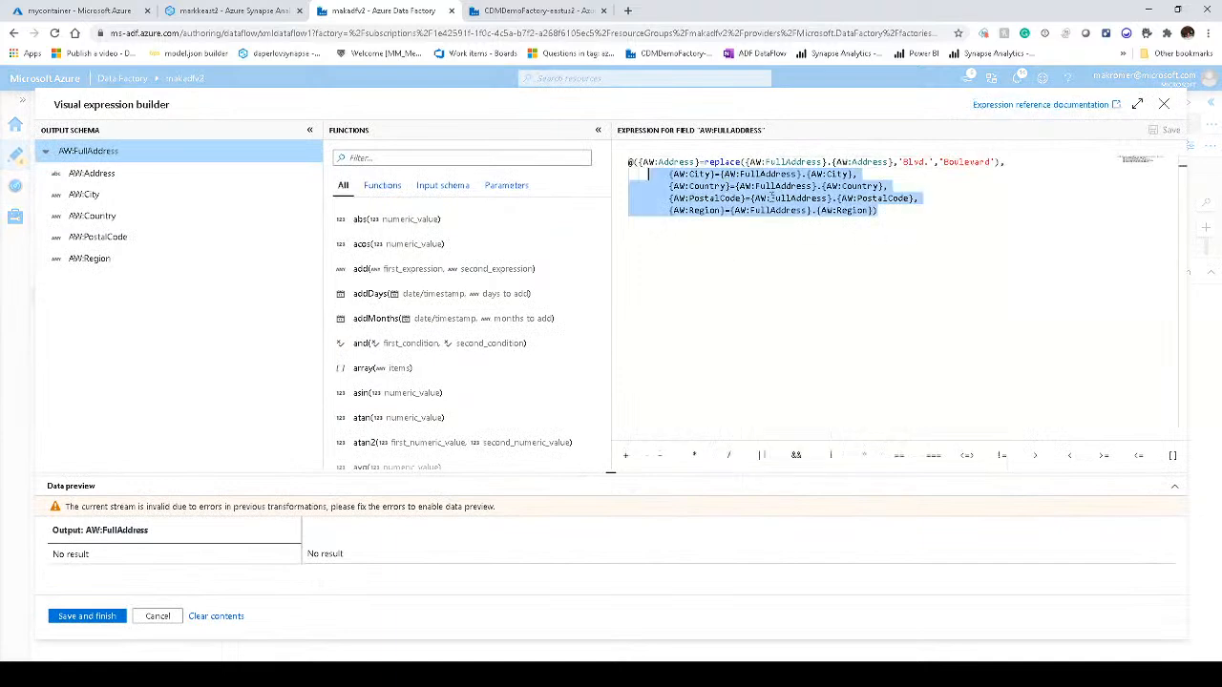
click(786, 209)
scroll(507, 383, down, 2)
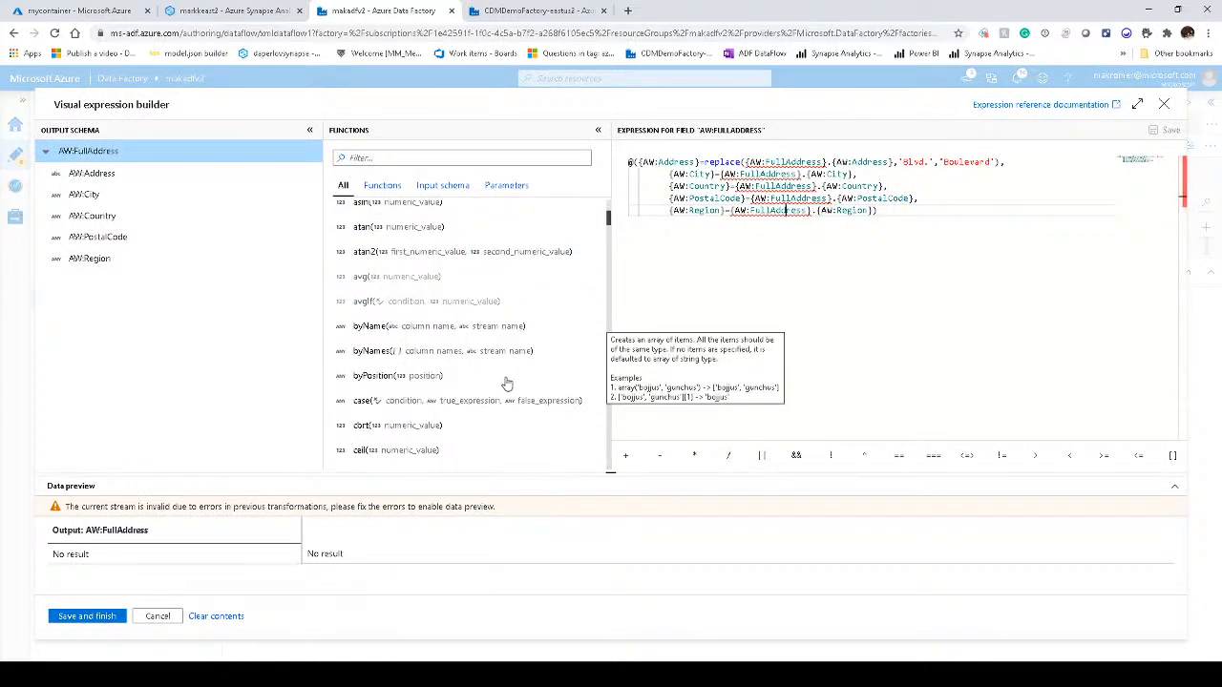
click(431, 189)
click(161, 618)
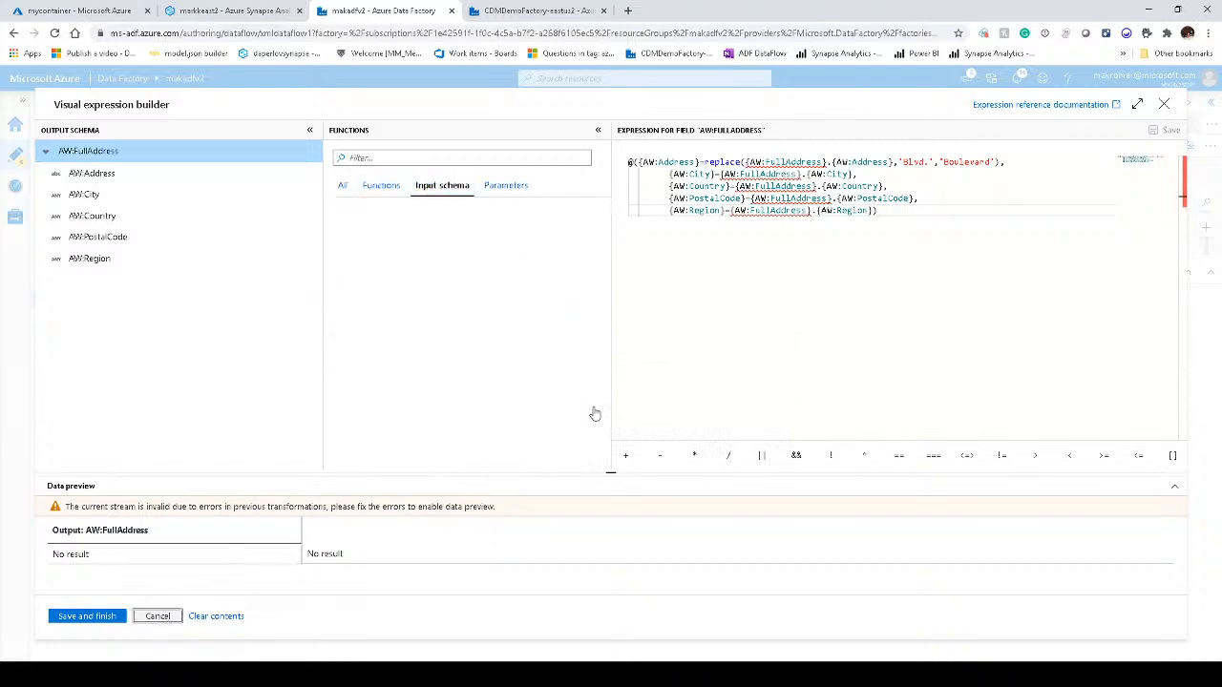
- Review FlattenCustomers' column mappings and reset the input column mappings of FlattenOrders
click(452, 201)
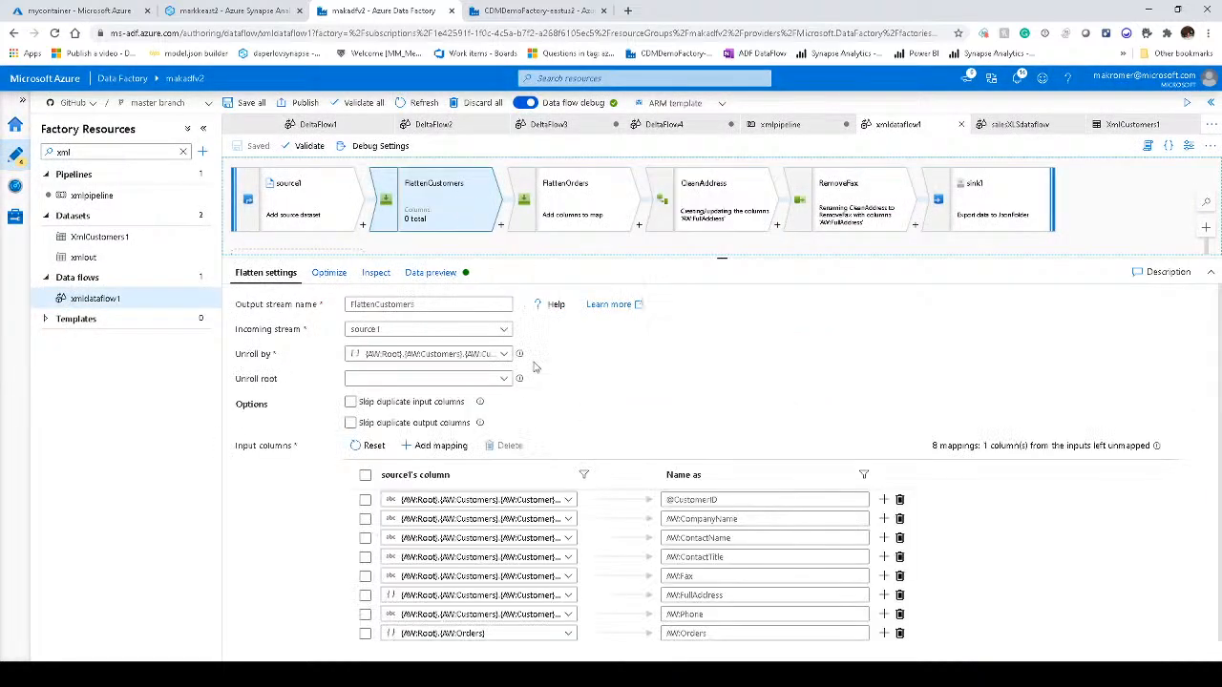
scroll(691, 518, down, 1)
click(590, 215)
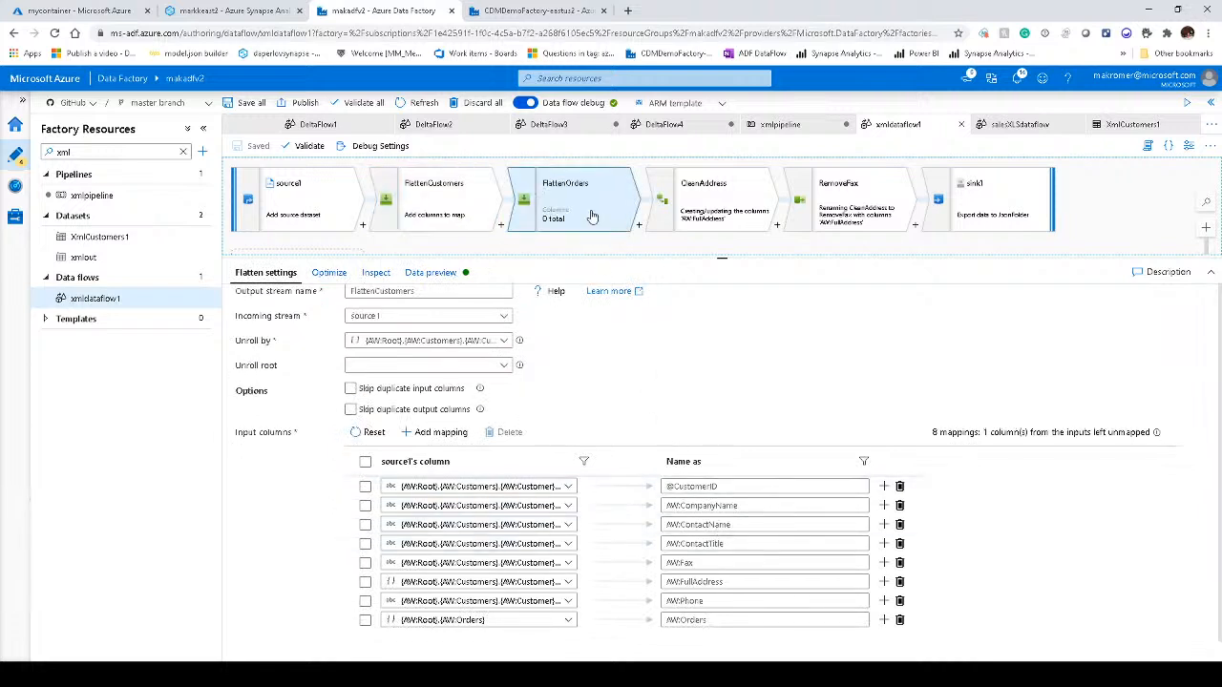
click(373, 447)
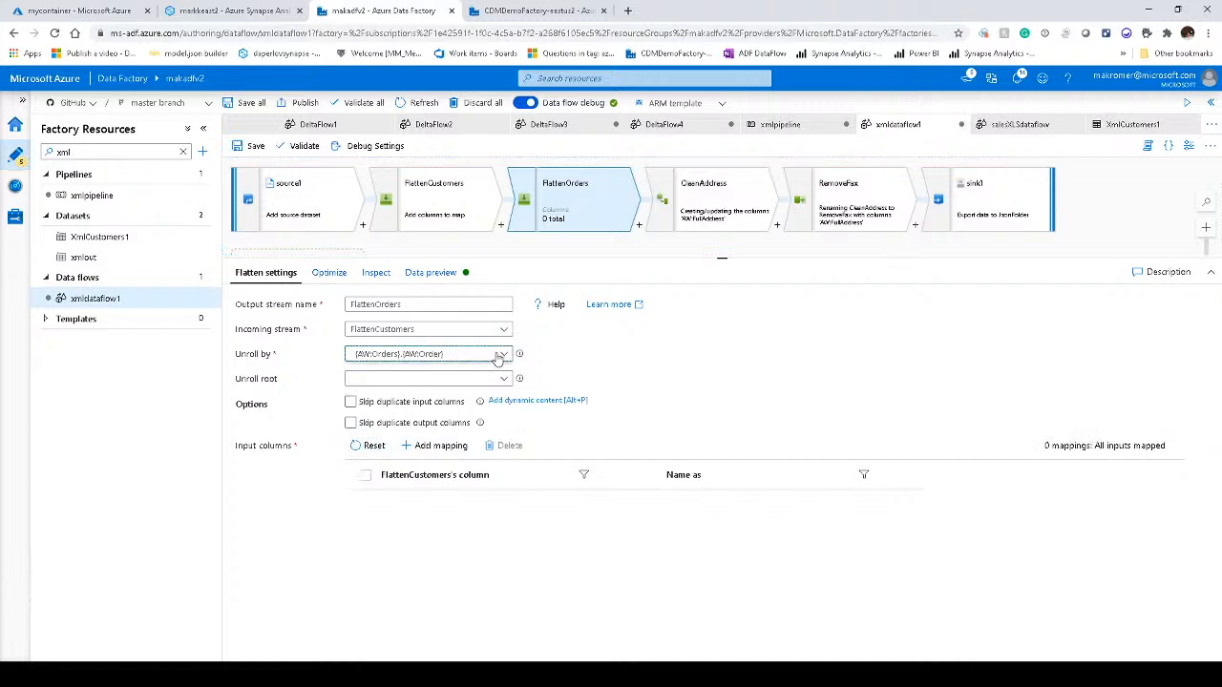
- Check the AW:Orders mapping in FlattenCustomers and delete the FlattenOrders transformation from the flow
click(469, 199)
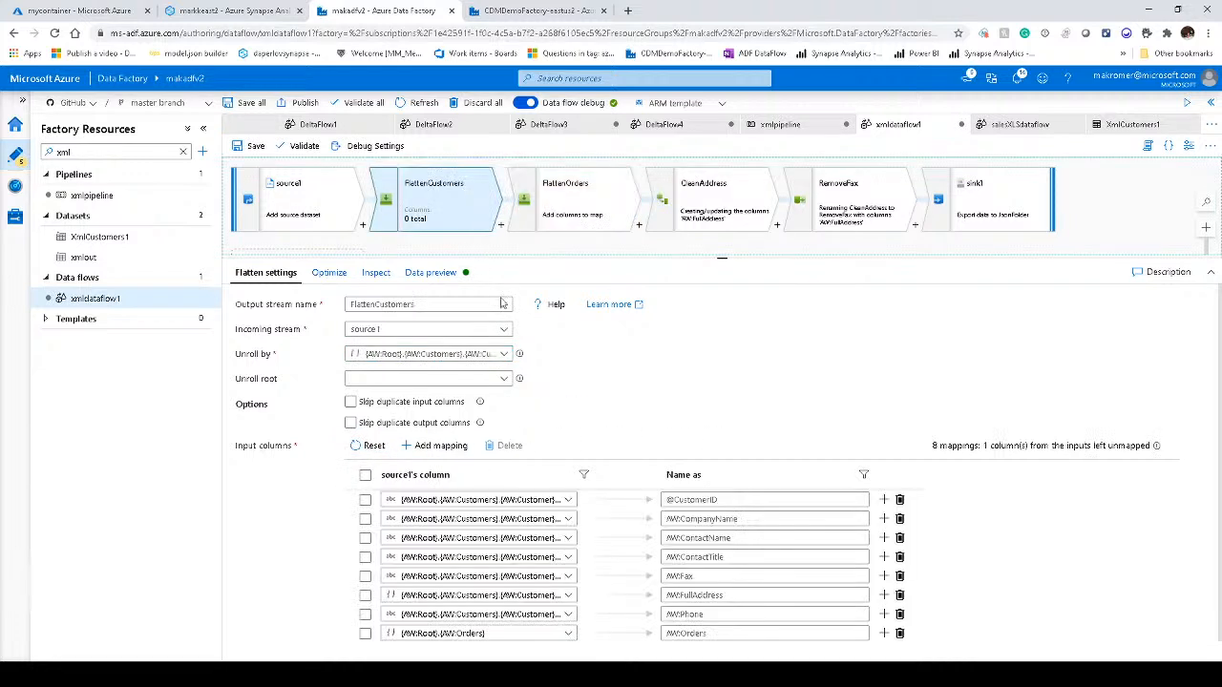
click(721, 634)
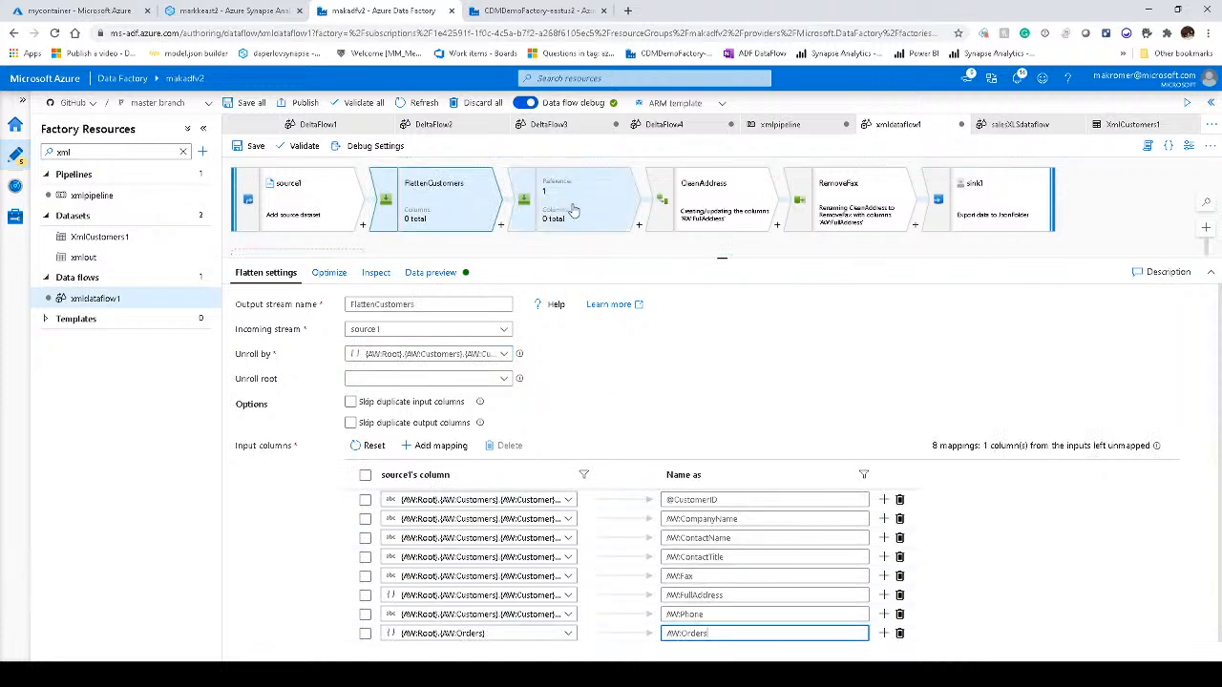
click(571, 207)
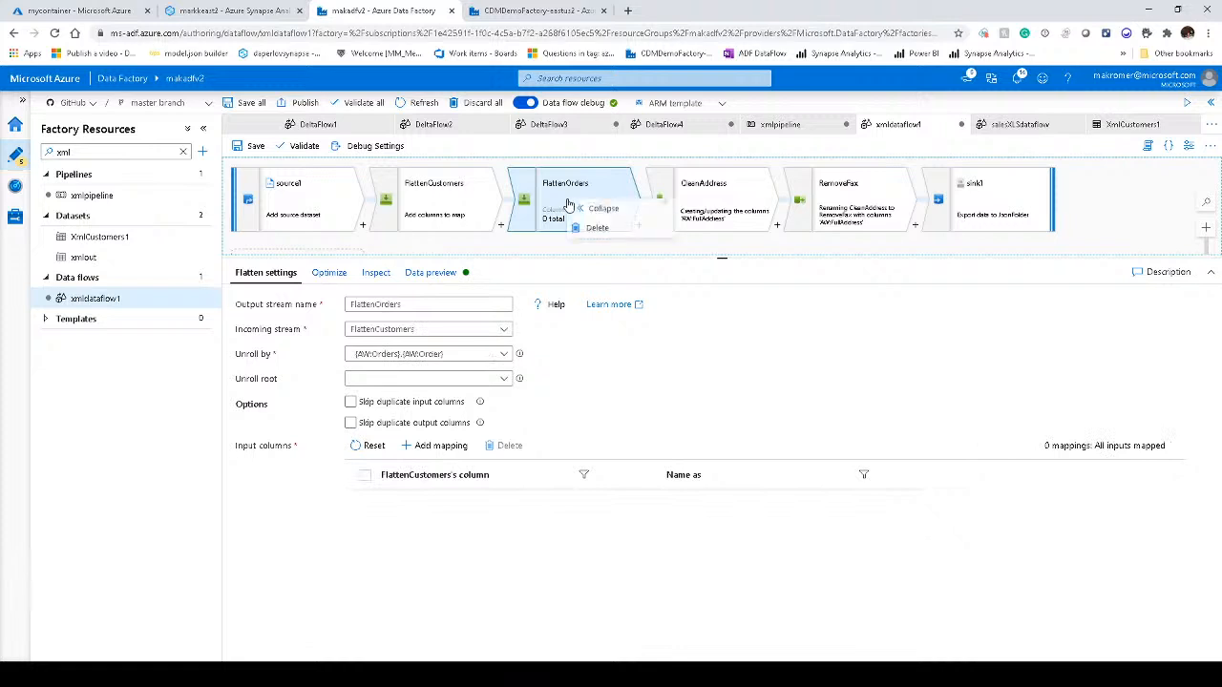
click(587, 227)
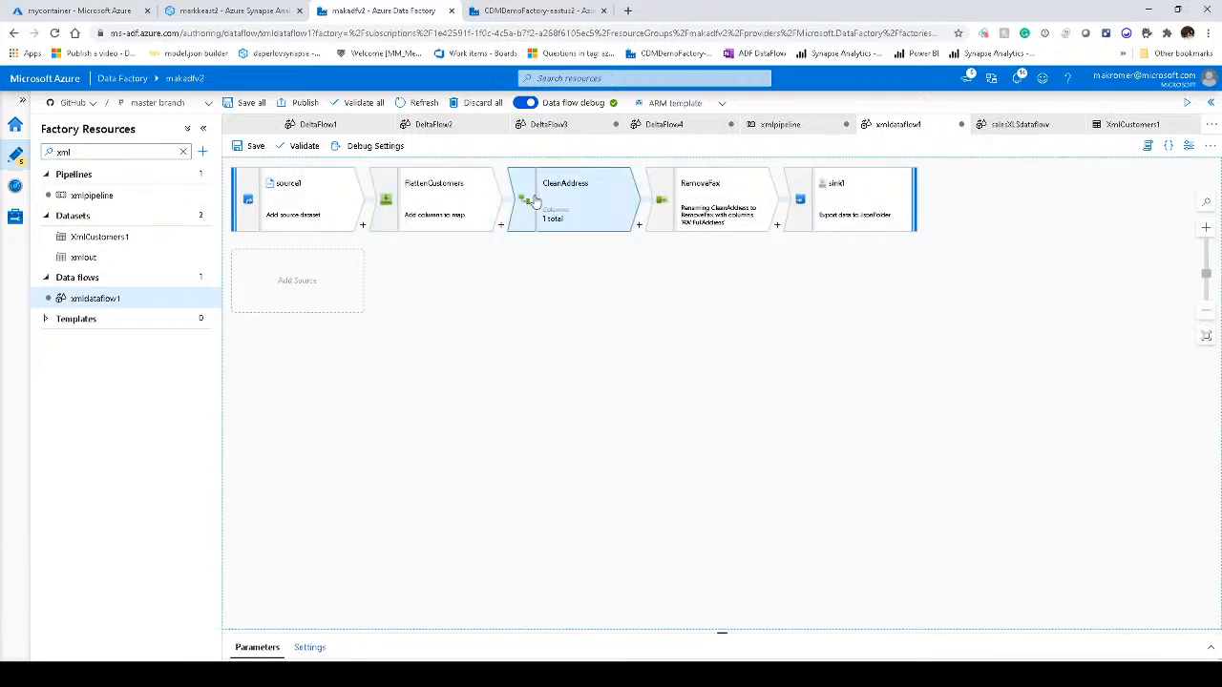
- Check the input schema available to CleanAddress's expression again, cancel the expression builder and reopen FlattenCustomers' flatten settings
click(535, 199)
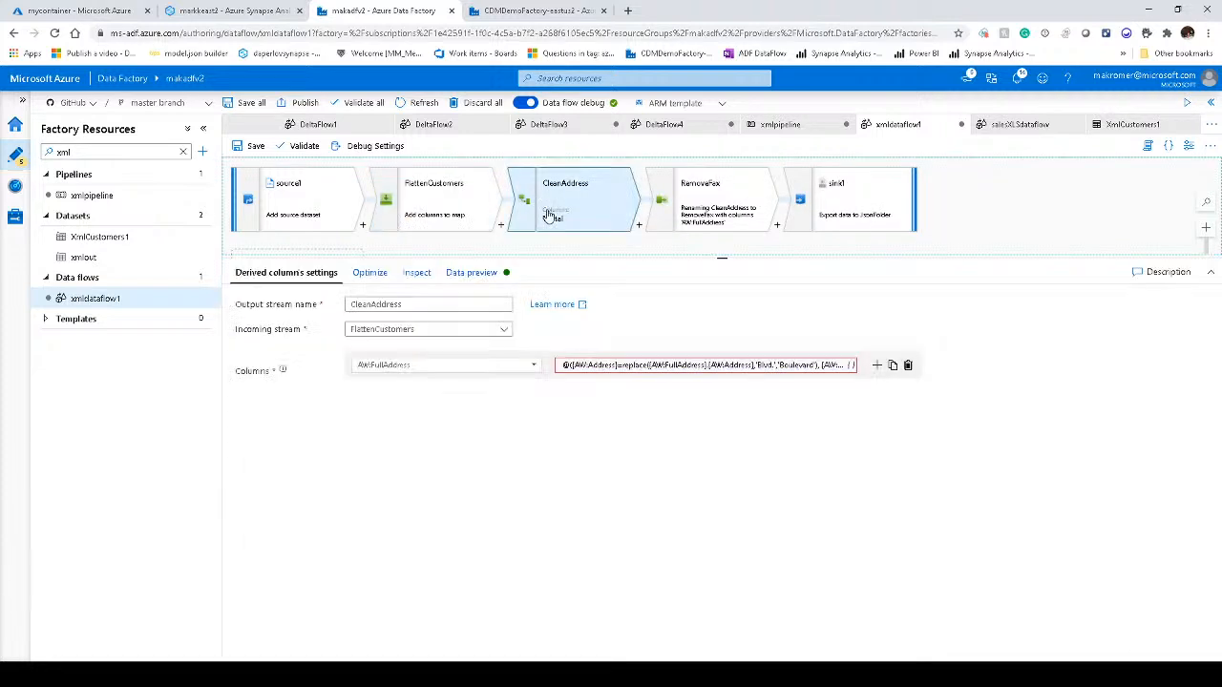
click(655, 367)
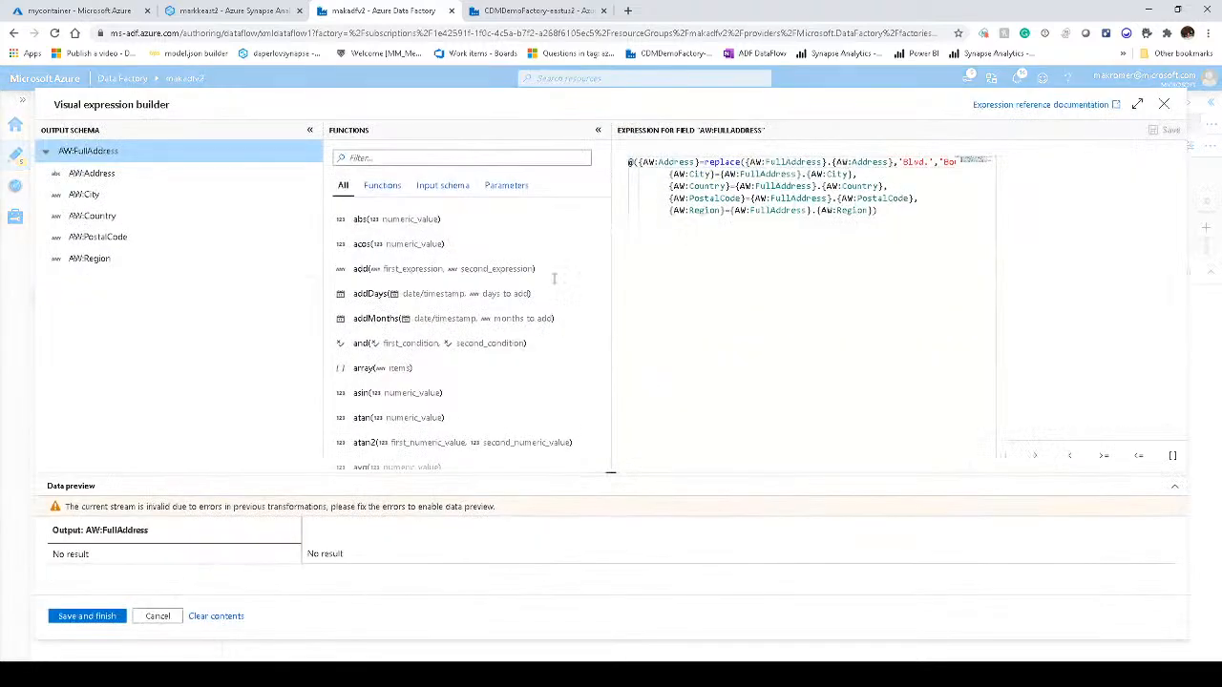
click(456, 187)
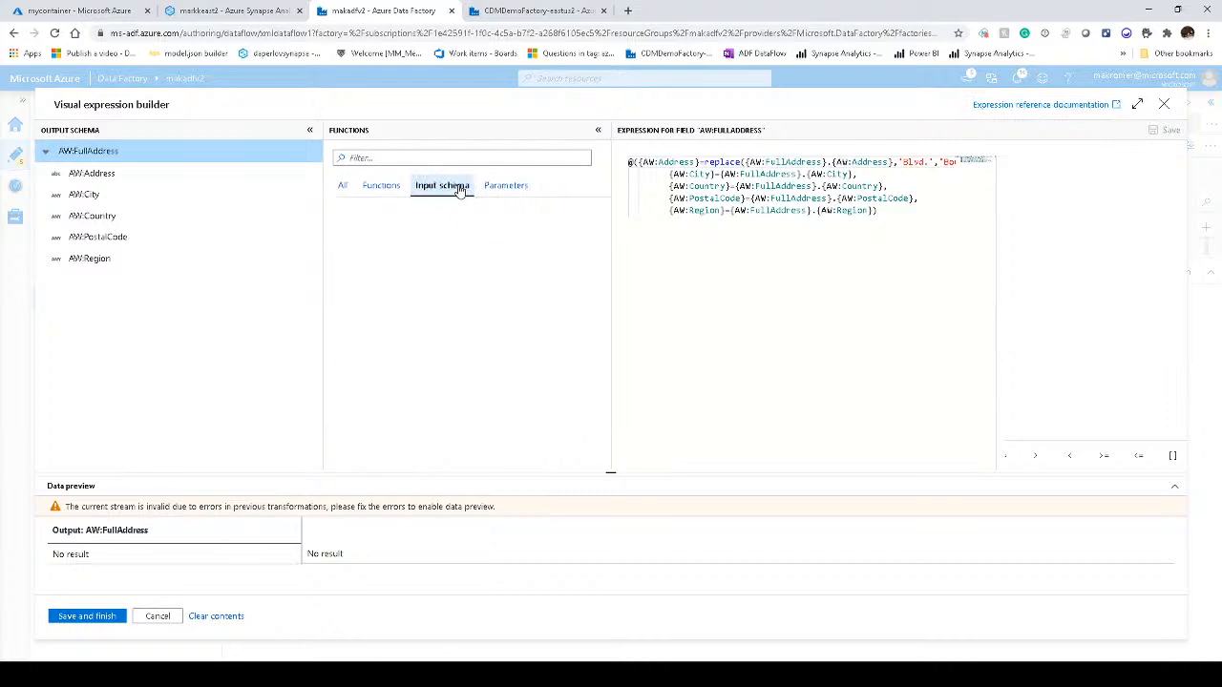
click(152, 615)
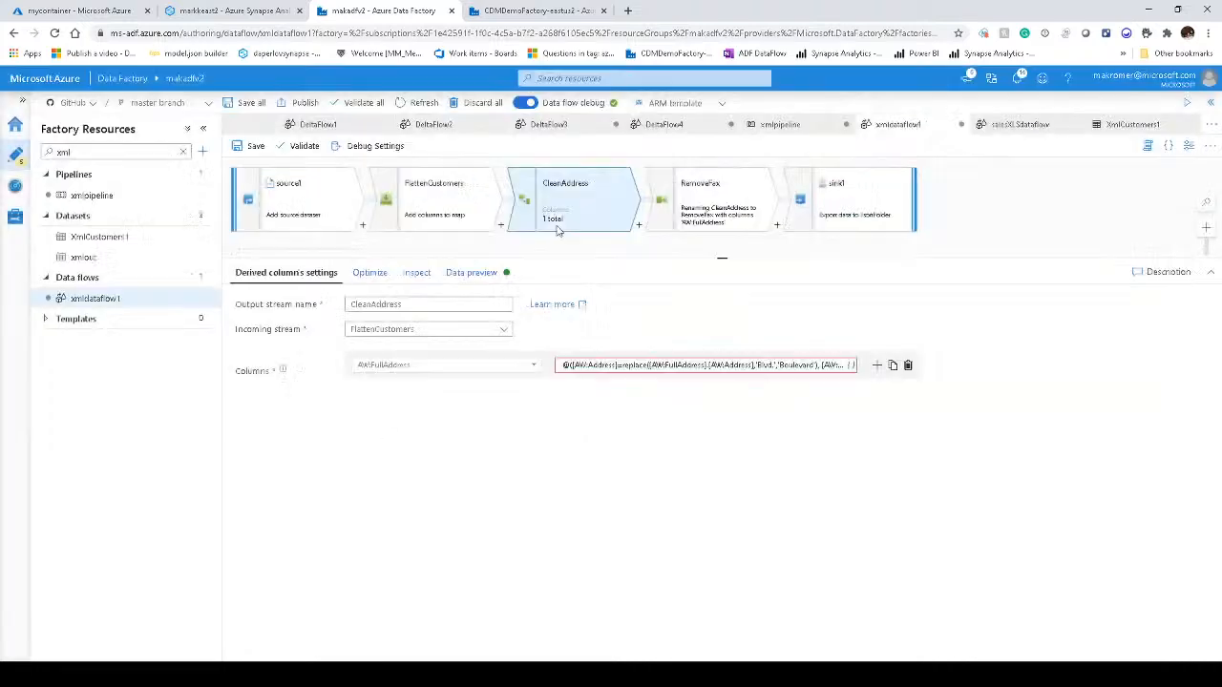
click(457, 217)
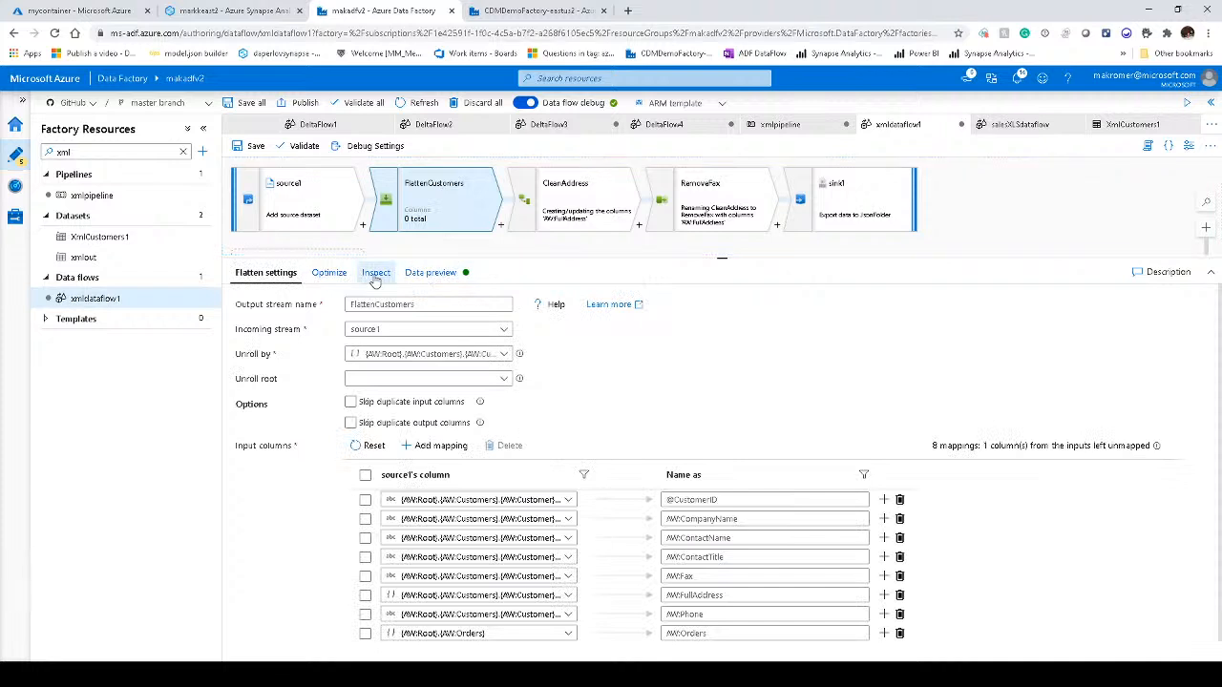
- Compare FlattenCustomers' input and output schemas, expanding the AW:Root column of the input
click(375, 274)
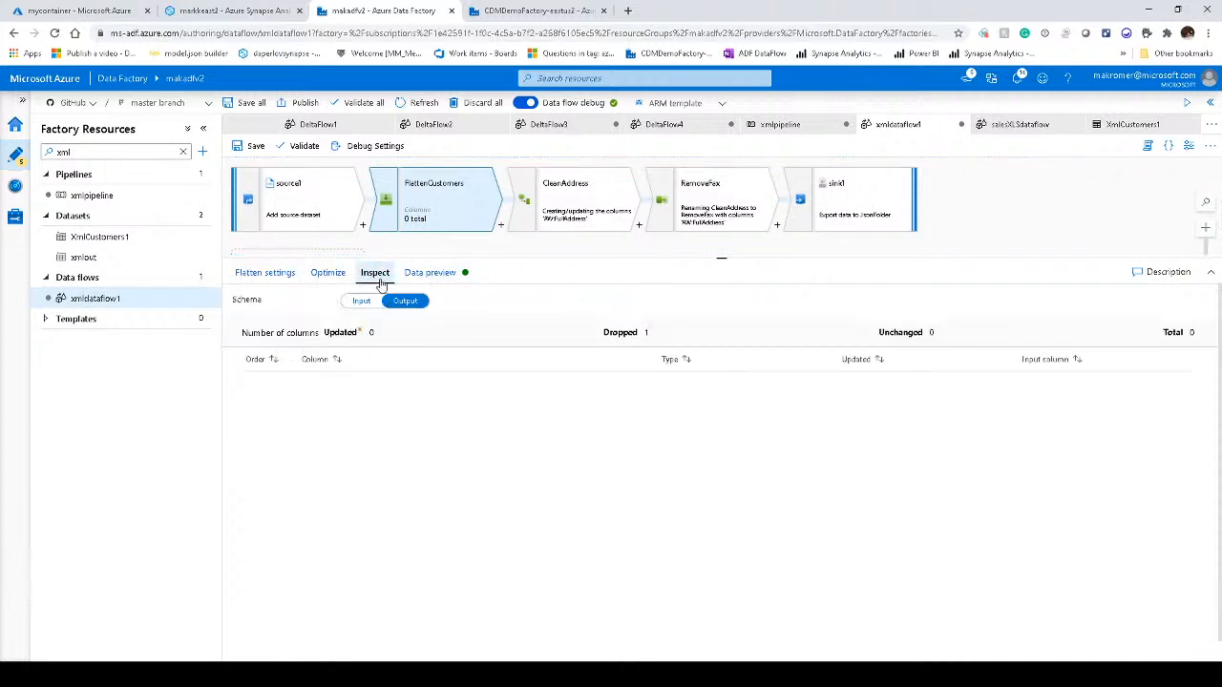
click(367, 304)
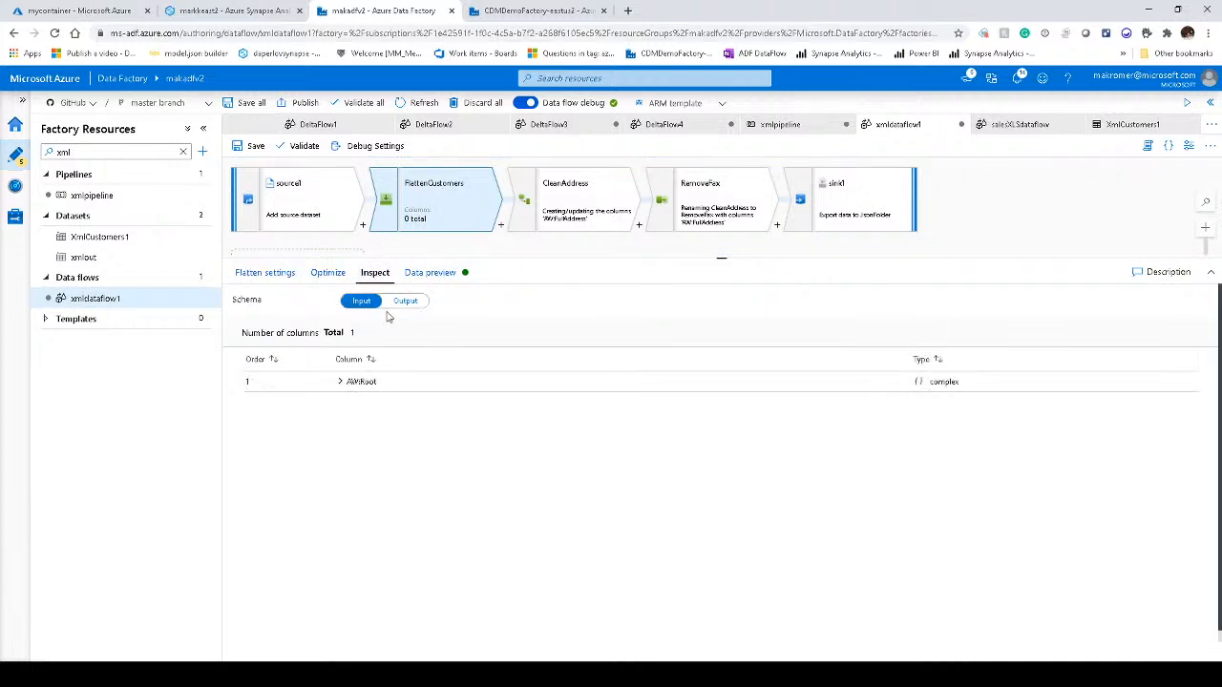
click(339, 382)
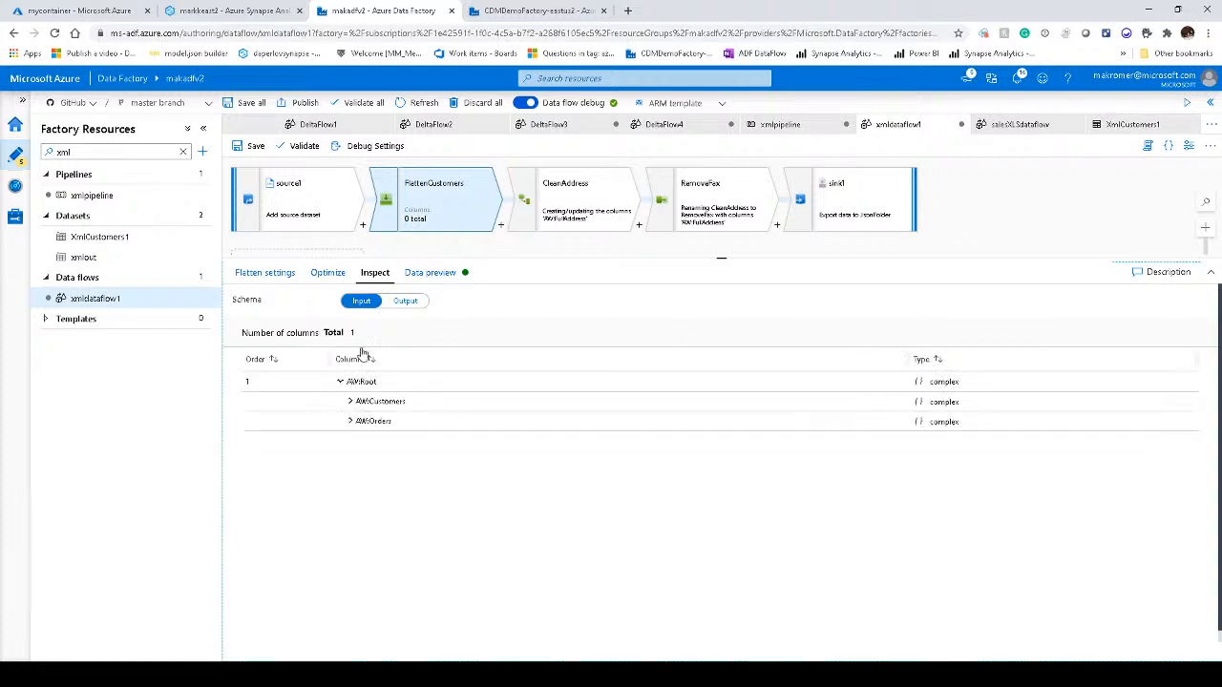
click(404, 302)
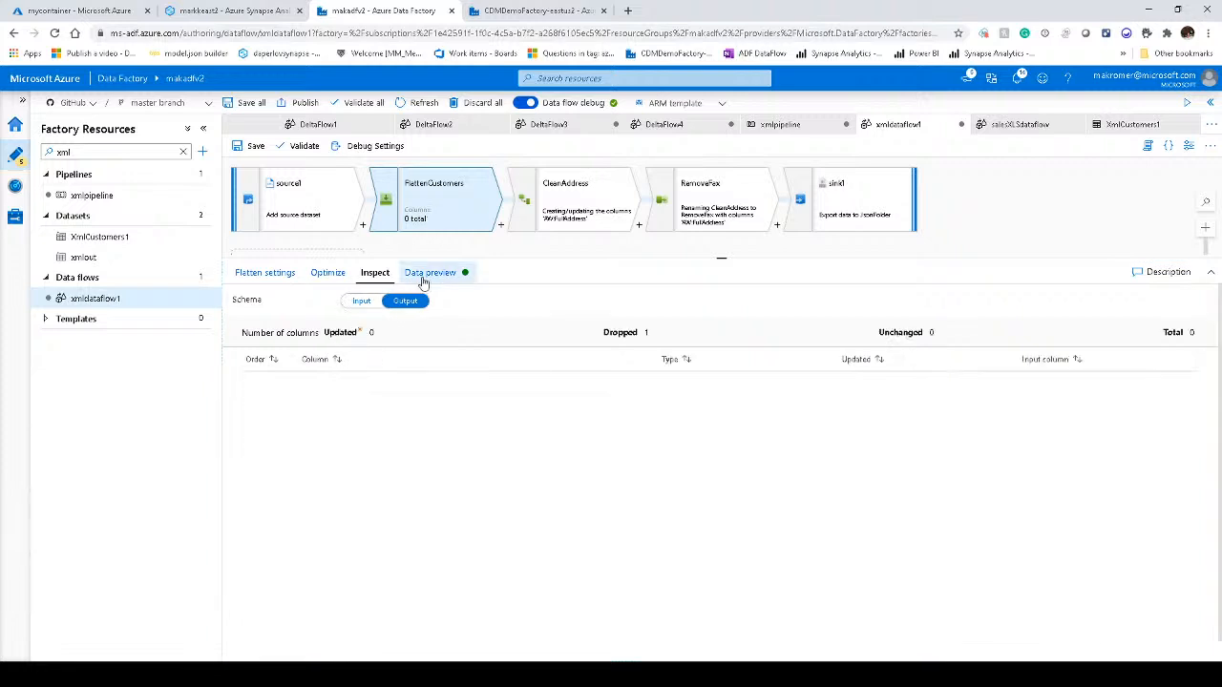
click(451, 203)
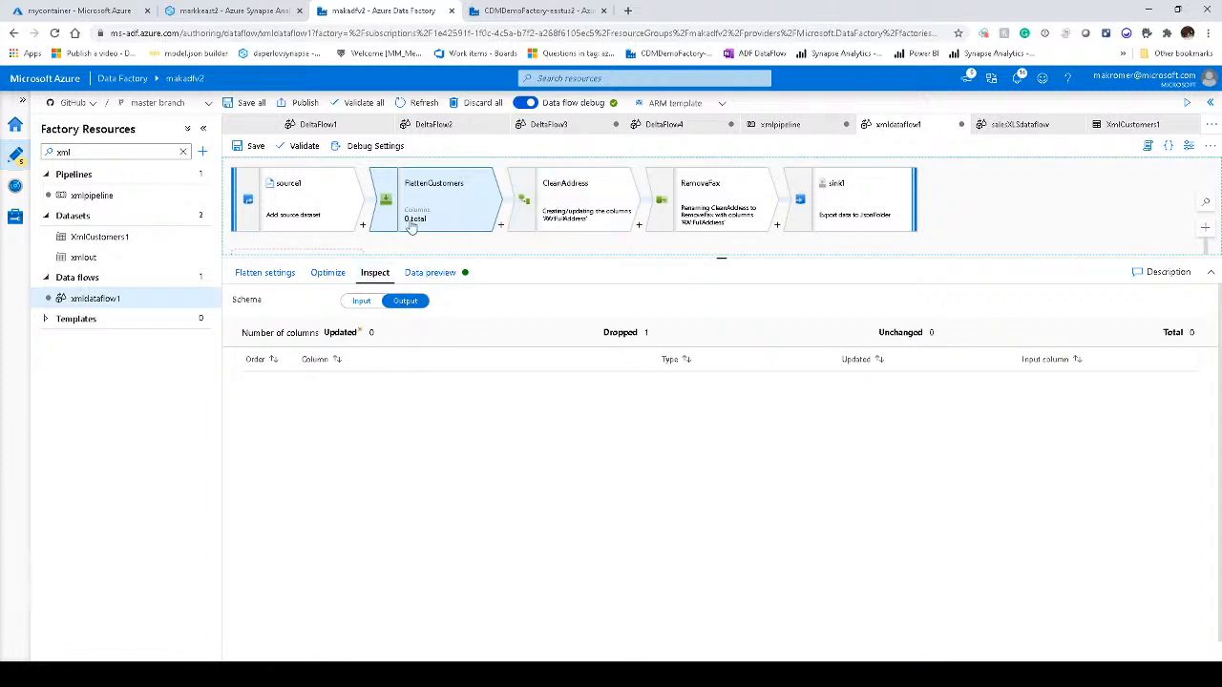
- Check FlattenCustomers' data preview, review the list of validation errors and close it
click(264, 274)
scroll(620, 504, down, 1)
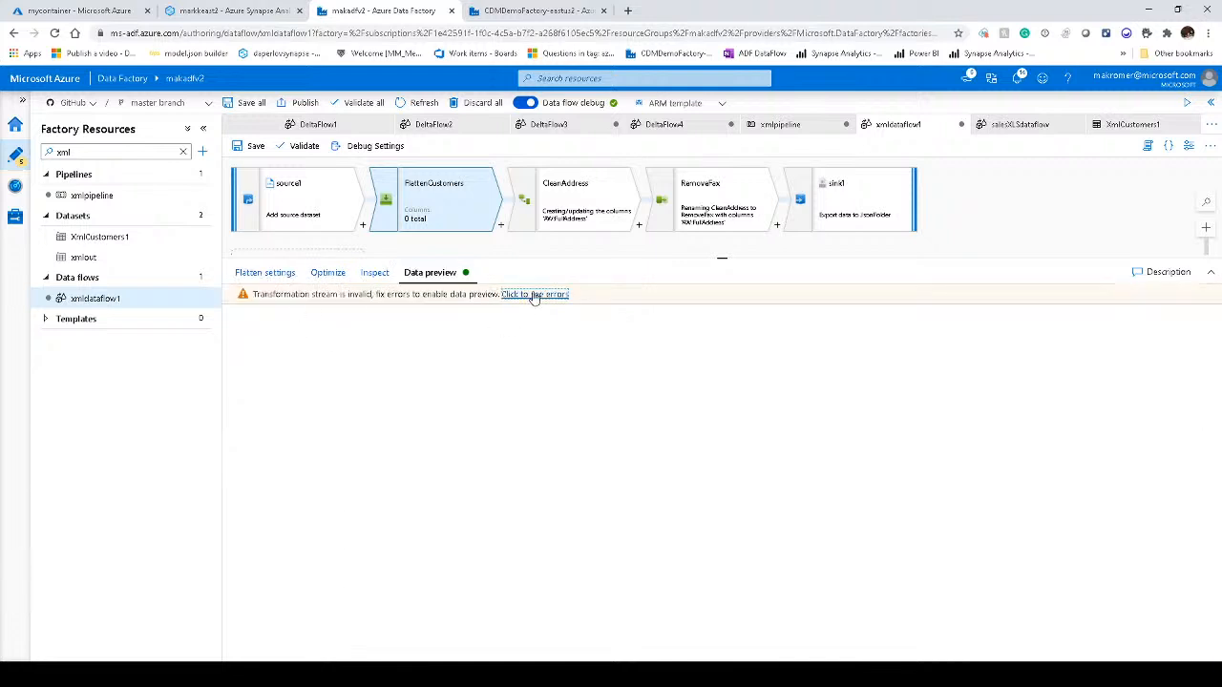
click(534, 295)
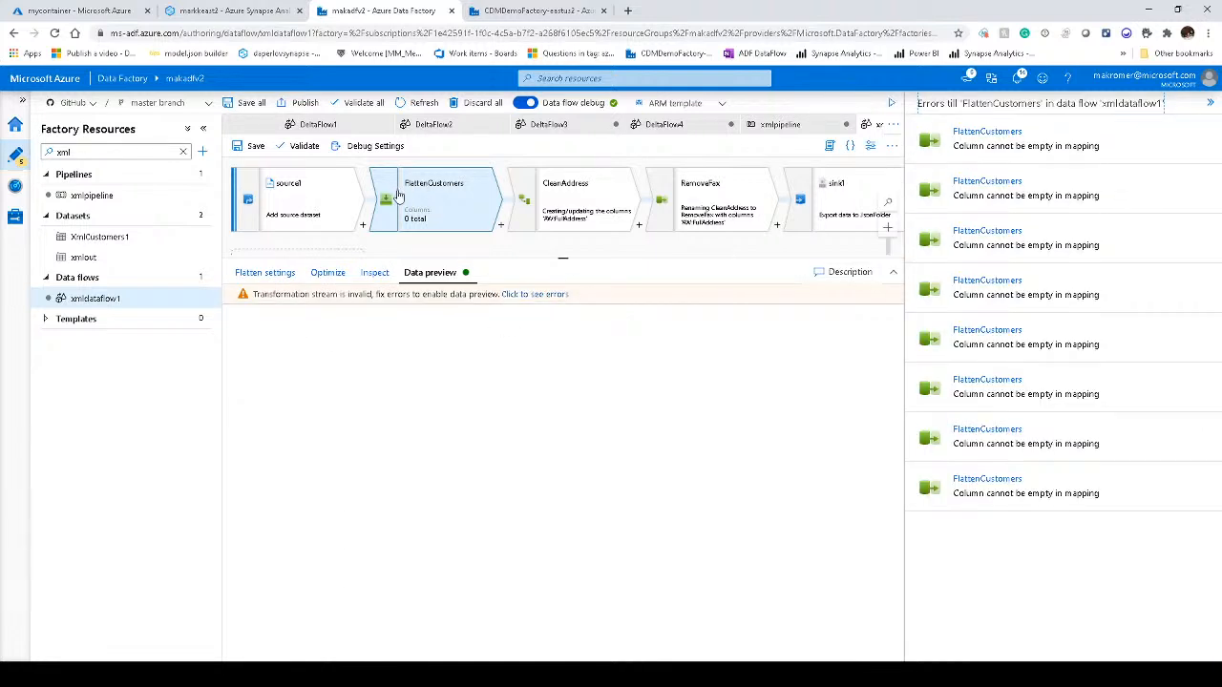
click(1209, 102)
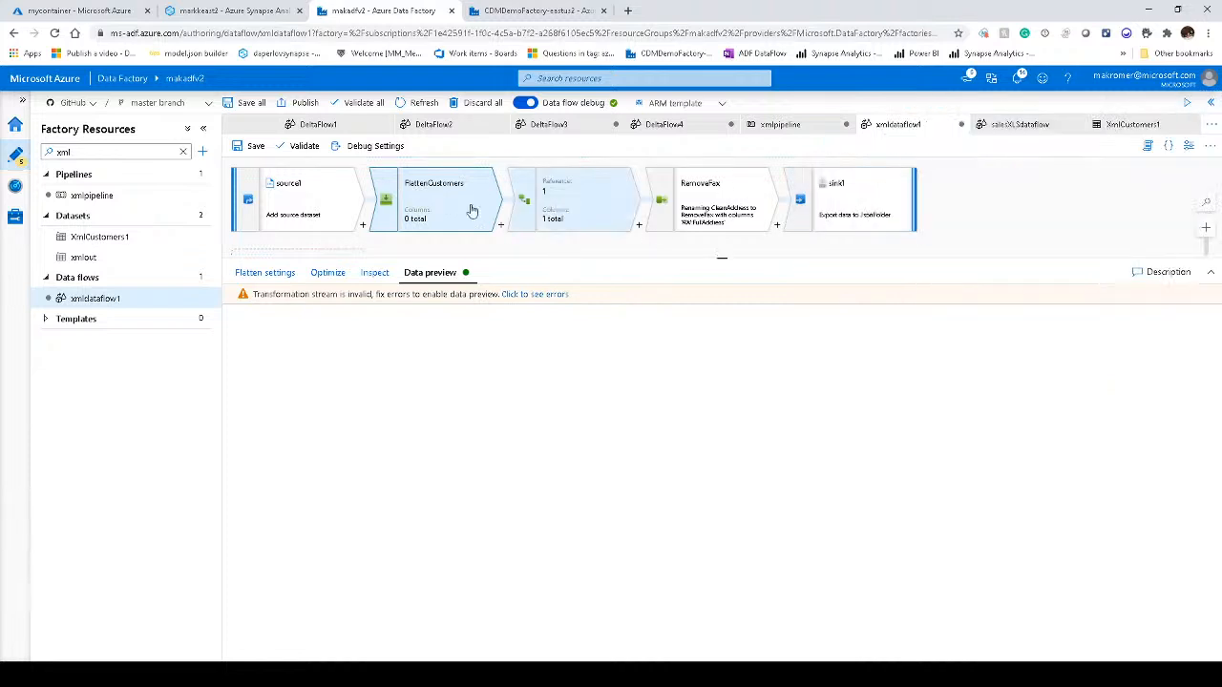
- Reset the input column mappings of FlattenCustomers and check its output schema
click(439, 210)
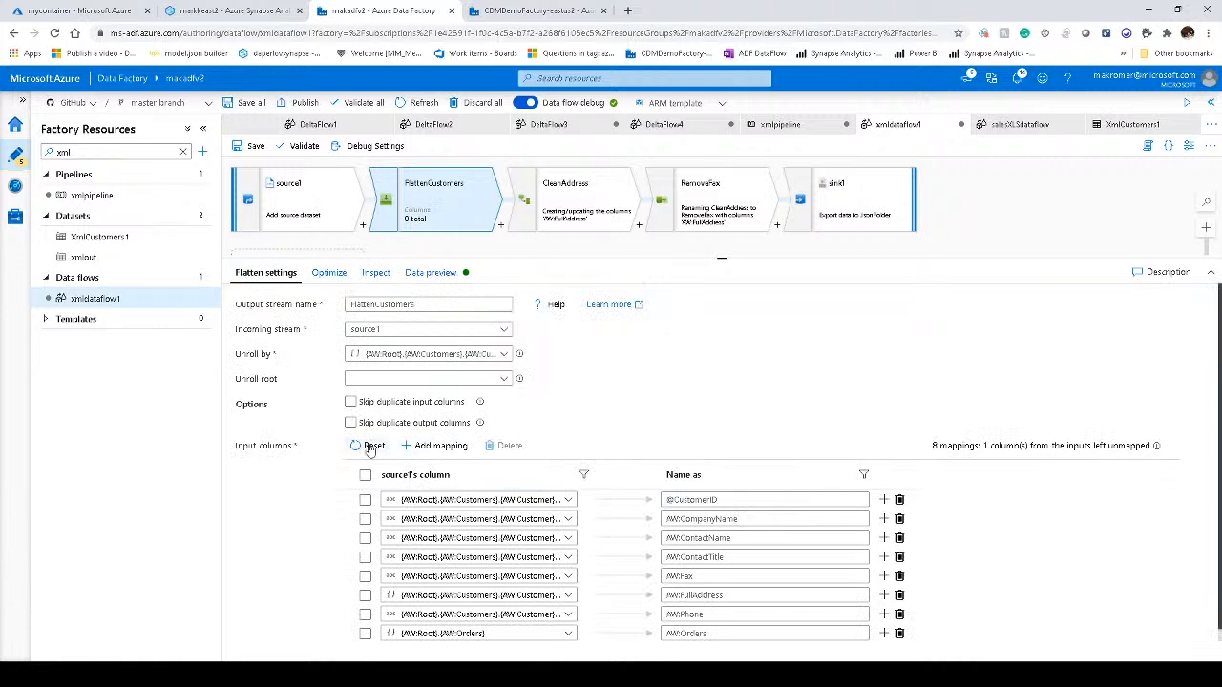
click(370, 447)
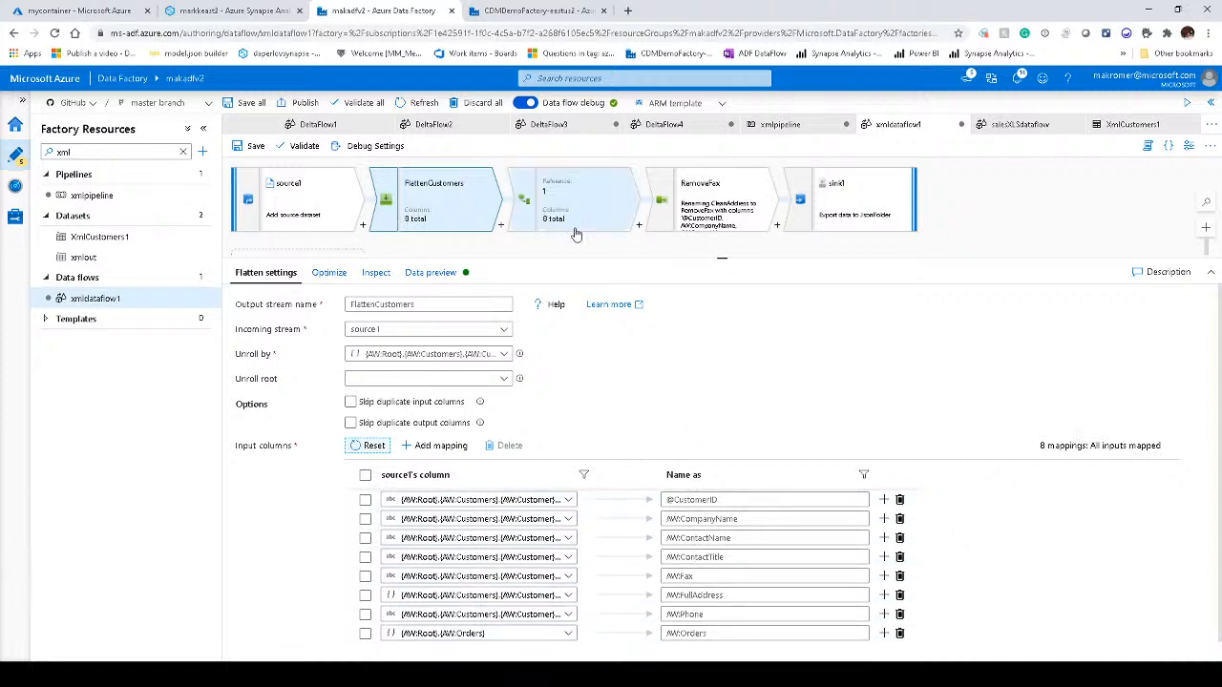
click(376, 273)
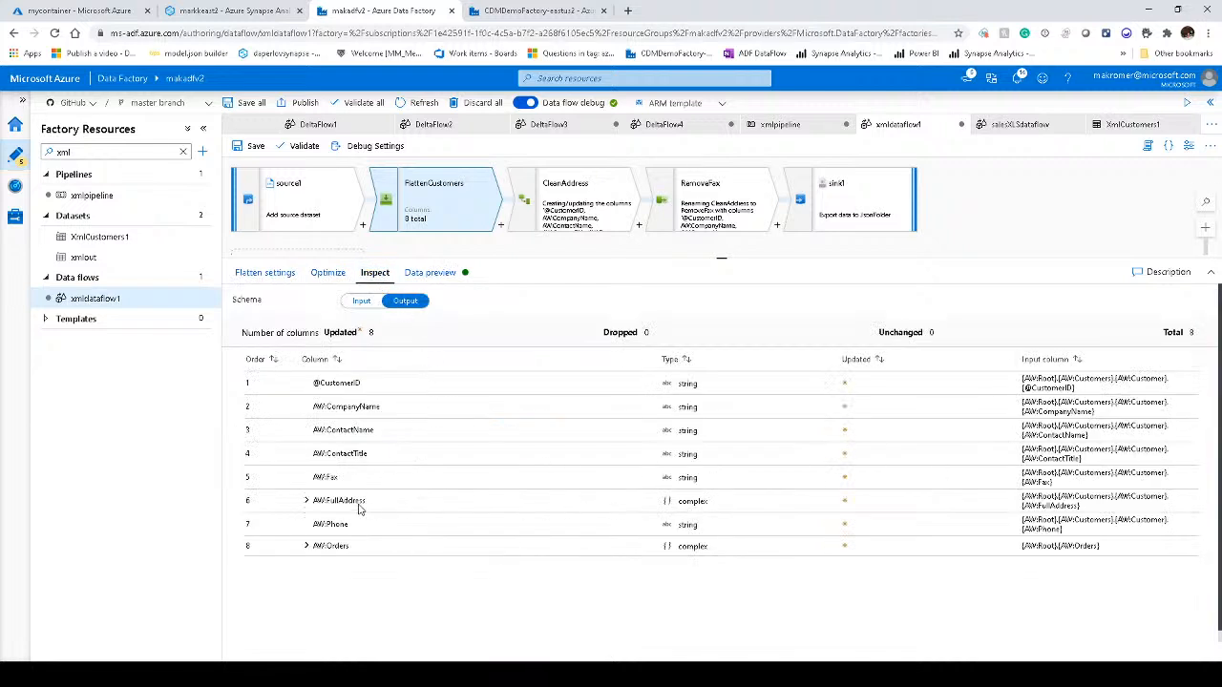
- Examine how CleanAddress's AW:FullAddress expression replaces 'Blvd.' with 'Boulevard' against the expanded input schema, and leave the expression builder without changes
click(557, 205)
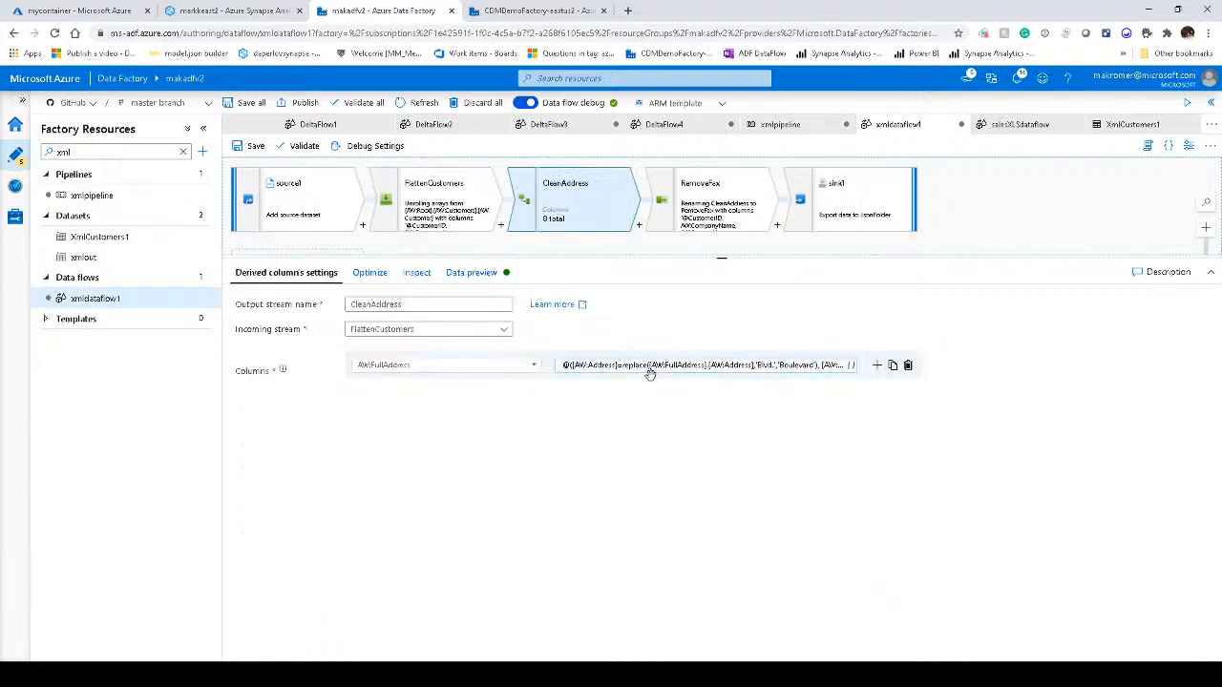
click(651, 371)
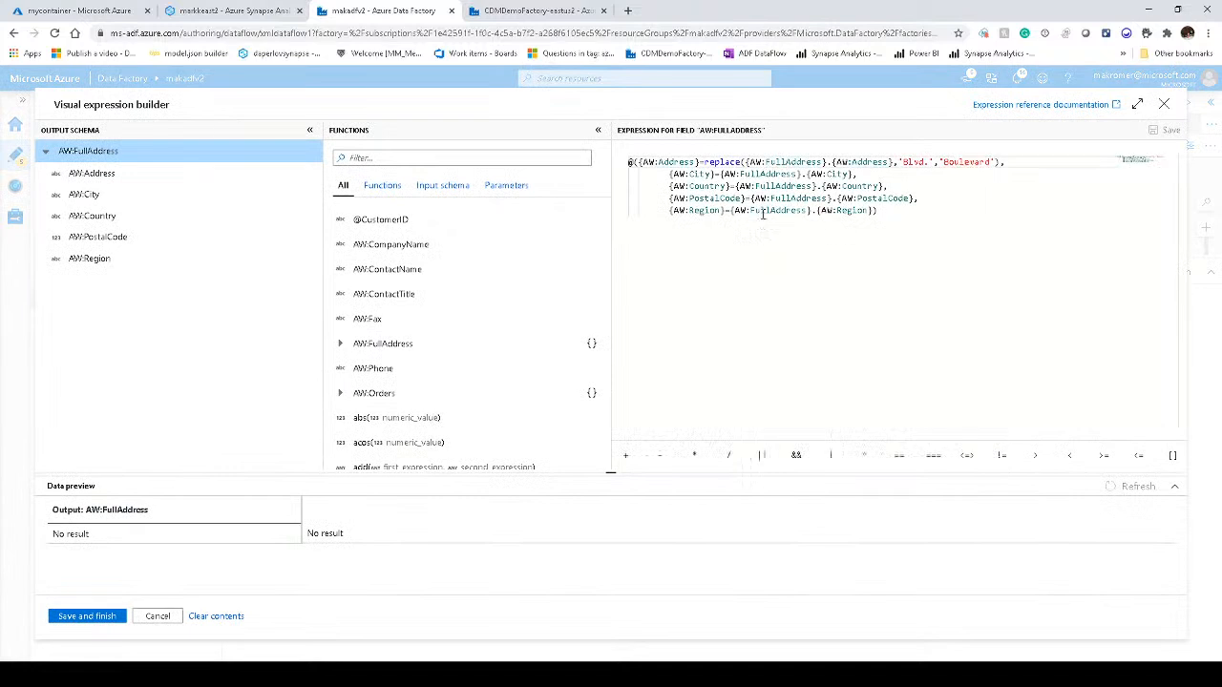
click(443, 187)
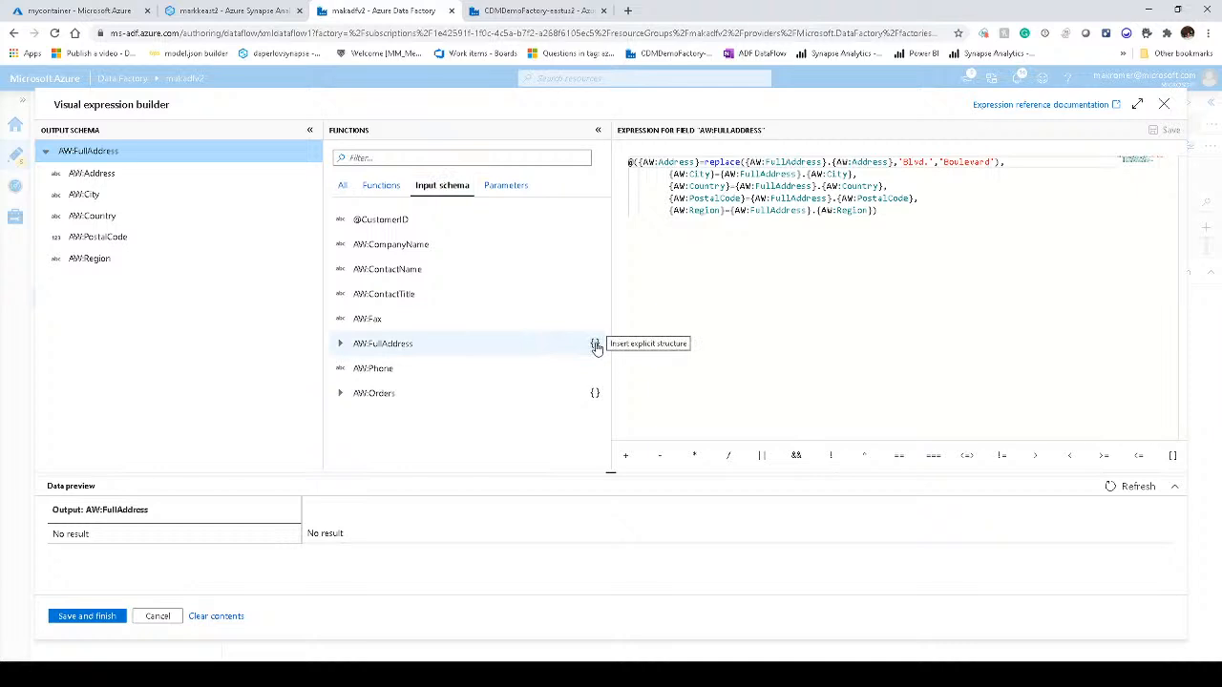
click(339, 343)
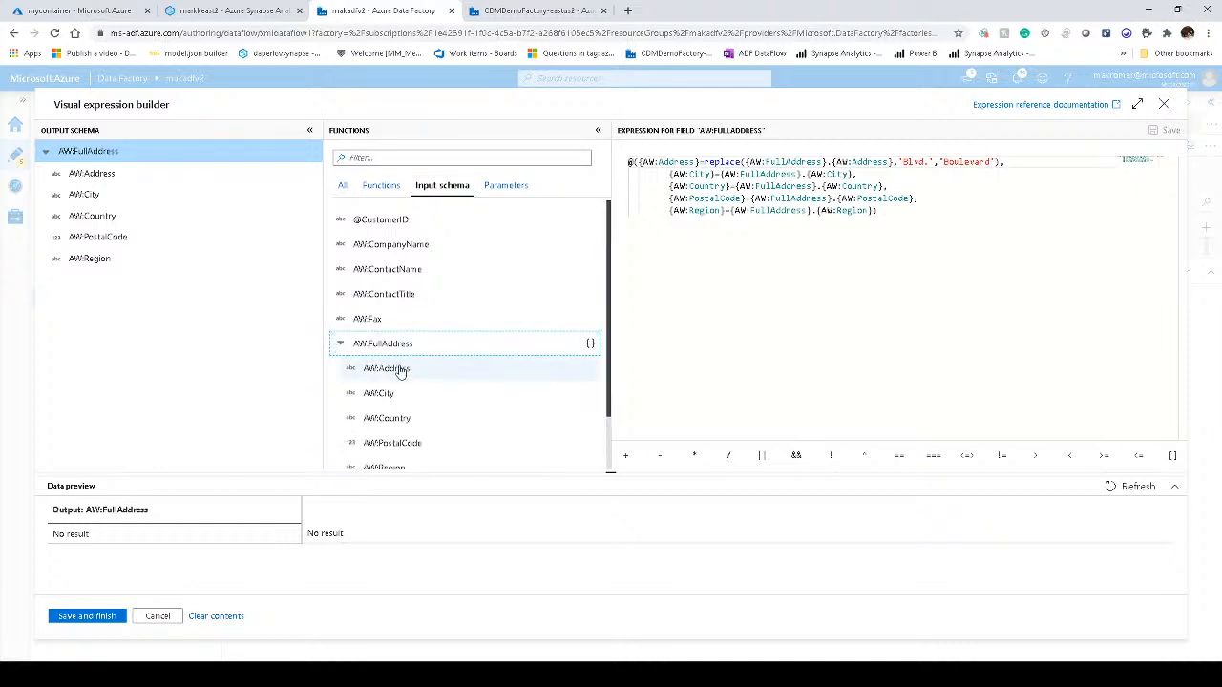
click(902, 161)
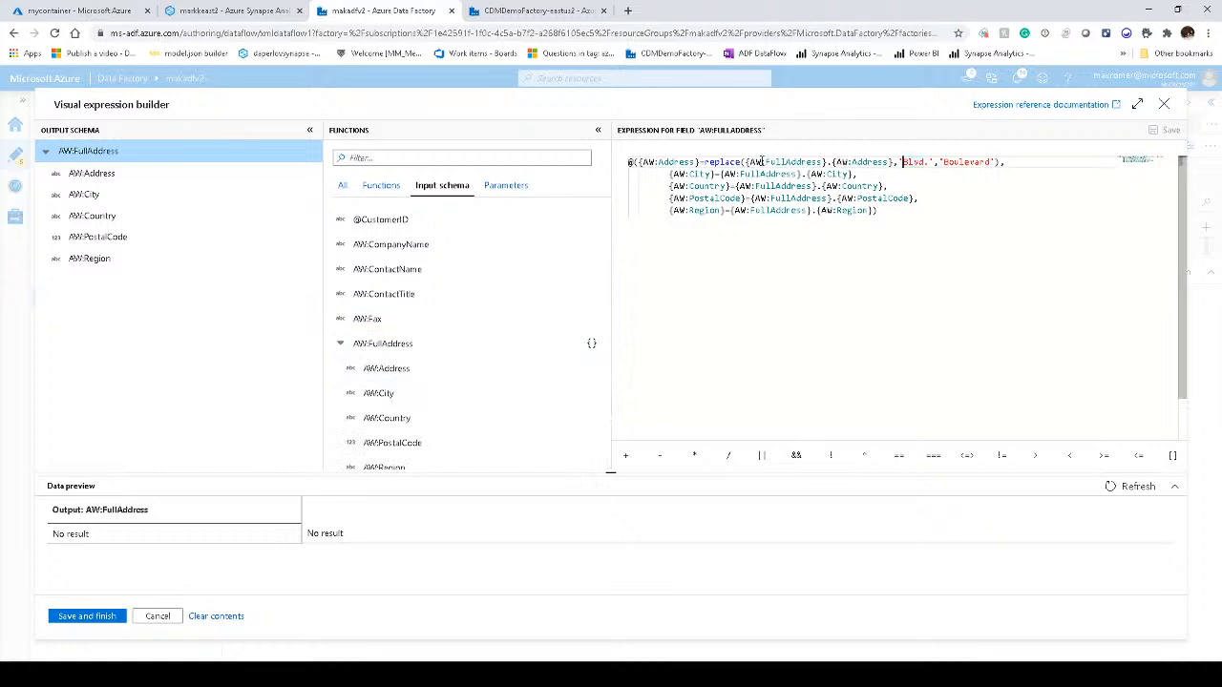
click(743, 162)
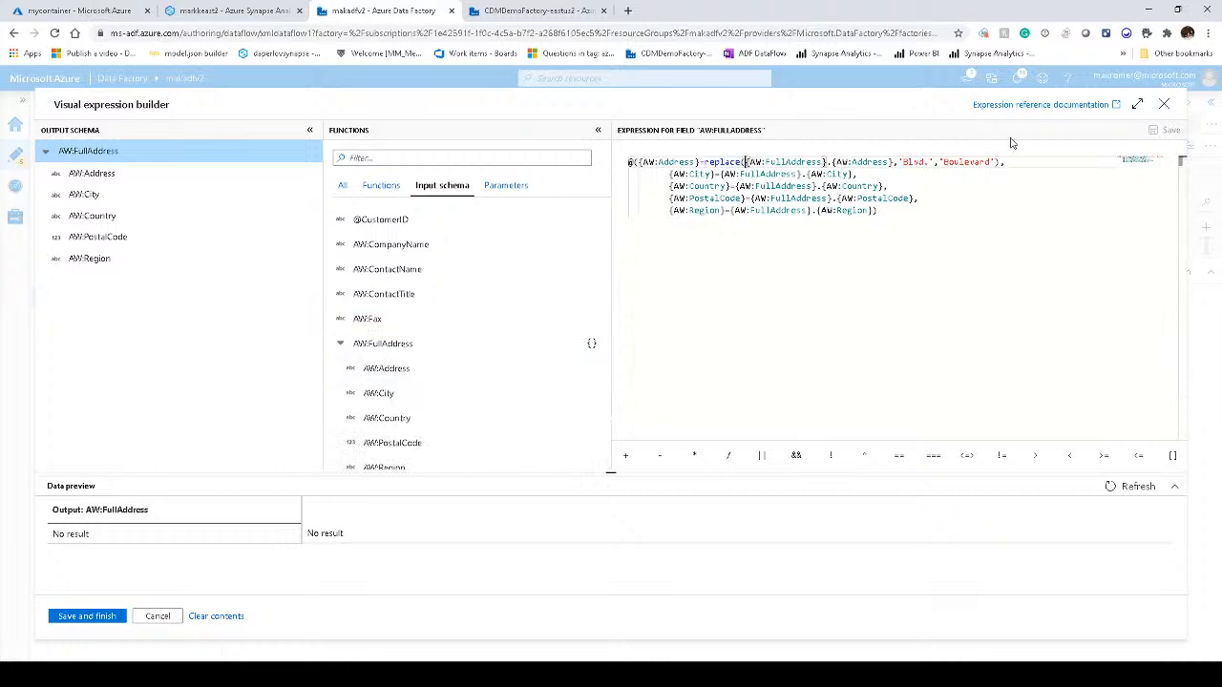
key(Right)
key(Right)
key(Right)
key(Right)
key(Right)
key(Right)
key(Right)
key(Right)
key(Right)
key(Right)
key(Right)
key(Right)
key(Right)
key(Right)
key(Right)
key(Right)
key(Right)
key(Right)
key(Right)
key(Right)
key(Right)
key(Right)
key(Right)
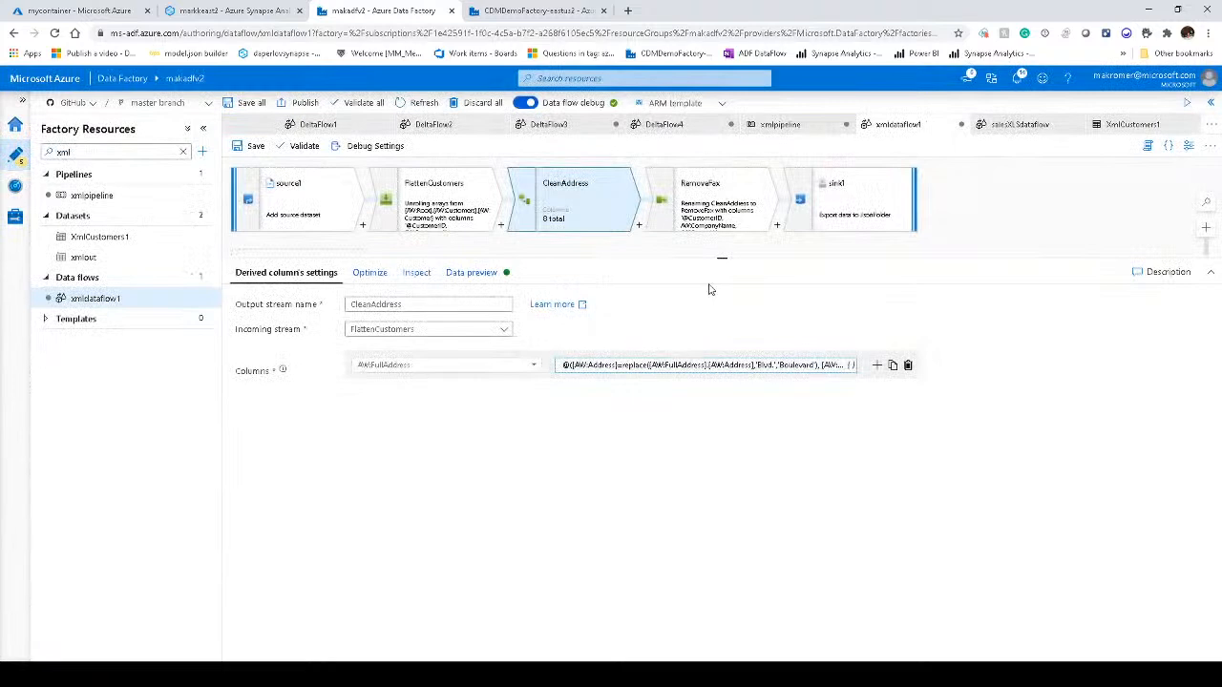
- Refresh CleanAddress's data preview and examine the AW:Address values for the 'Boulevard' replacement
click(714, 366)
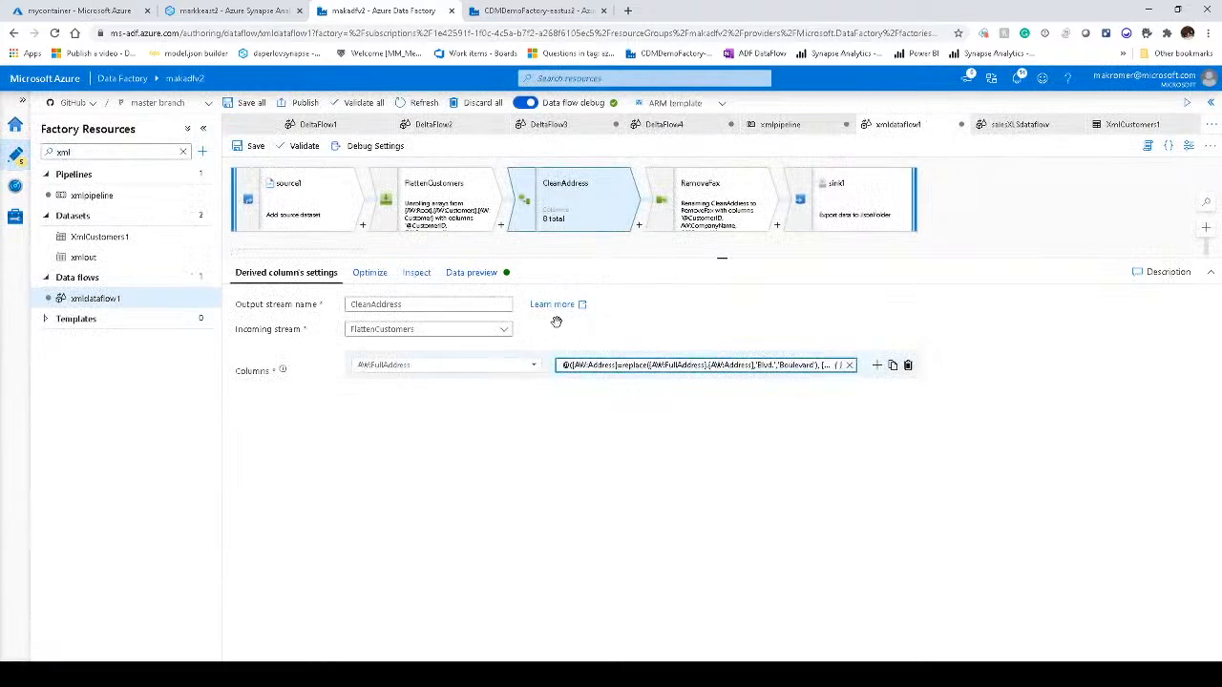
click(455, 276)
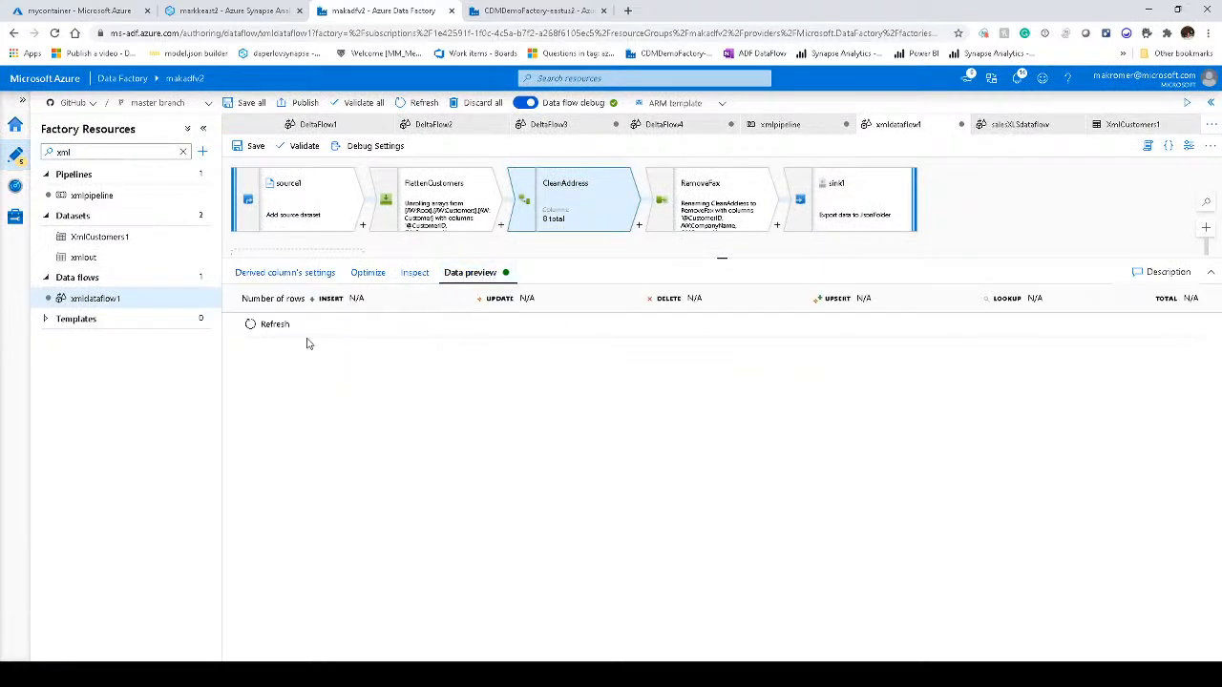
click(272, 325)
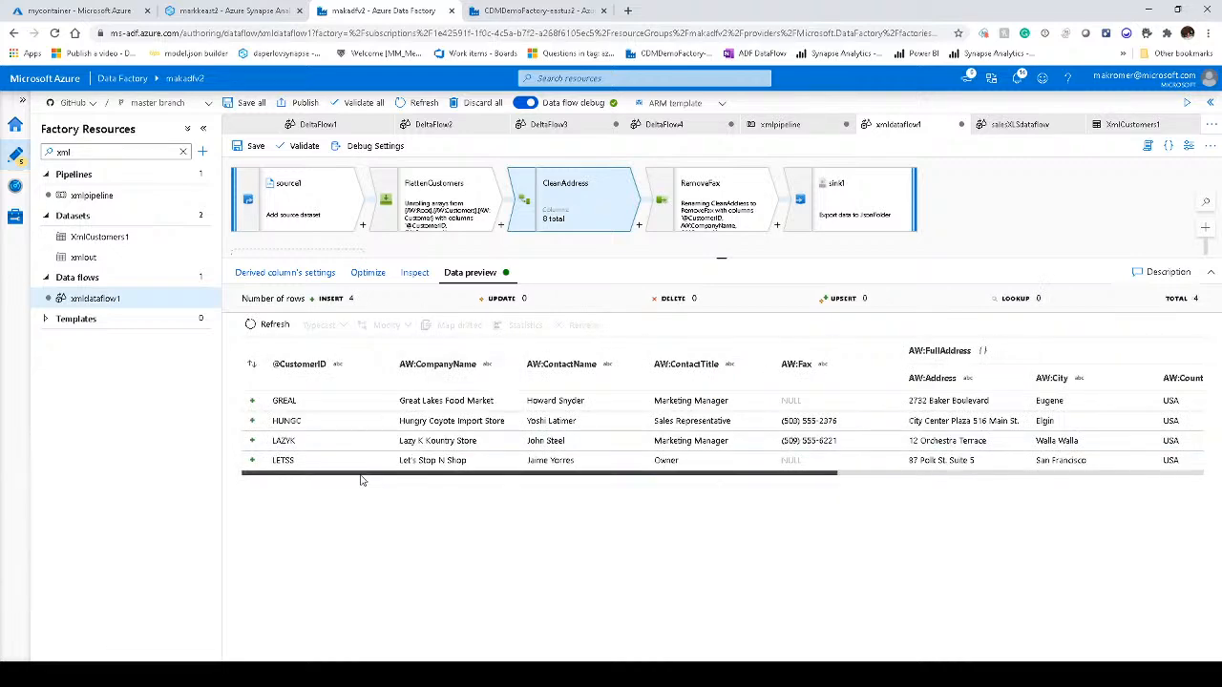
drag(401, 481, 992, 474)
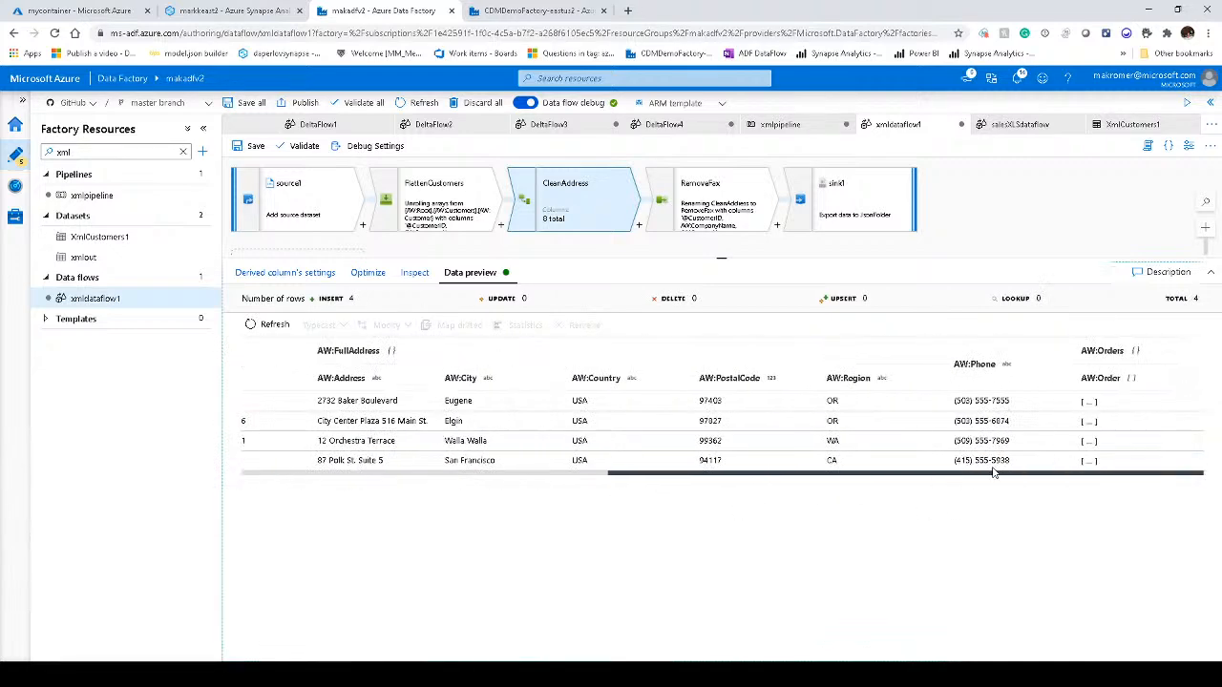
drag(697, 478, 526, 475)
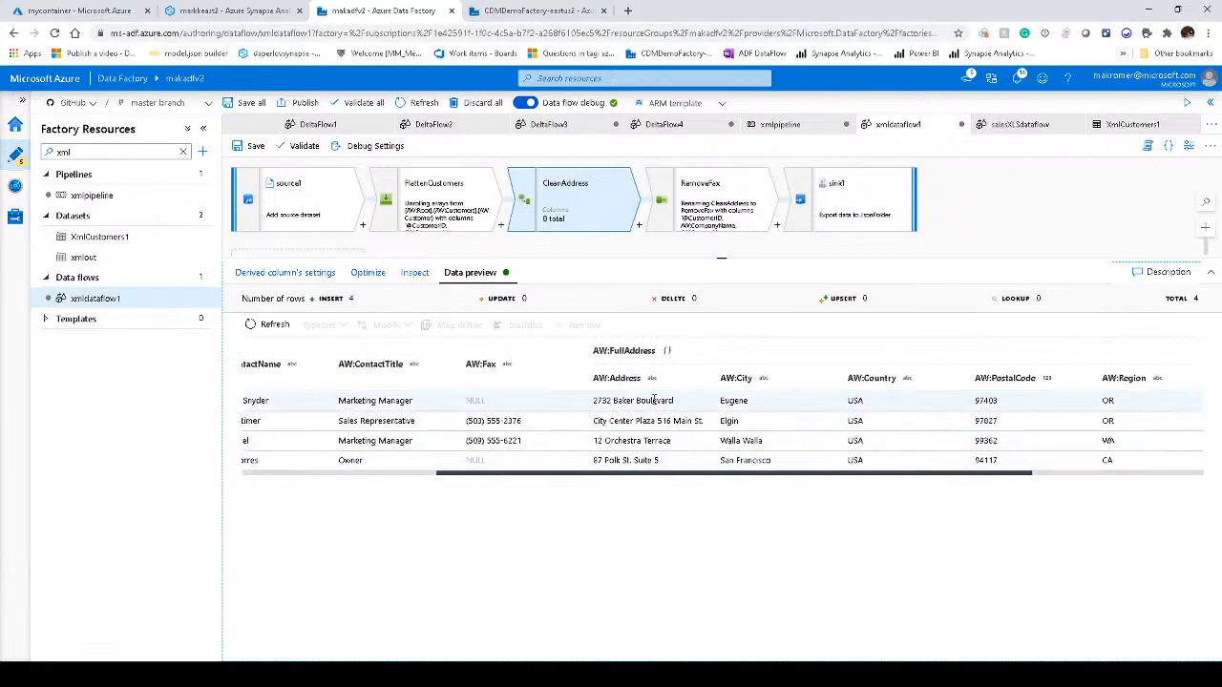
drag(638, 401, 678, 401)
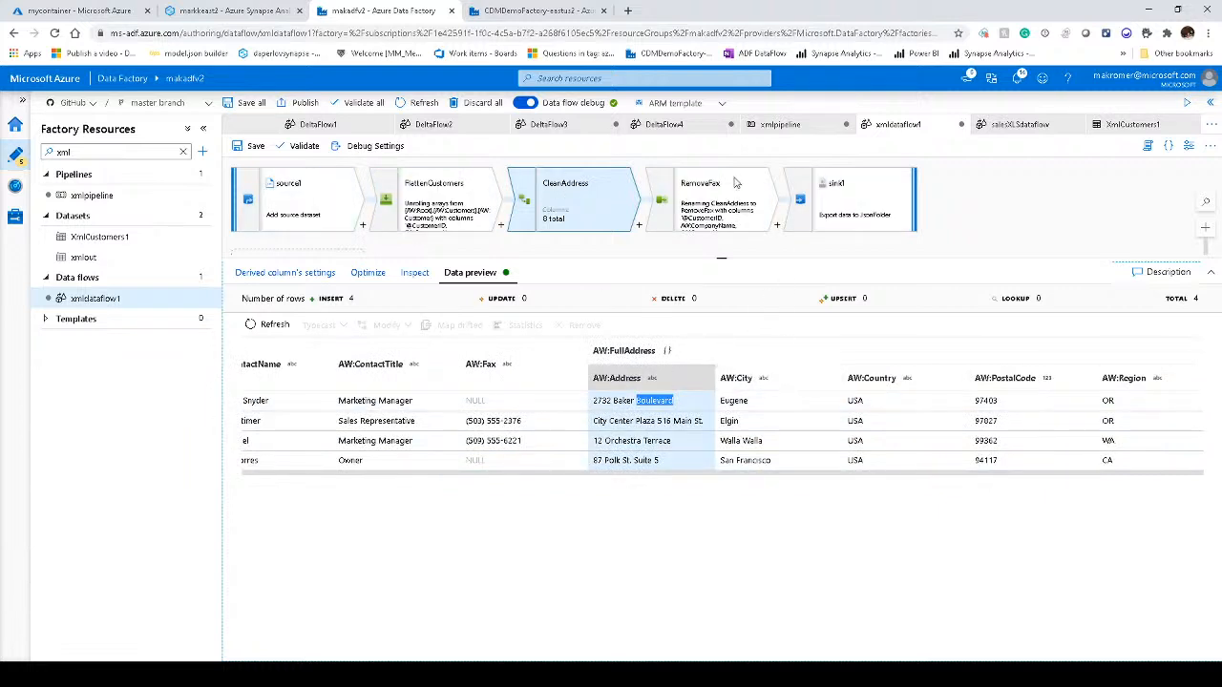
- Review the column mappings in RemoveFax's select settings
click(671, 220)
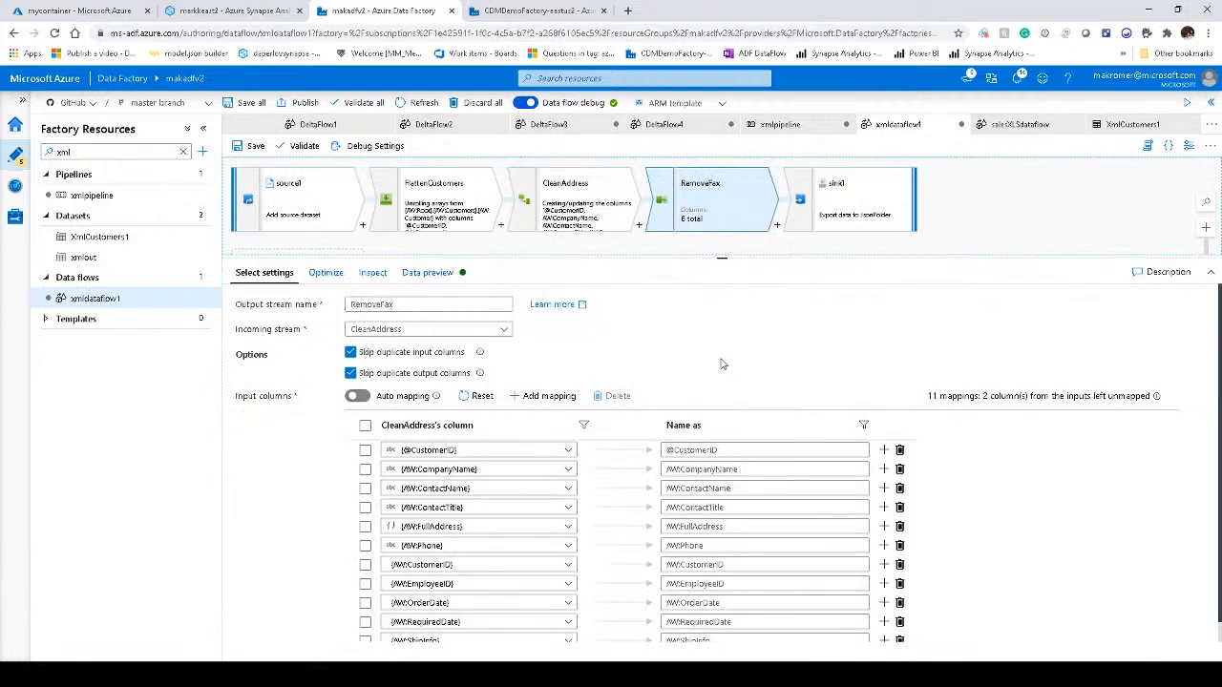
scroll(823, 587, down, 1)
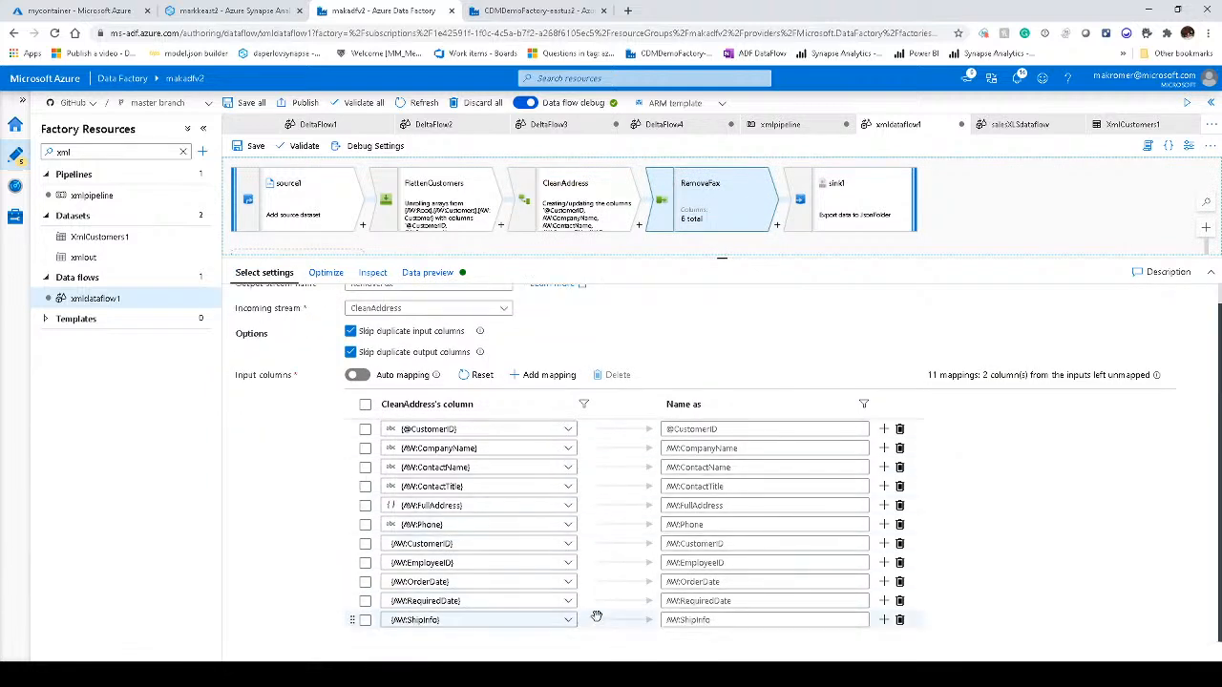
scroll(602, 614, up, 1)
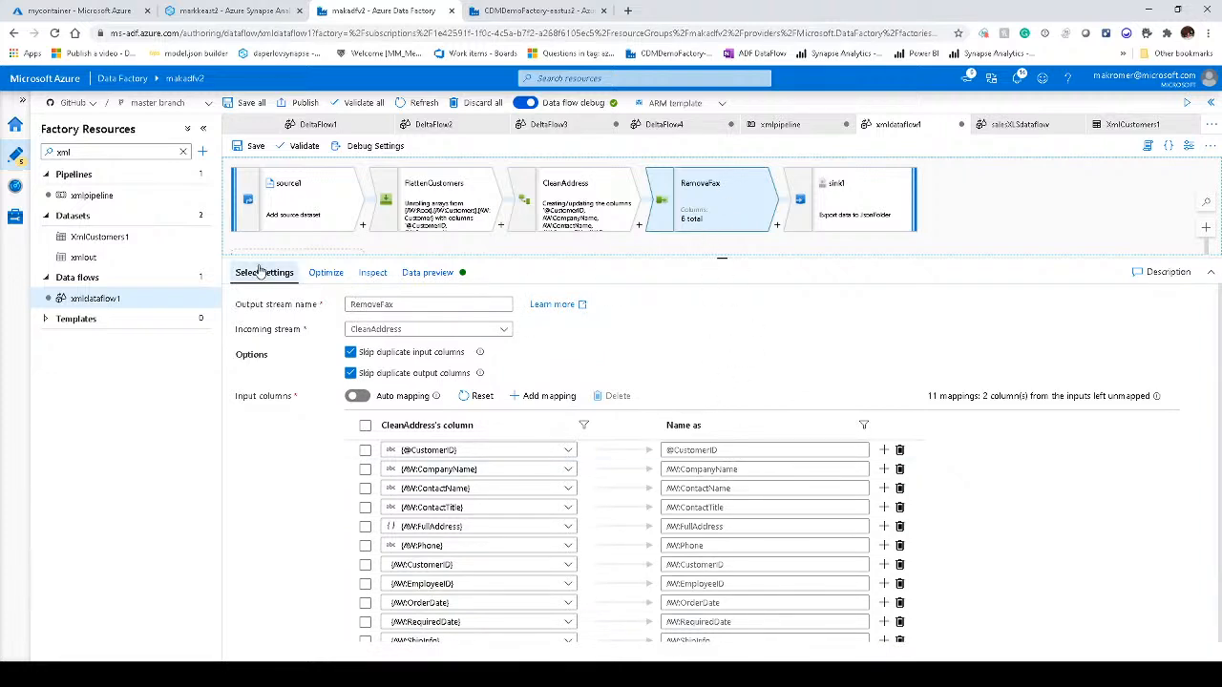
- Compare the JsonFolder dataset settings of sink1 with the inline XML source options of source1
click(859, 205)
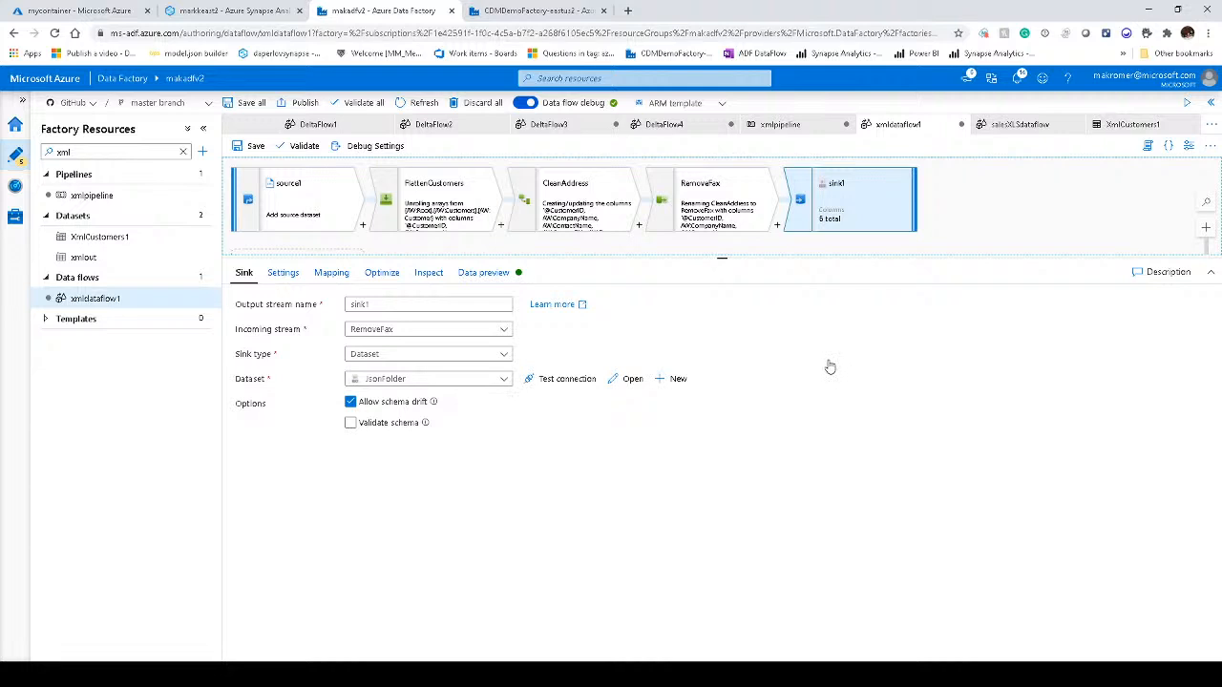
click(315, 197)
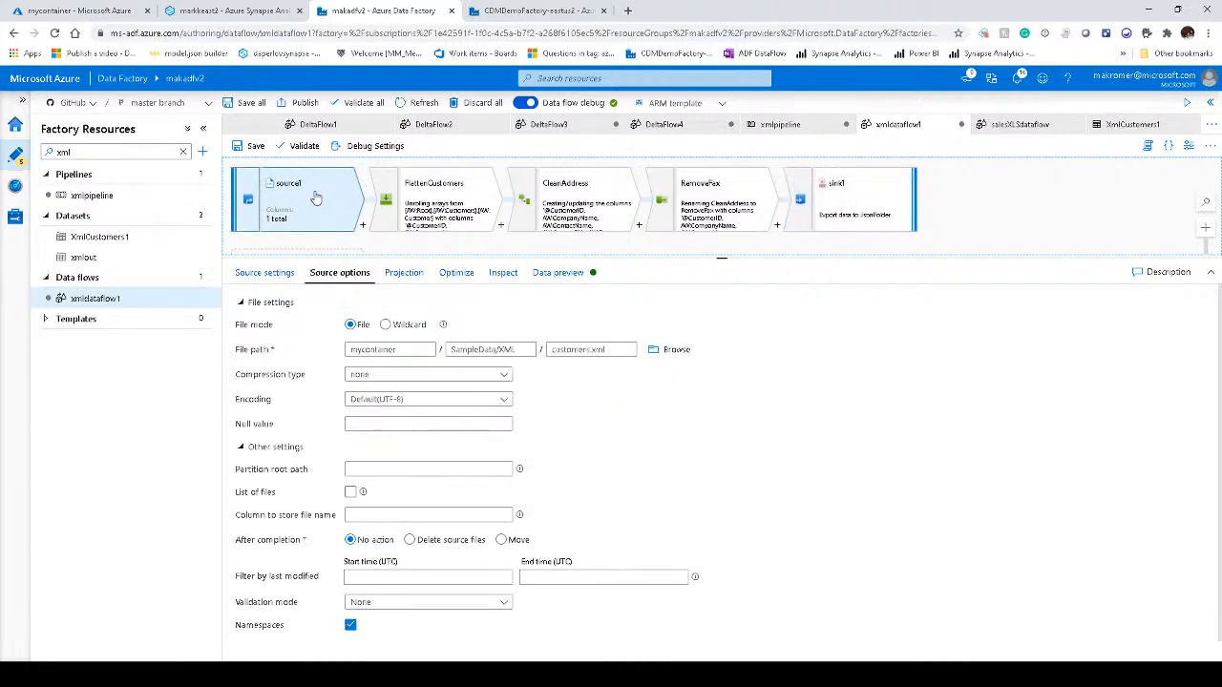
click(874, 196)
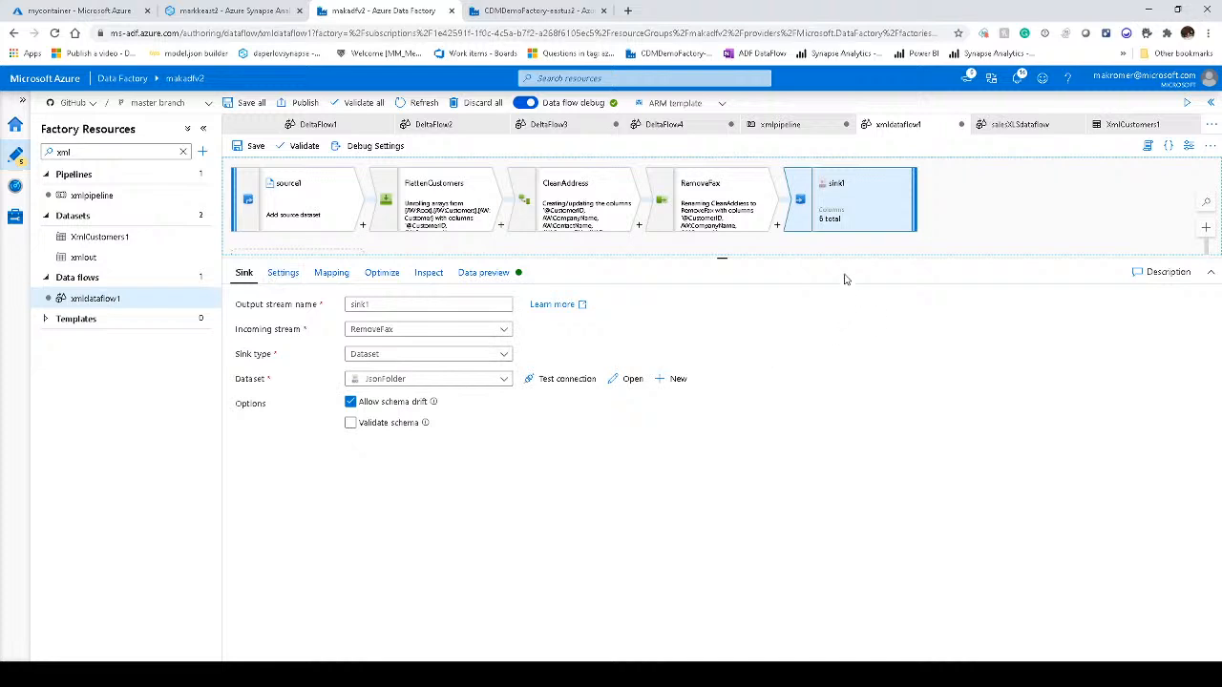
click(794, 673)
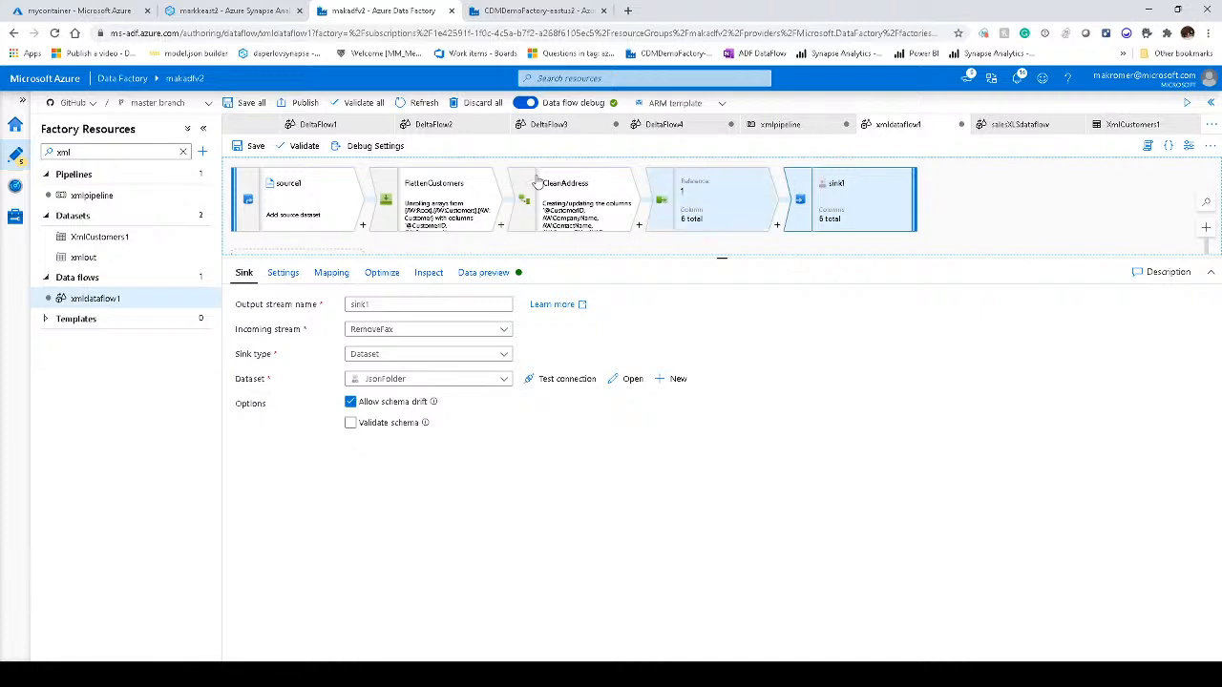
- Switch to the DeltaFlow1 data flow, enlarge its configuration pane and review sink1's Delta settings and inline sink type
click(319, 125)
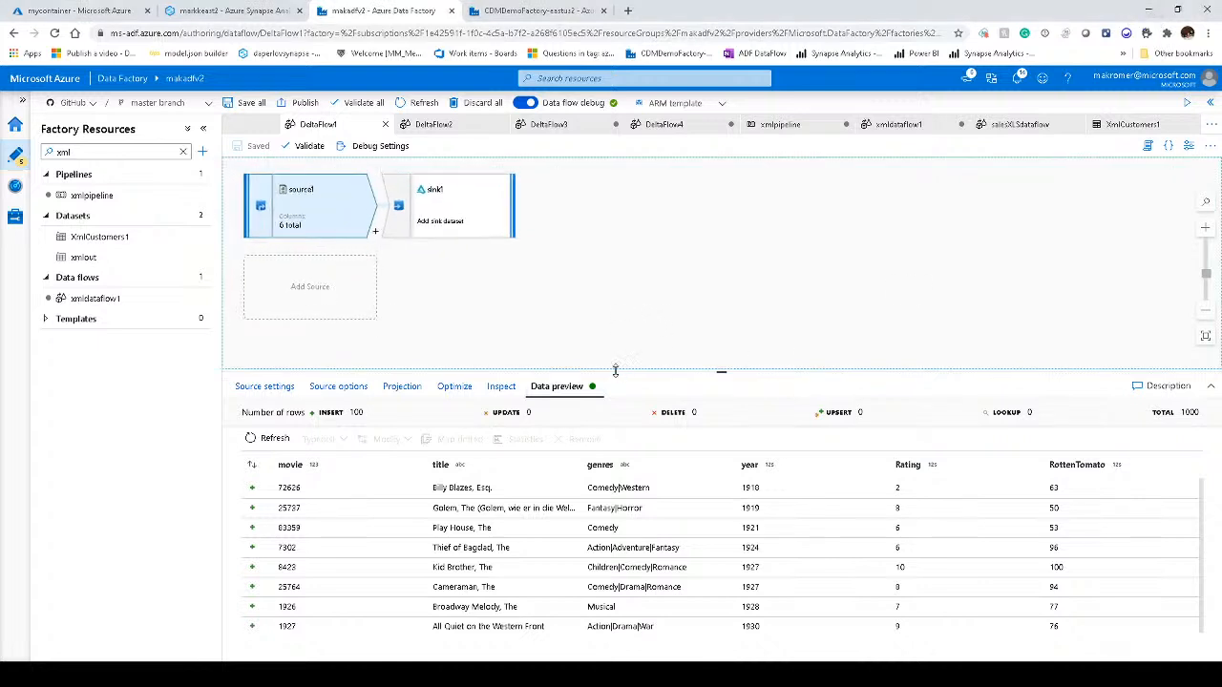
drag(624, 267, 335, 216)
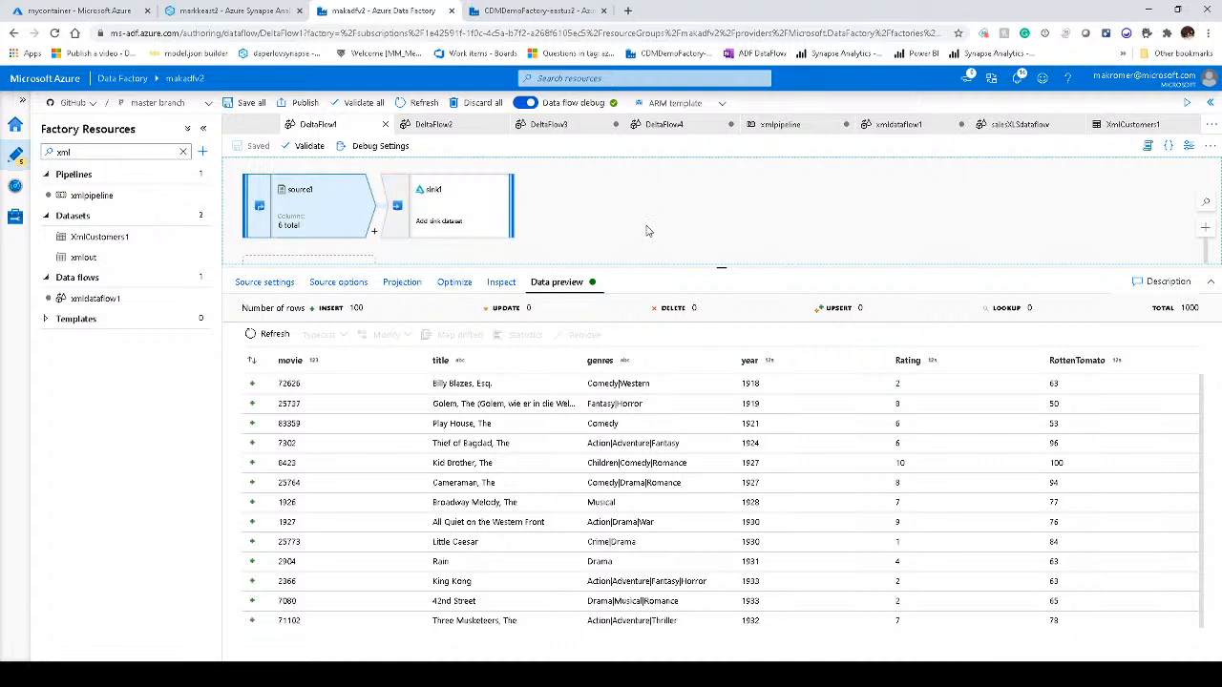
click(451, 210)
click(280, 282)
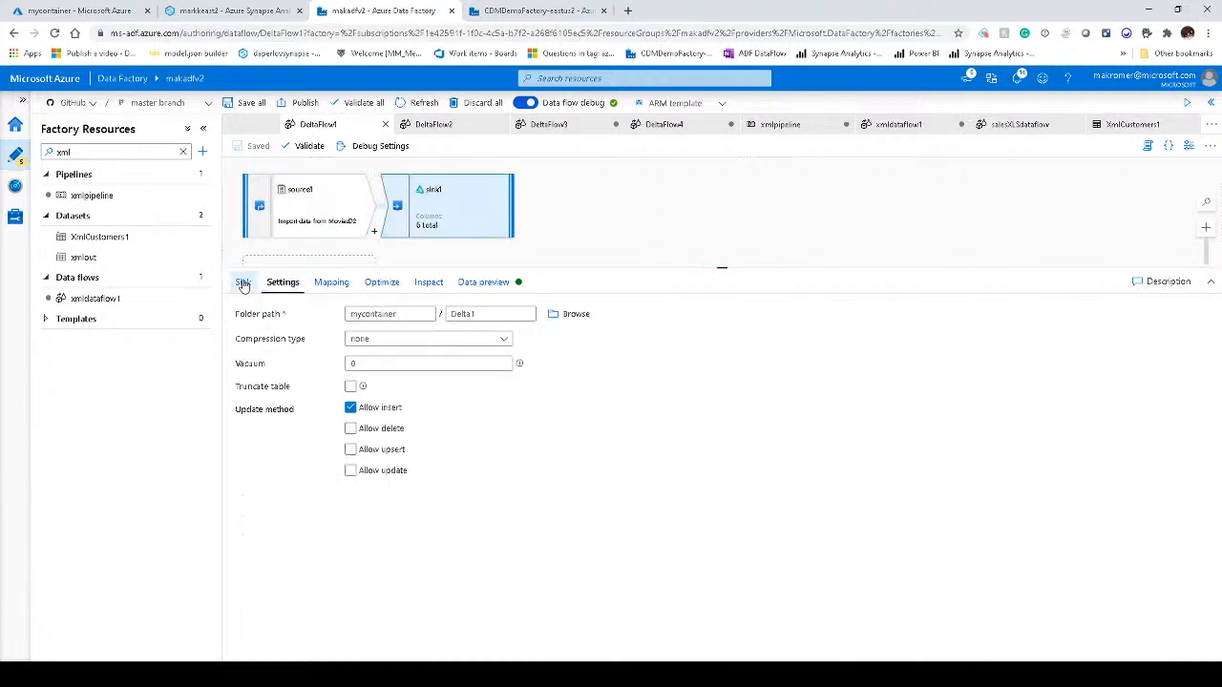
click(244, 284)
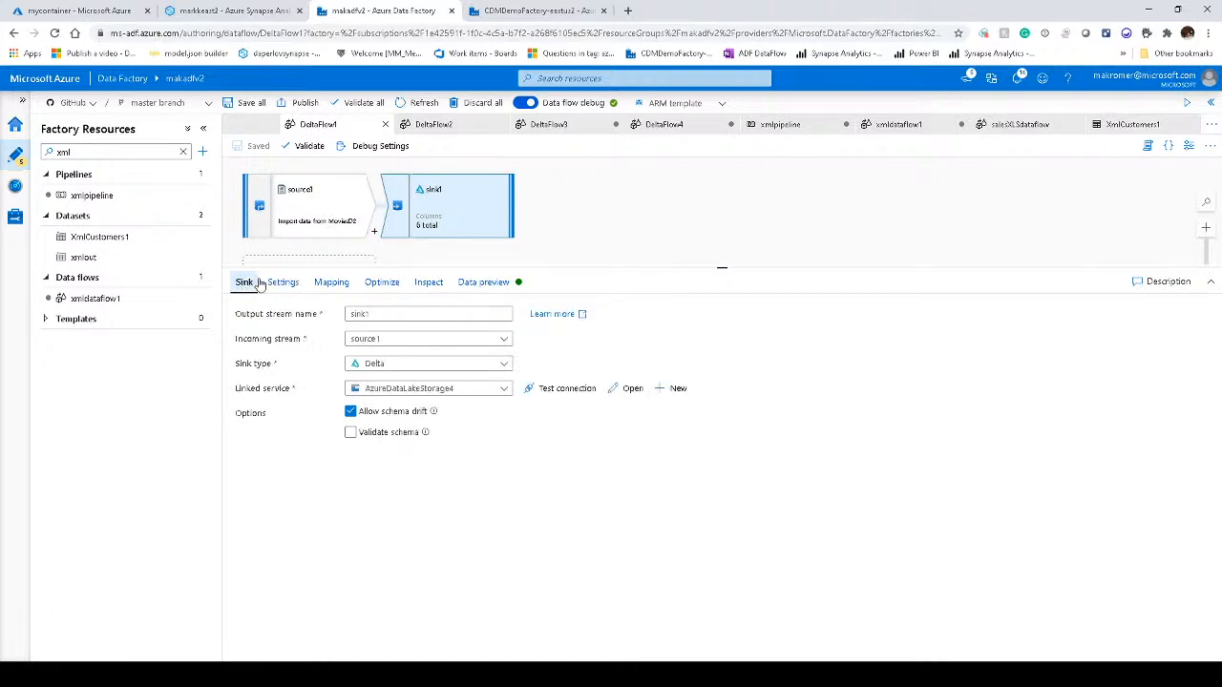
- Review the inline Delta choice among sink1's sink types and the mycontainer/Delta1 folder and update-method settings
click(383, 370)
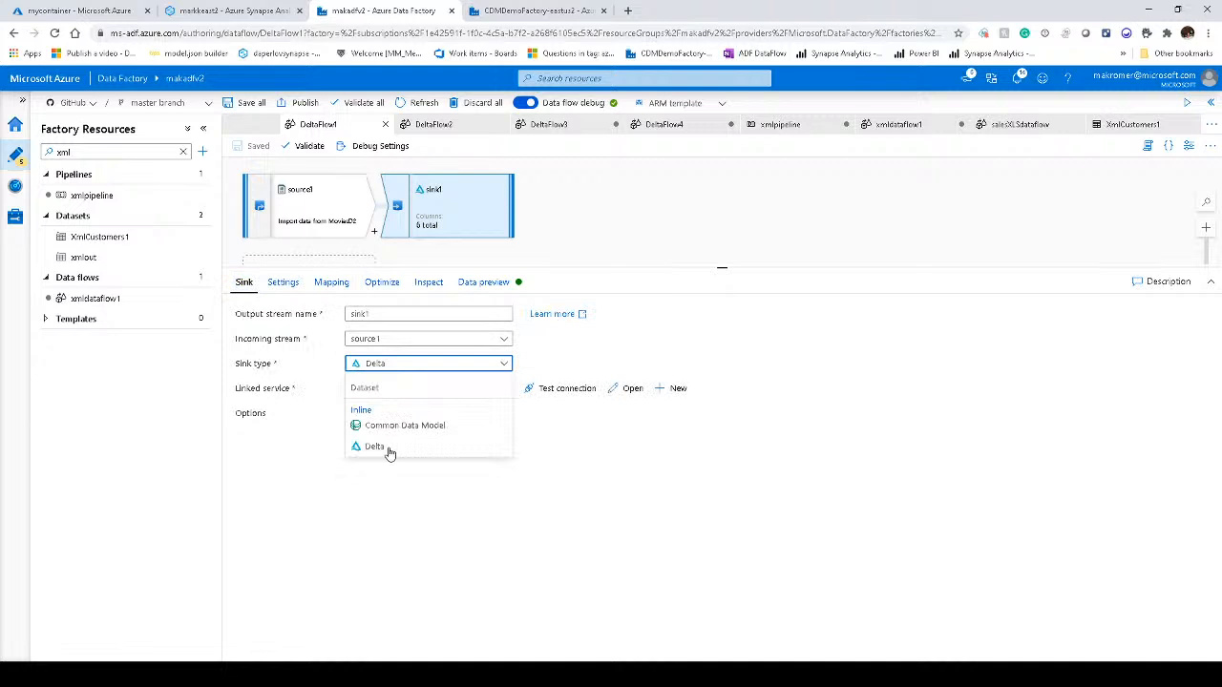
click(422, 520)
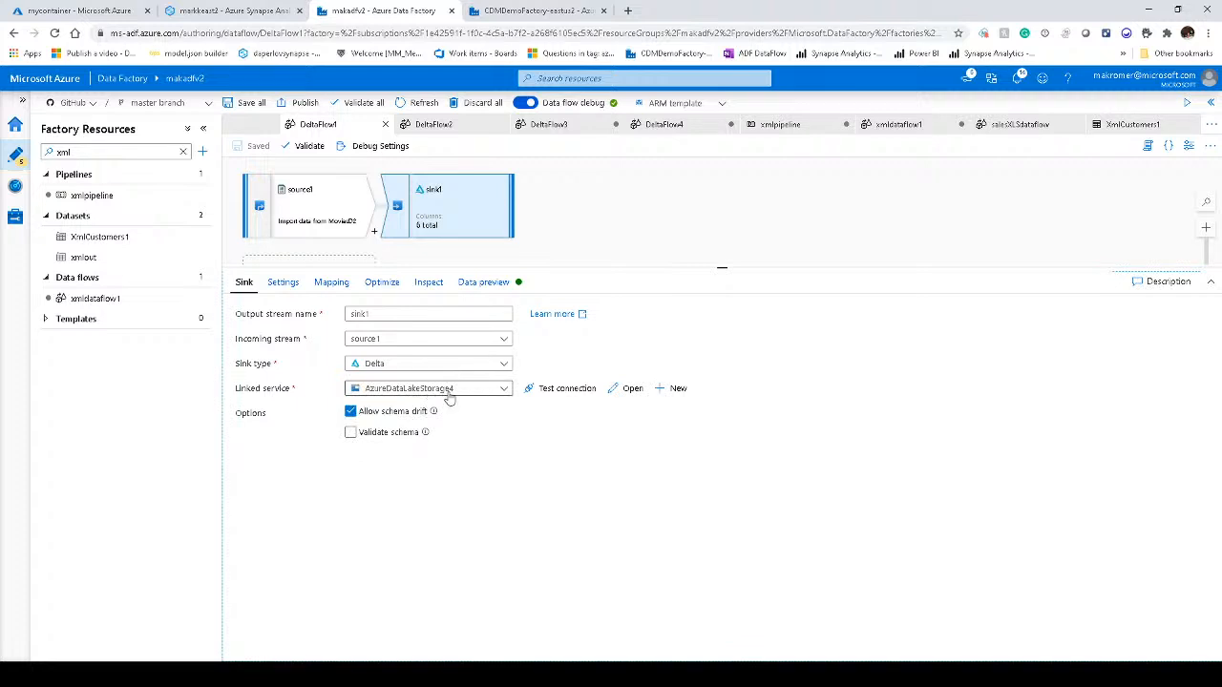
click(280, 288)
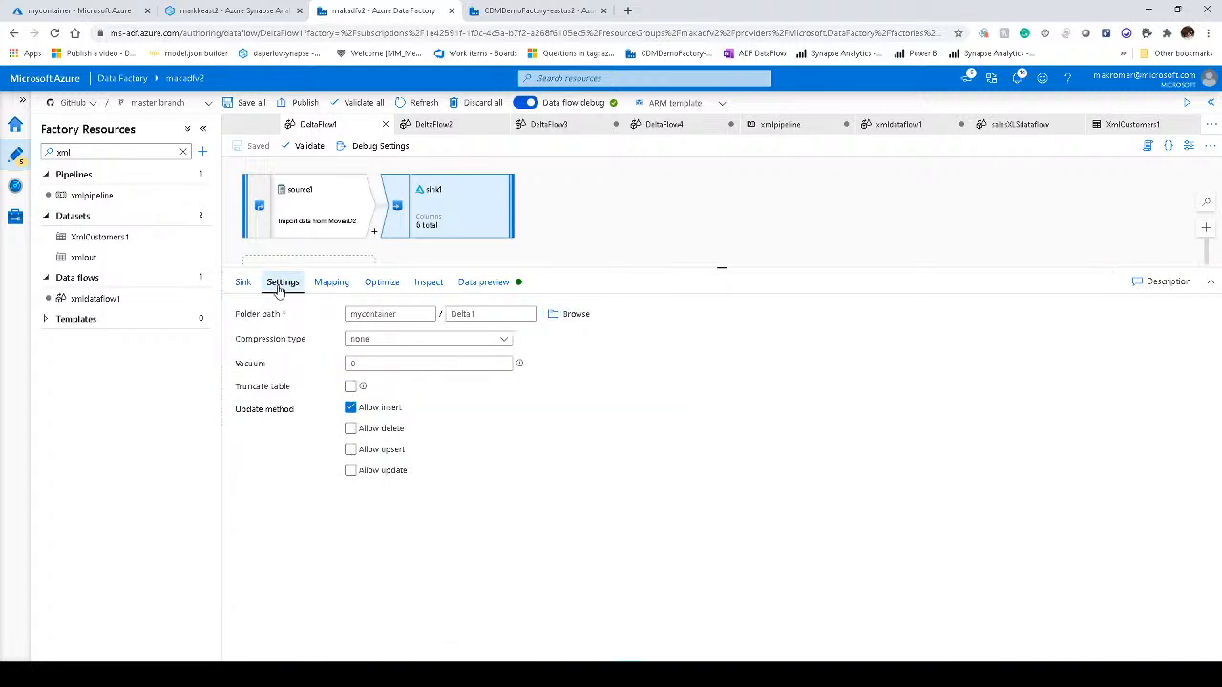
click(482, 316)
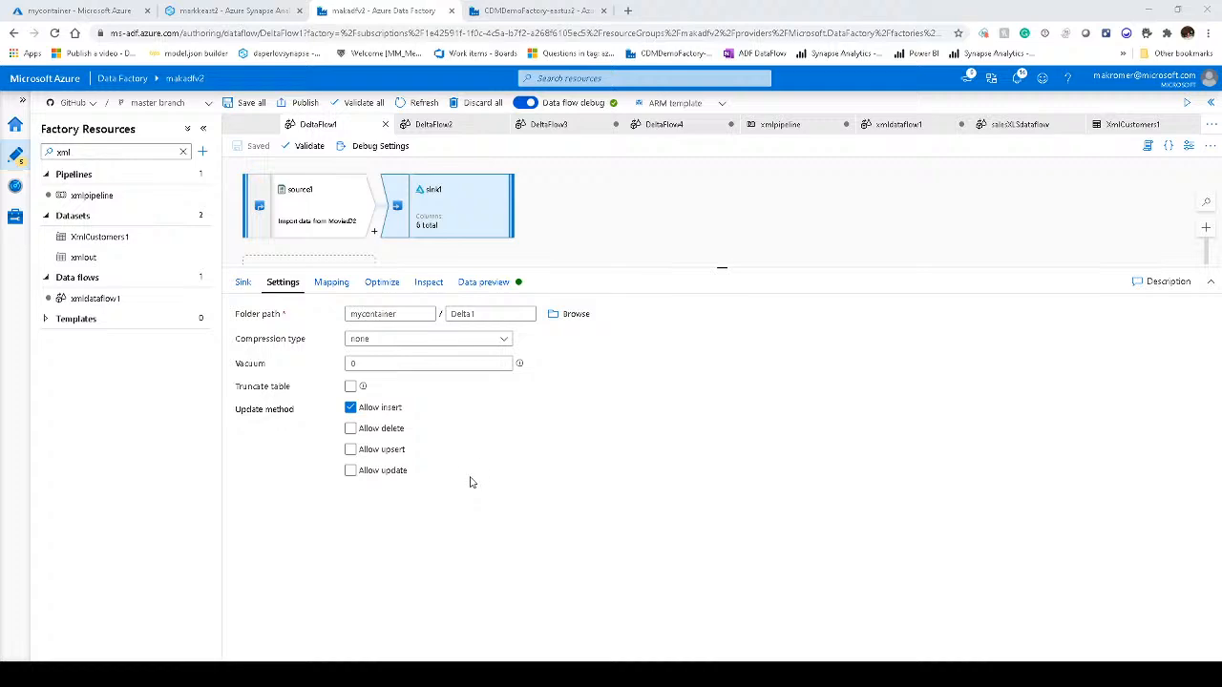
- Switch to Azure Storage Explorer and look for the Delta1 folder in makadf001's mycontainer and makadf's adfcontainer
key(alt+Tab)
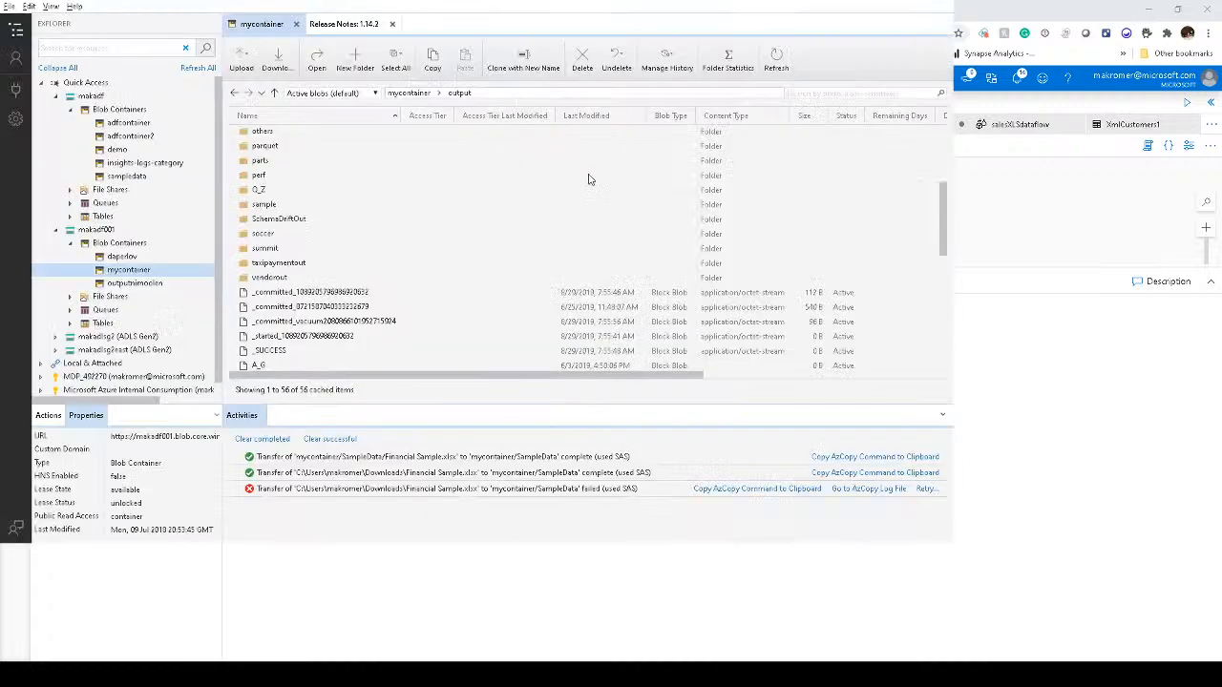
click(938, 205)
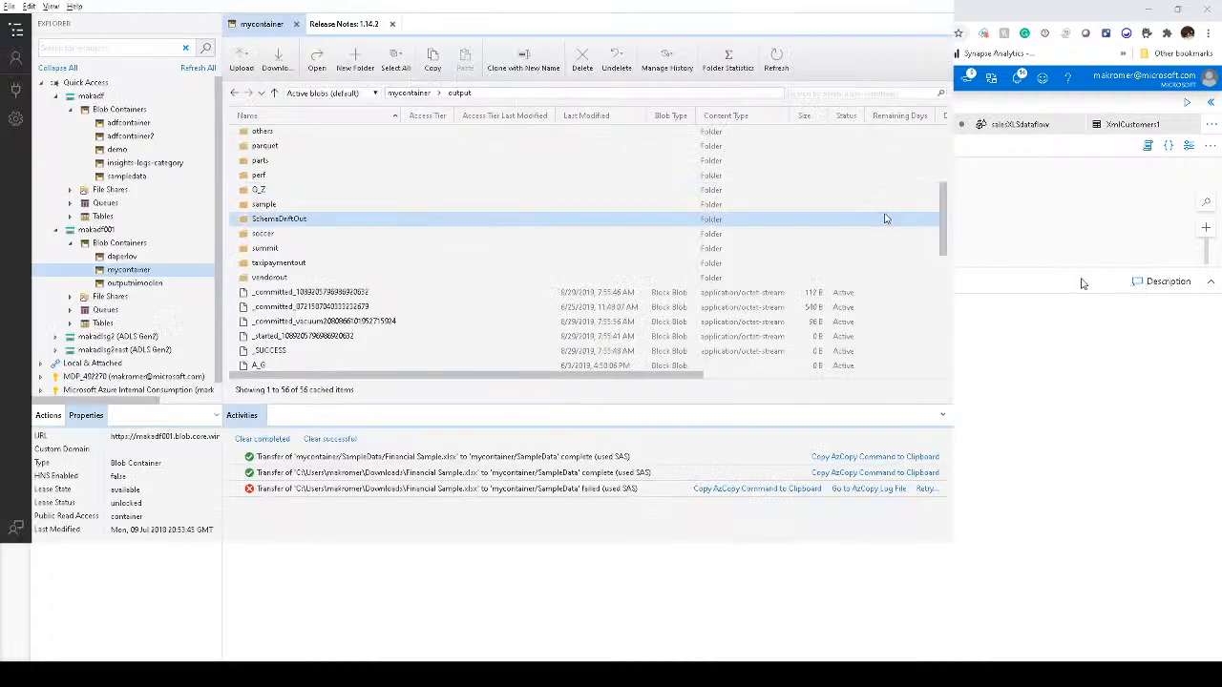
click(273, 135)
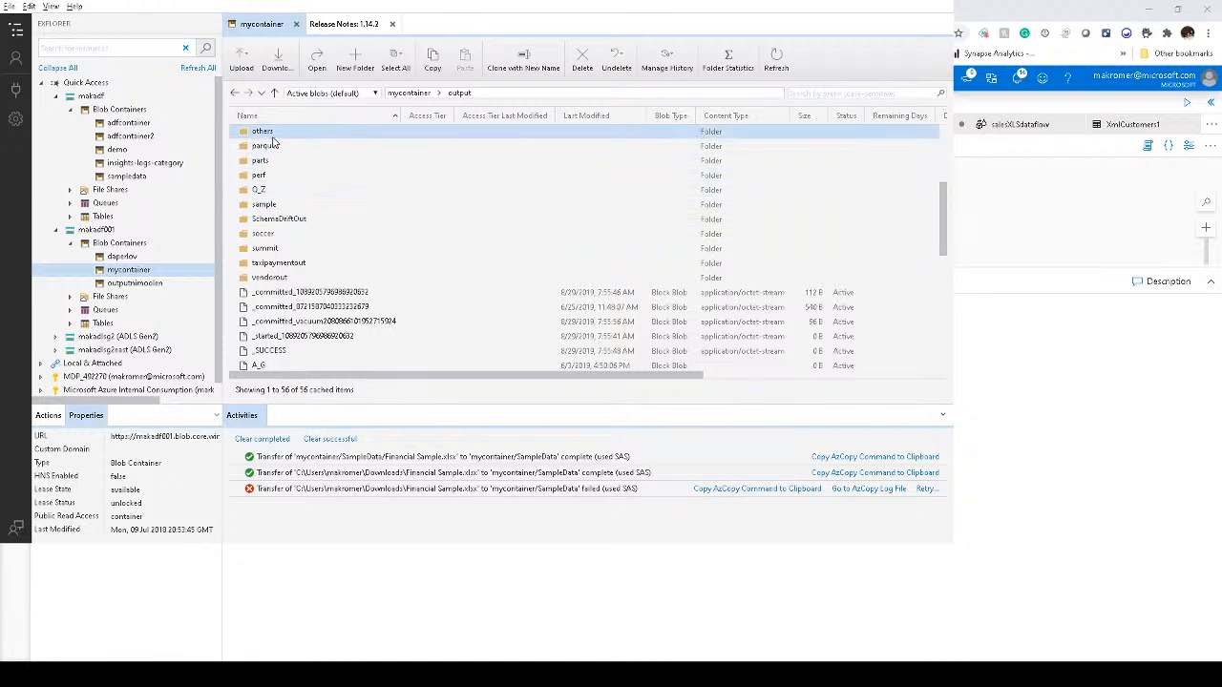
click(420, 94)
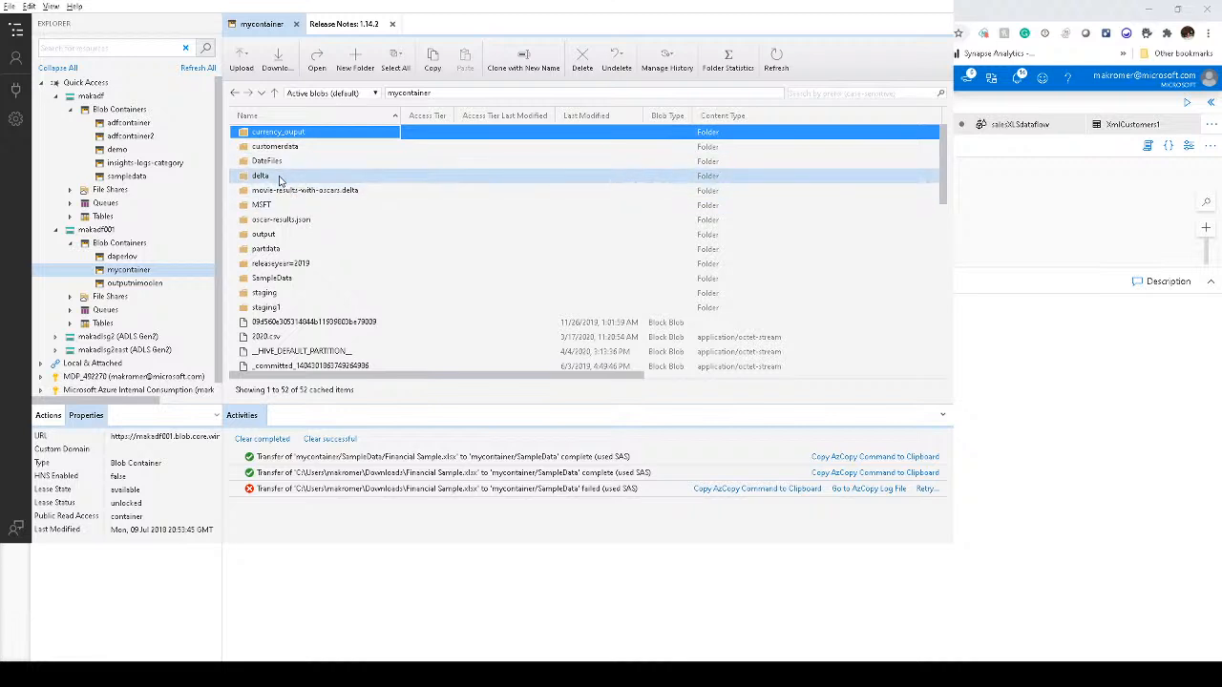
click(168, 546)
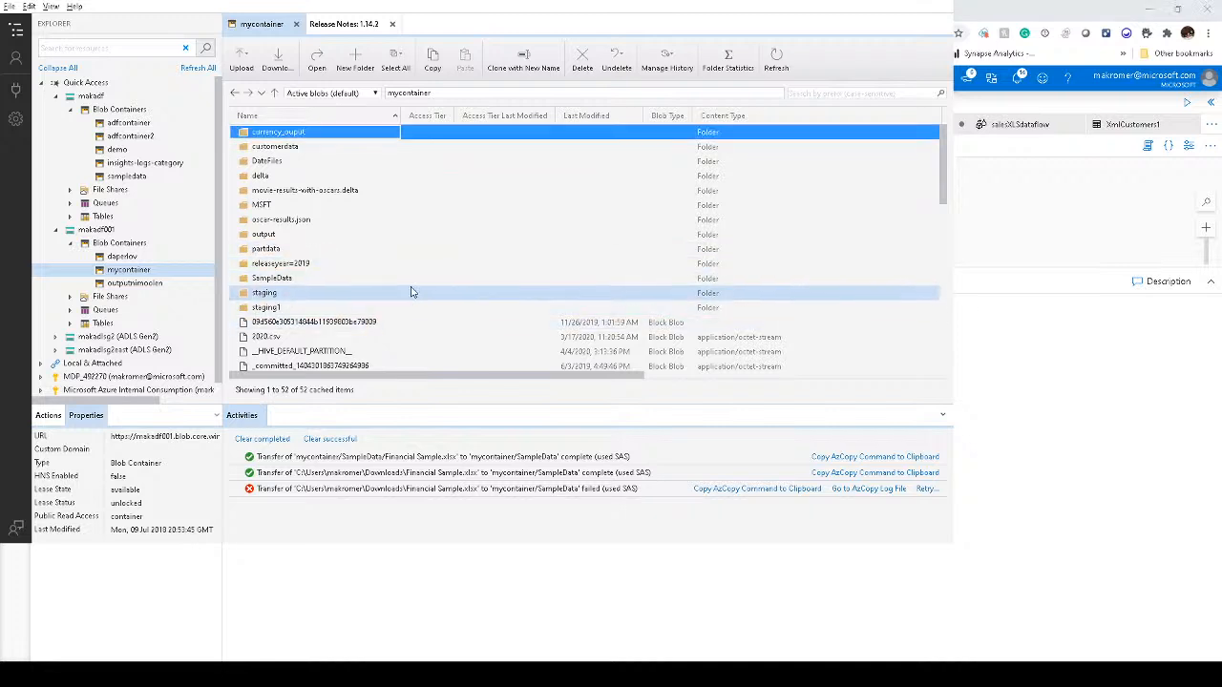
click(317, 118)
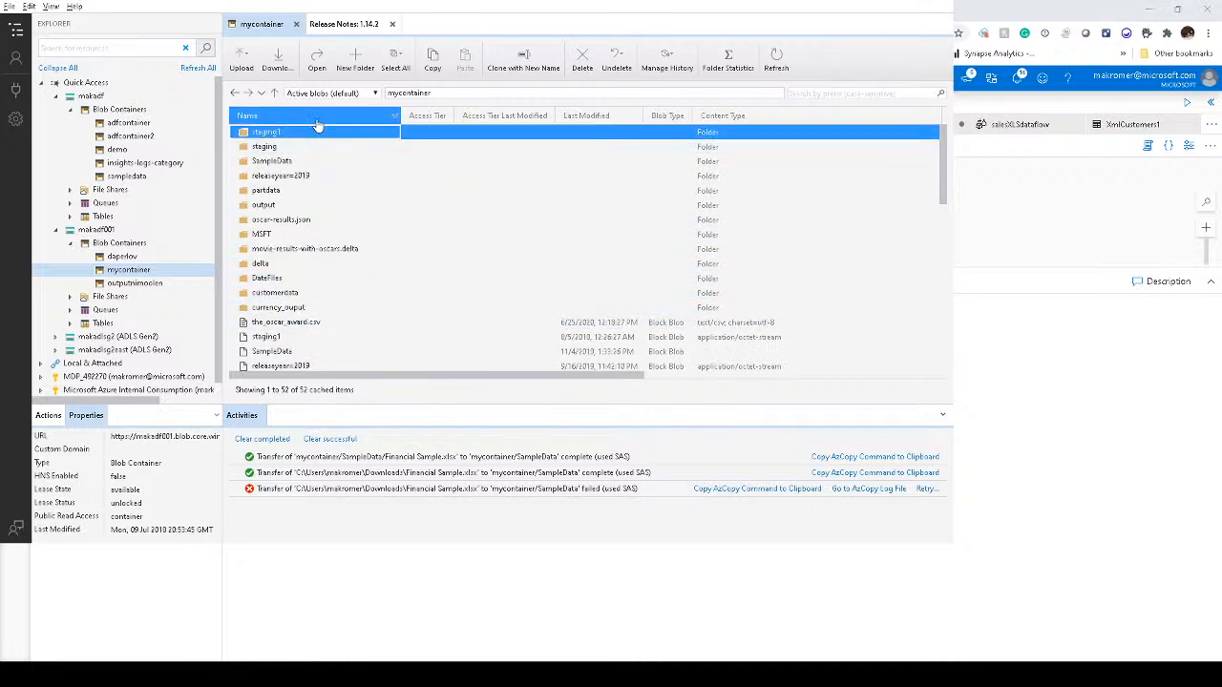
click(317, 118)
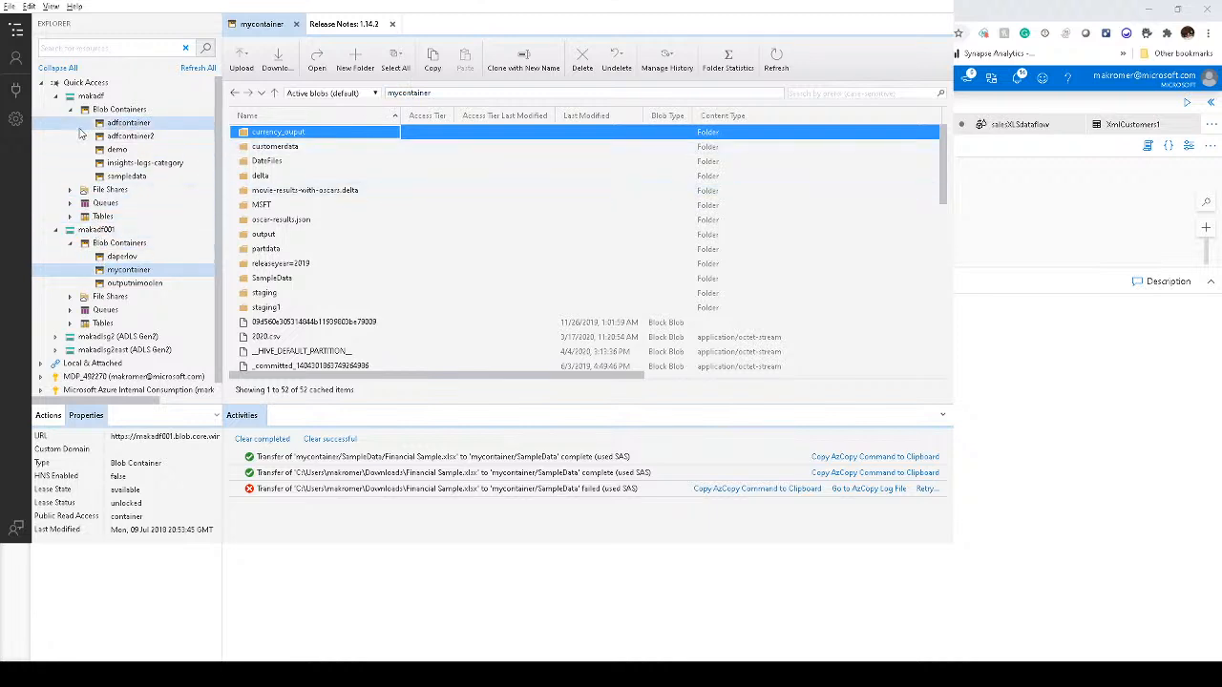
click(126, 122)
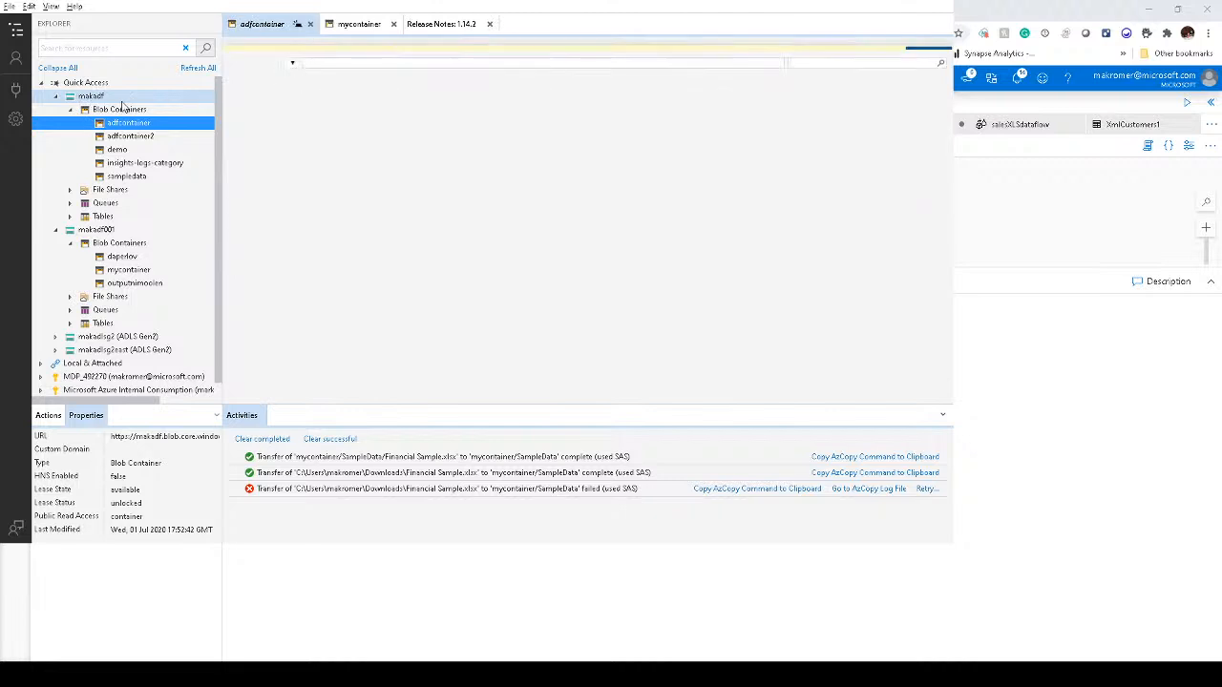
- Open the Delta1 folder in the makadlsg2east account's mycontainer and examine its Parquet files and _delta_log folder
click(55, 350)
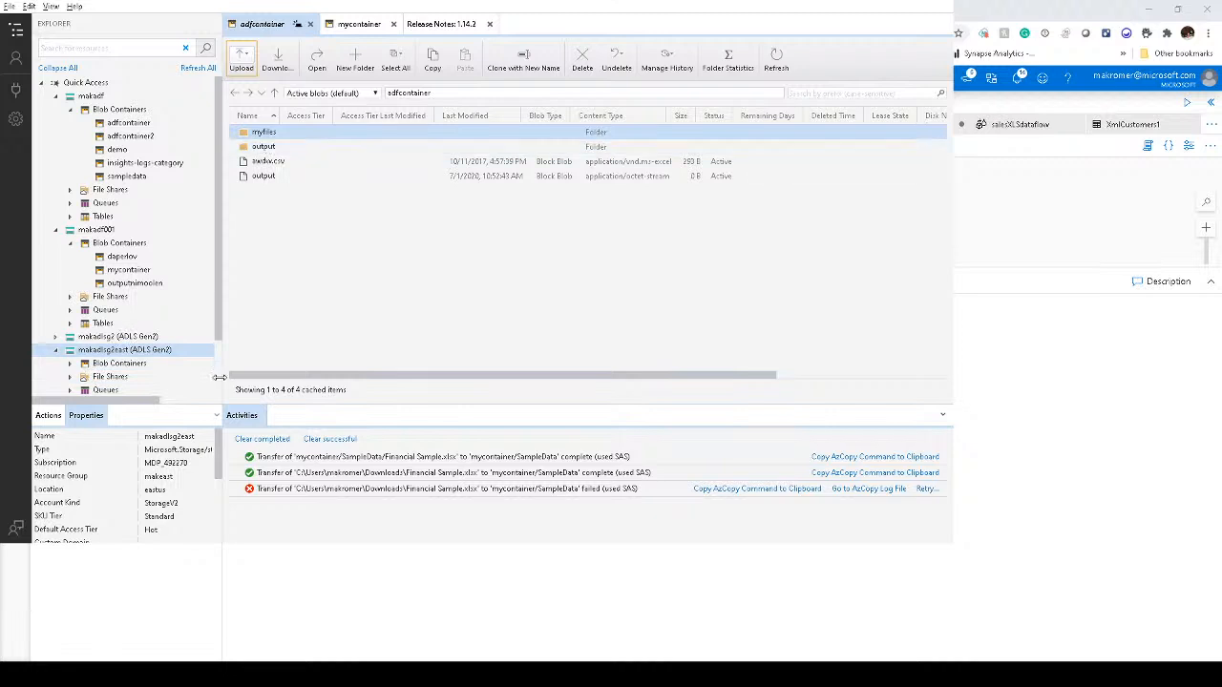
scroll(71, 301, down, 2)
click(71, 301)
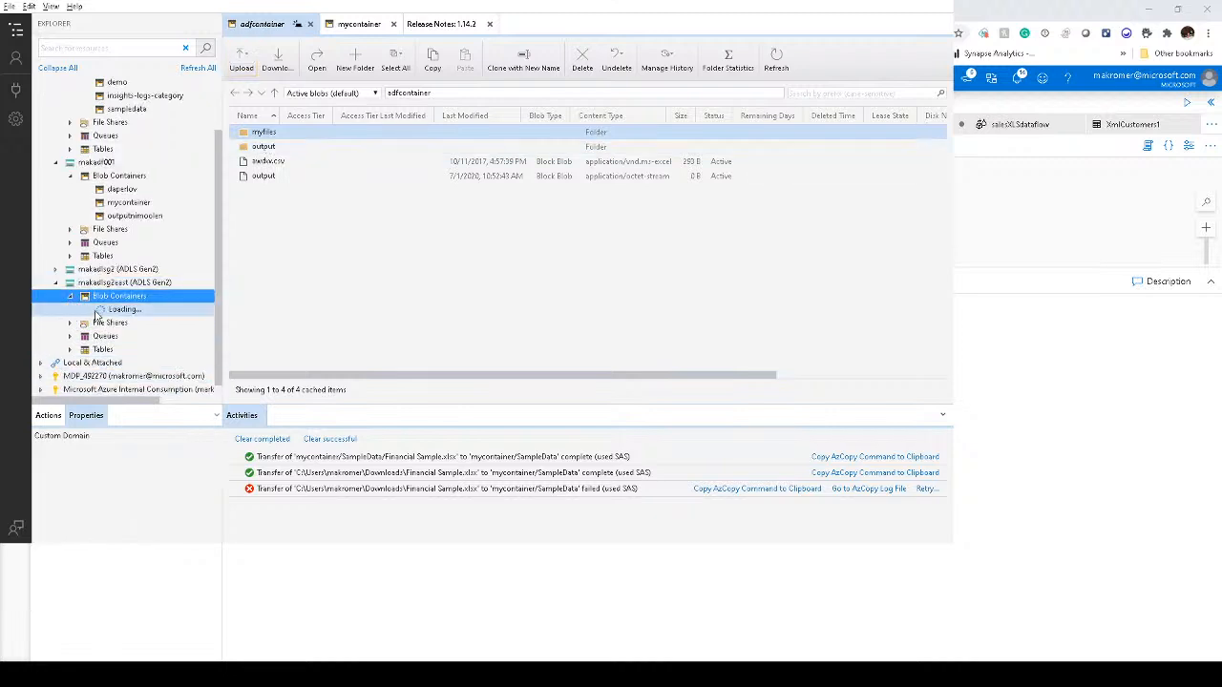
click(137, 312)
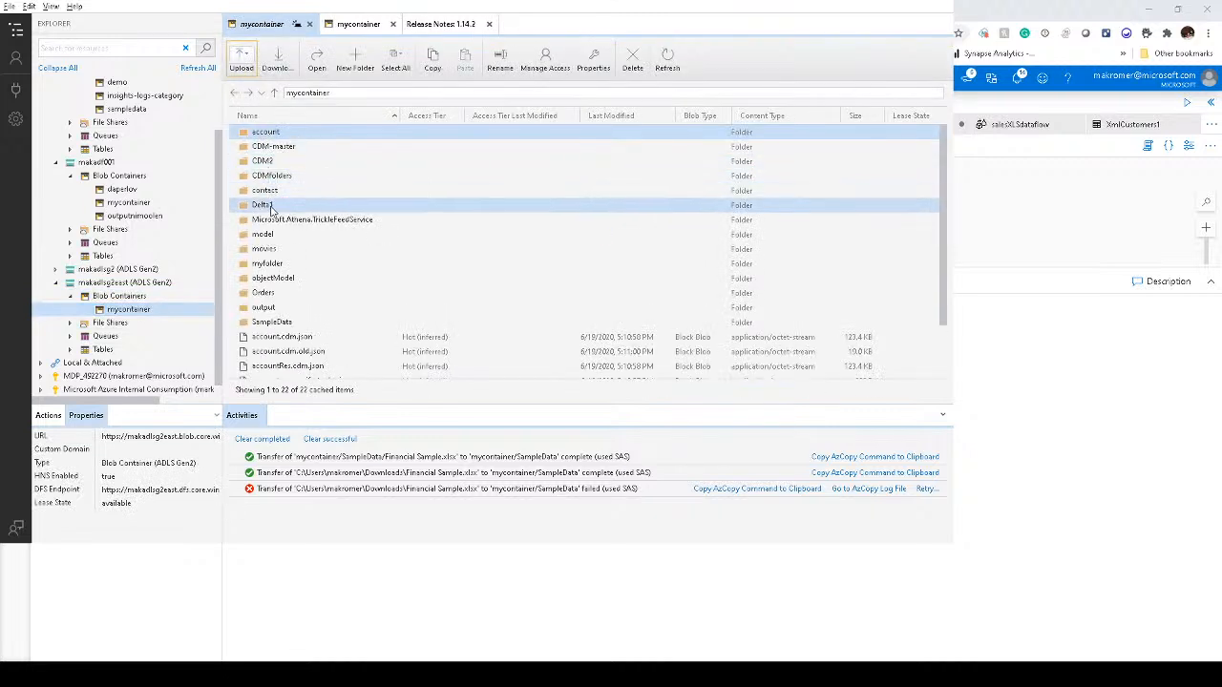
double_click(270, 206)
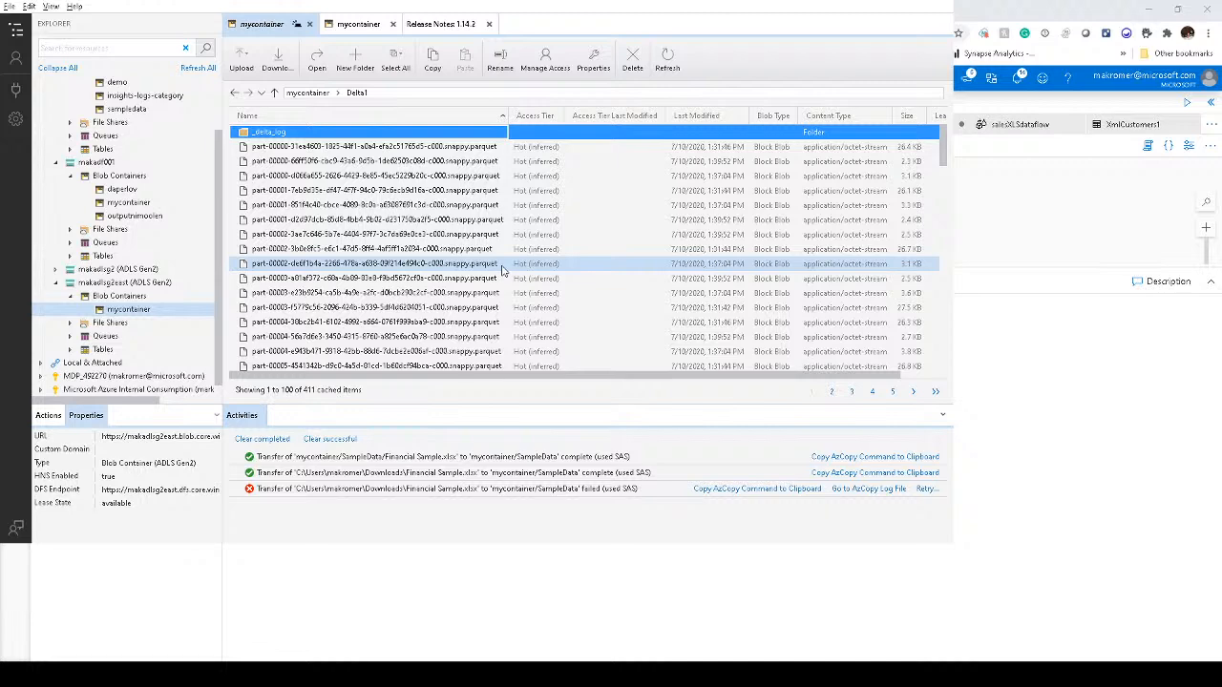
scroll(503, 271, down, 5)
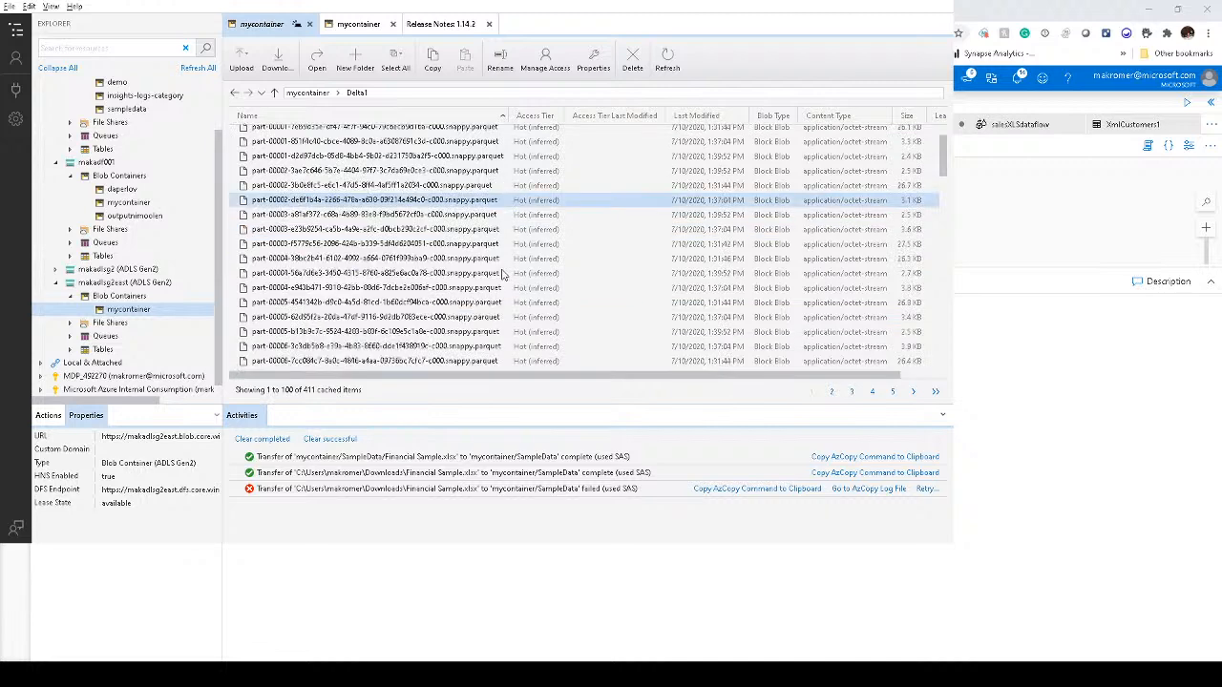
scroll(509, 324, up, 4)
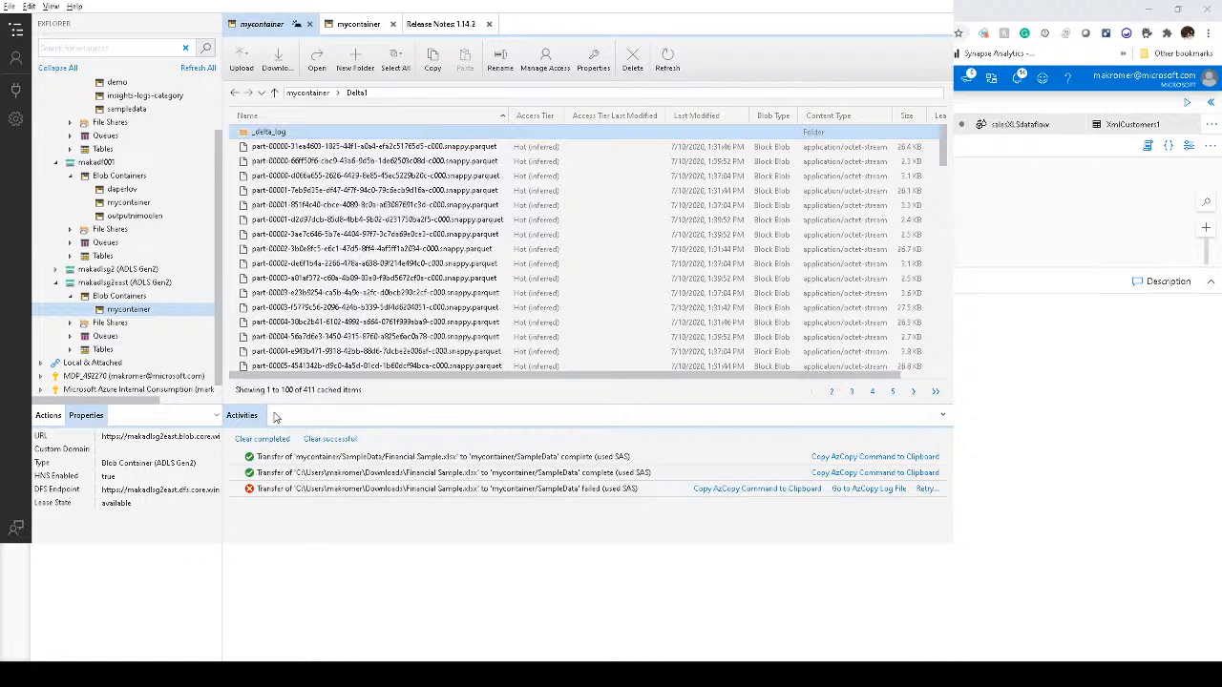
- Switch back to Data Factory, enlarge DeltaFlow1's graph area and examine source1's movie data preview
click(374, 571)
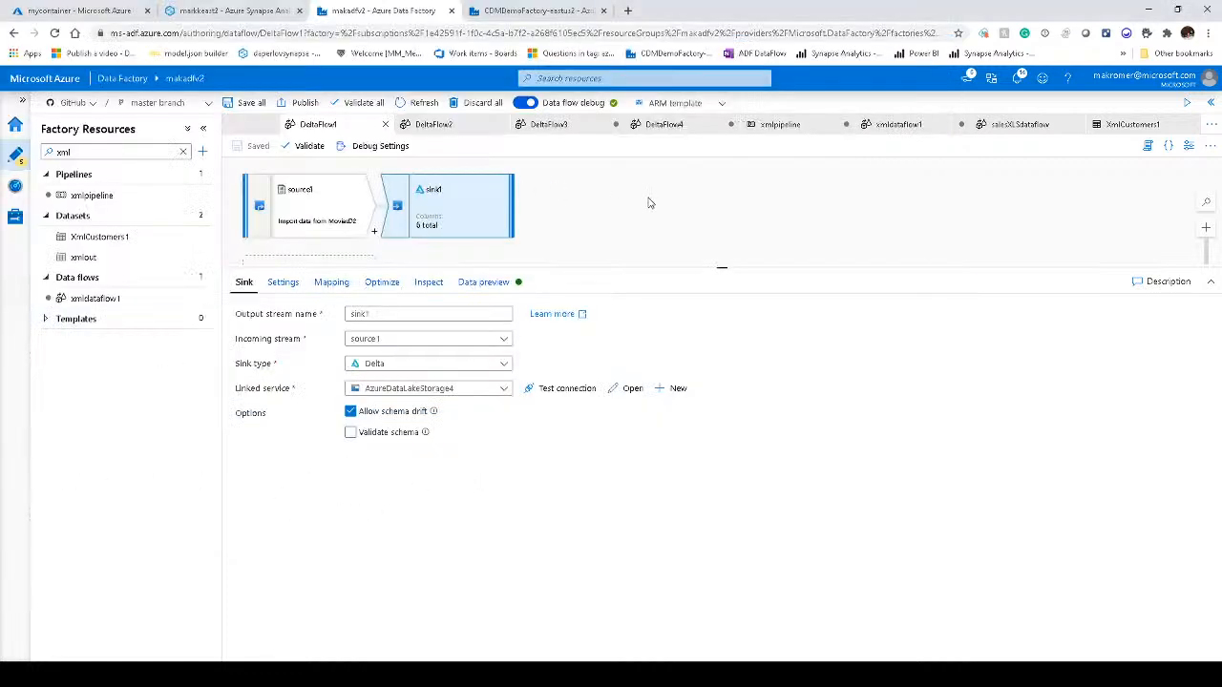
drag(654, 268, 652, 321)
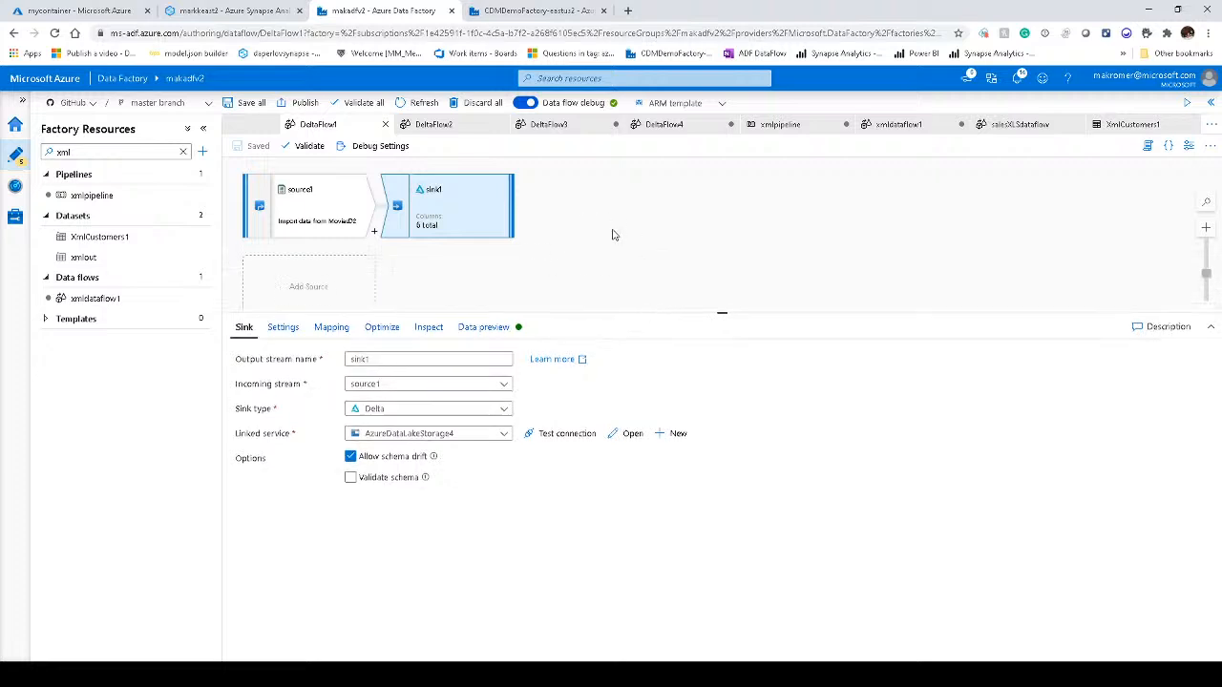
click(286, 221)
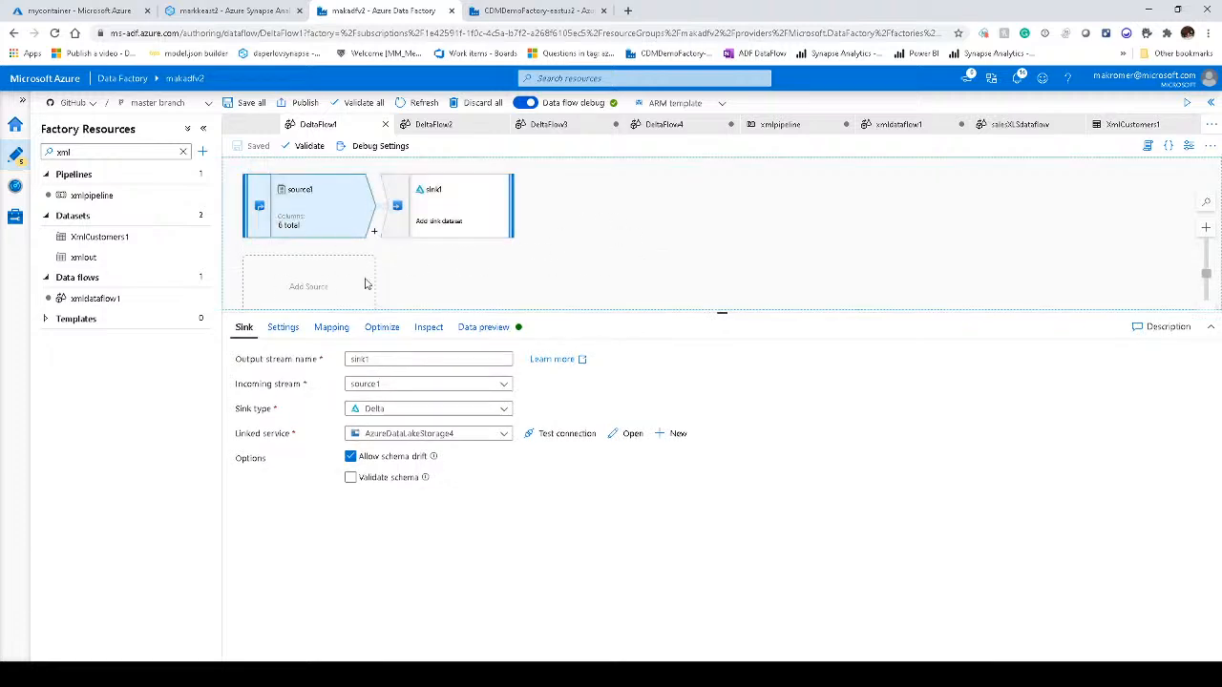
click(313, 217)
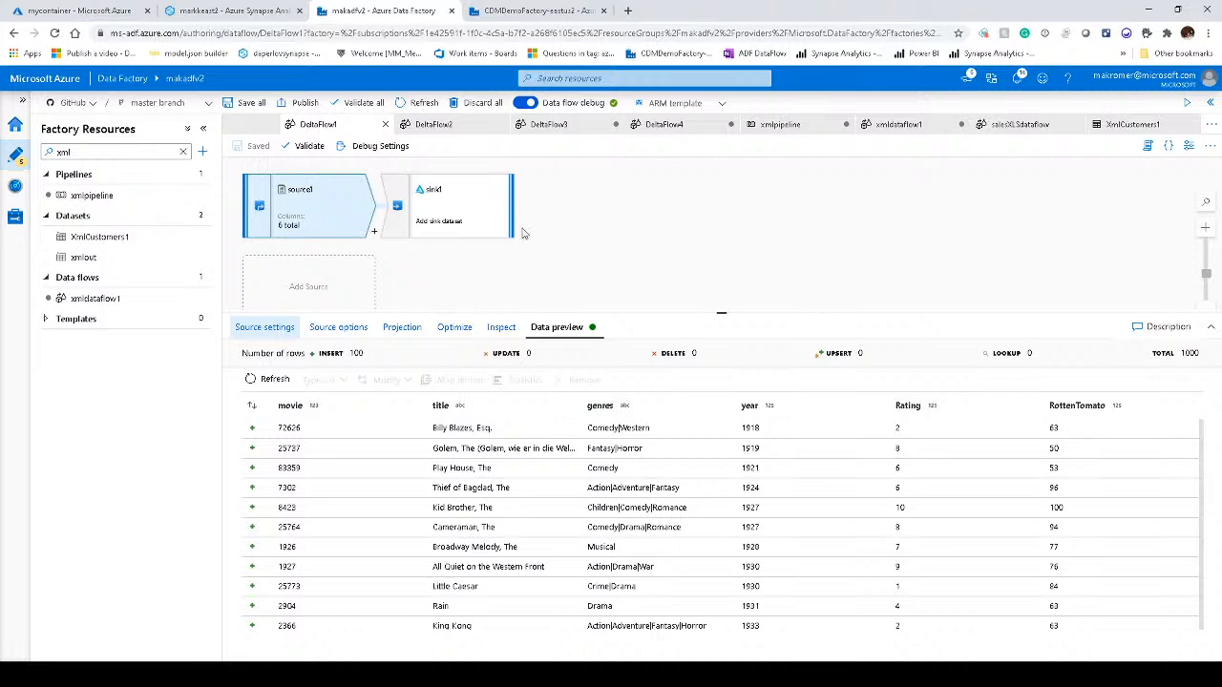
- Review sink1's Delta settings and column mapping options in DeltaFlow1
click(288, 326)
click(429, 212)
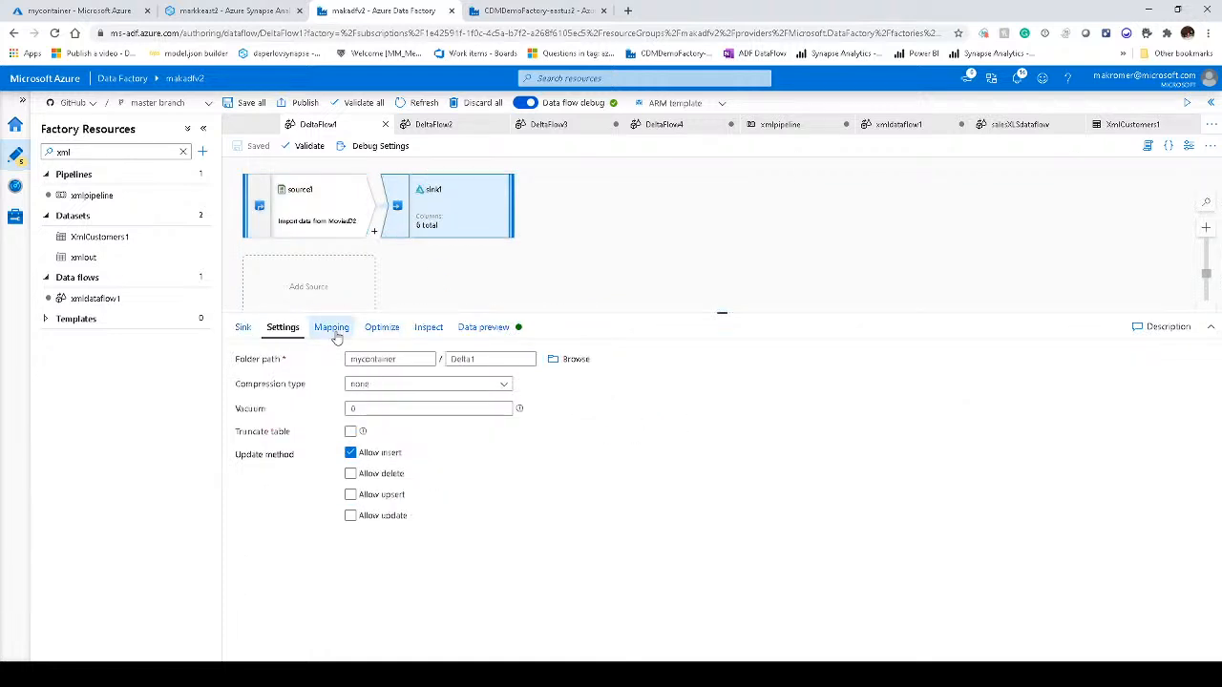
click(335, 334)
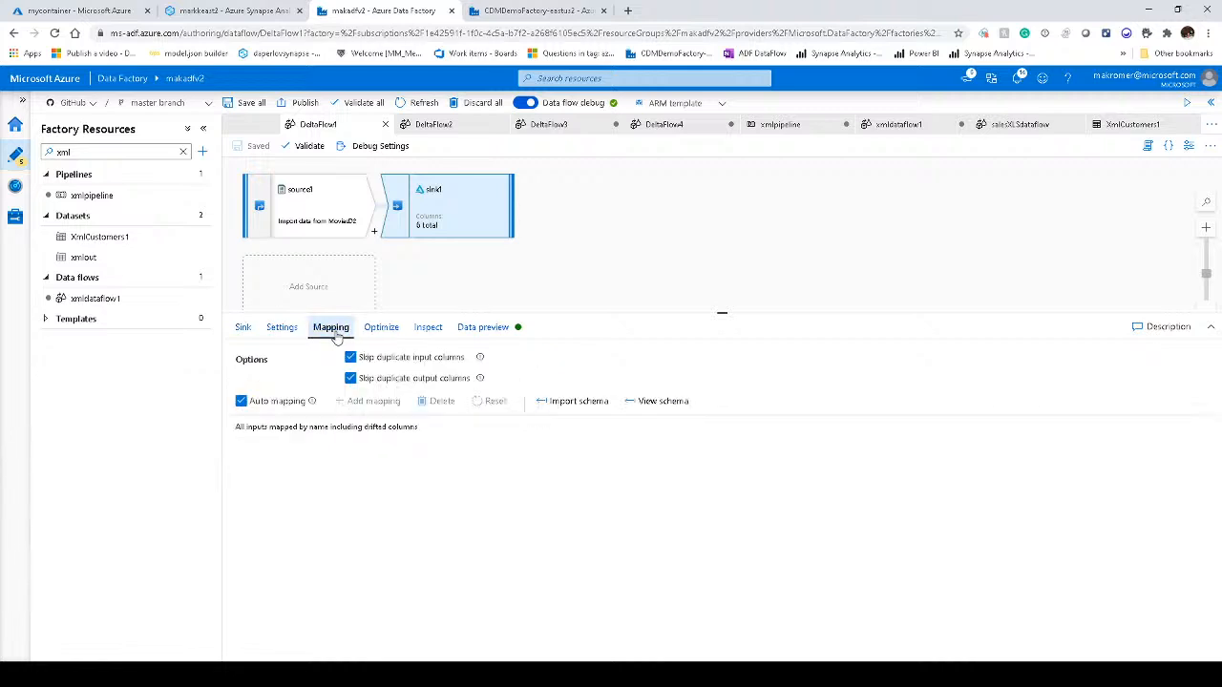
- Refresh DeltaFlow1 sink1's data preview, enlarge the configuration pane and examine the movie rows
click(462, 330)
click(269, 379)
drag(400, 311, 401, 288)
drag(400, 253, 400, 252)
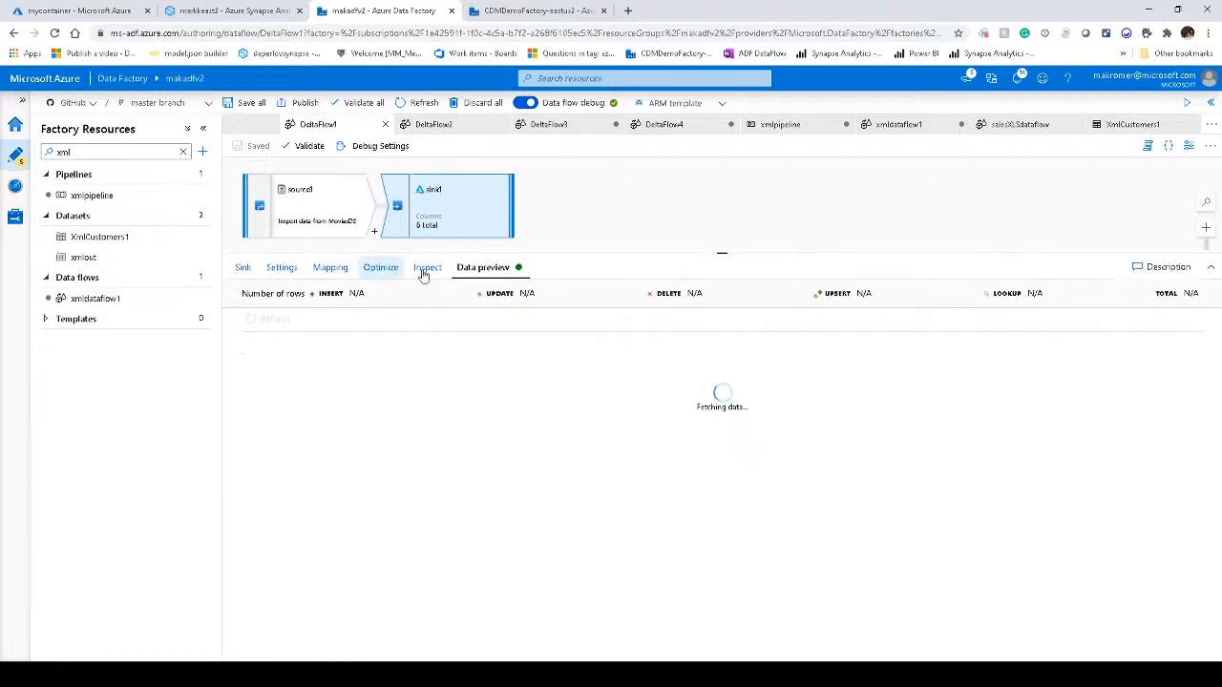
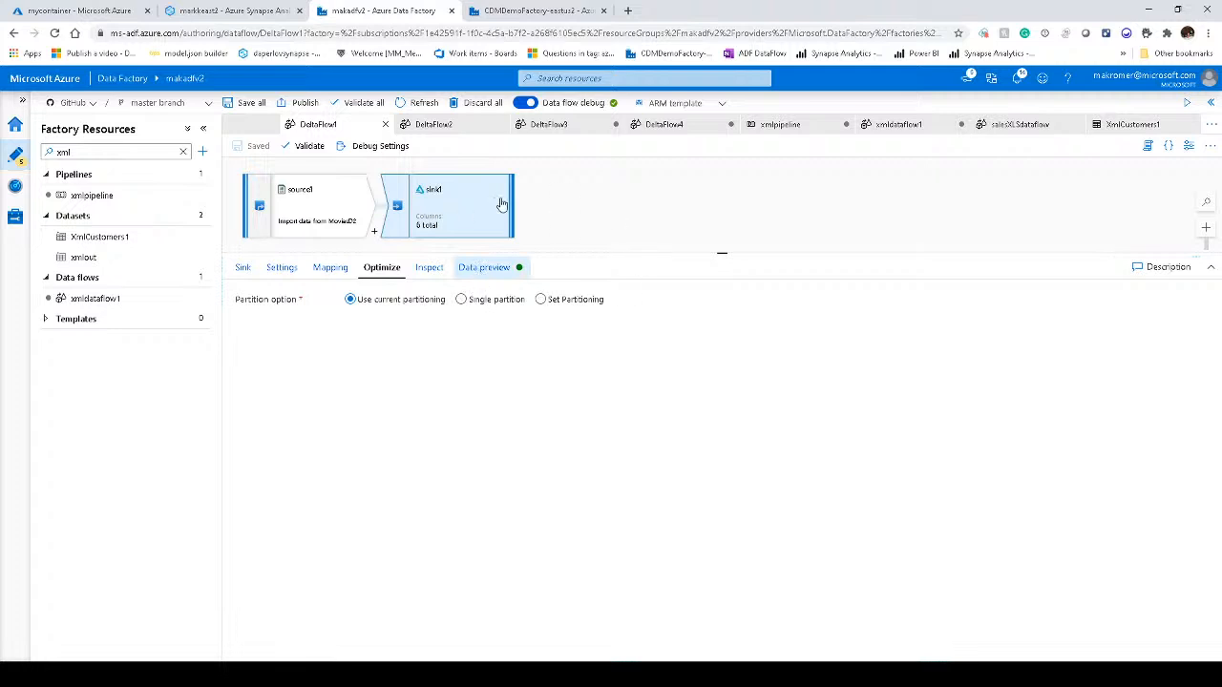
click(484, 267)
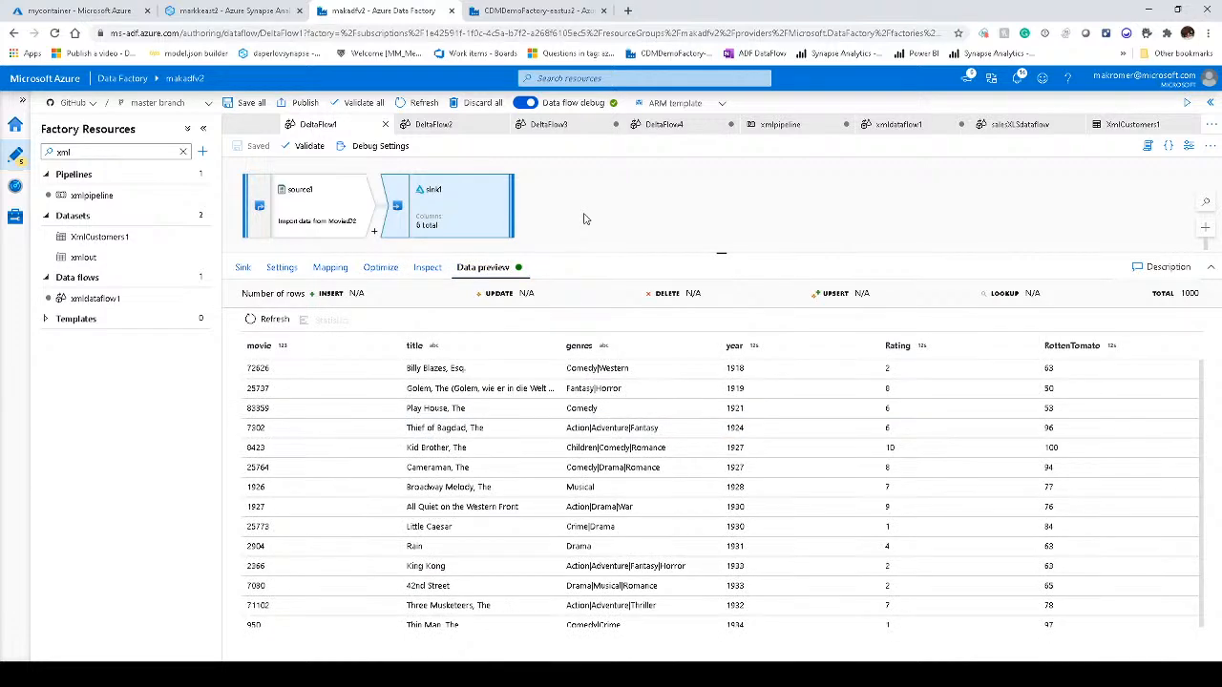
- Switch to DeltaFlow2 and review source1's data preview, inline Delta source type, and folder and time travel options
click(468, 132)
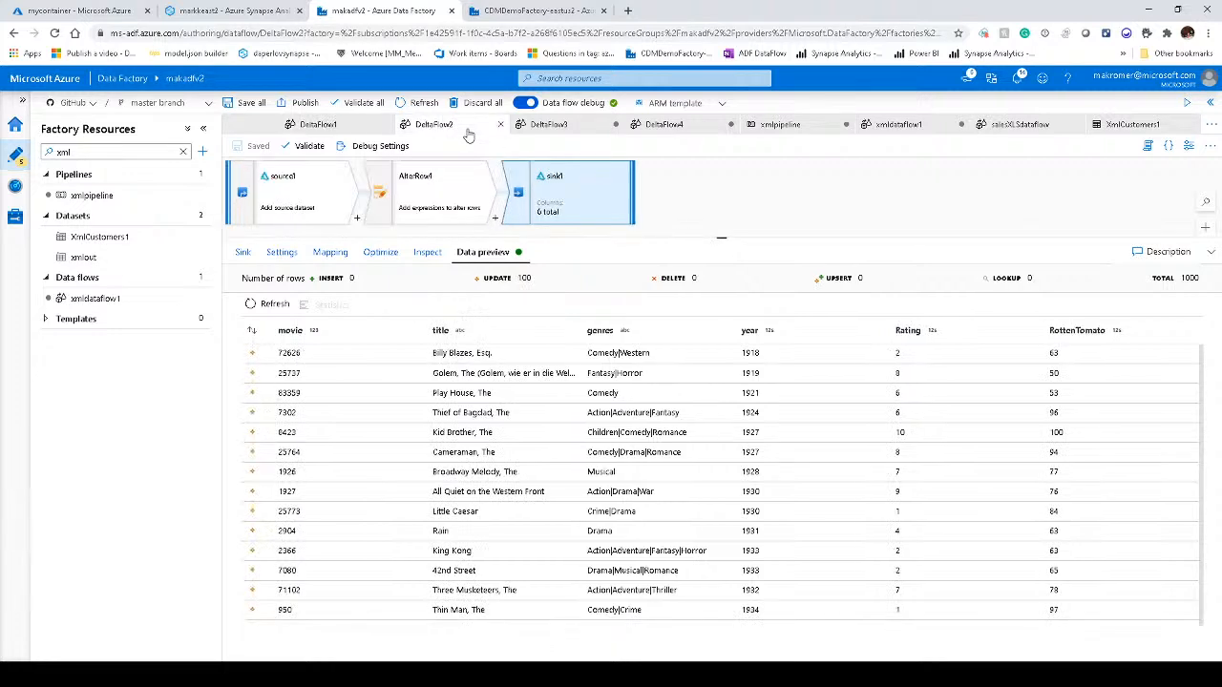
click(286, 207)
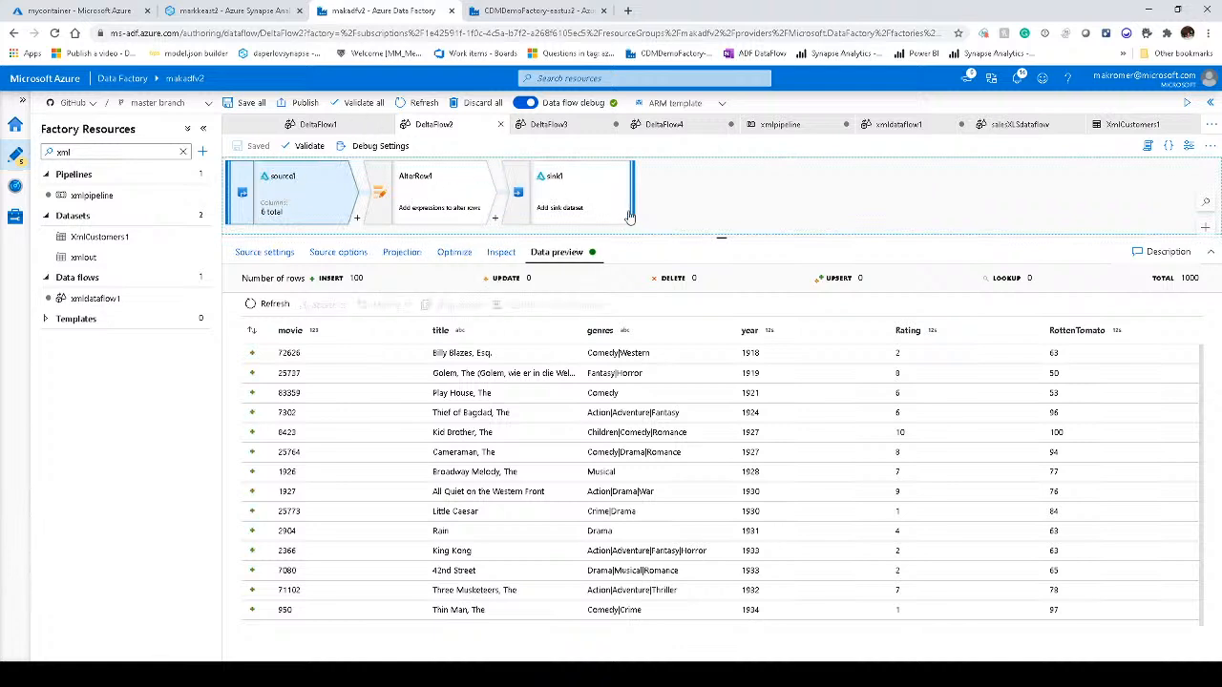
click(277, 254)
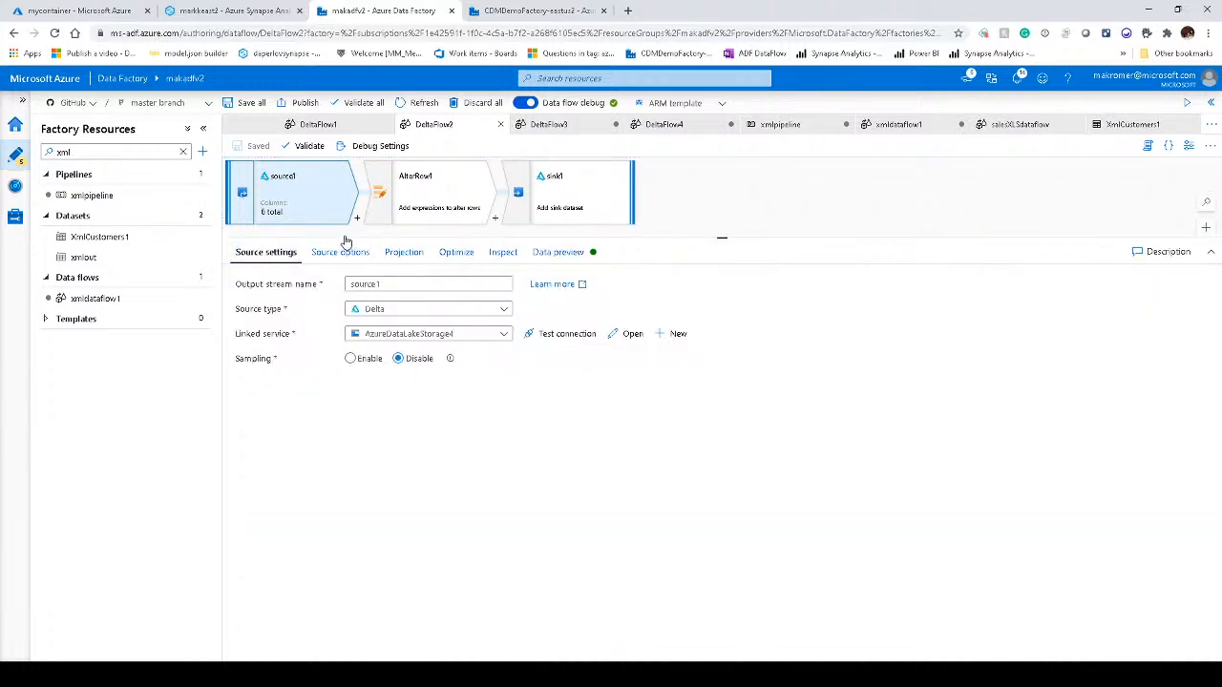
click(375, 315)
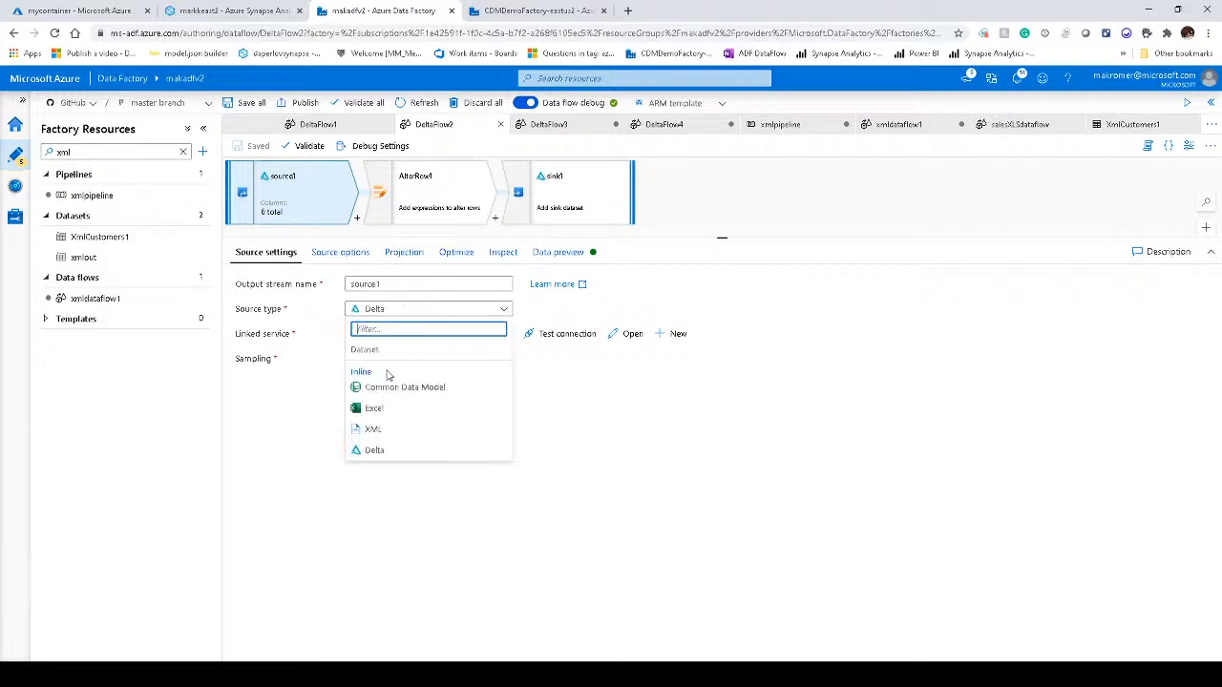
click(379, 452)
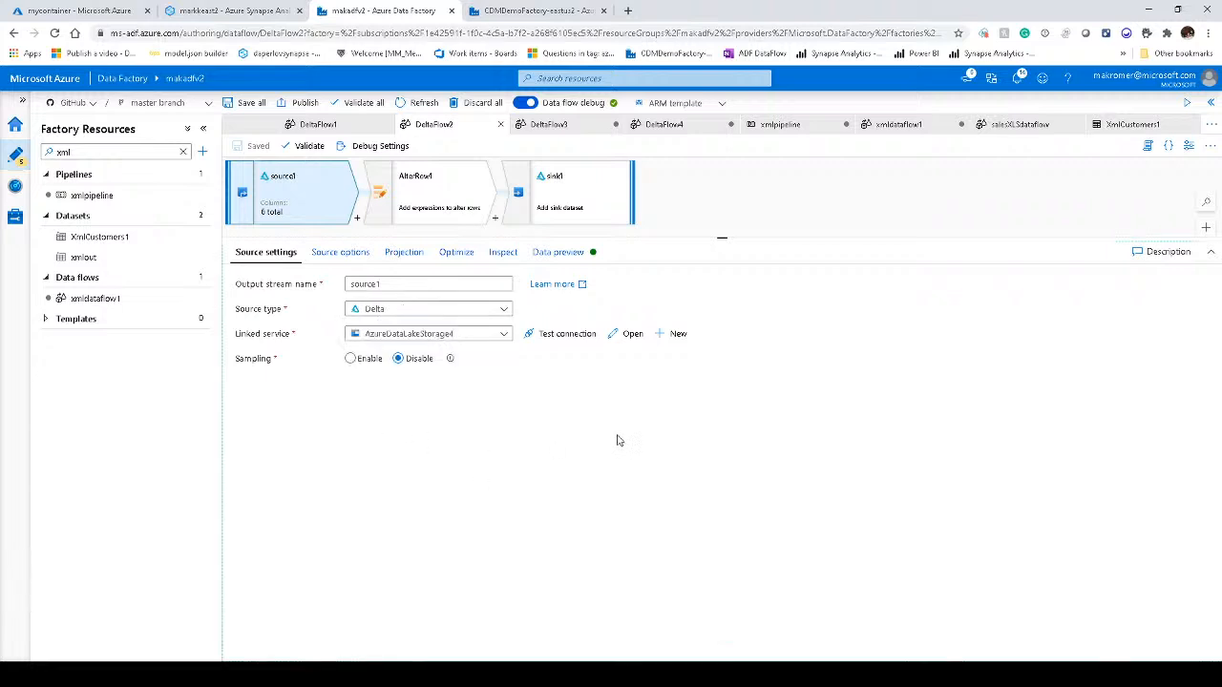
click(334, 252)
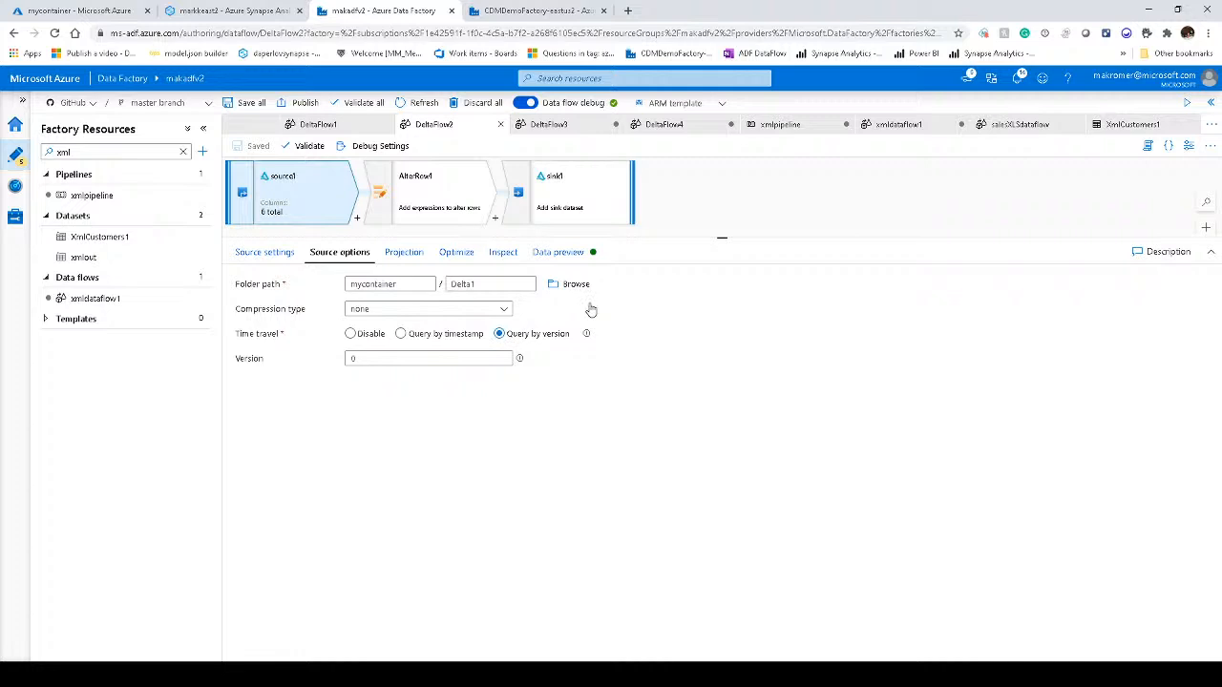
- Examine DeltaFlow2 sink1's data preview, then its update method and key column settings
click(571, 208)
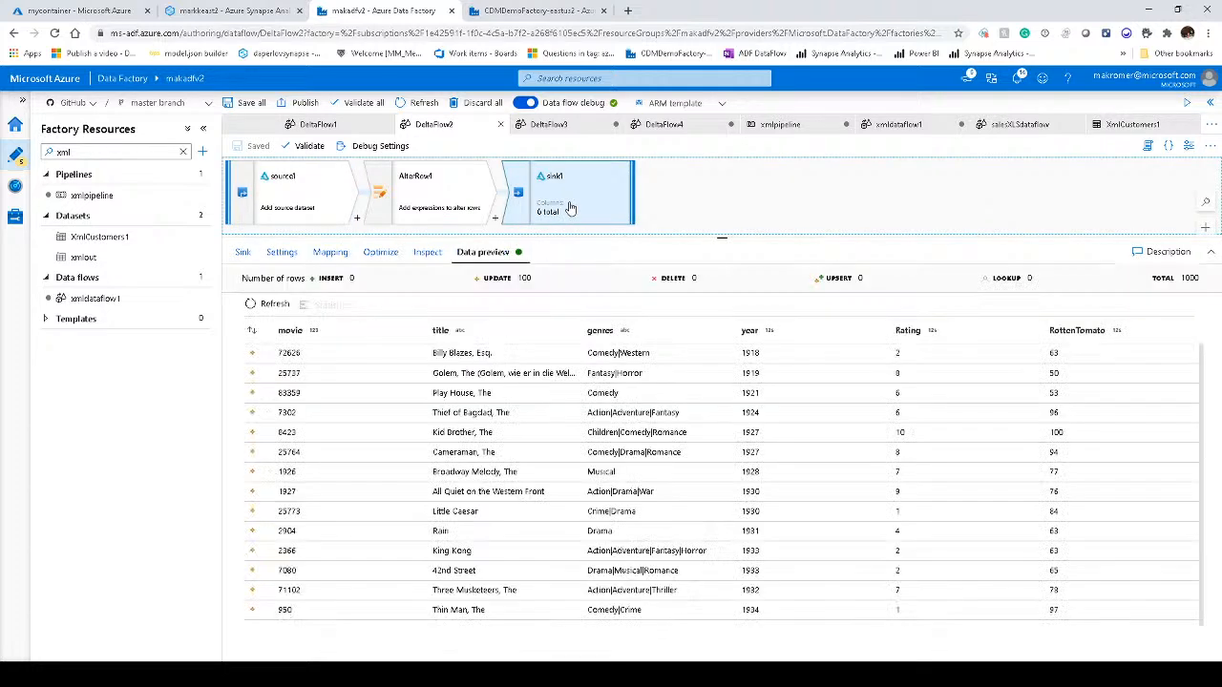
click(283, 255)
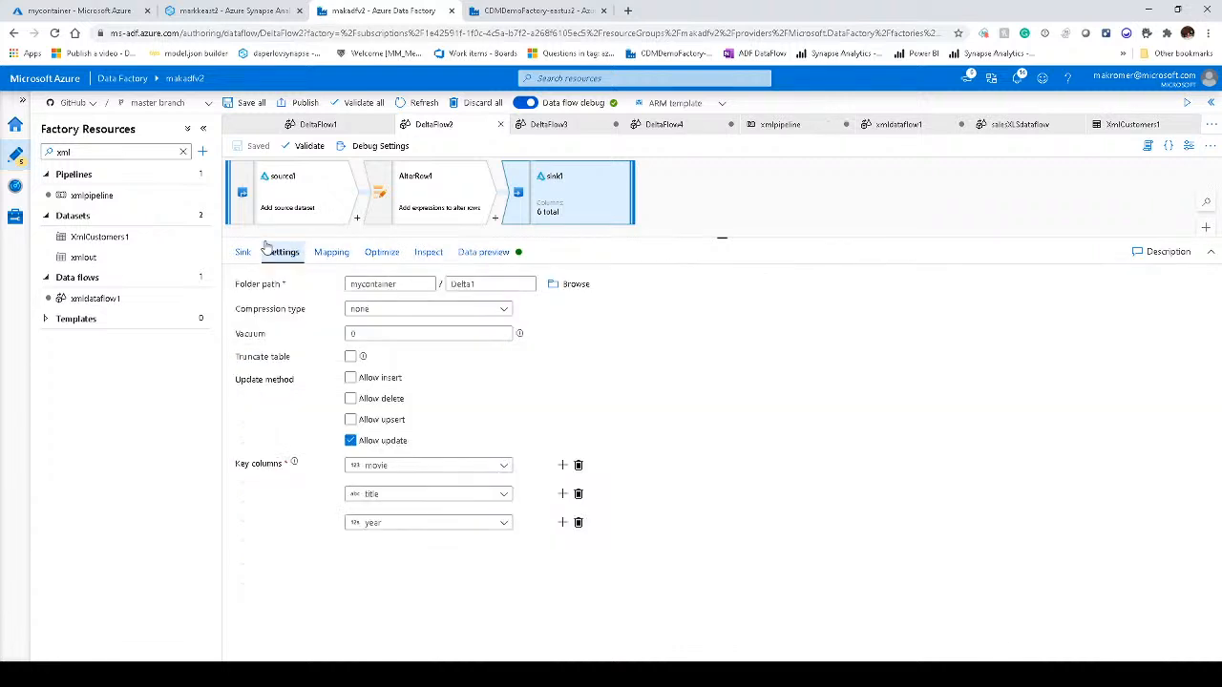
- Review AlterRow1's update condition in DeltaFlow2, then return to sink1's update method and key column settings
mouse_move(521, 336)
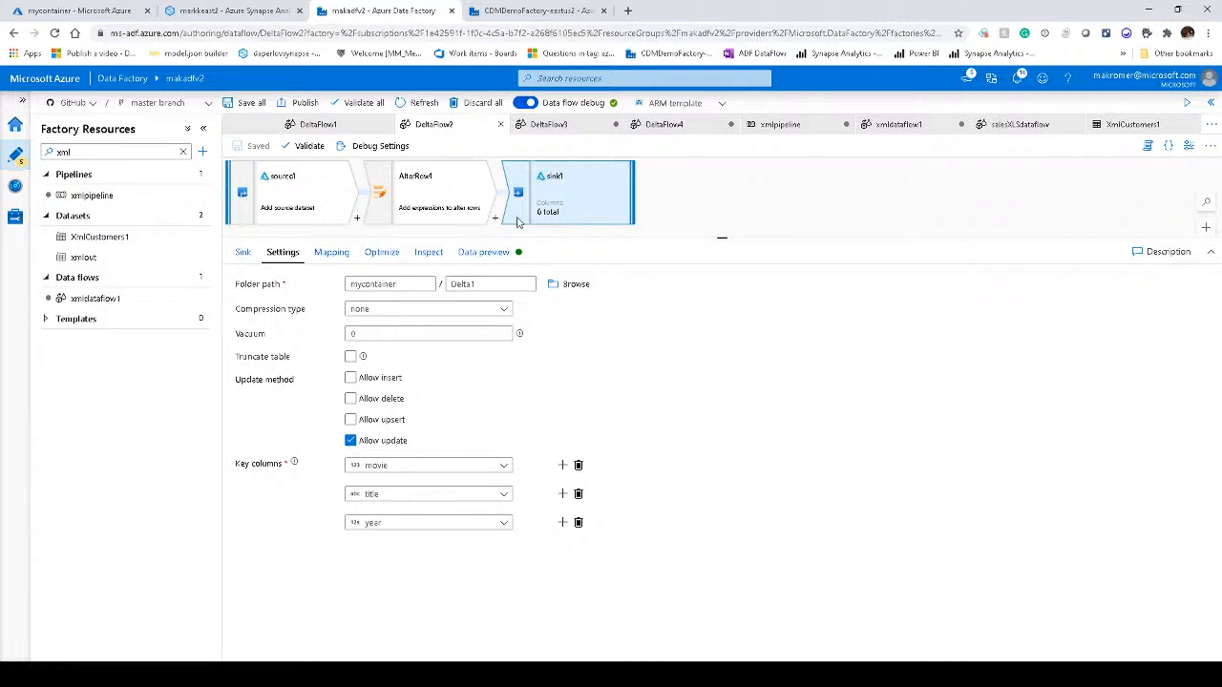
click(410, 181)
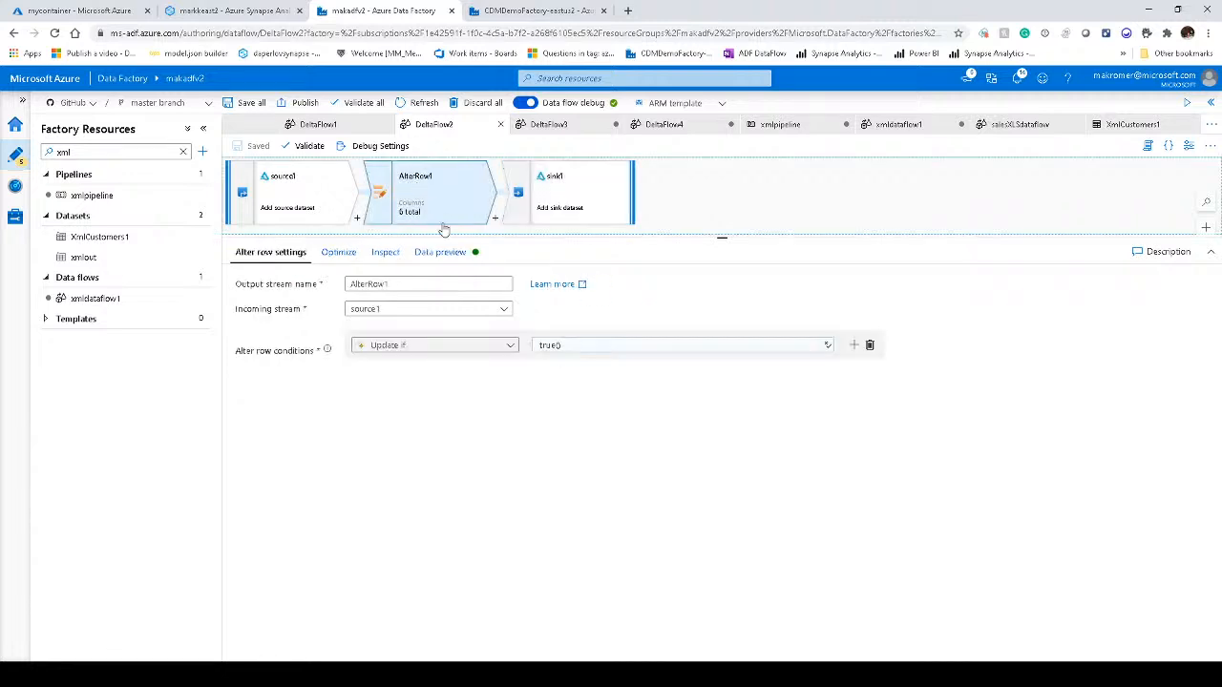
click(578, 348)
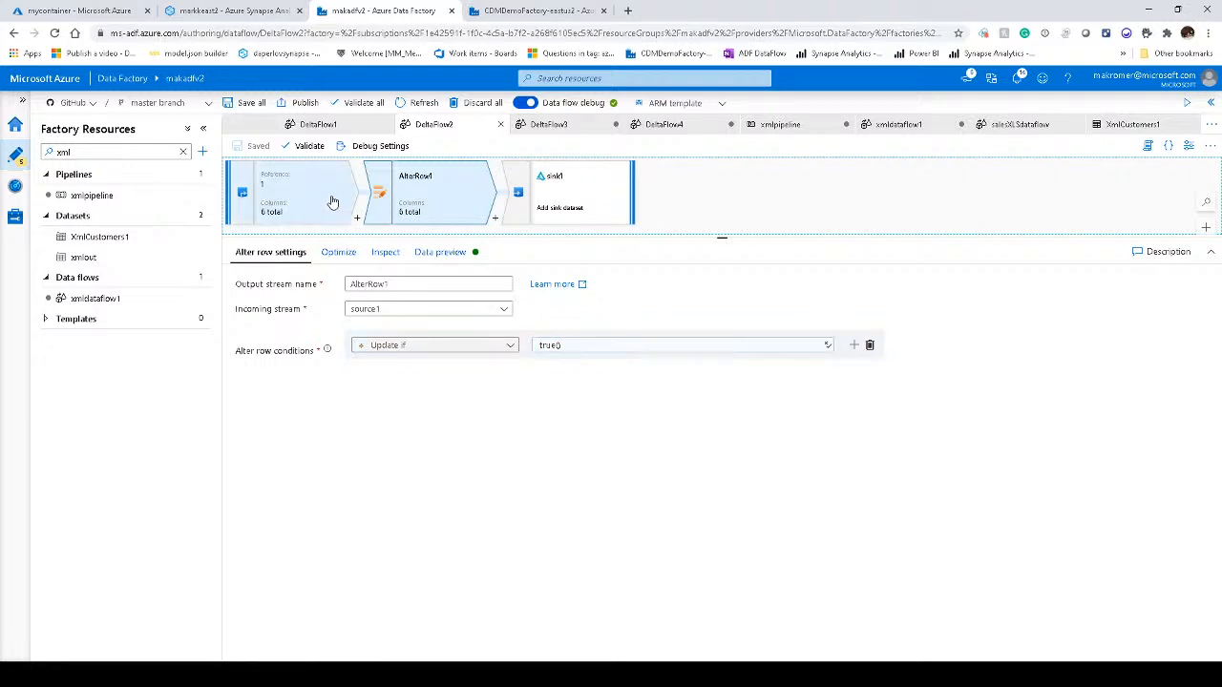
click(548, 207)
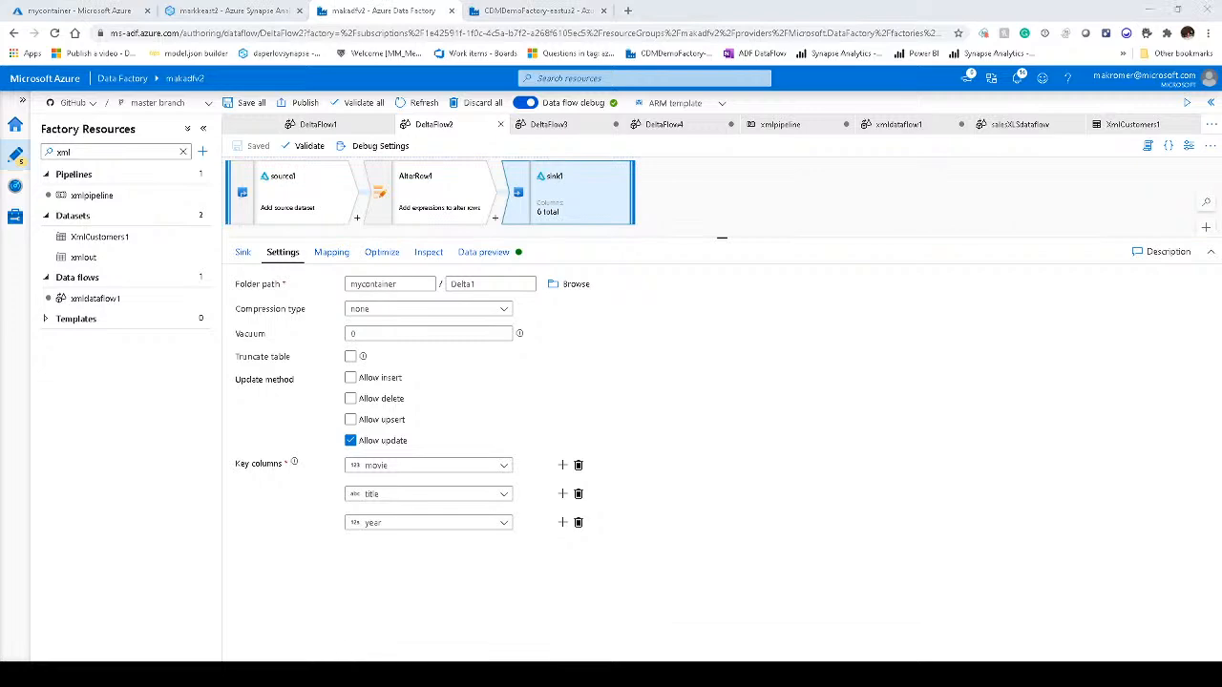
- Switch to Azure Storage Explorer, examine the Delta1 folder's Parquet files and _delta_log in mycontainer, and return to Data Factory
key(alt+Tab)
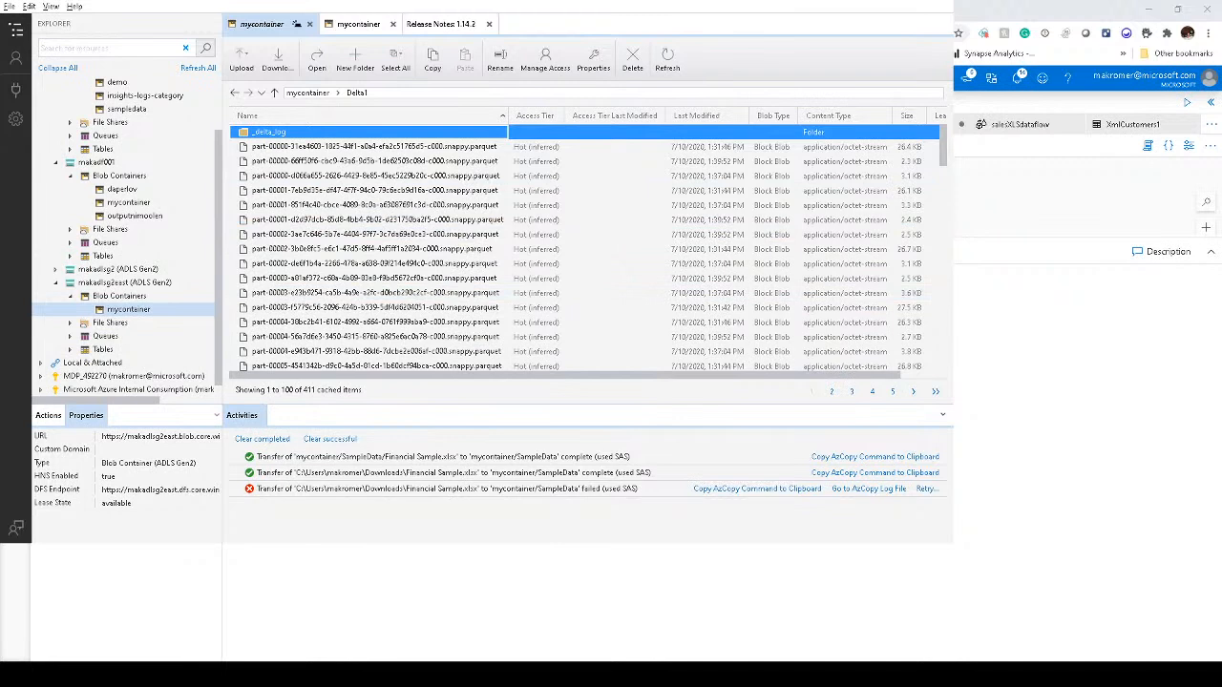
click(766, 654)
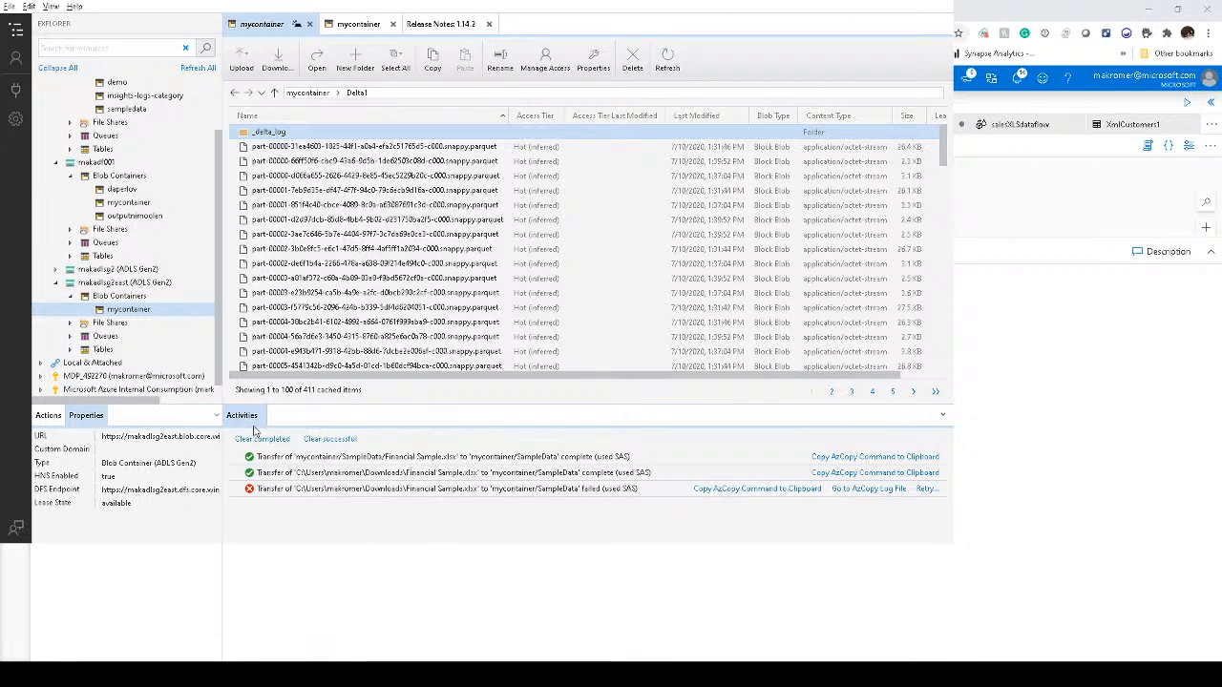
key(alt+Tab)
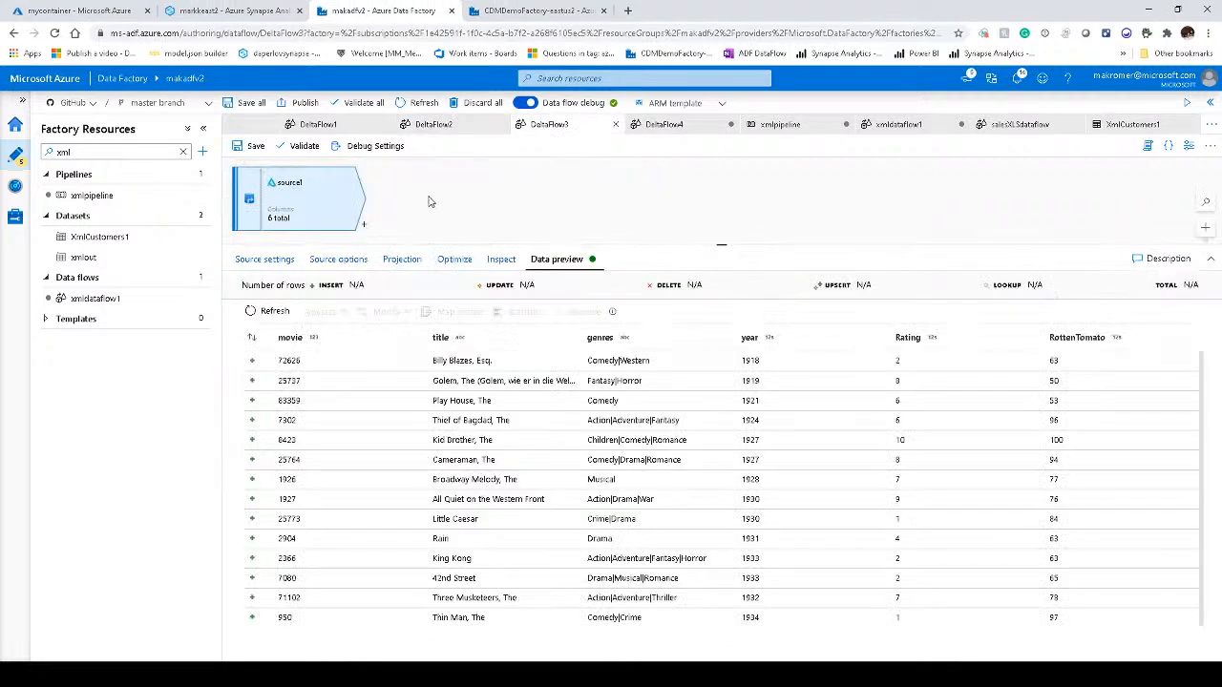
- Review DeltaFlow4's AlterRow1 delete condition and sink1's update method and key column settings
click(667, 134)
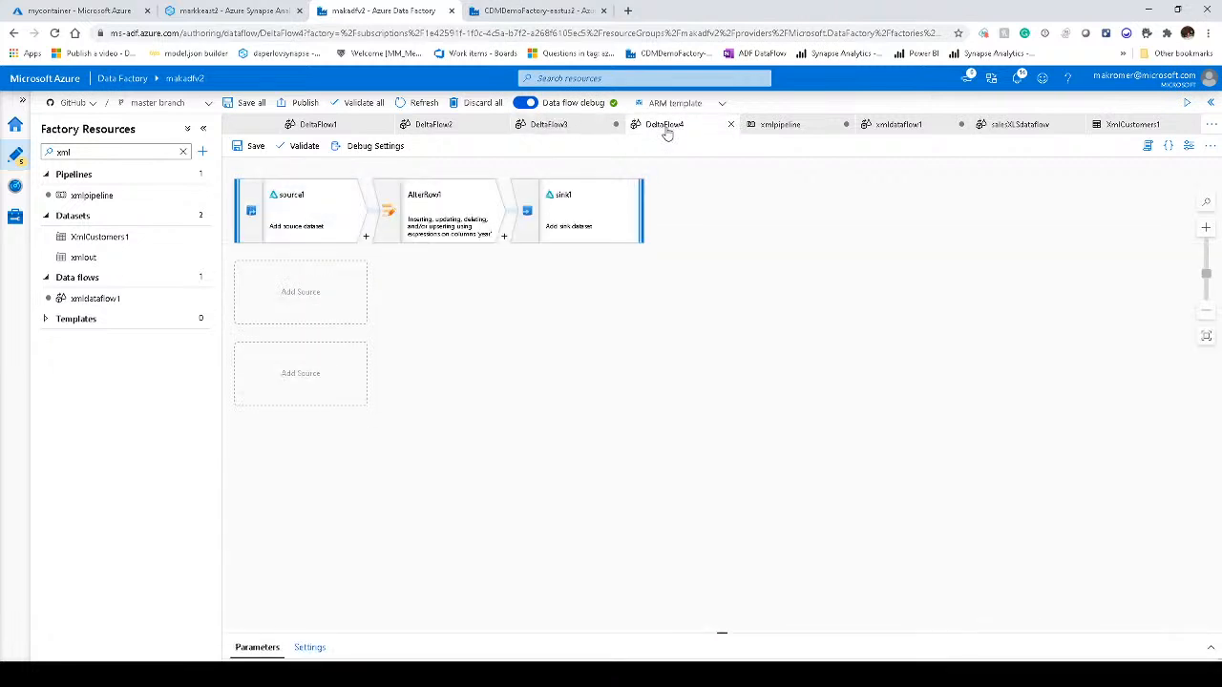
click(435, 230)
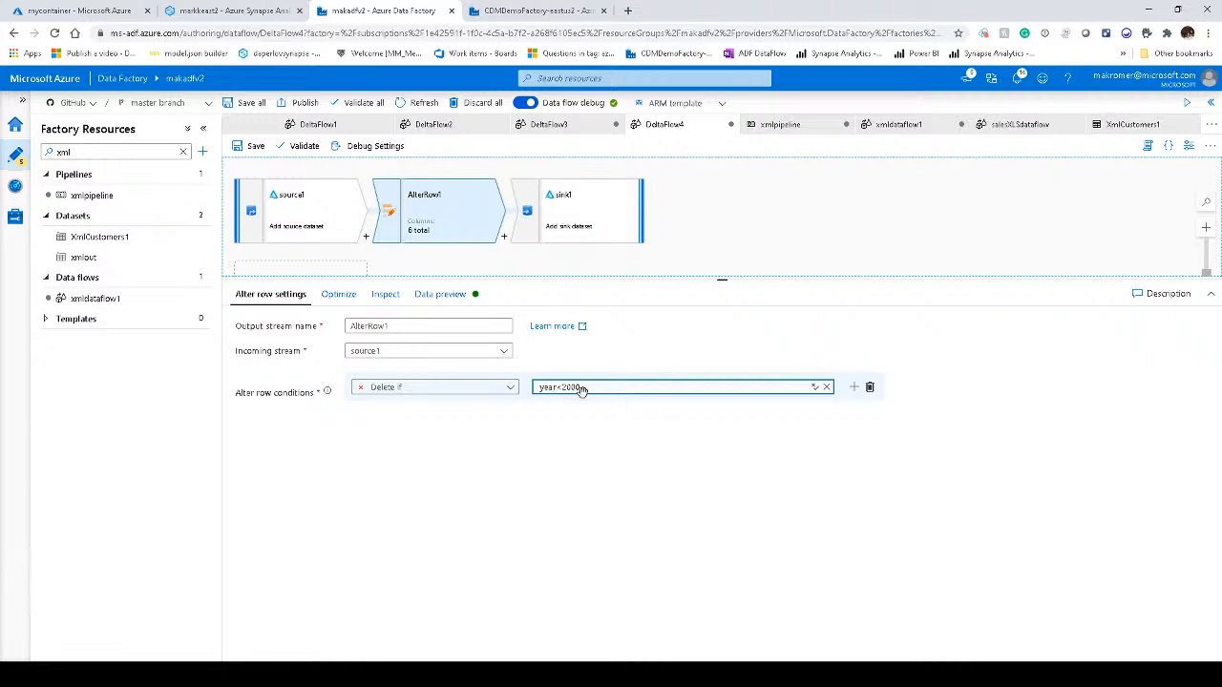
click(565, 230)
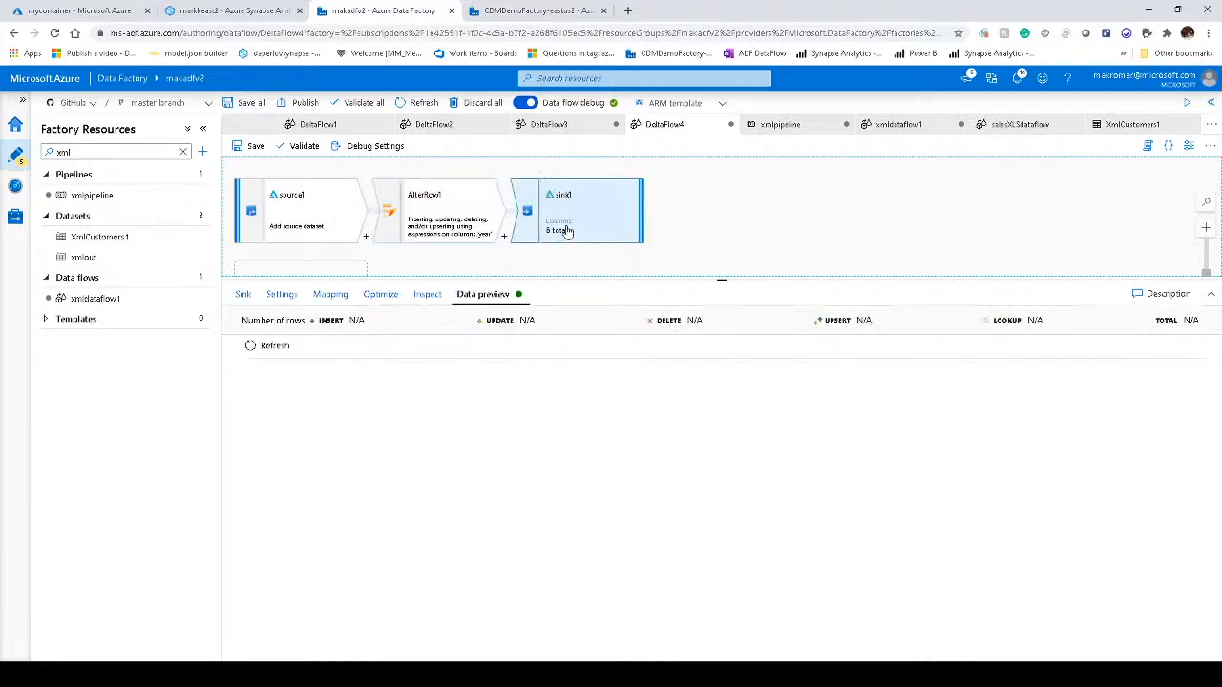
click(282, 294)
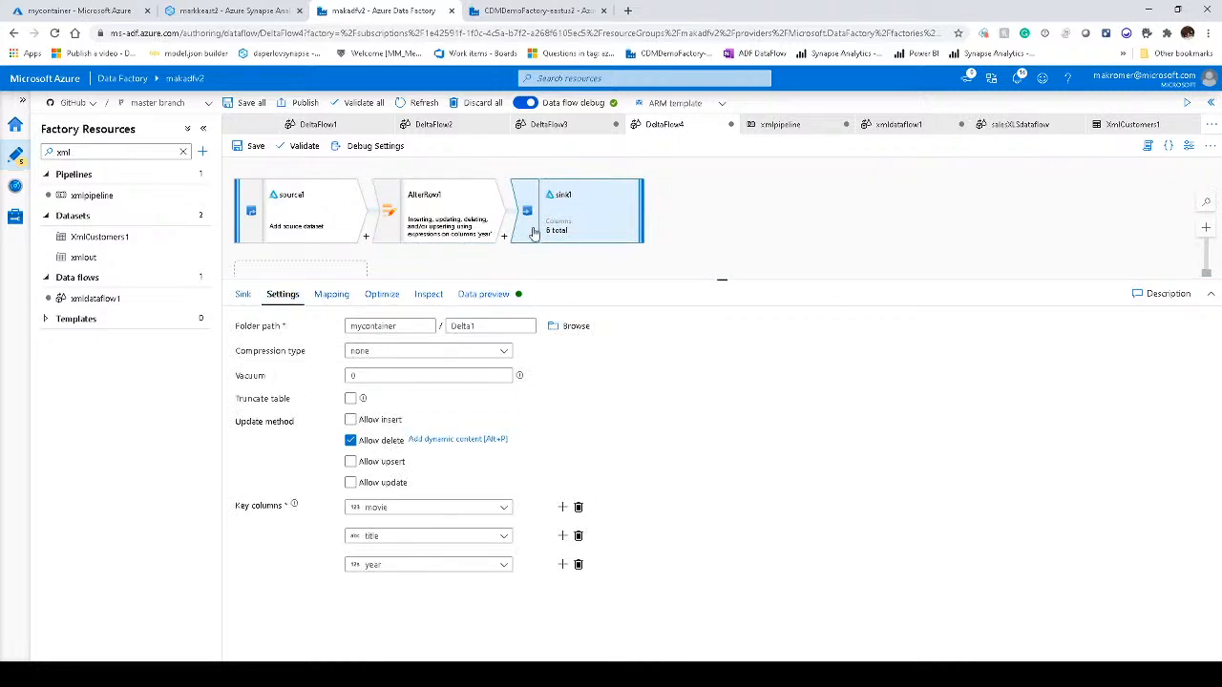
- In DeltaFlow3, set source1's time travel query to version 2 and refresh its data preview
click(553, 128)
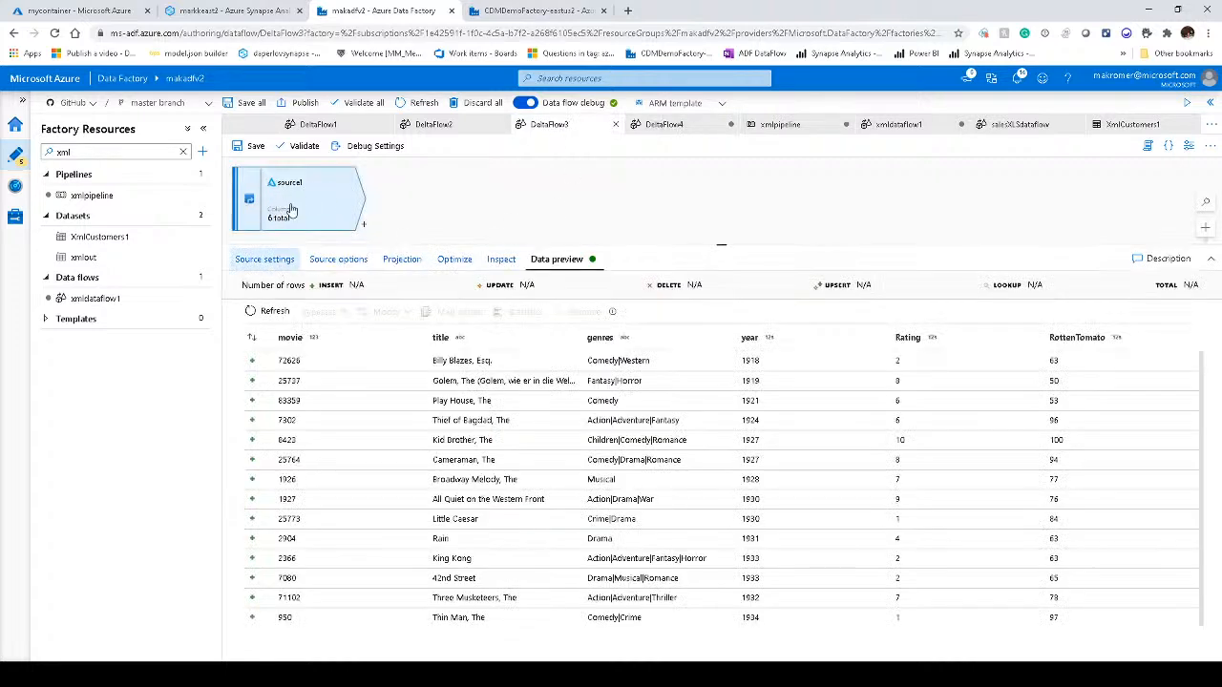
click(319, 266)
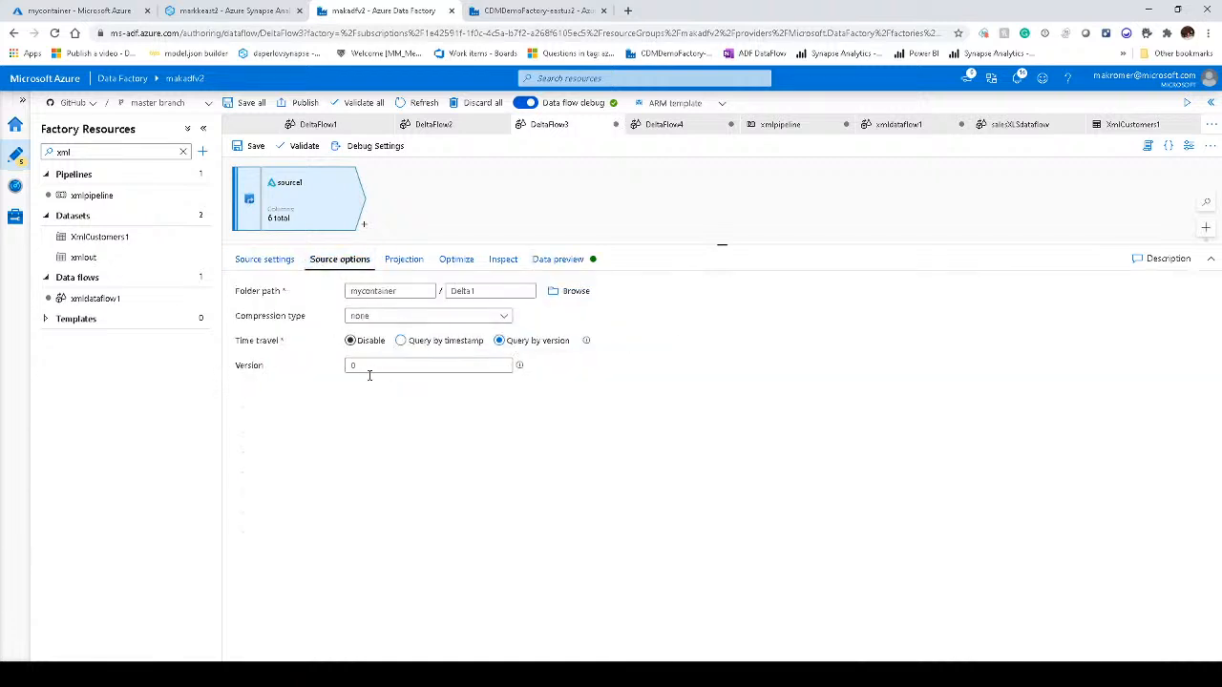
click(381, 365)
text(2)
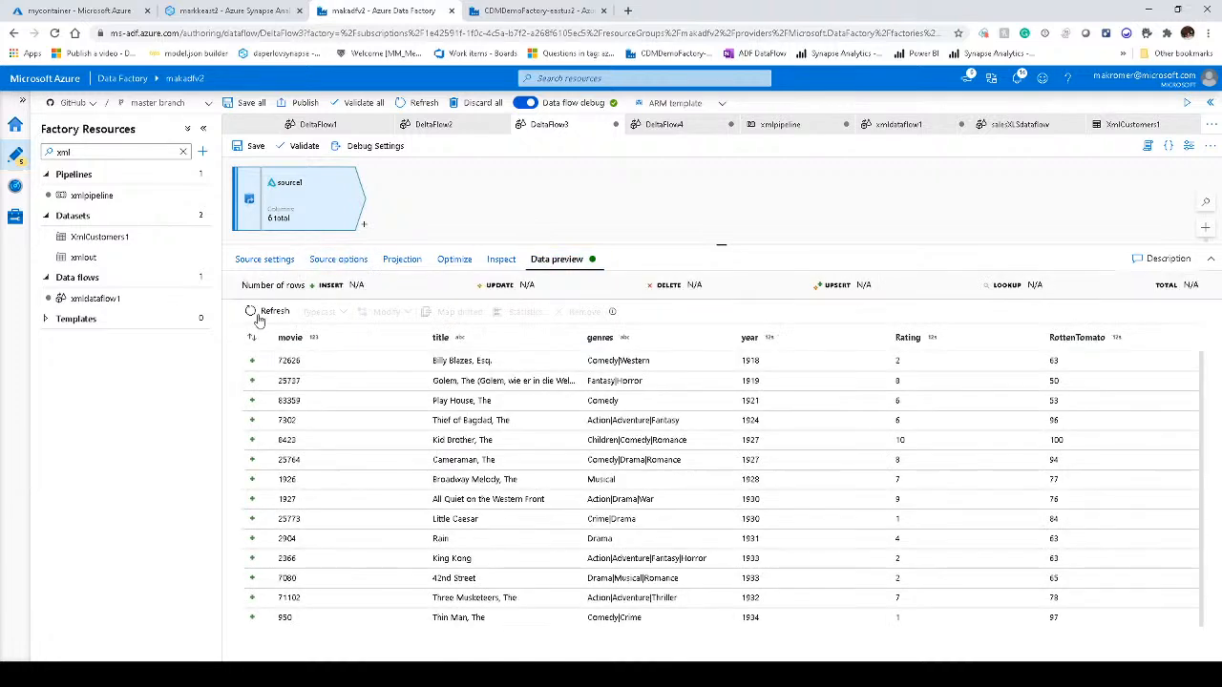
click(257, 318)
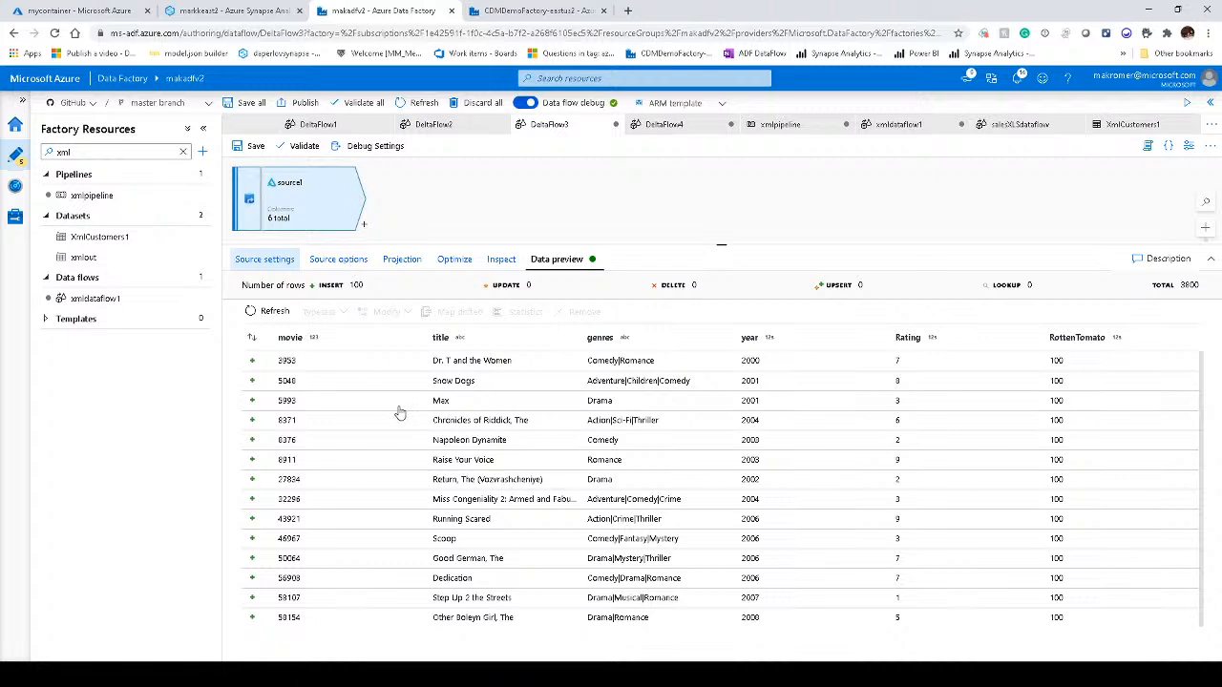
- Set source1's time travel version to 0 and refresh the data preview for that version
click(336, 268)
click(292, 363)
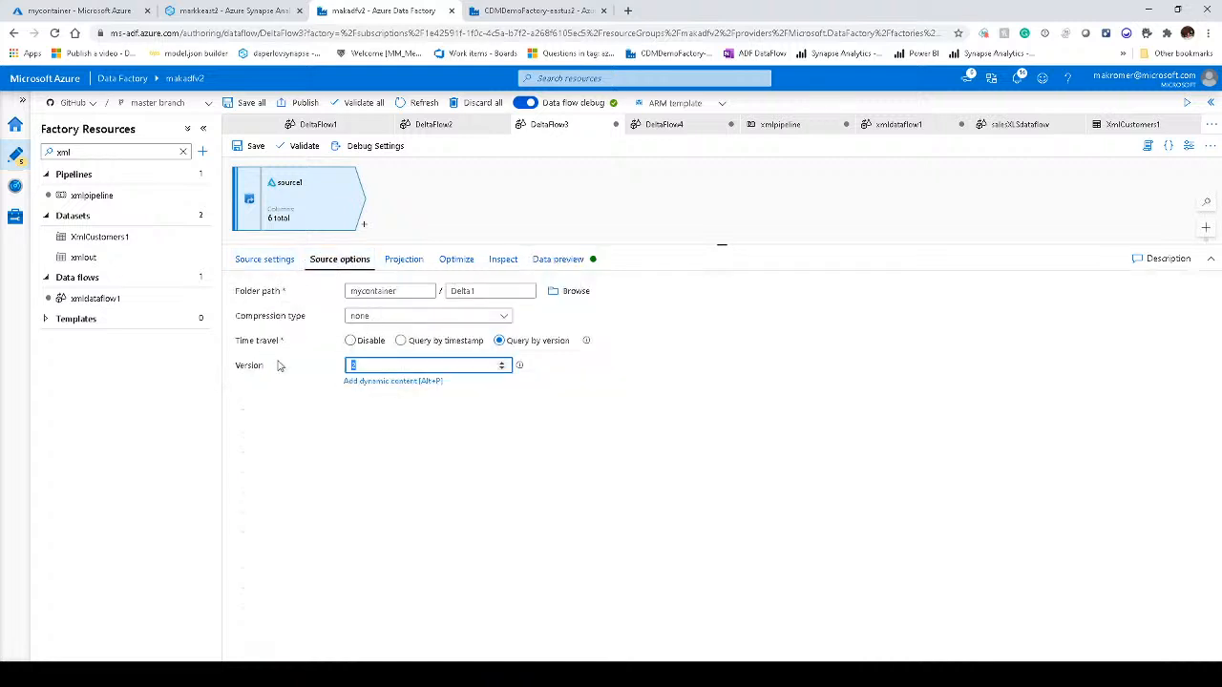
text(0)
click(562, 265)
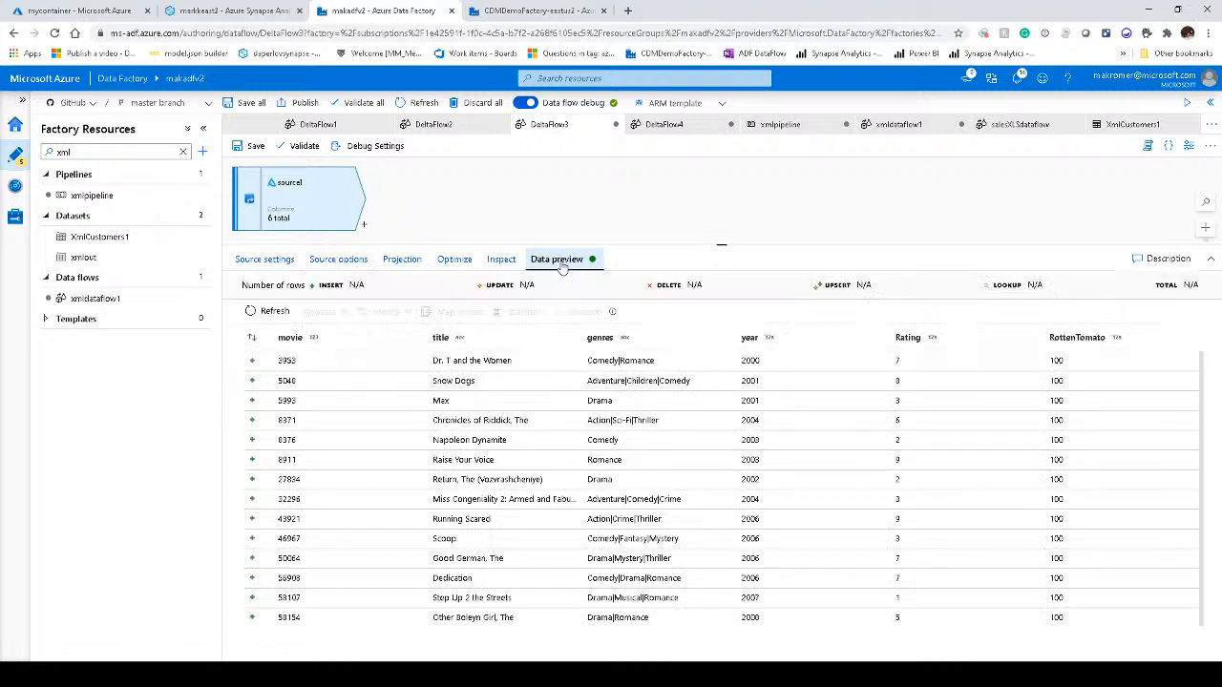
click(274, 312)
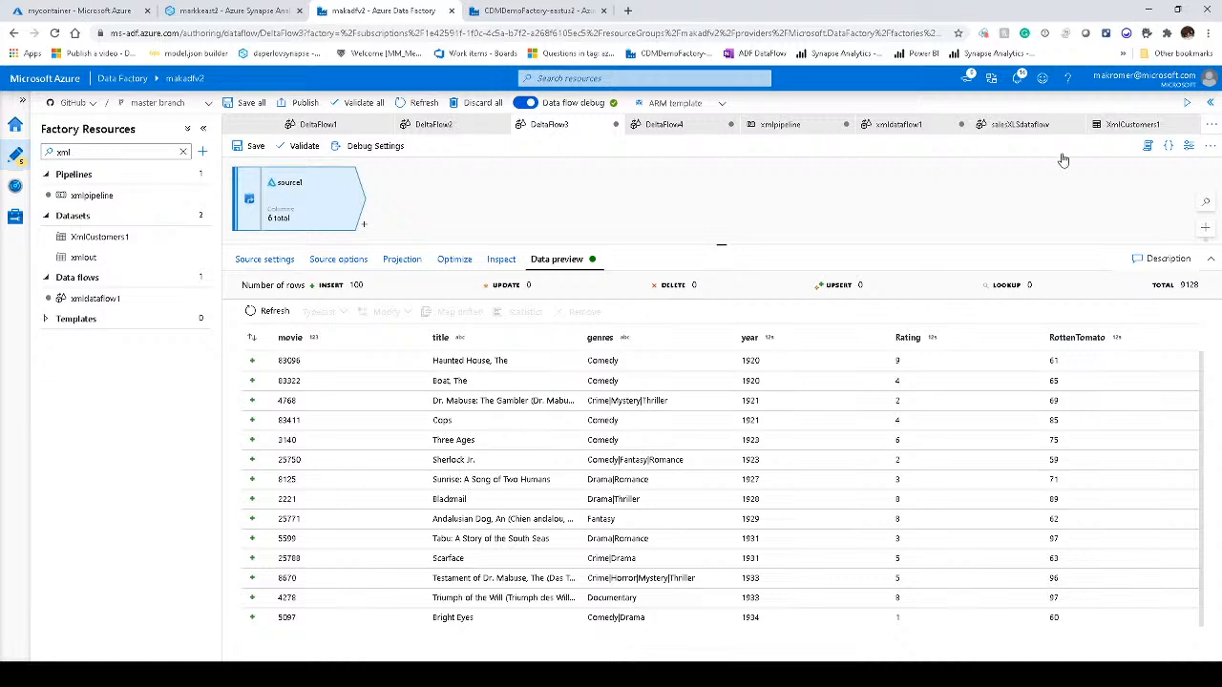
- Switch to the CDMDemoFactory-eastus2 factory, turn on data flow debug for ModelTest and dismiss the notifications
click(1210, 125)
click(527, 11)
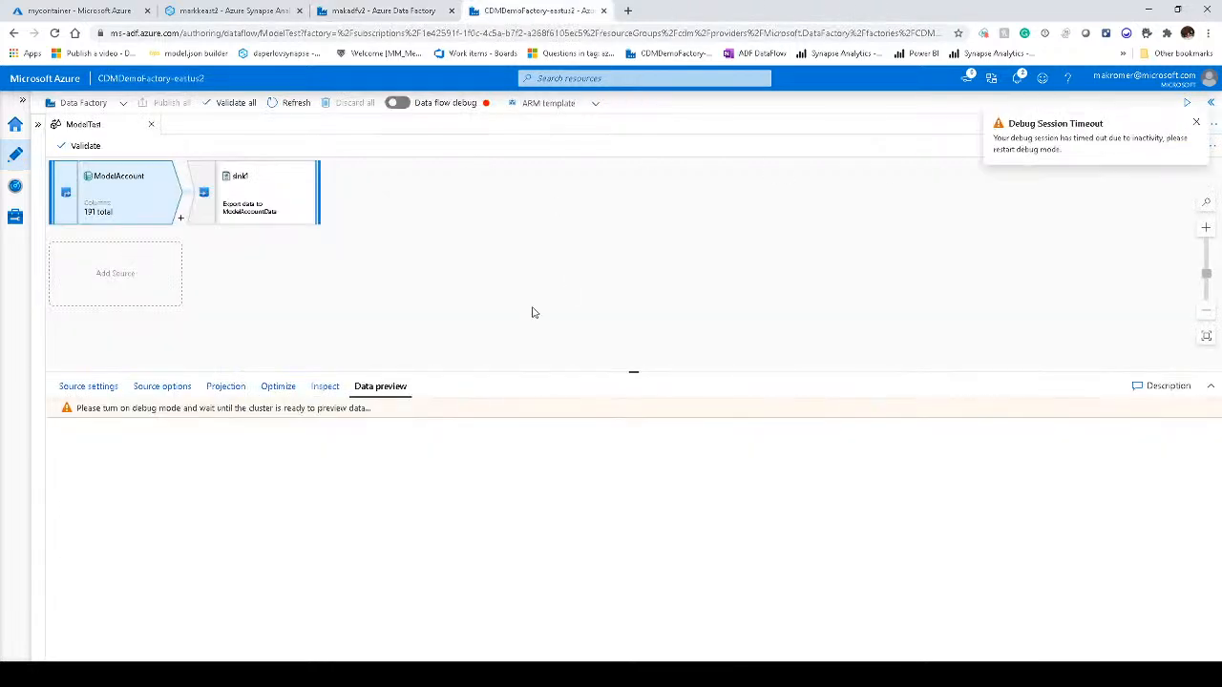
click(1193, 124)
click(396, 102)
click(532, 407)
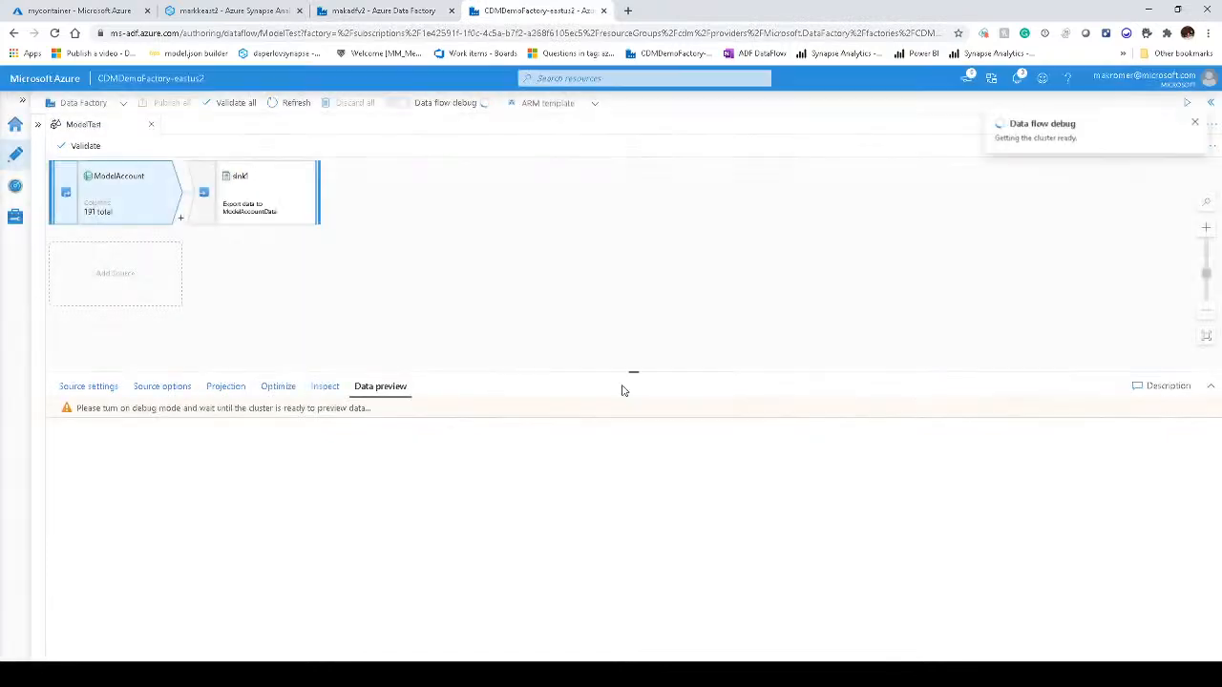
click(1196, 123)
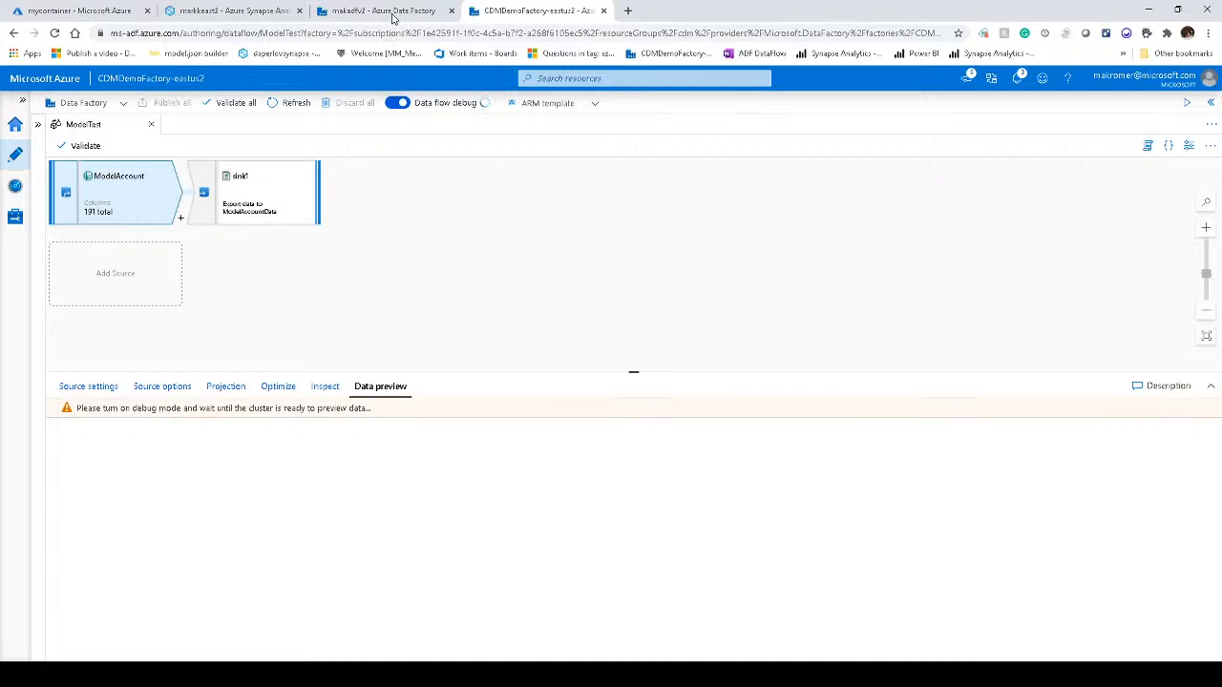
- Revisit DeltaFlow3 briefly, then review ModelAccount's Common Data Model source type, metadata format, root location and entity in ModelTest
click(392, 11)
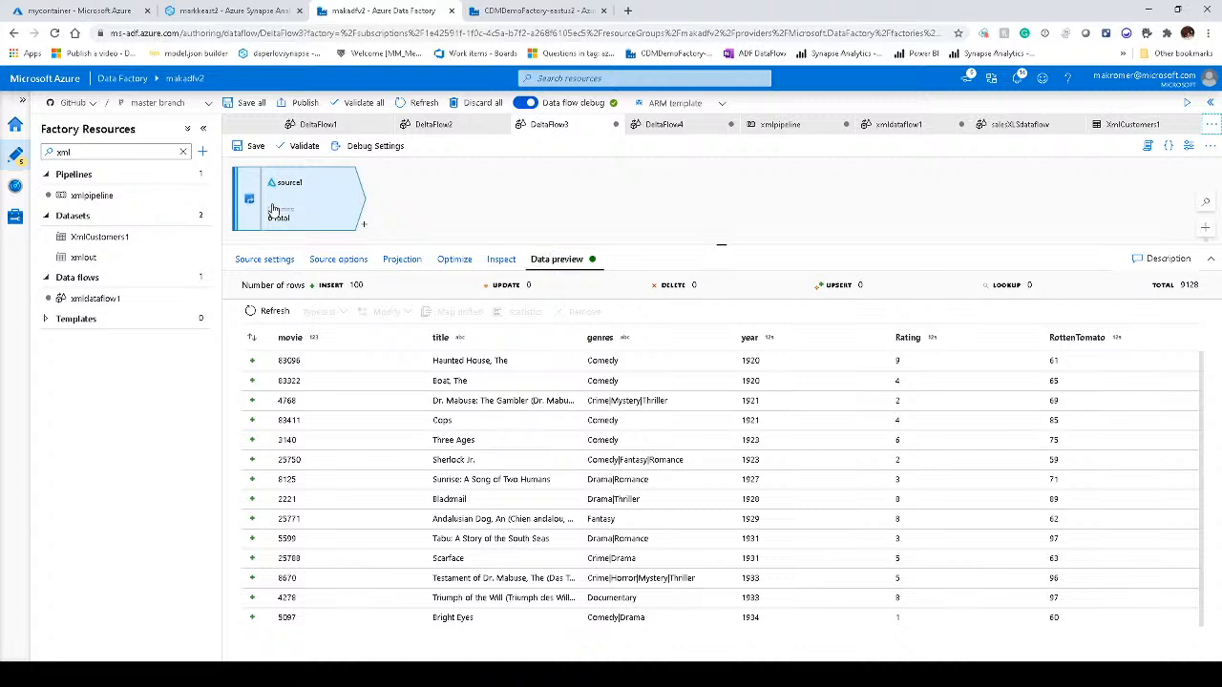
click(523, 11)
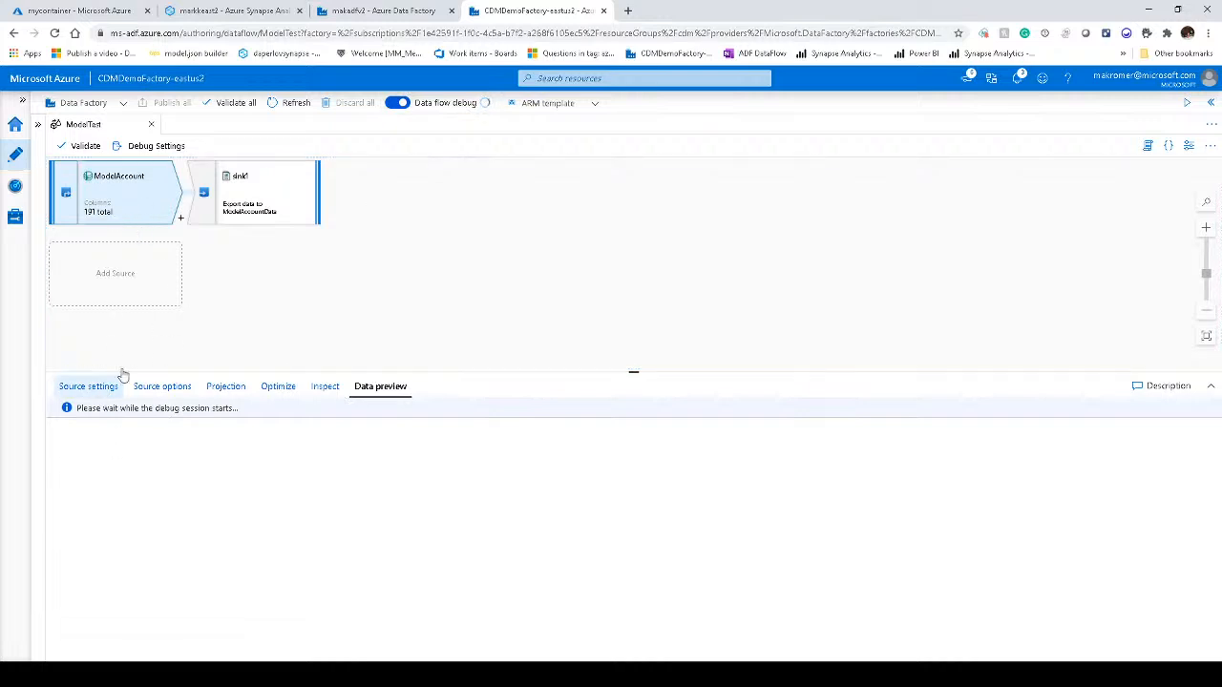
click(88, 386)
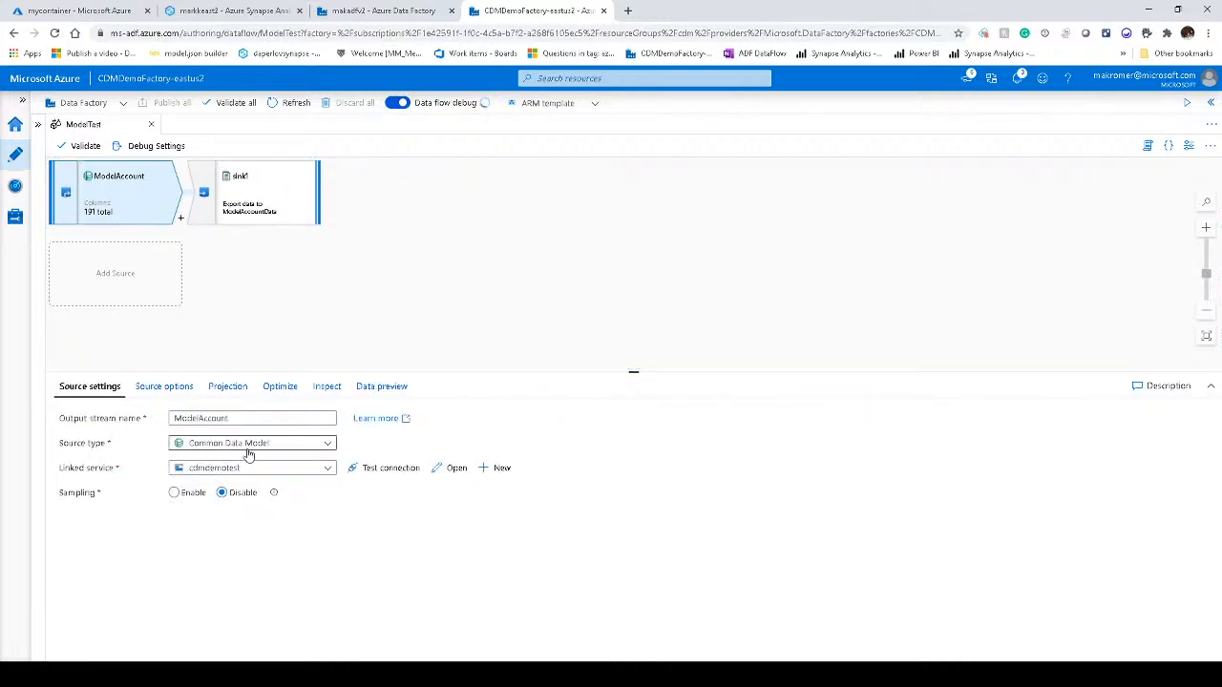
click(172, 387)
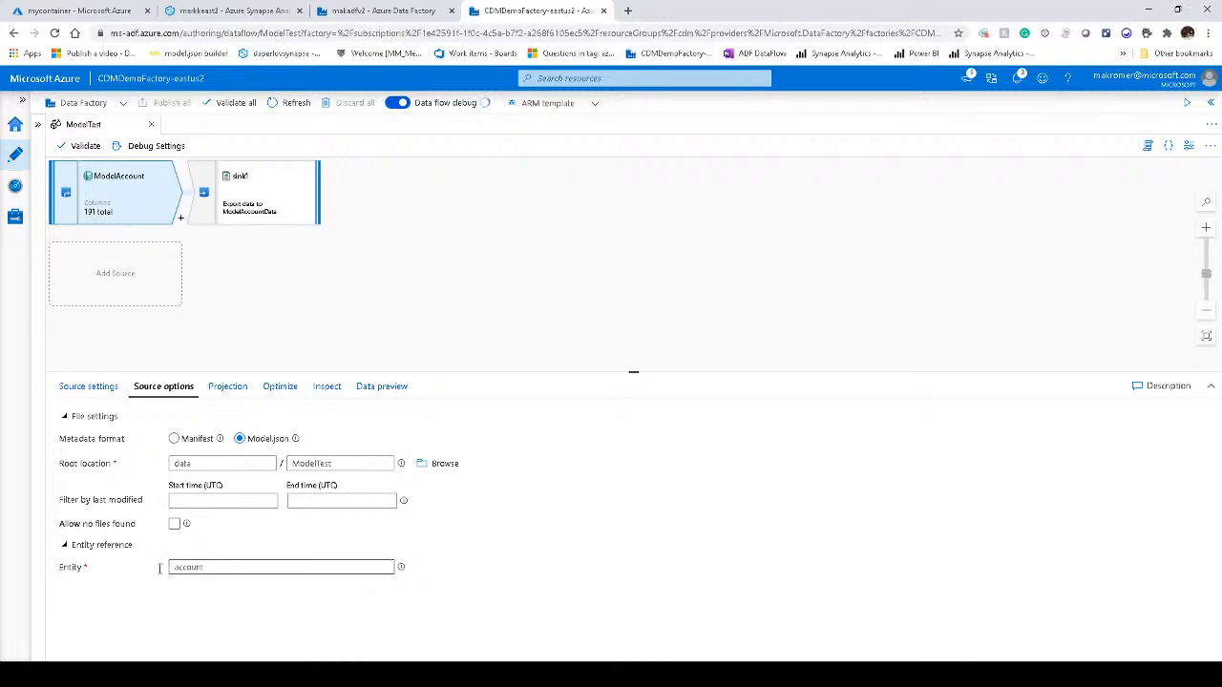
double_click(221, 567)
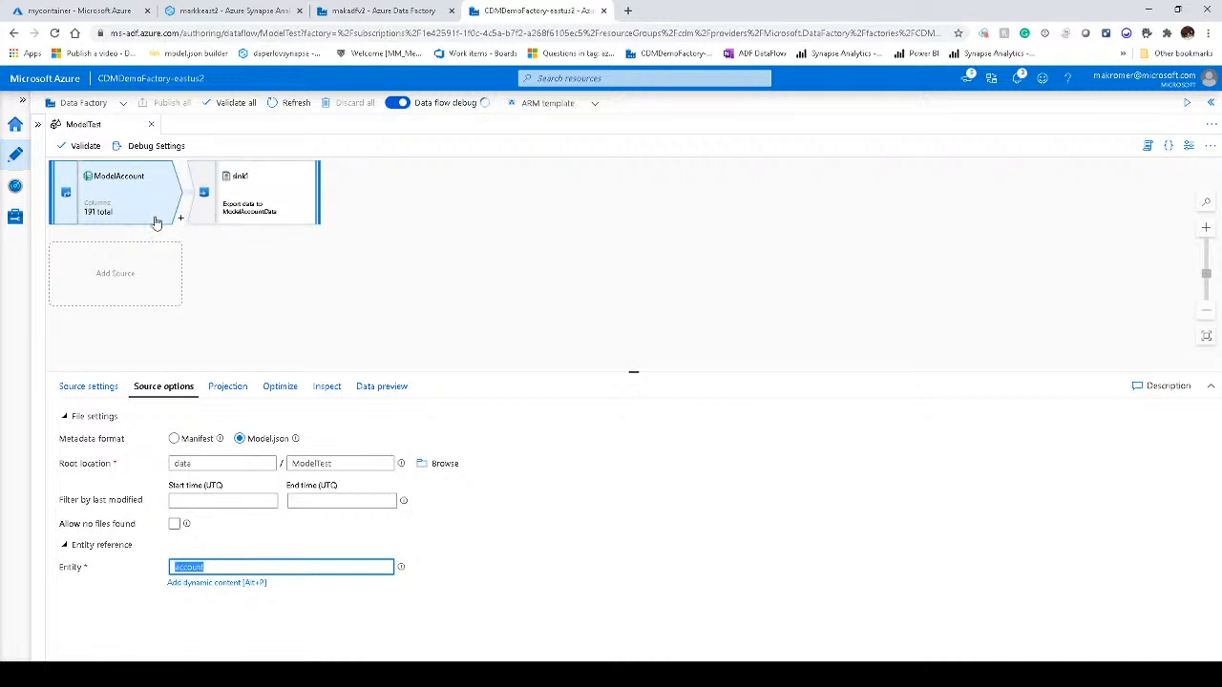
- Examine the column names and types in ModelAccount's projection, resizing the configuration pane to read the schema
click(237, 383)
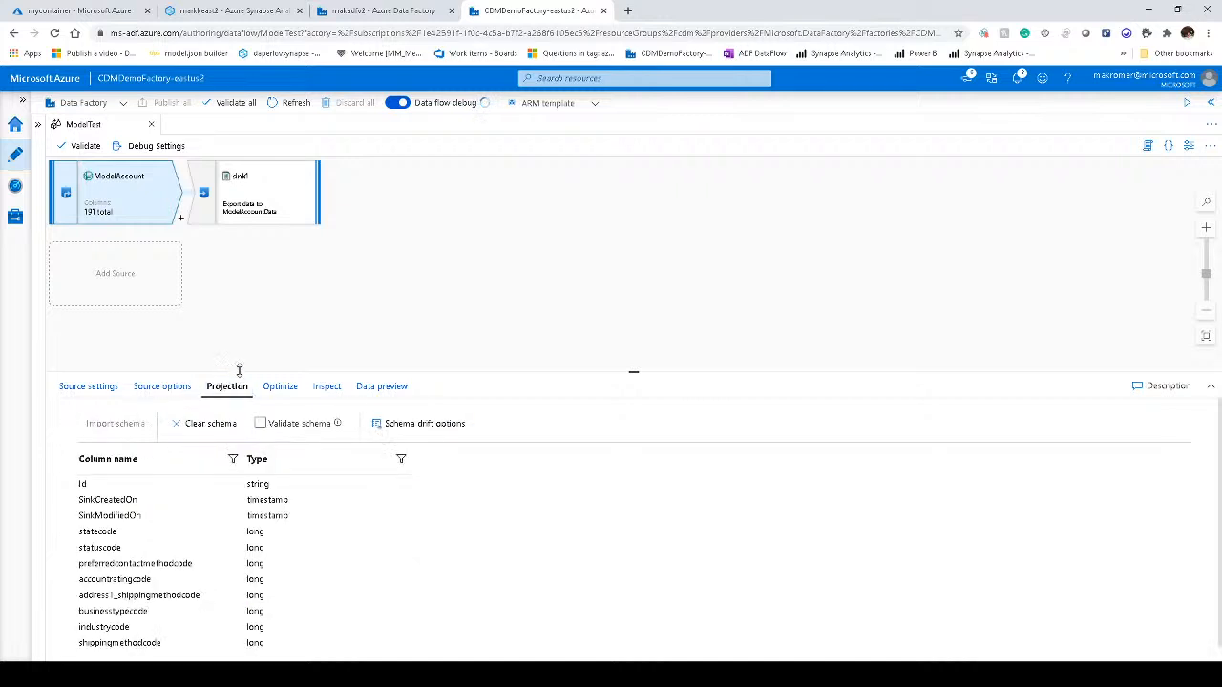
drag(236, 365, 233, 219)
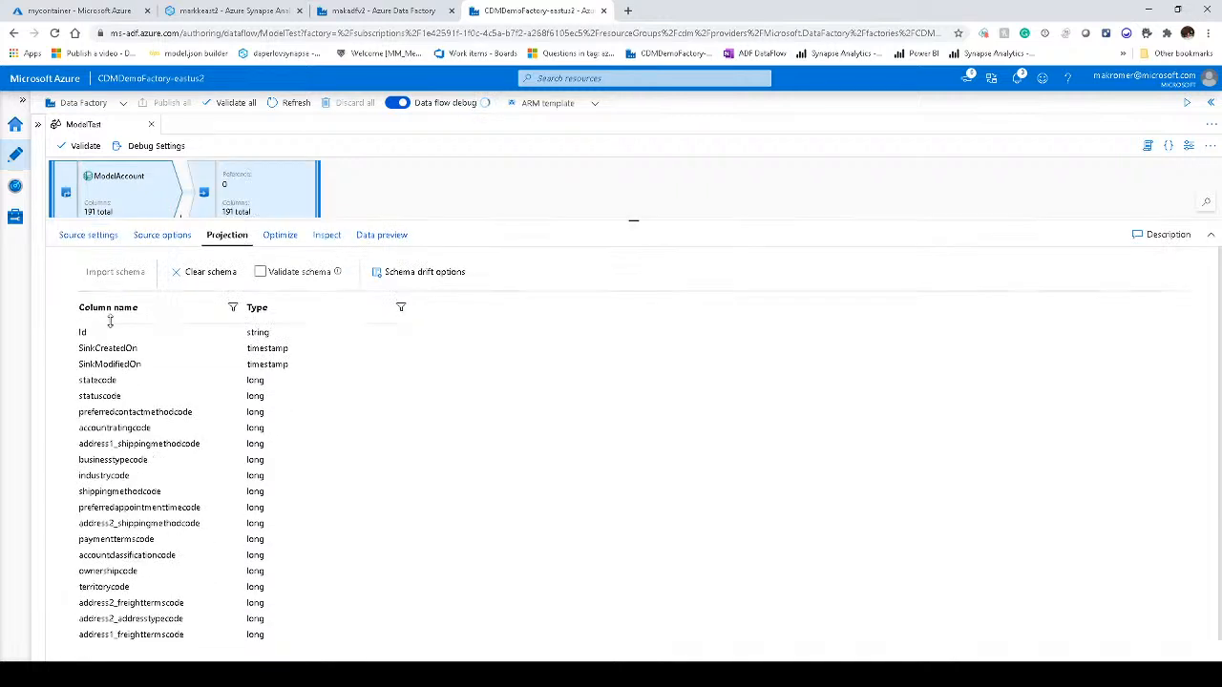
scroll(259, 446, down, 15)
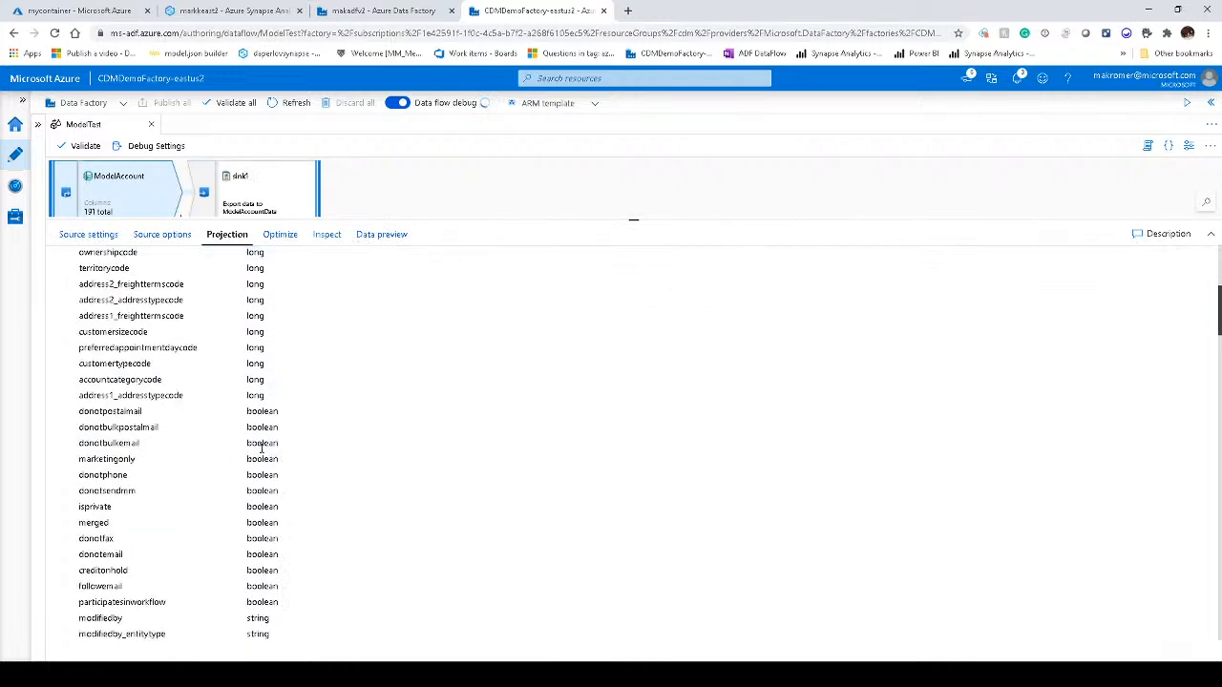
scroll(256, 516, down, 15)
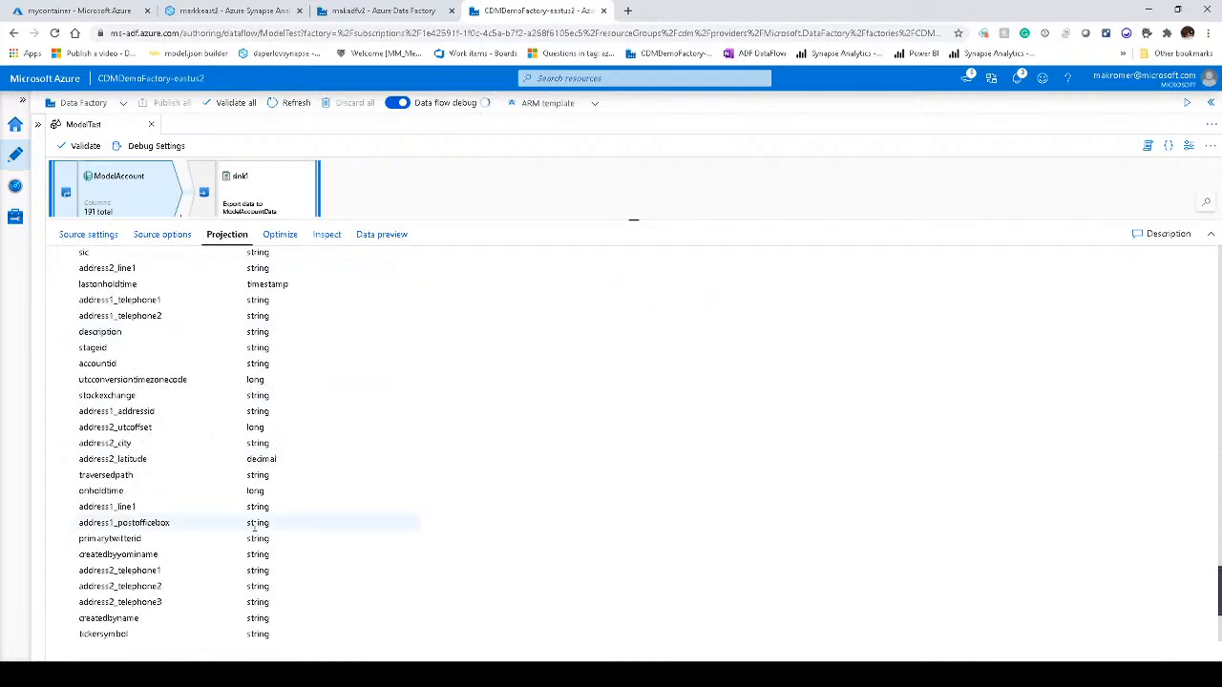
scroll(255, 527, down, 2)
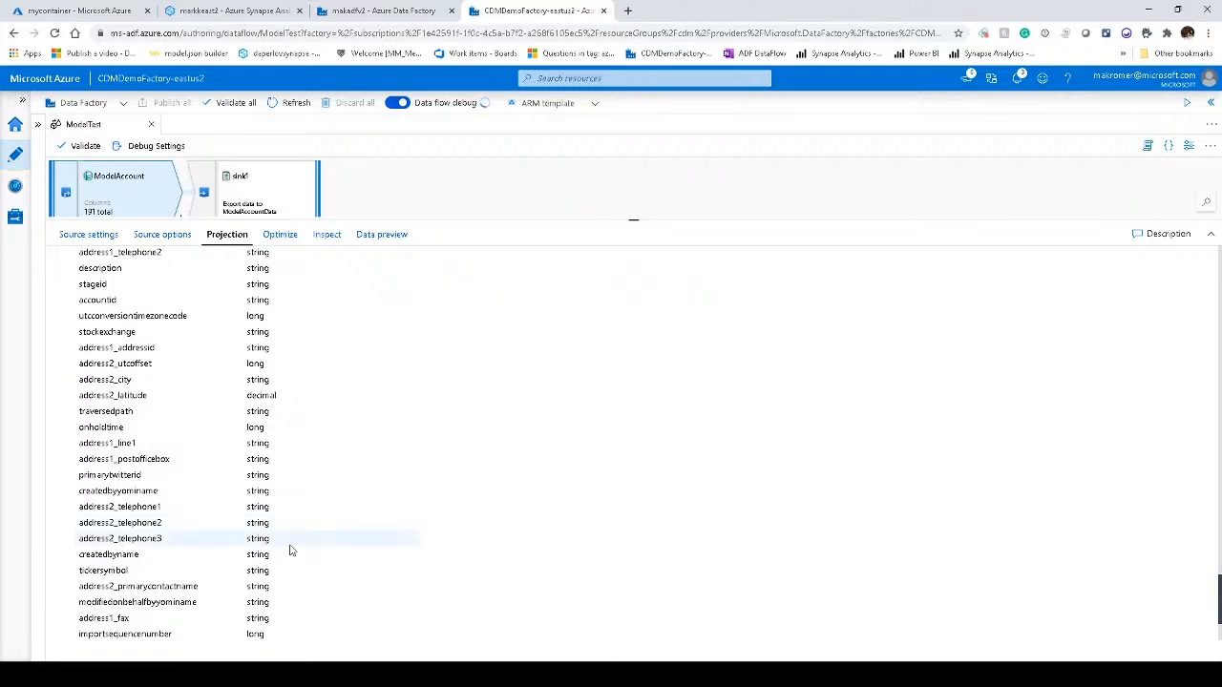
scroll(291, 550, up, 20)
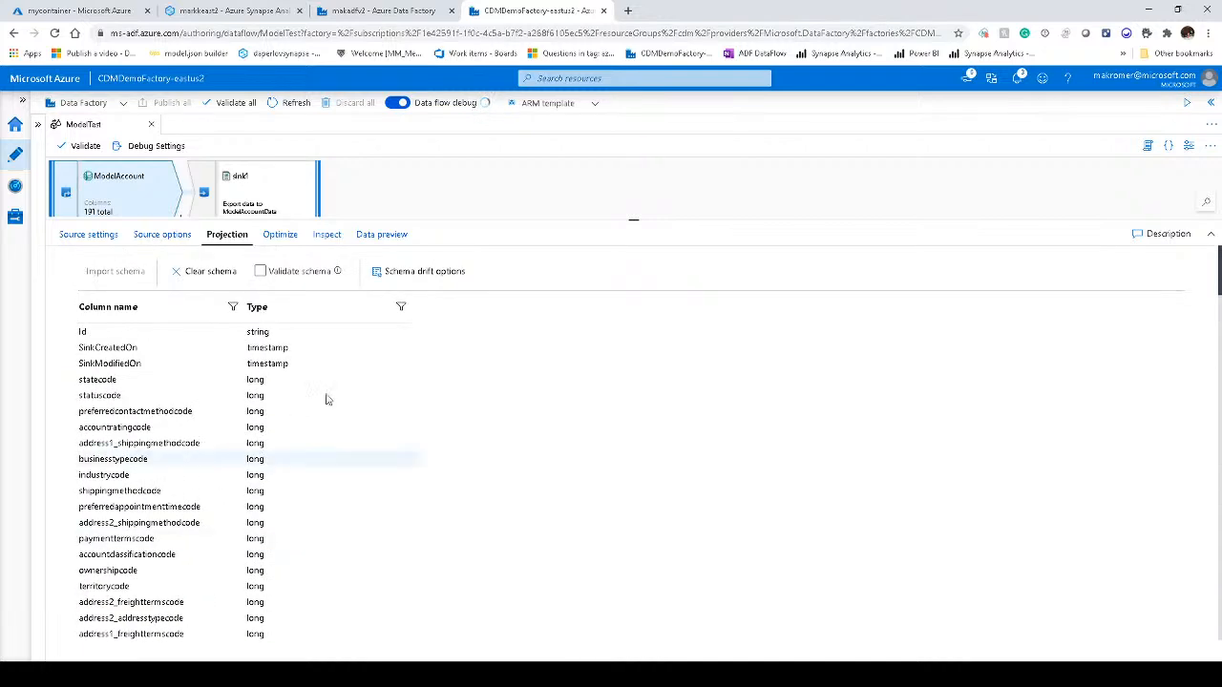
drag(444, 248, 445, 325)
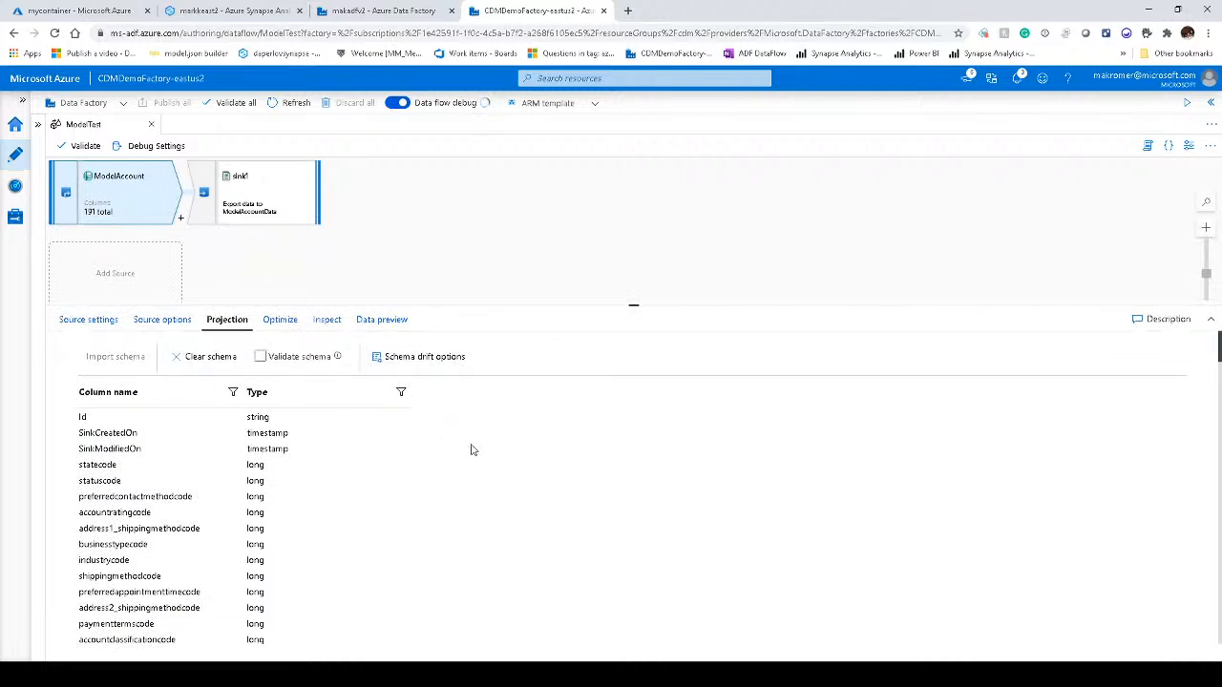
- Review ModelAccount's schema drift and drifted column type inference options, close them without applying, and select sink1
click(474, 358)
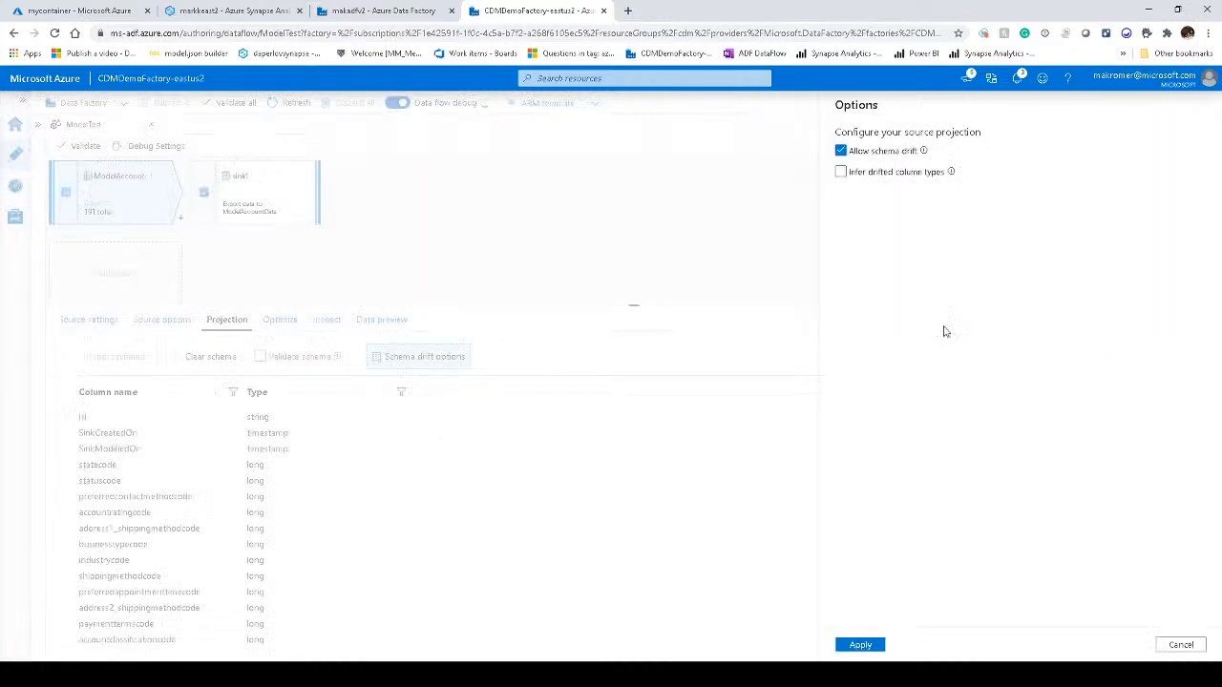
click(839, 173)
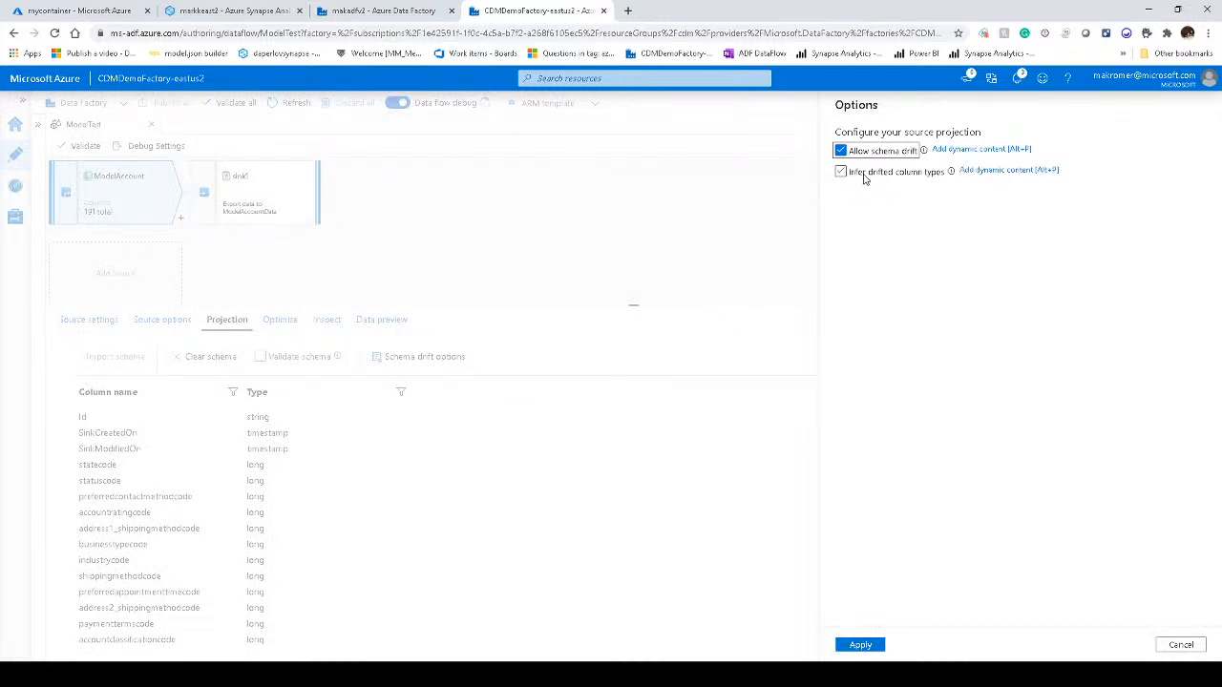
click(864, 179)
click(841, 172)
click(1173, 646)
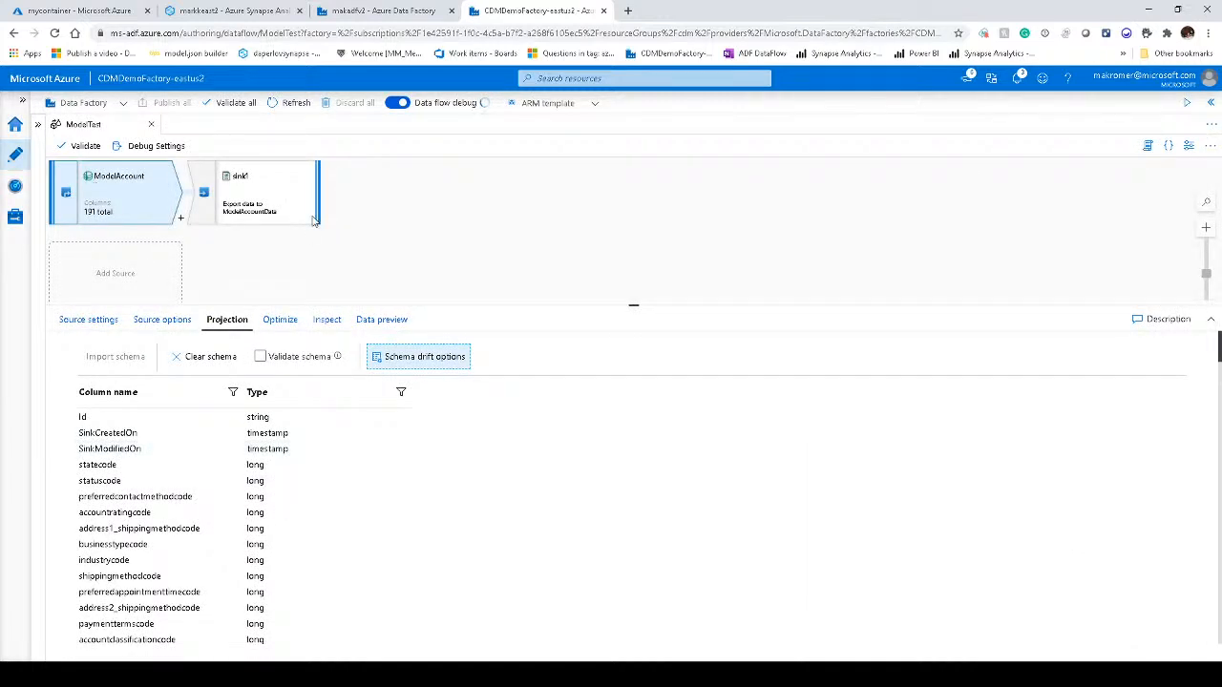
click(271, 213)
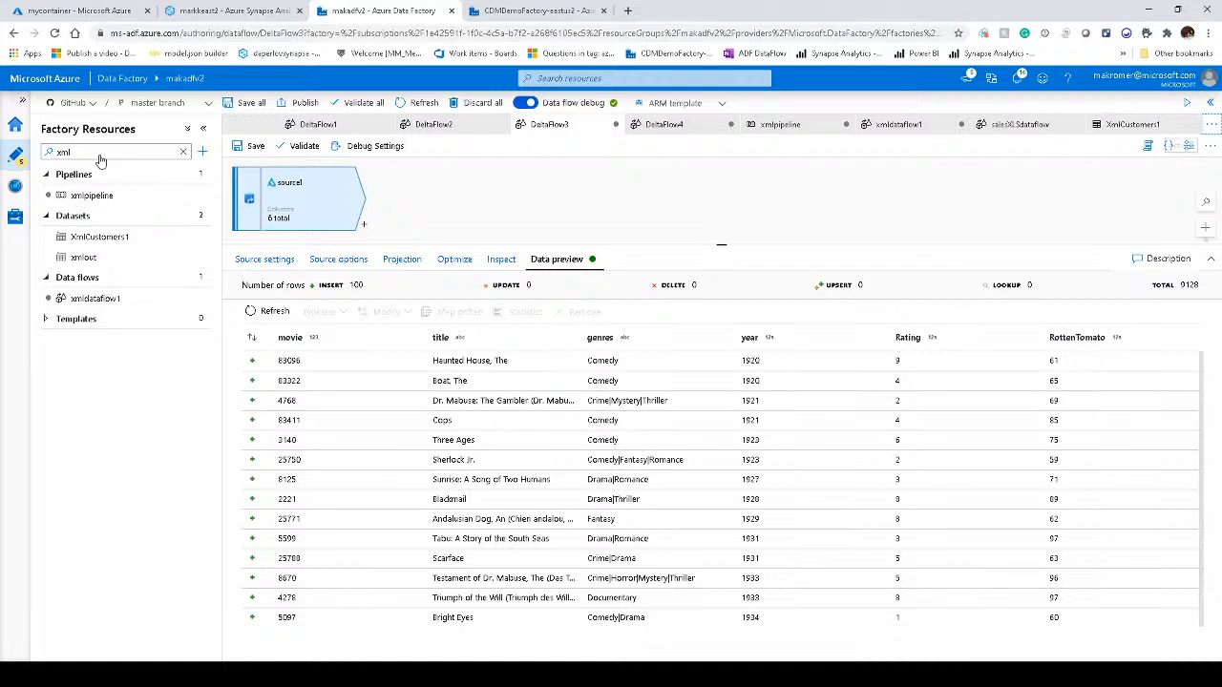
- Open the CDM_Transactions data flow in the makadfv2 factory and review sink1's settings and available inline sink types
click(1211, 125)
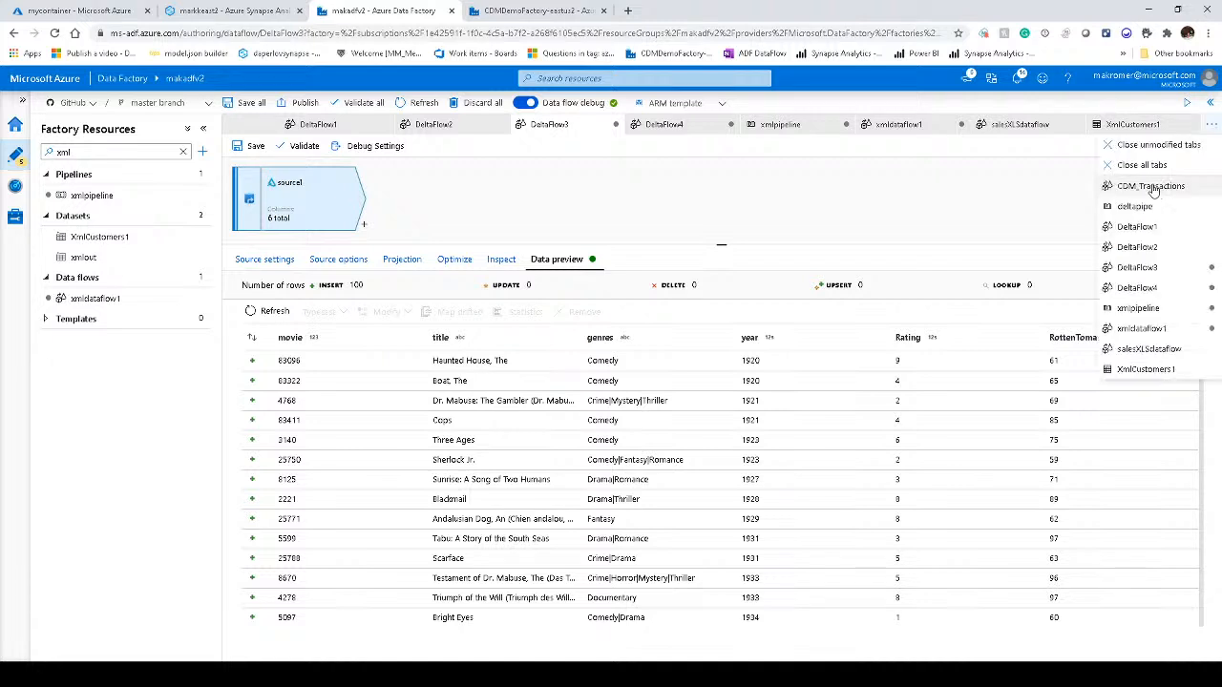
click(1152, 187)
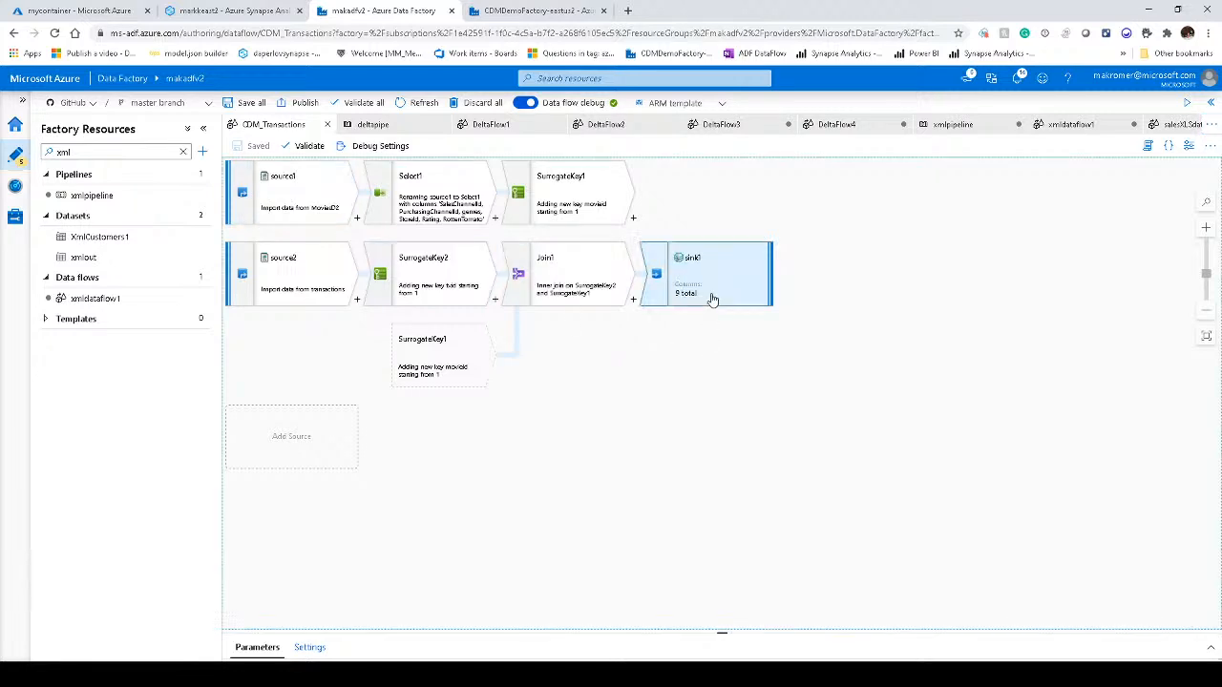
click(694, 637)
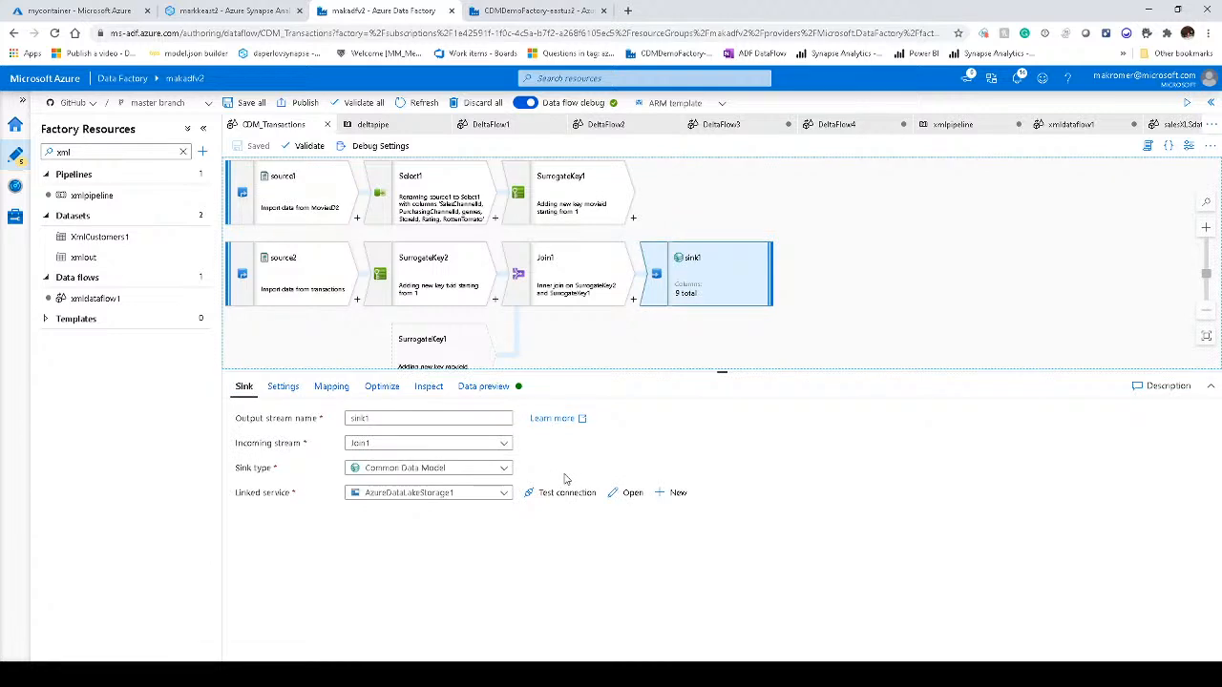
click(282, 387)
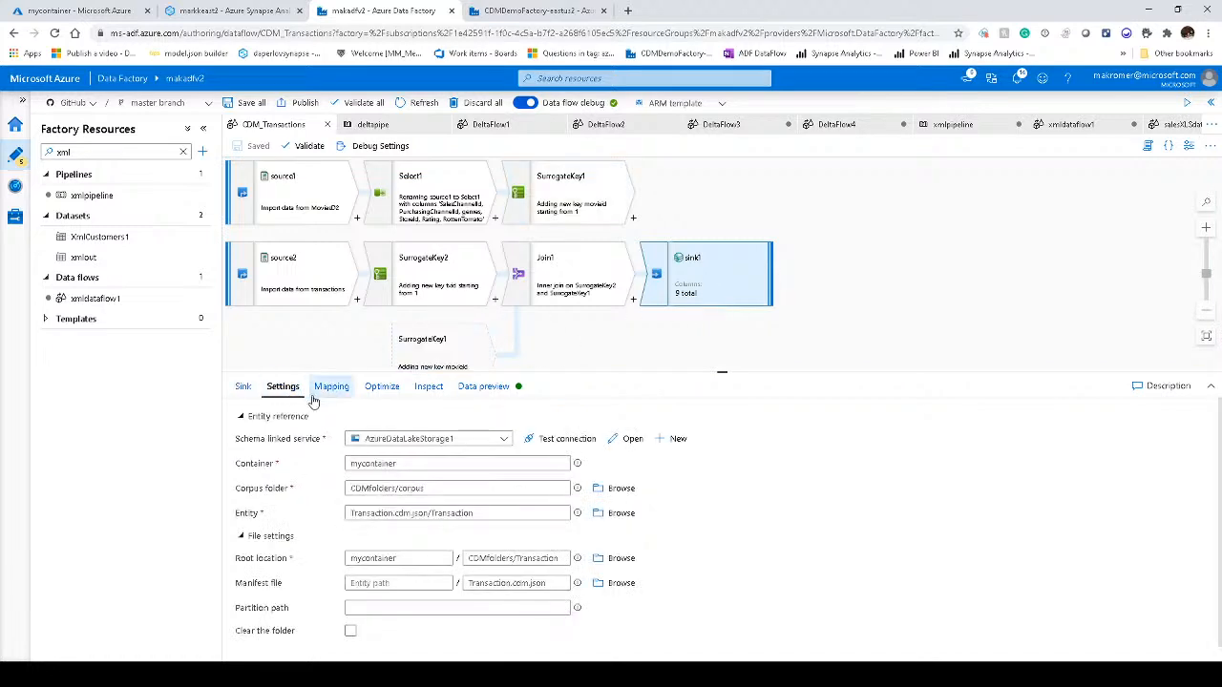
click(242, 389)
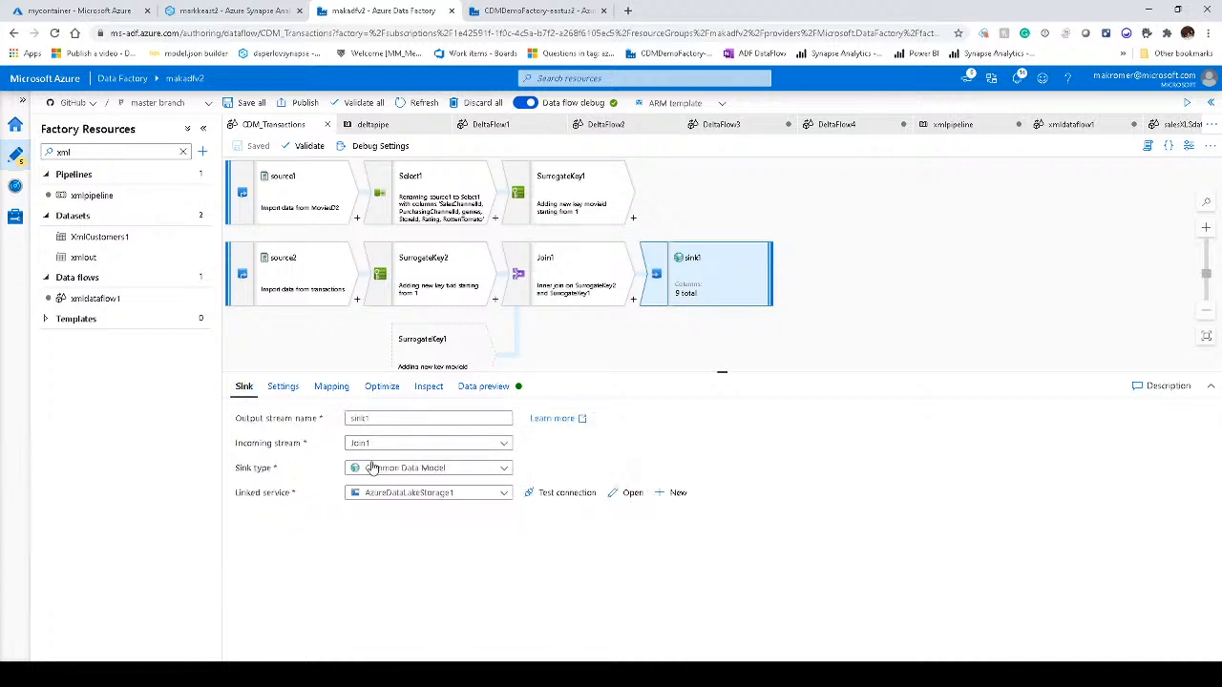
click(405, 468)
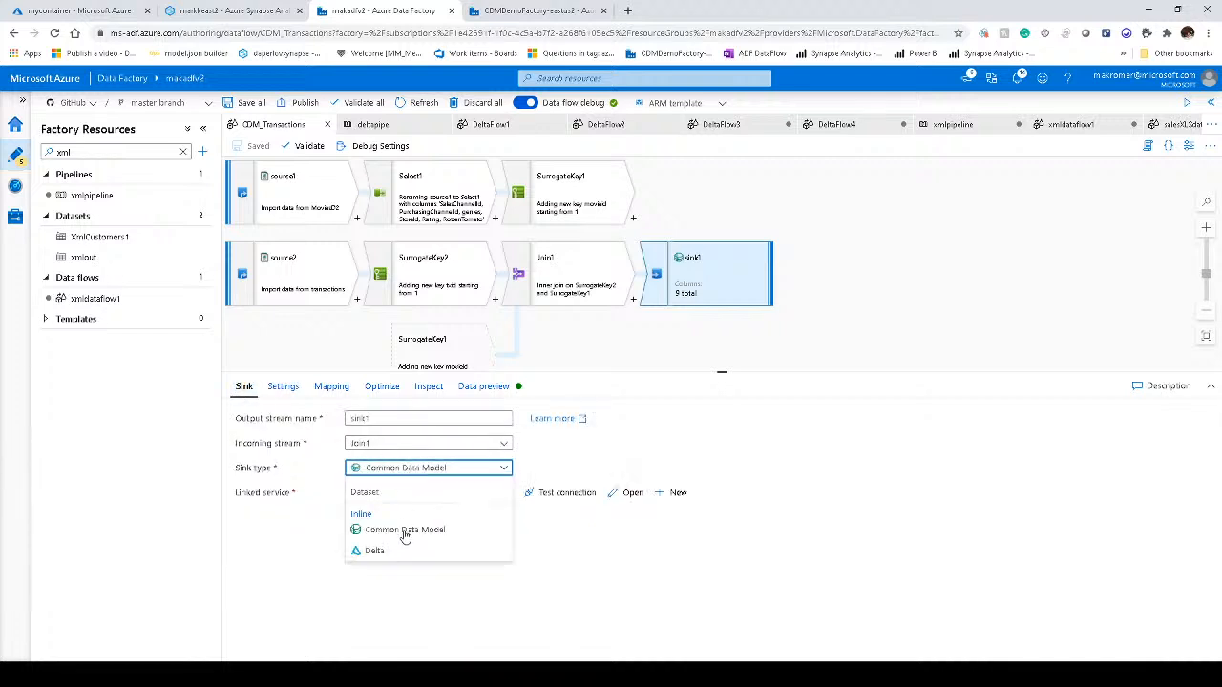
click(644, 548)
- Examine sink1's entity reference and file settings: corpus folder, entity, manifest file, root location and partition path
click(284, 390)
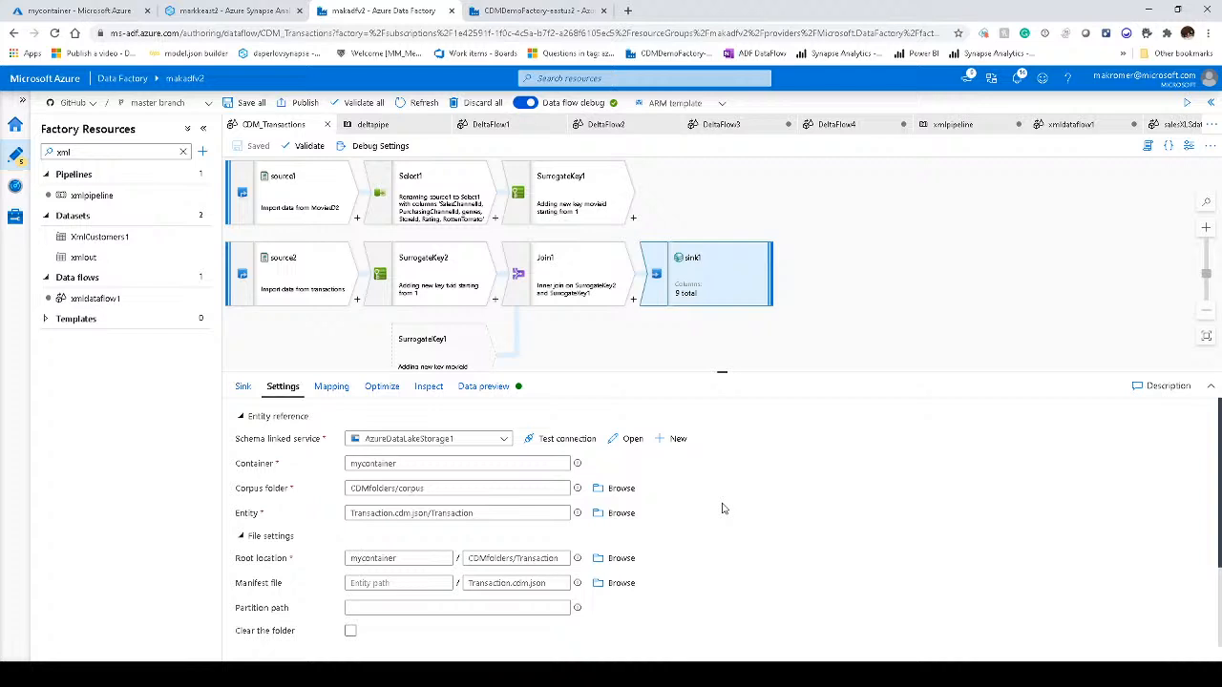
drag(722, 370, 733, 315)
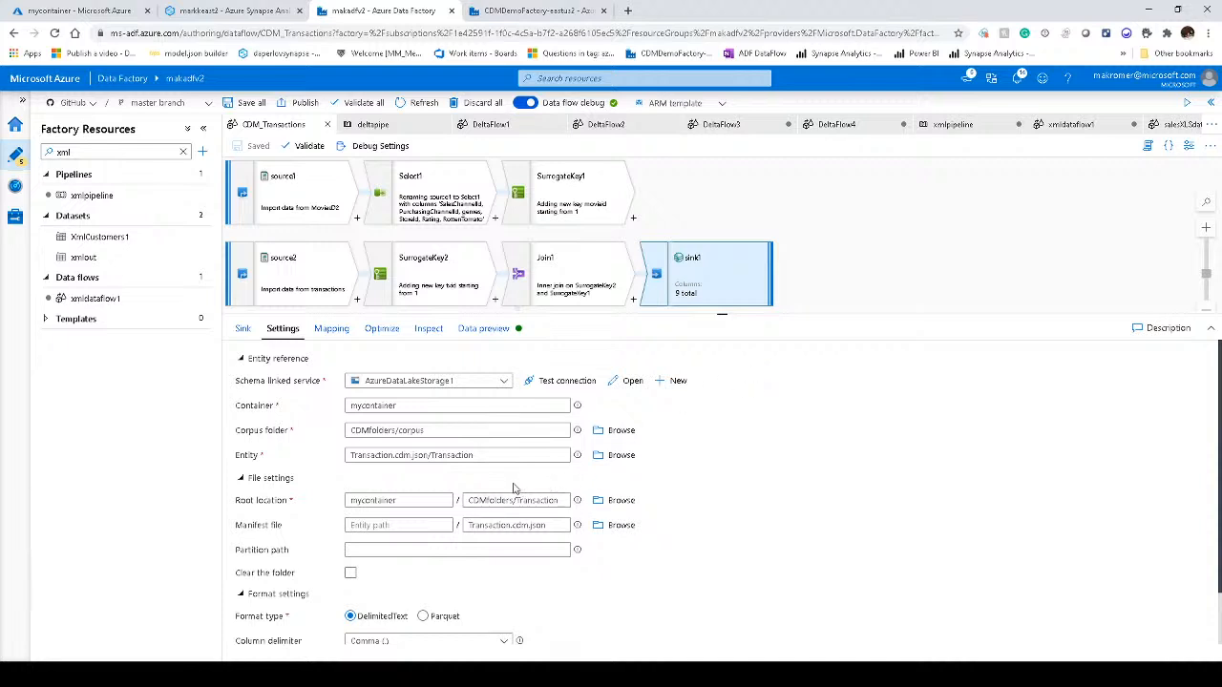
click(298, 454)
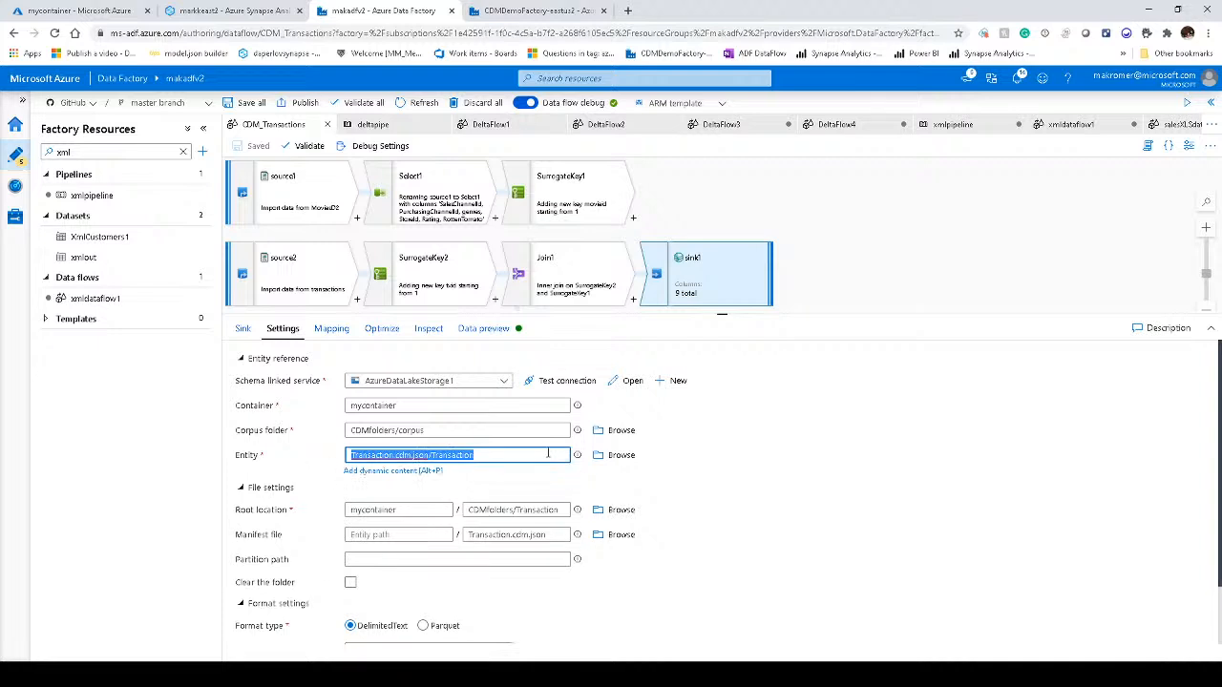
click(458, 430)
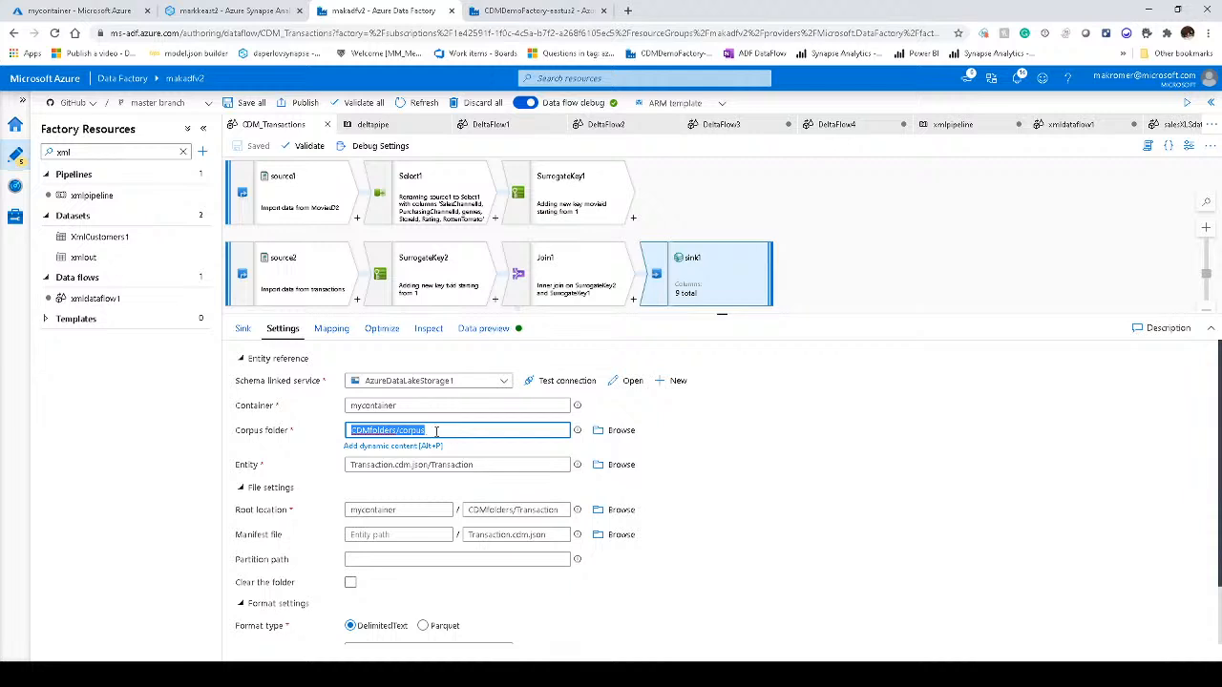
click(362, 464)
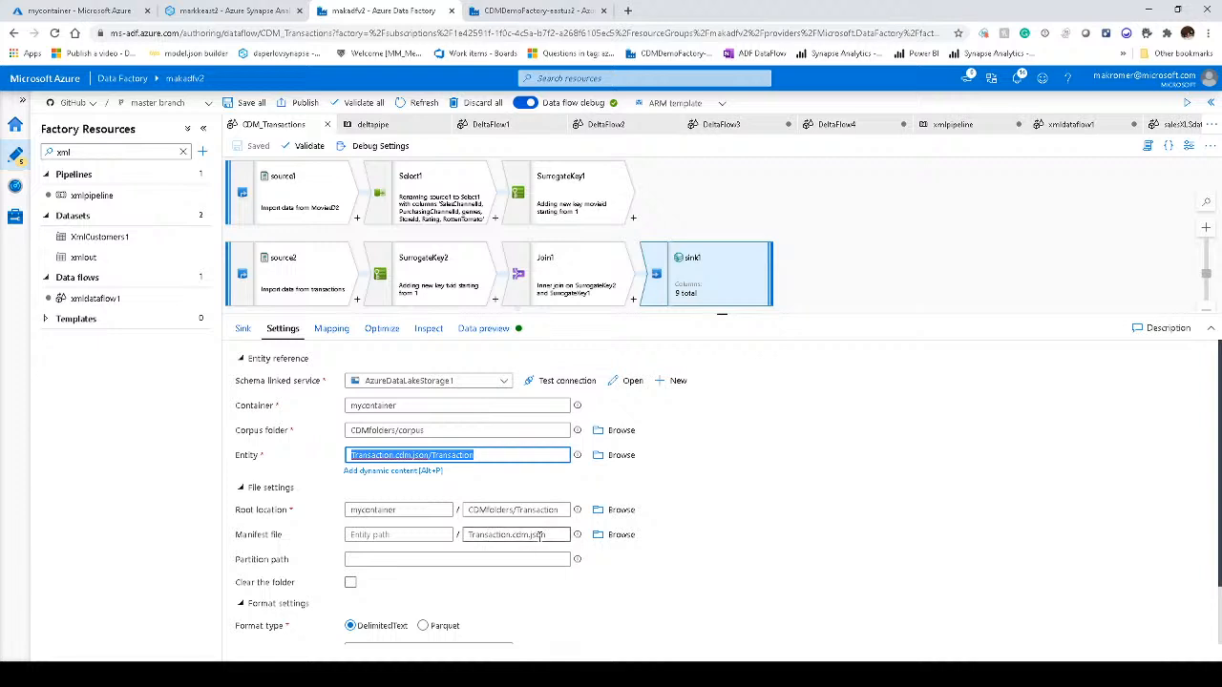
click(449, 535)
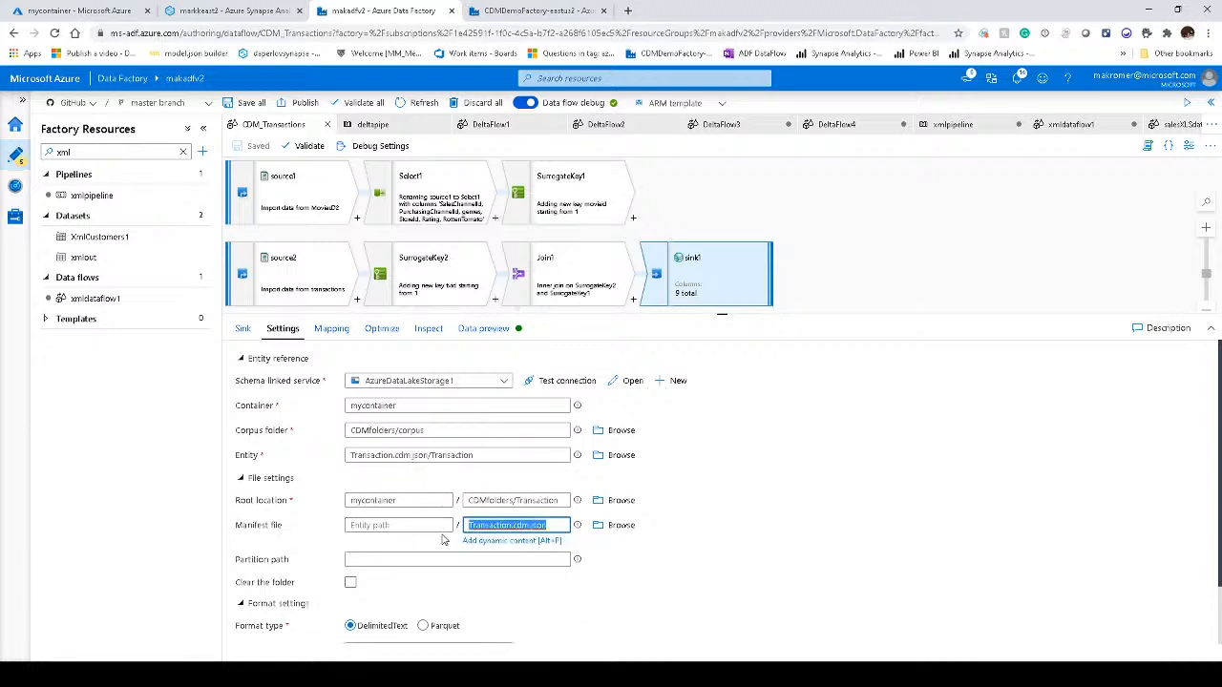
click(549, 504)
drag(559, 500, 461, 501)
click(402, 561)
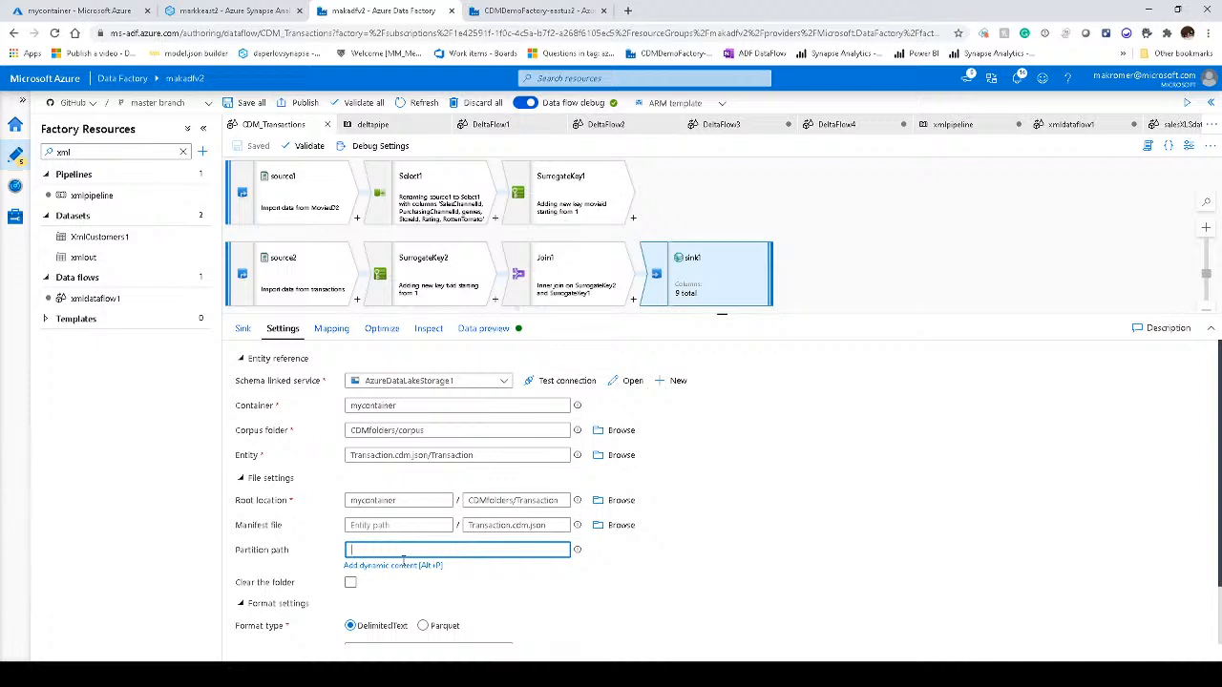
- Review the source1 and source2 dataset settings, and the Join1 join type and conditions
click(277, 196)
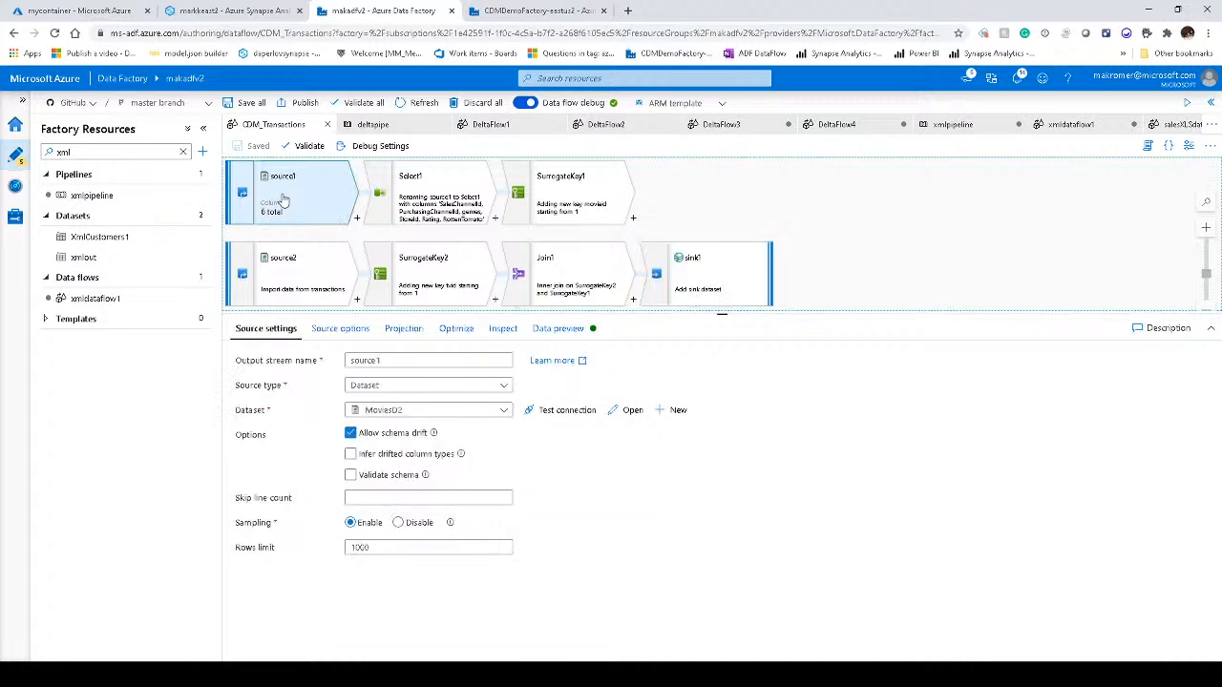
click(334, 296)
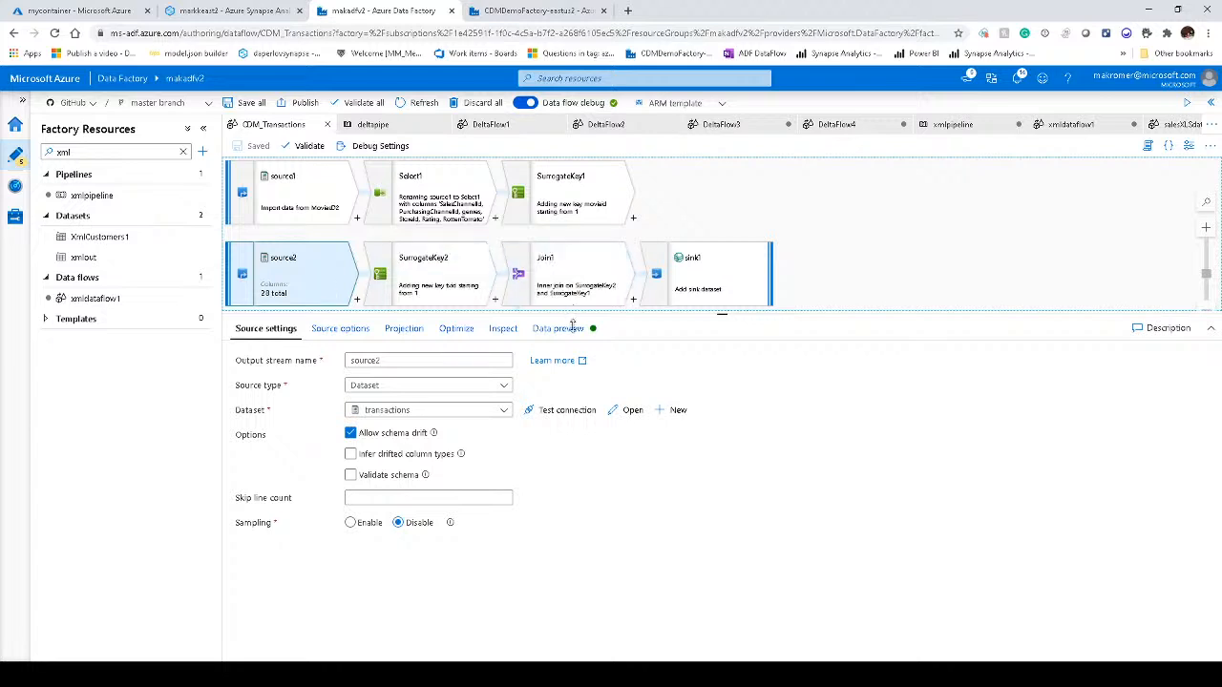
drag(572, 320, 573, 398)
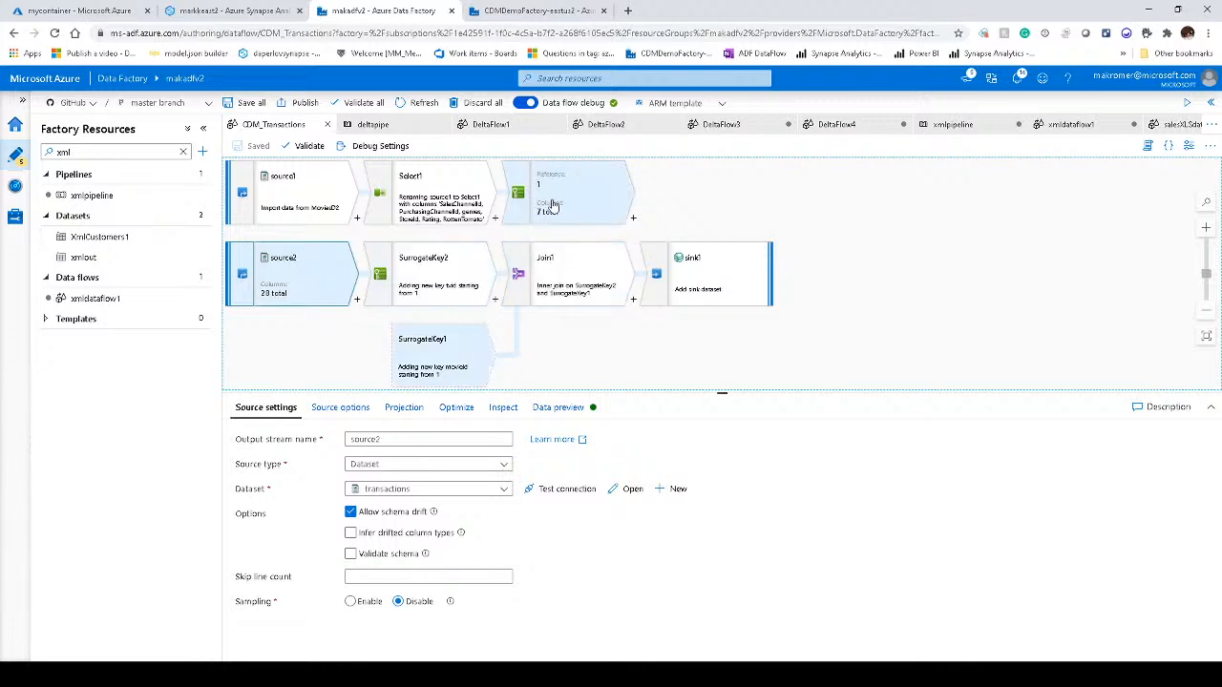
click(557, 279)
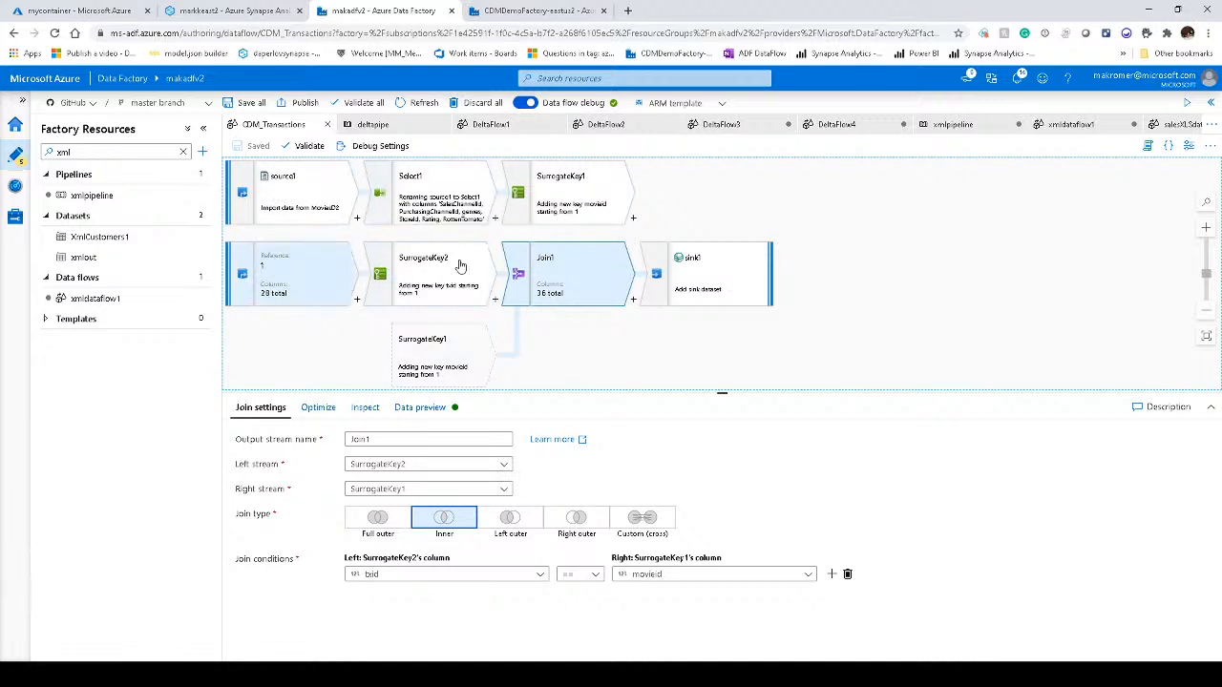
- Return to sink1 and refresh its data preview
click(697, 276)
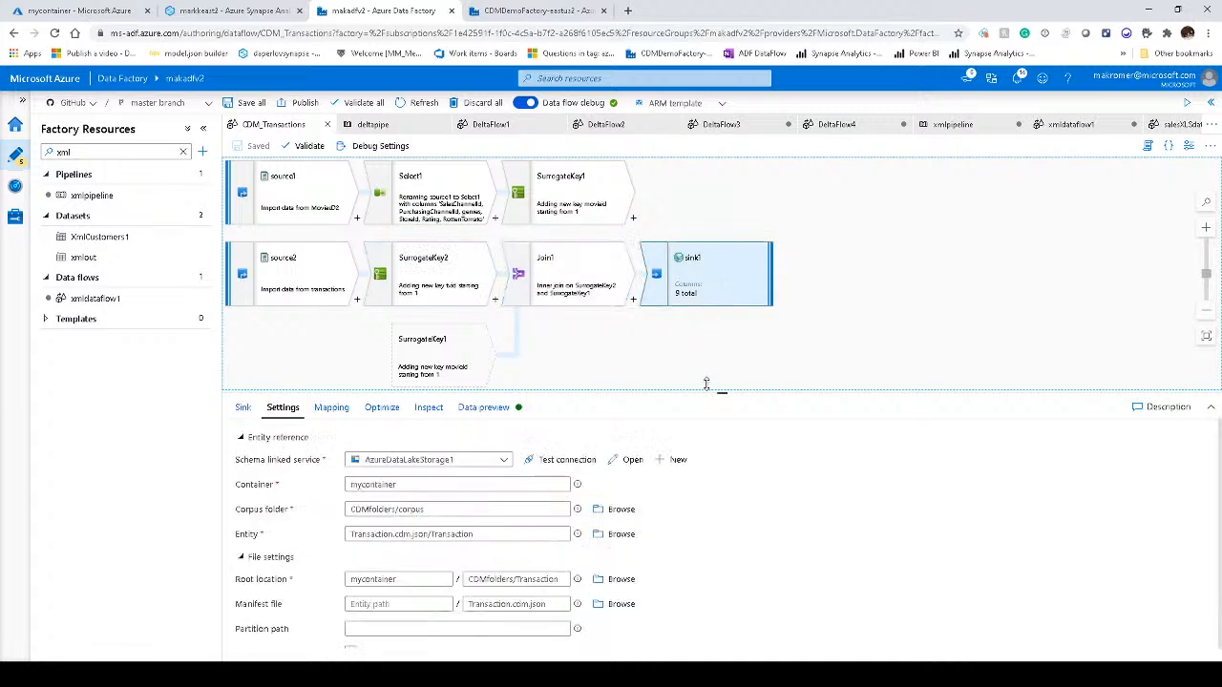
drag(709, 333, 711, 323)
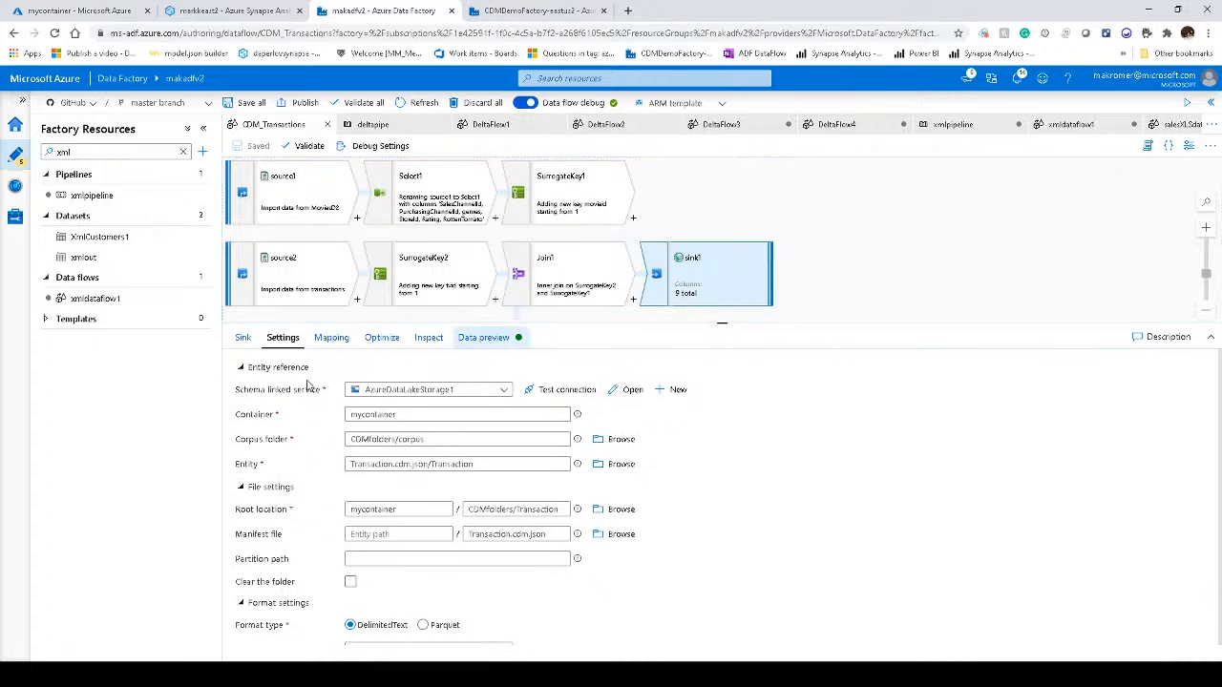
click(274, 389)
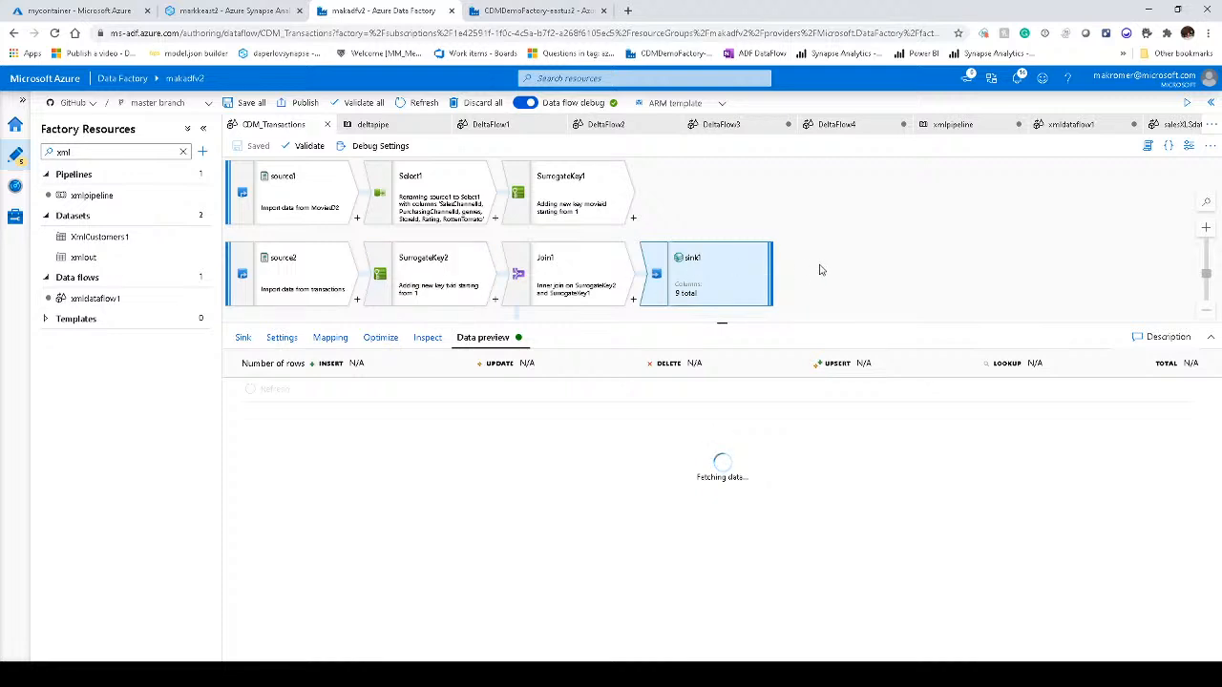
- Review sink1's format settings and the available column delimiter choices, leaving them as they are
click(279, 340)
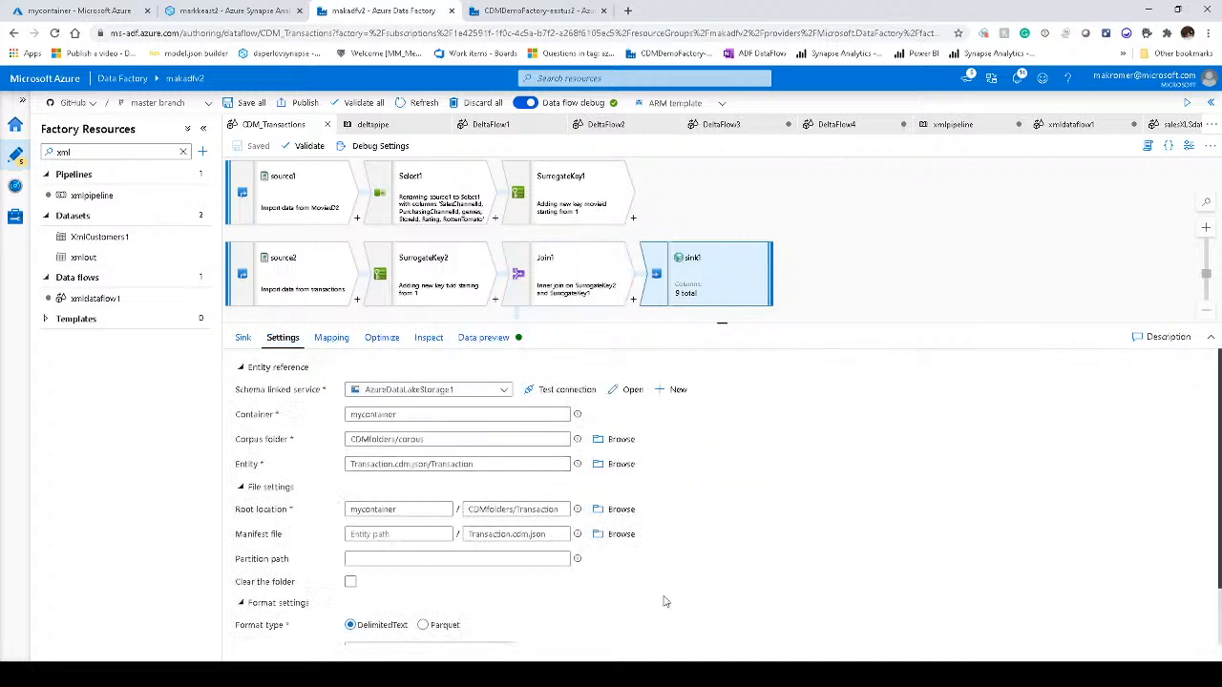
scroll(503, 603, down, 2)
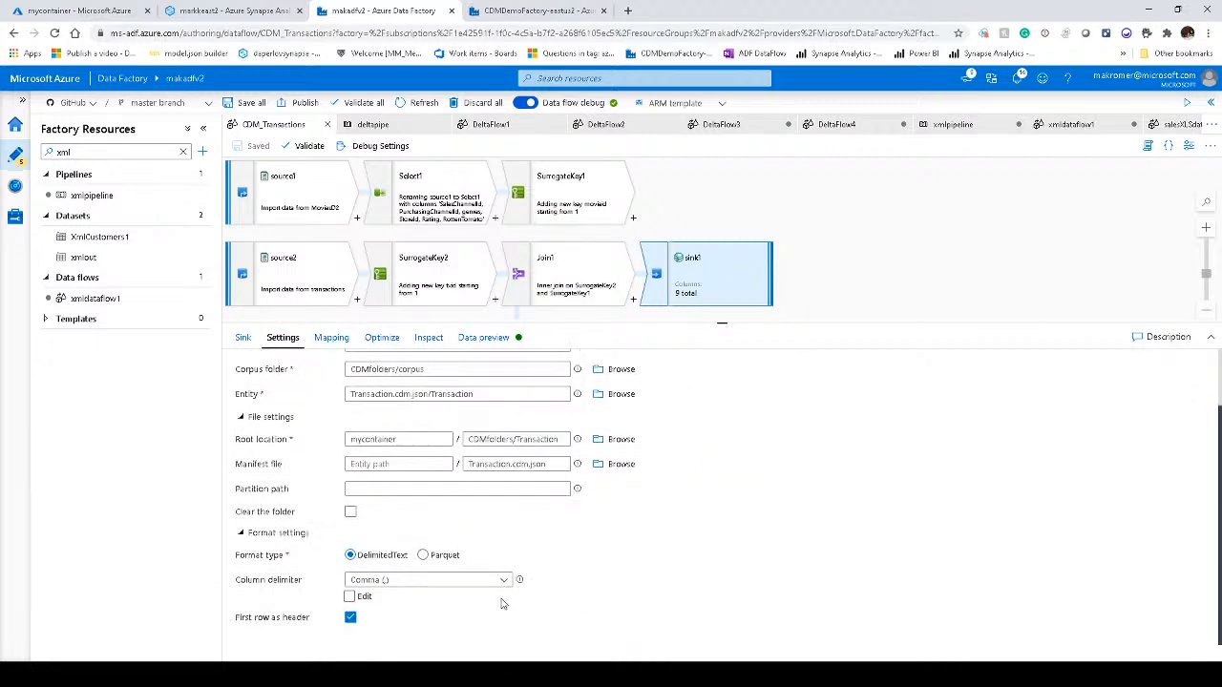
click(428, 584)
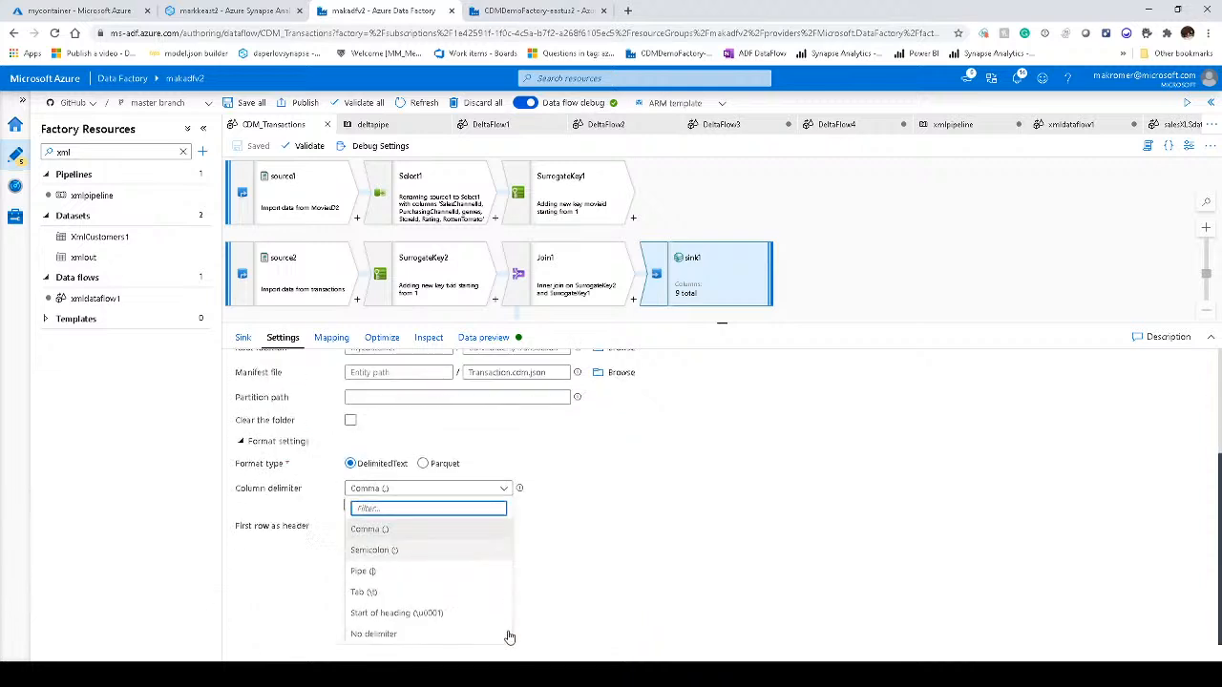
scroll(626, 588, up, 3)
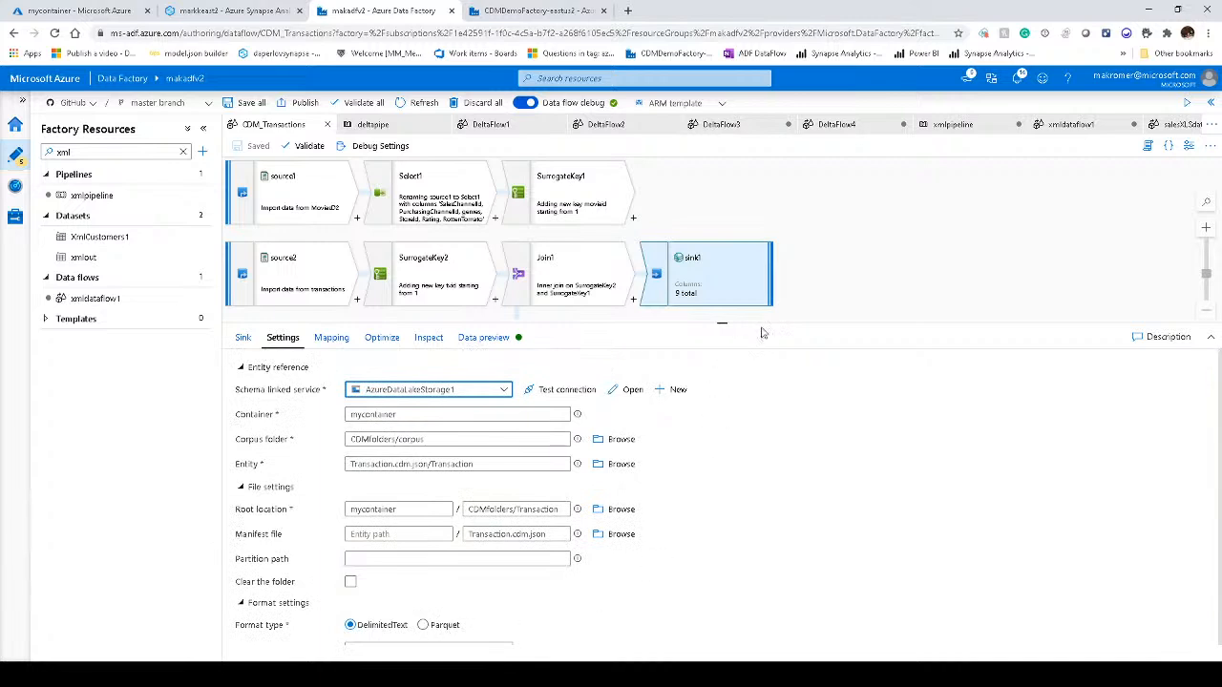
- Examine all columns and rows in sink1's data preview, from TransactionId through StoreId
click(485, 339)
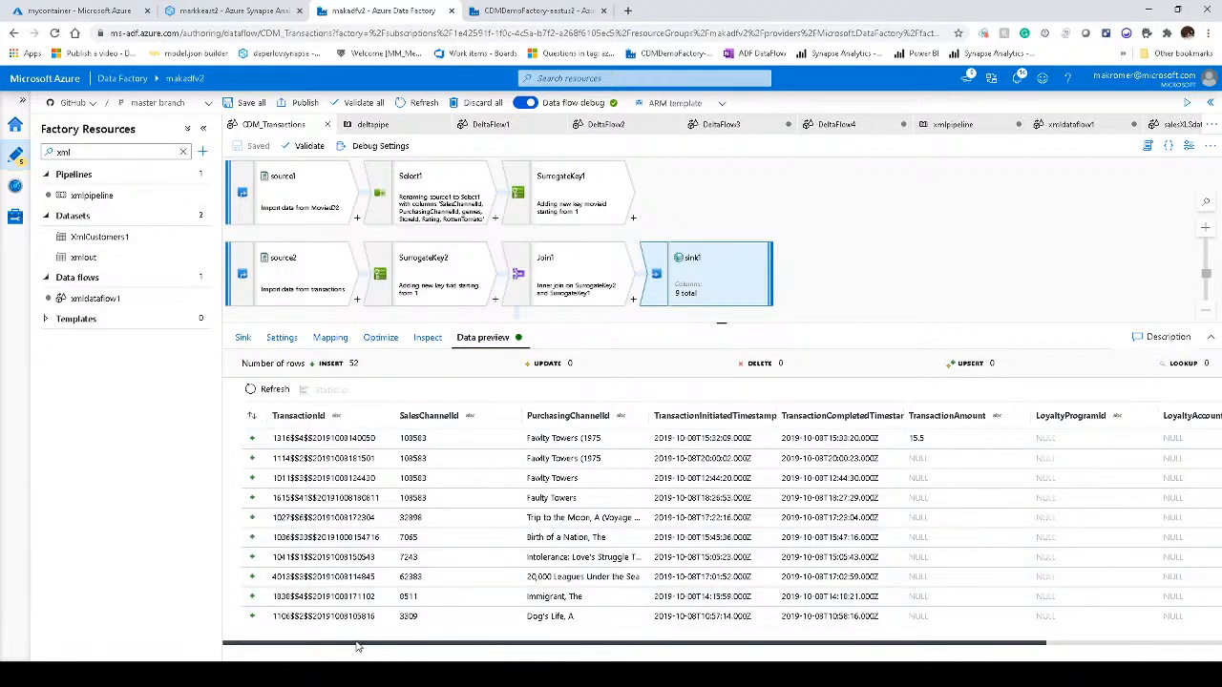
drag(354, 647, 761, 653)
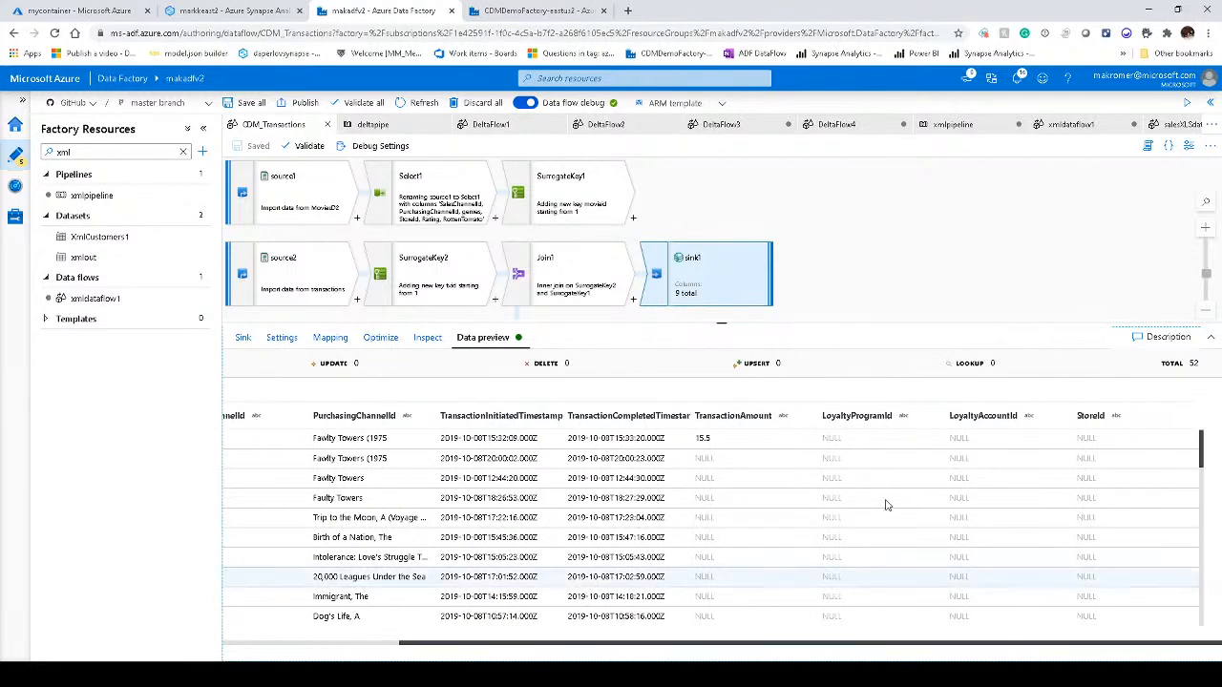
scroll(930, 491, down, 10)
scroll(926, 489, down, 5)
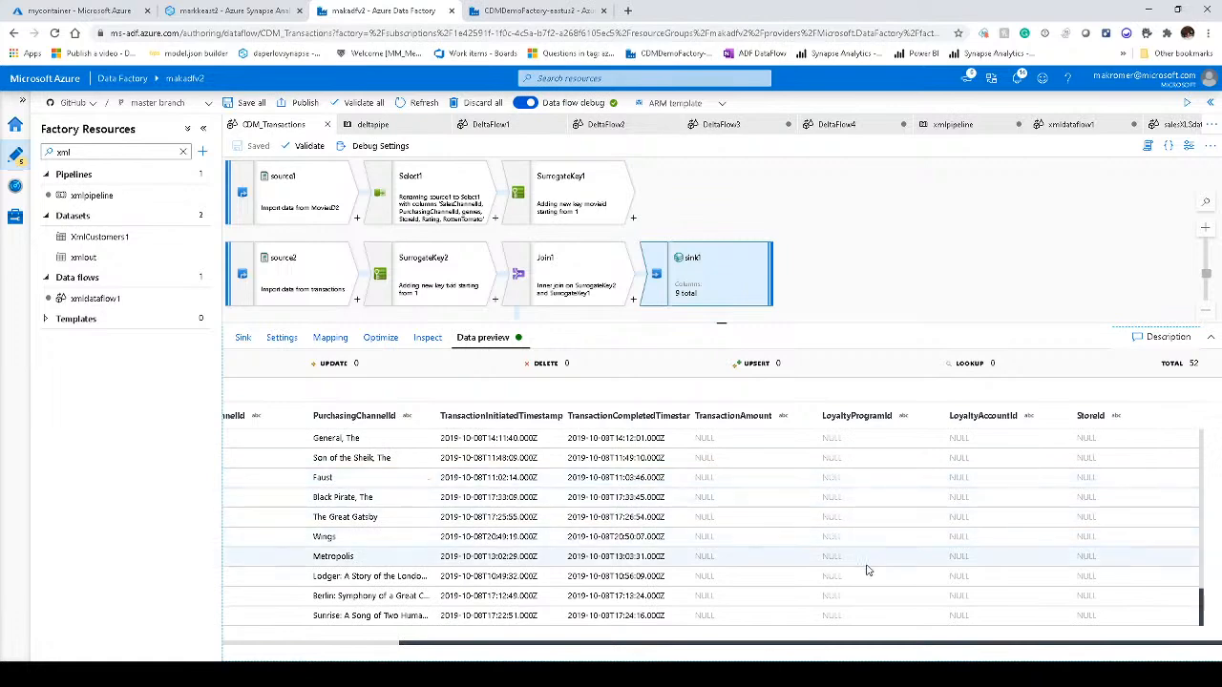
drag(827, 649, 611, 649)
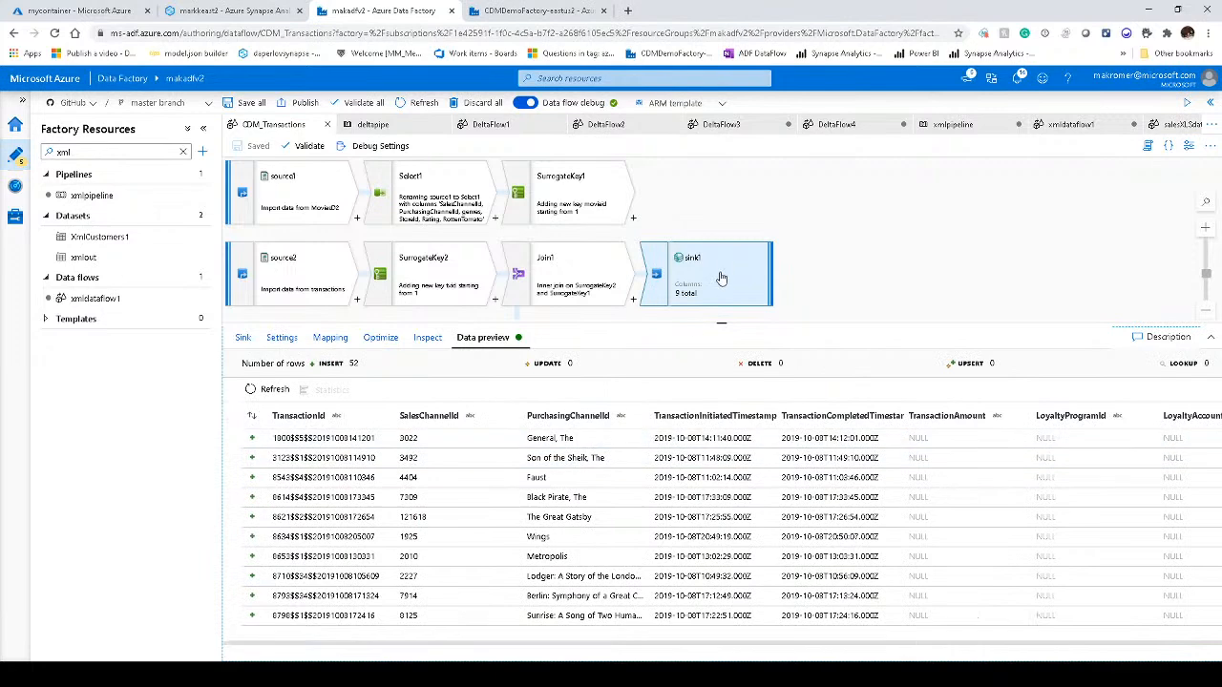
scroll(908, 247, down, 2)
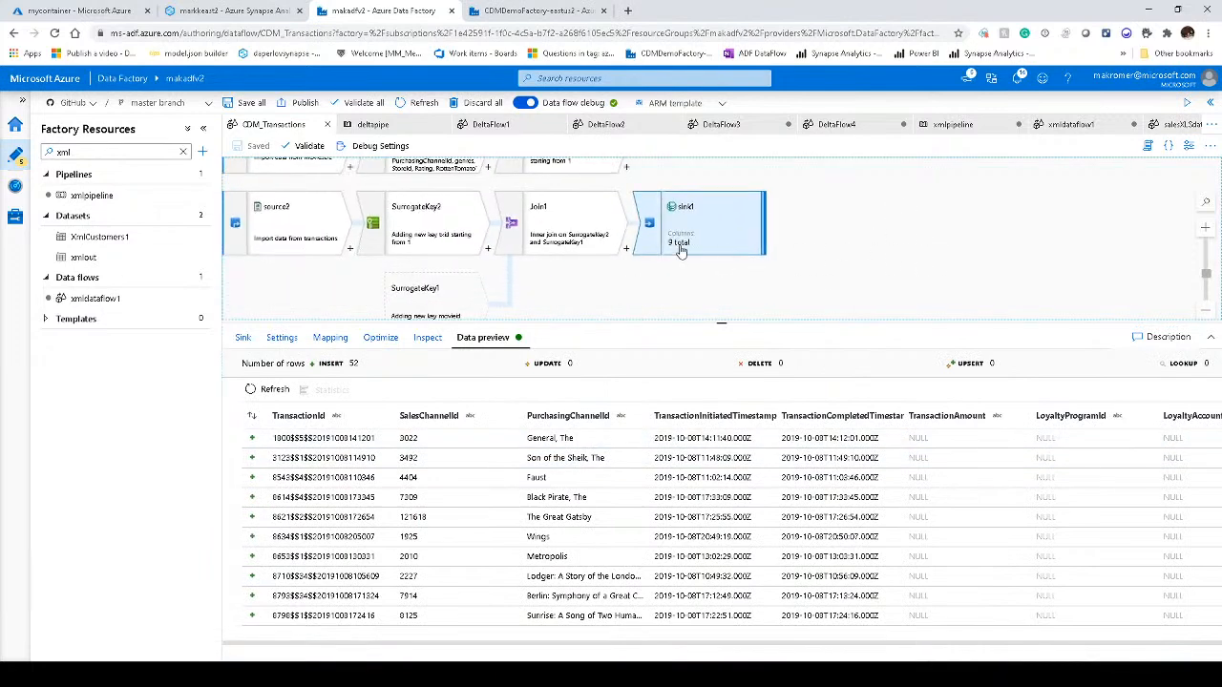
- Check sink1's input-to-output column mapping, and revisit its file and format settings
click(320, 341)
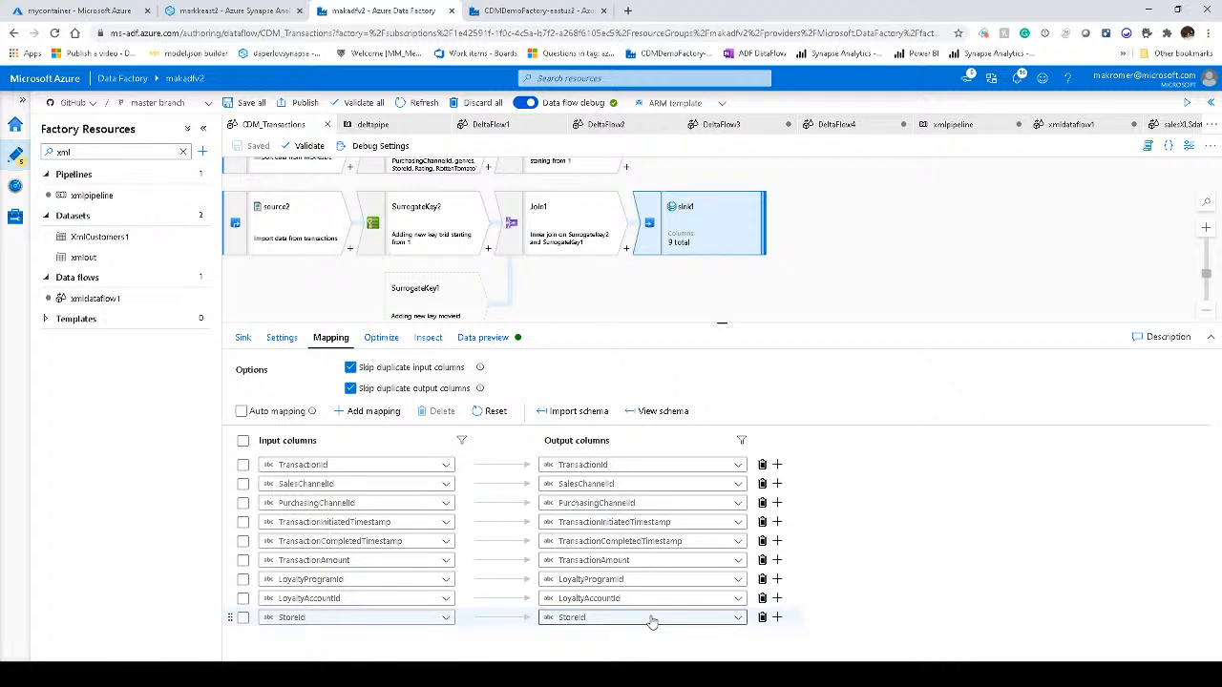
click(283, 338)
scroll(487, 538, down, 2)
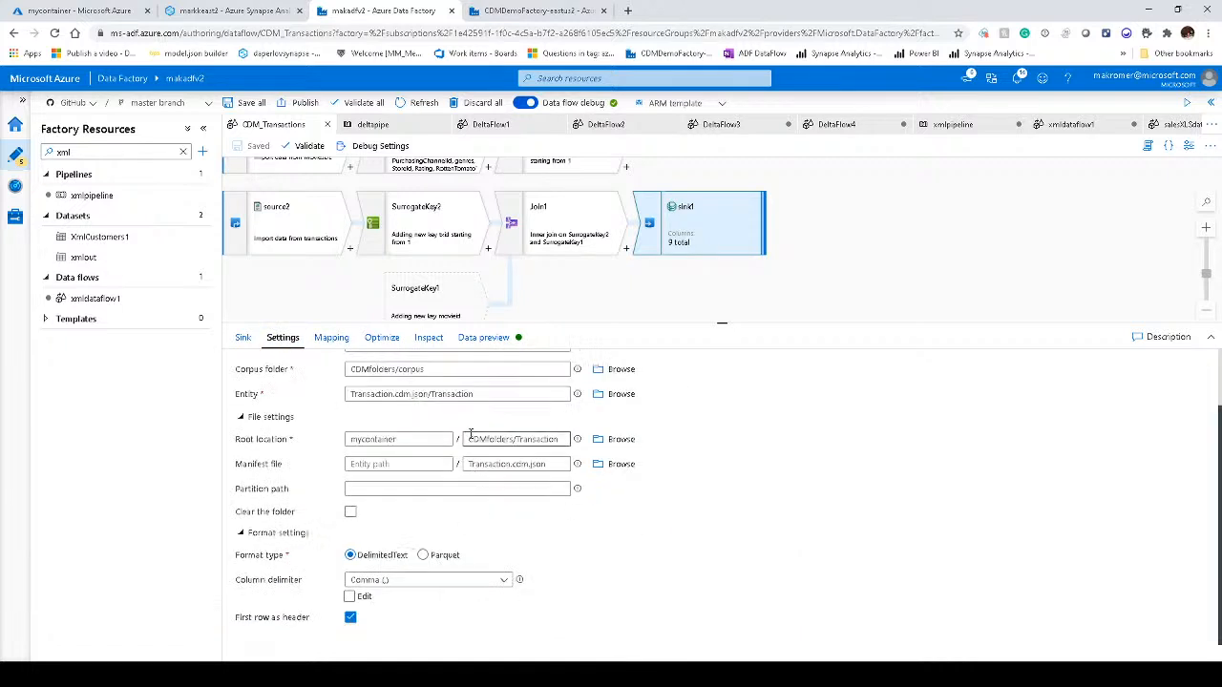
- Compare sink1's CDM entity setting, data preview and column mapping, including the input column choices for TransactionId
drag(494, 394, 434, 395)
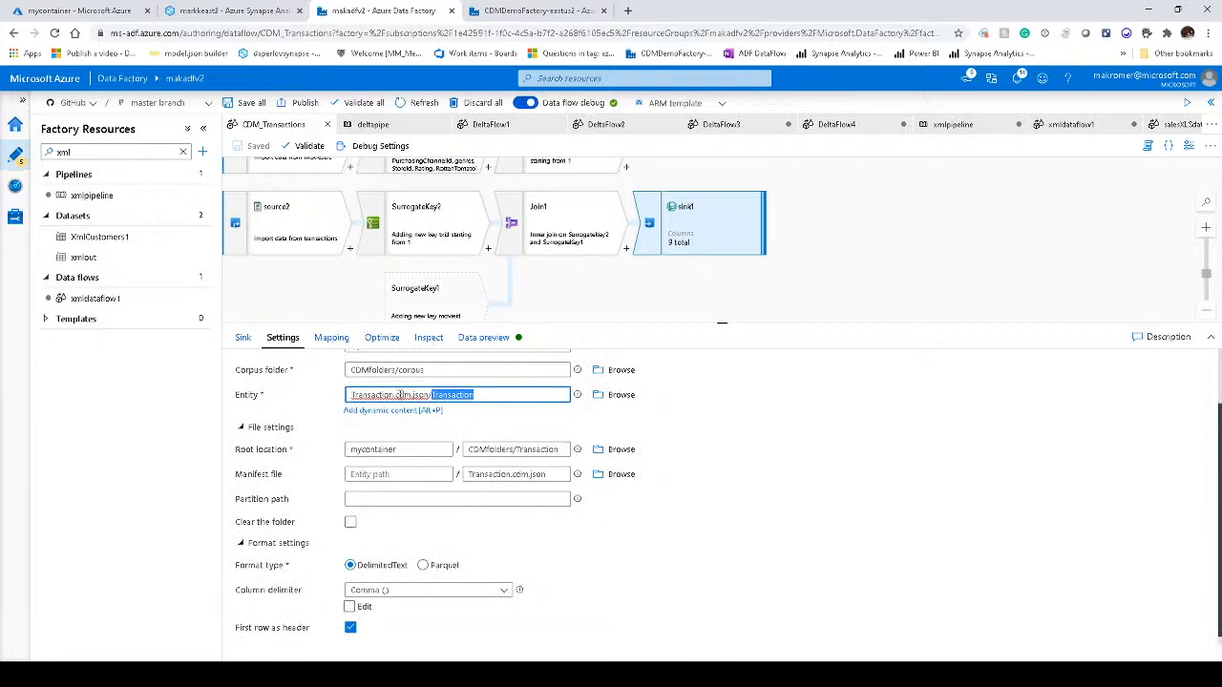
click(491, 340)
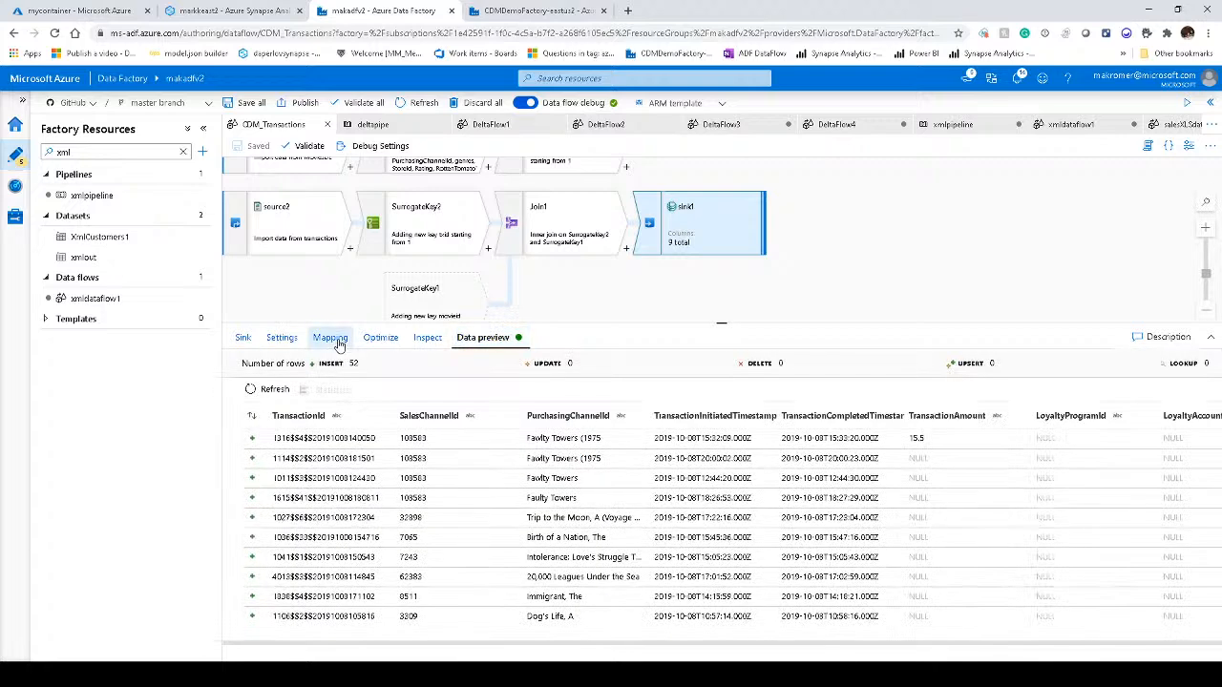
click(336, 340)
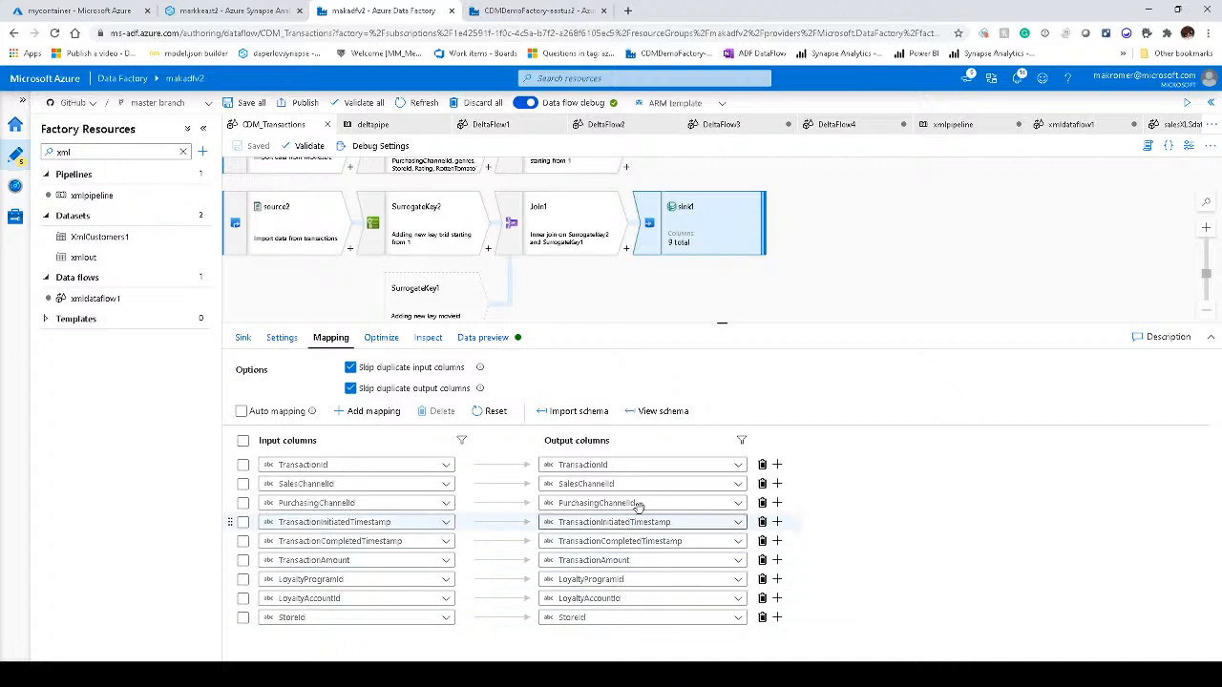
click(441, 466)
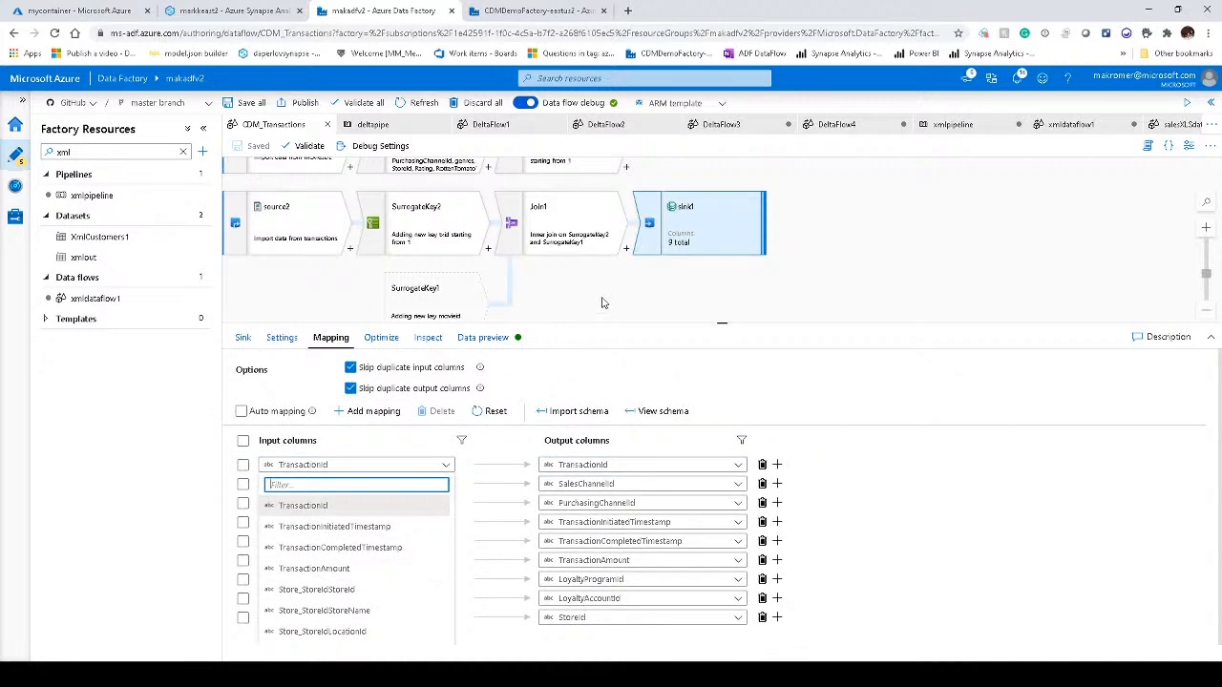
drag(572, 281, 594, 317)
drag(895, 240, 826, 212)
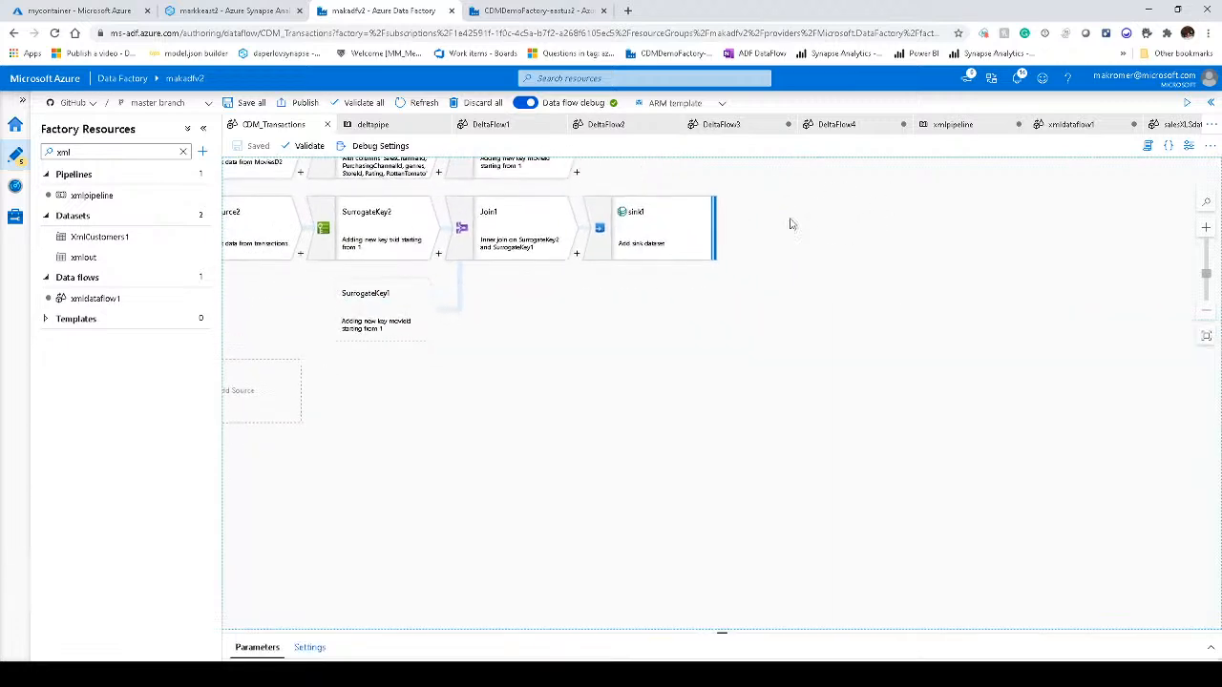
click(594, 237)
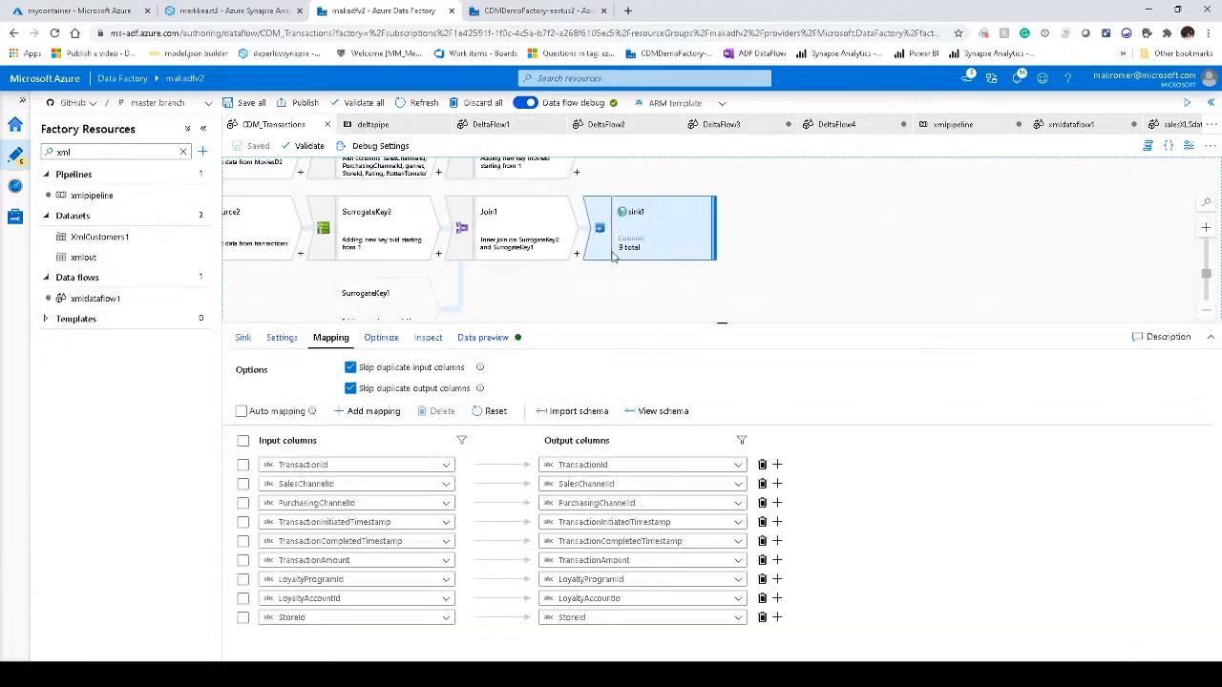
- Revisit sink1's data preview alongside the source2, SurrogateKey2 and Join1 stream that feeds it
click(483, 340)
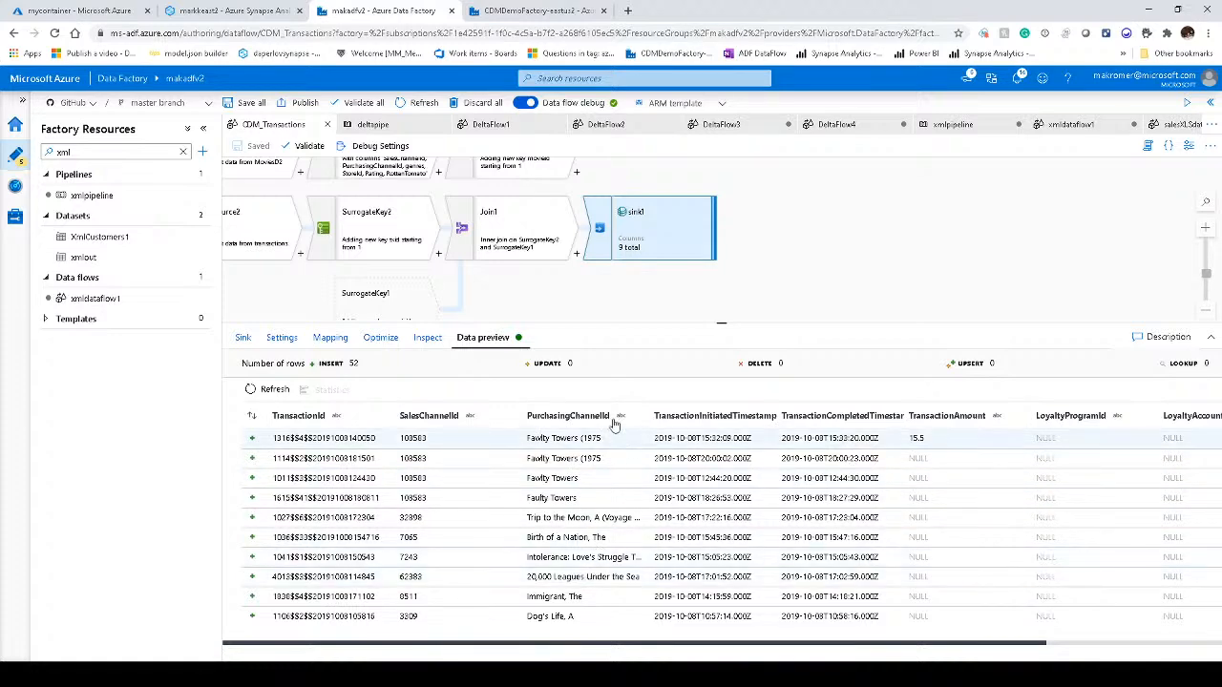
drag(574, 304, 653, 310)
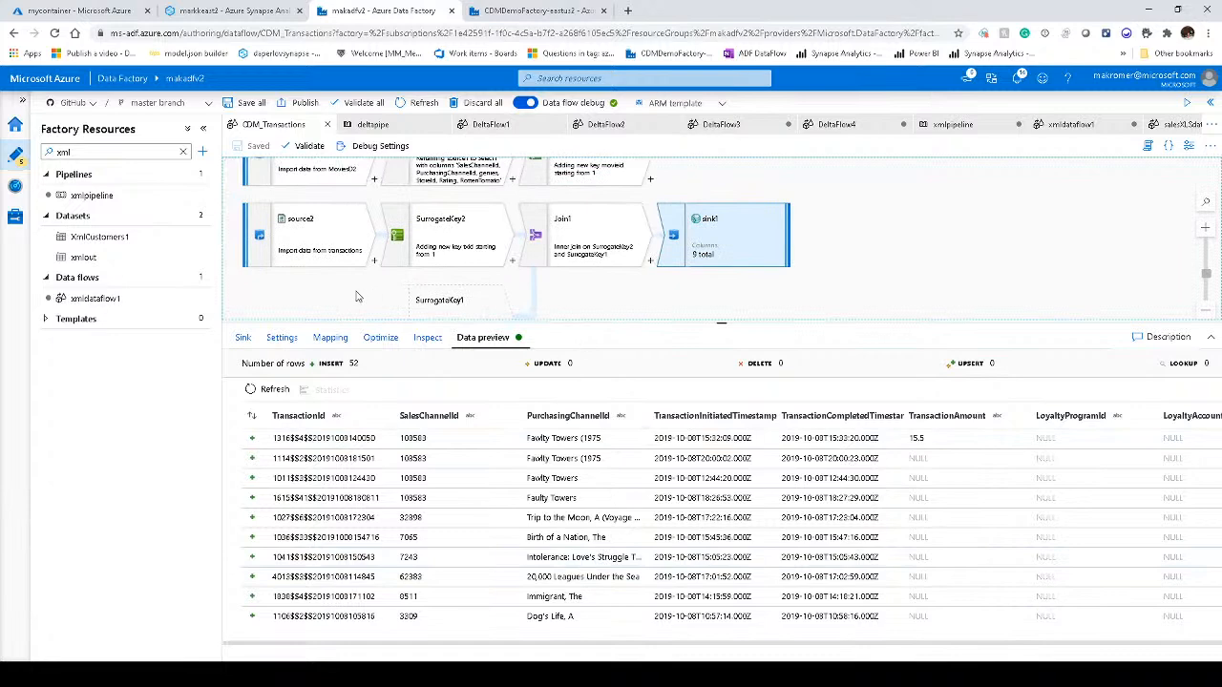
drag(357, 294, 369, 296)
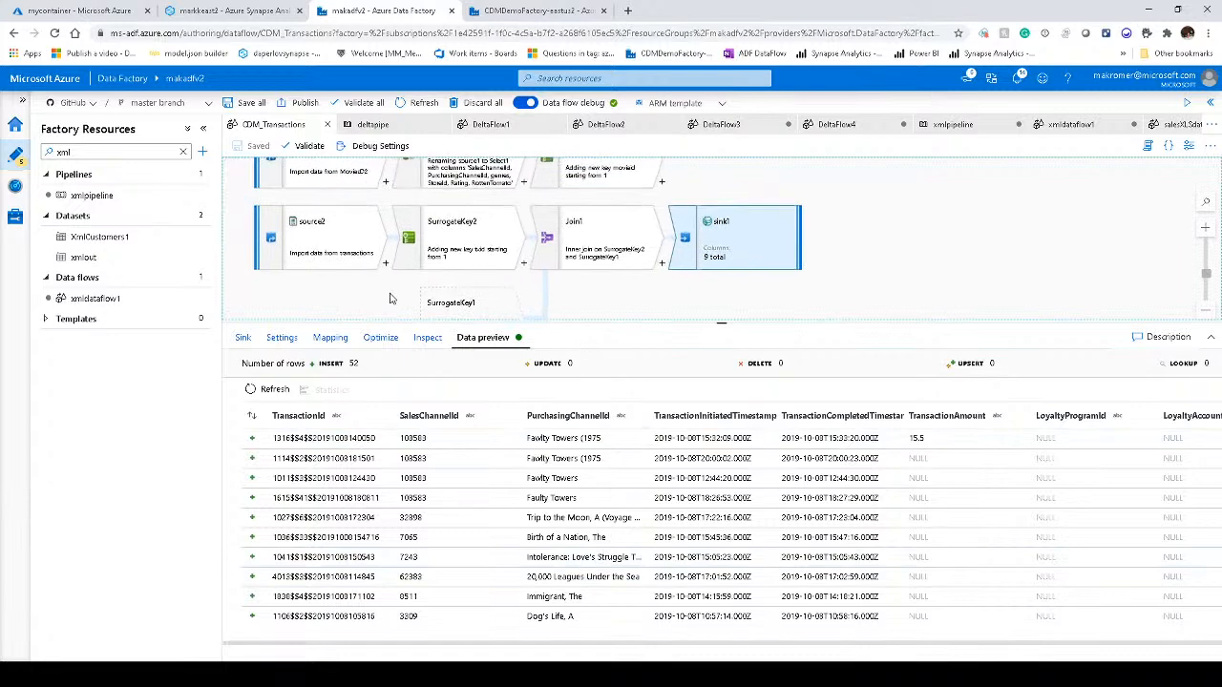
drag(878, 211, 880, 218)
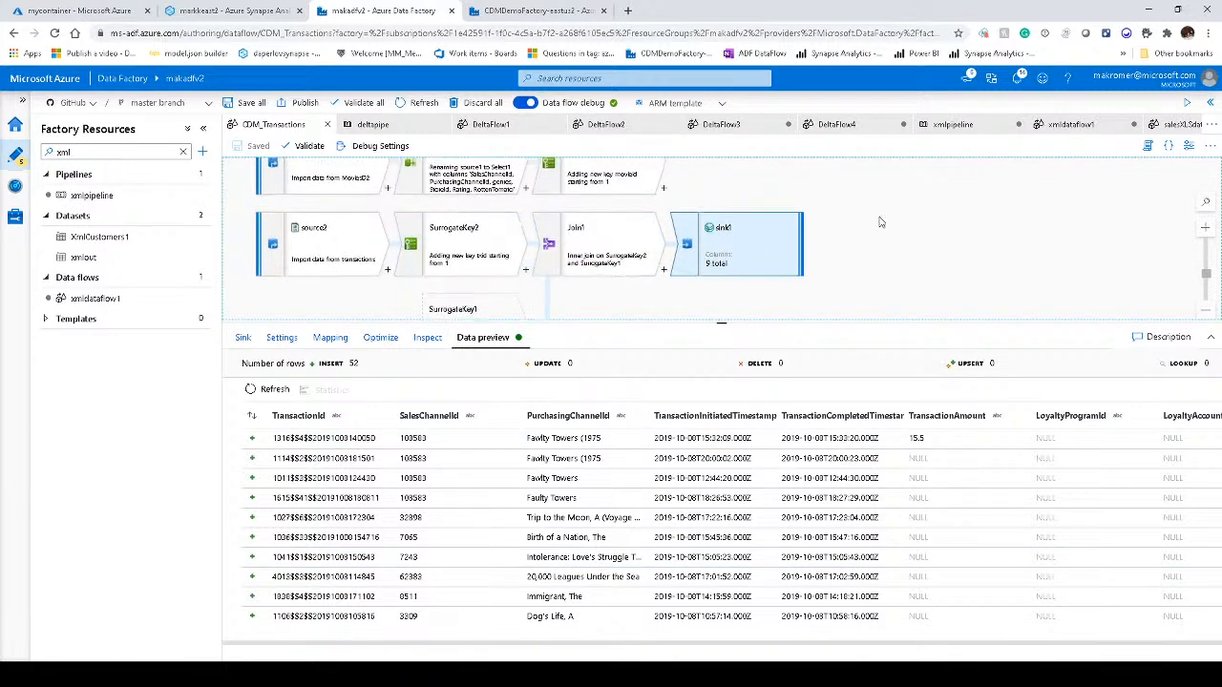
- Filter the factory resources by xls, and open the financialsXLS dataset and the salesXLSdataflow data flow
click(1212, 125)
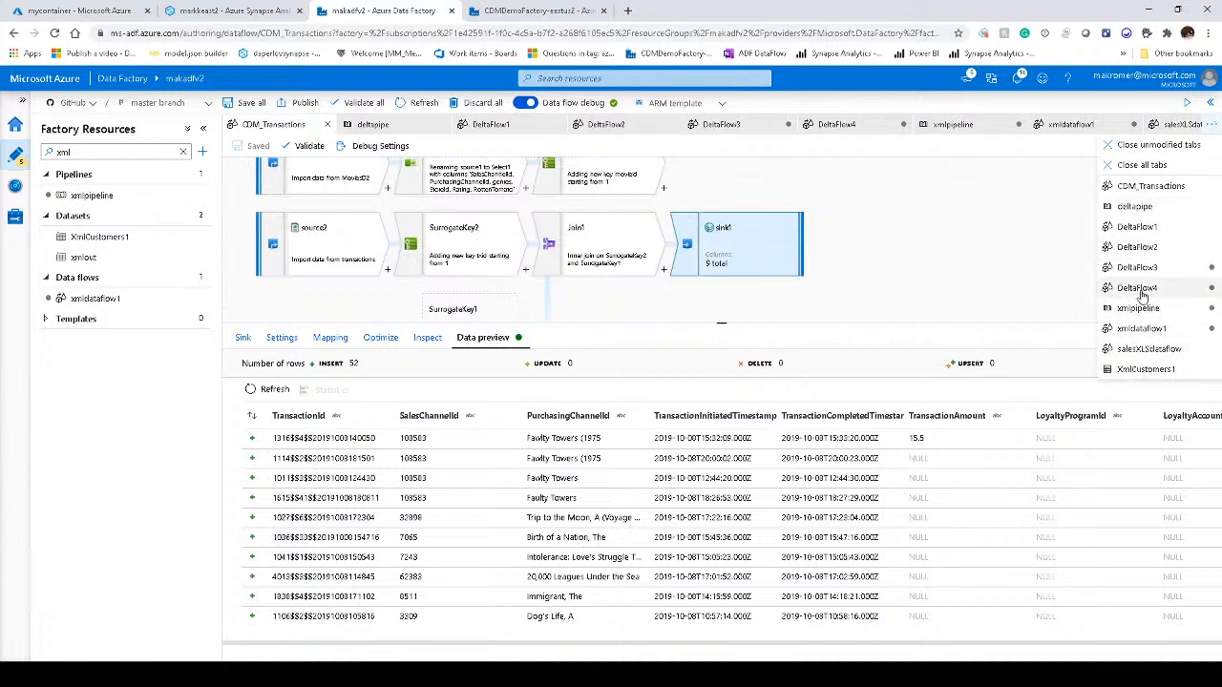
click(1019, 248)
double_click(63, 152)
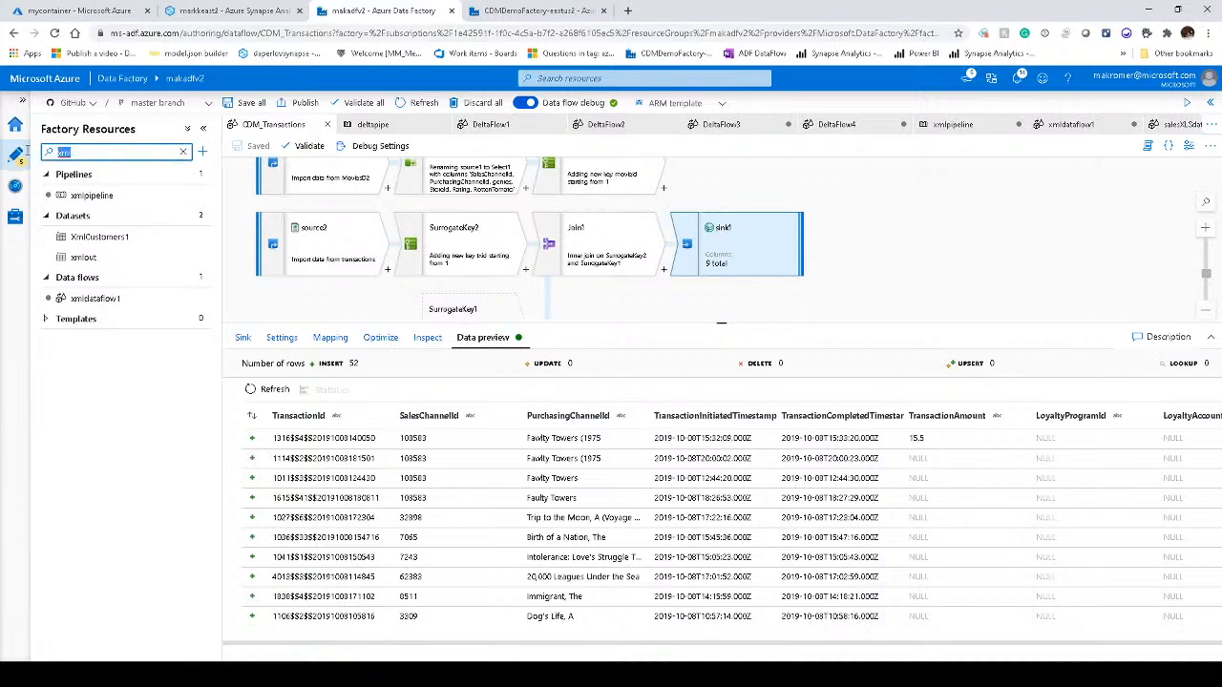
text(sls)
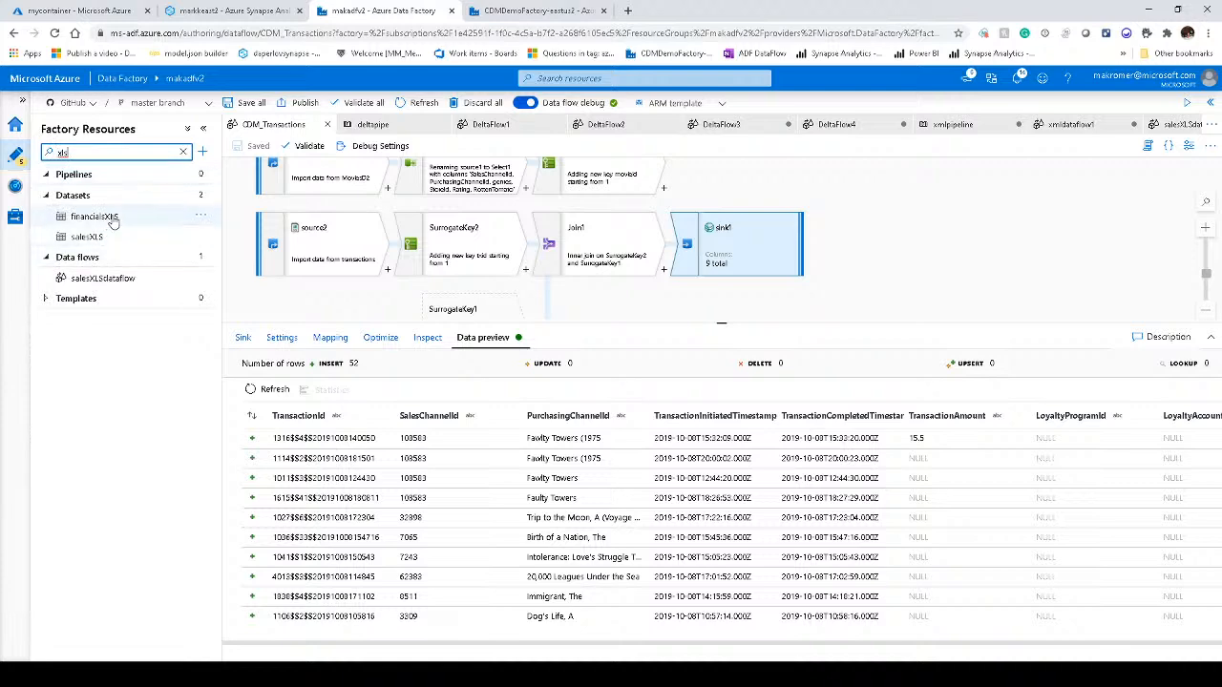
click(112, 218)
click(113, 279)
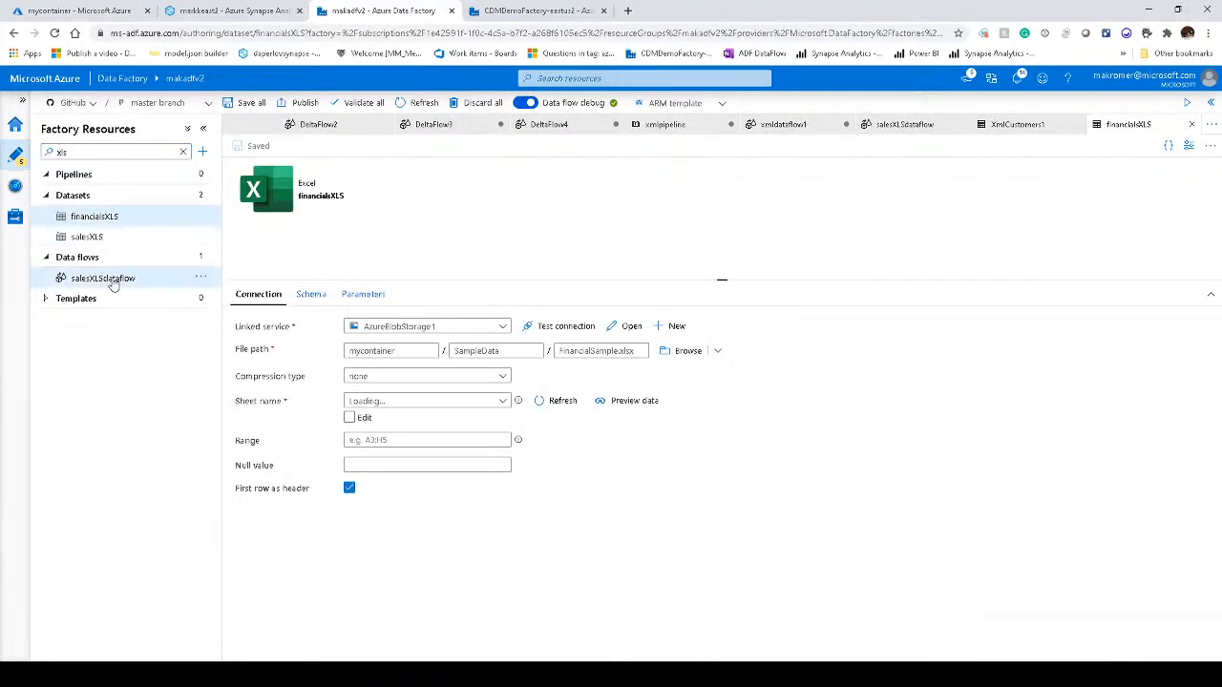
click(635, 294)
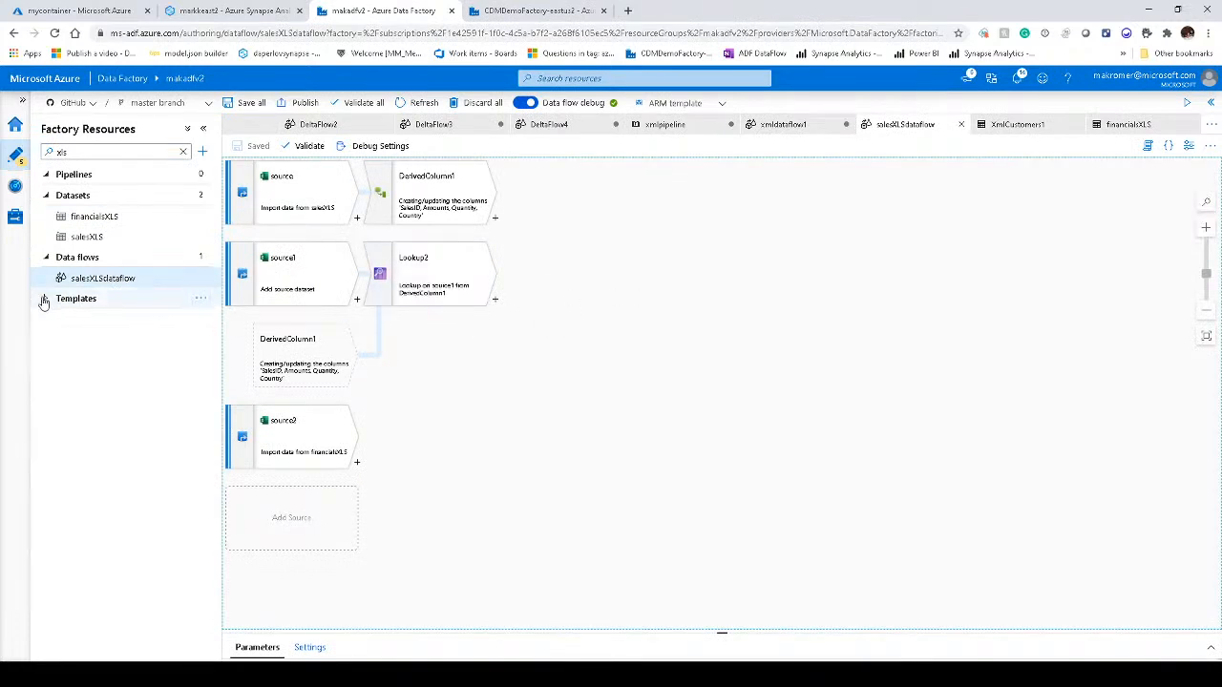
- Compare the dataset-based source's preview and settings with the inline Excel source1's settings and source options
click(312, 202)
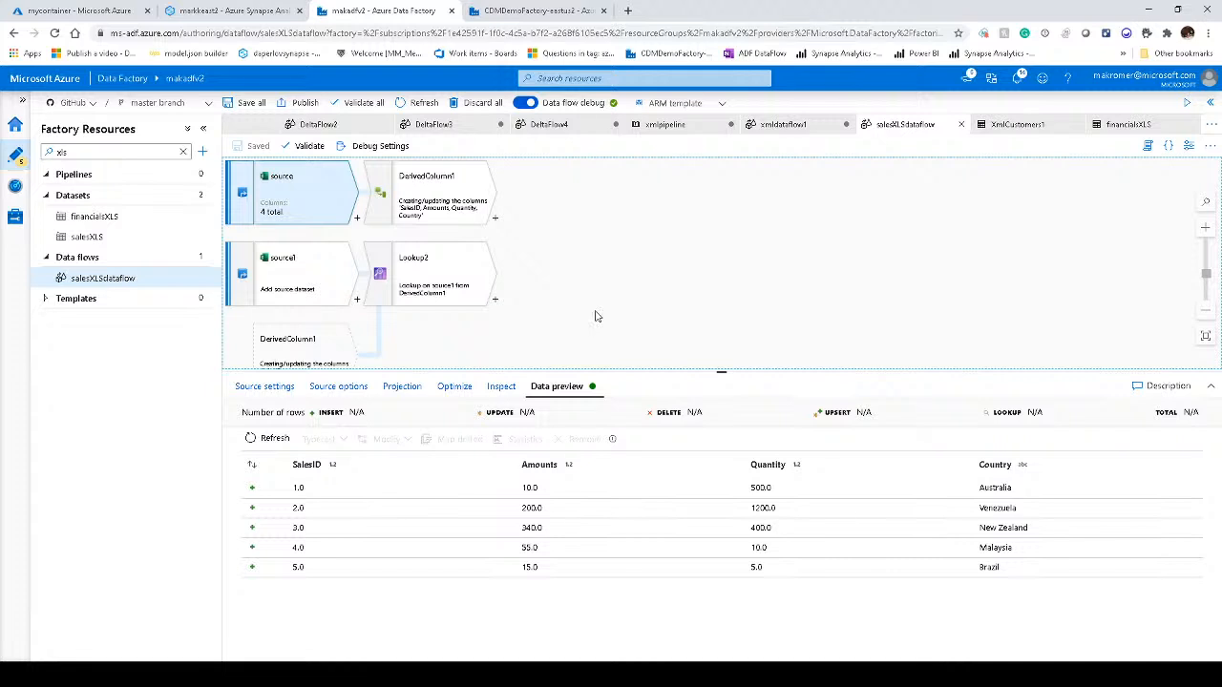
click(267, 387)
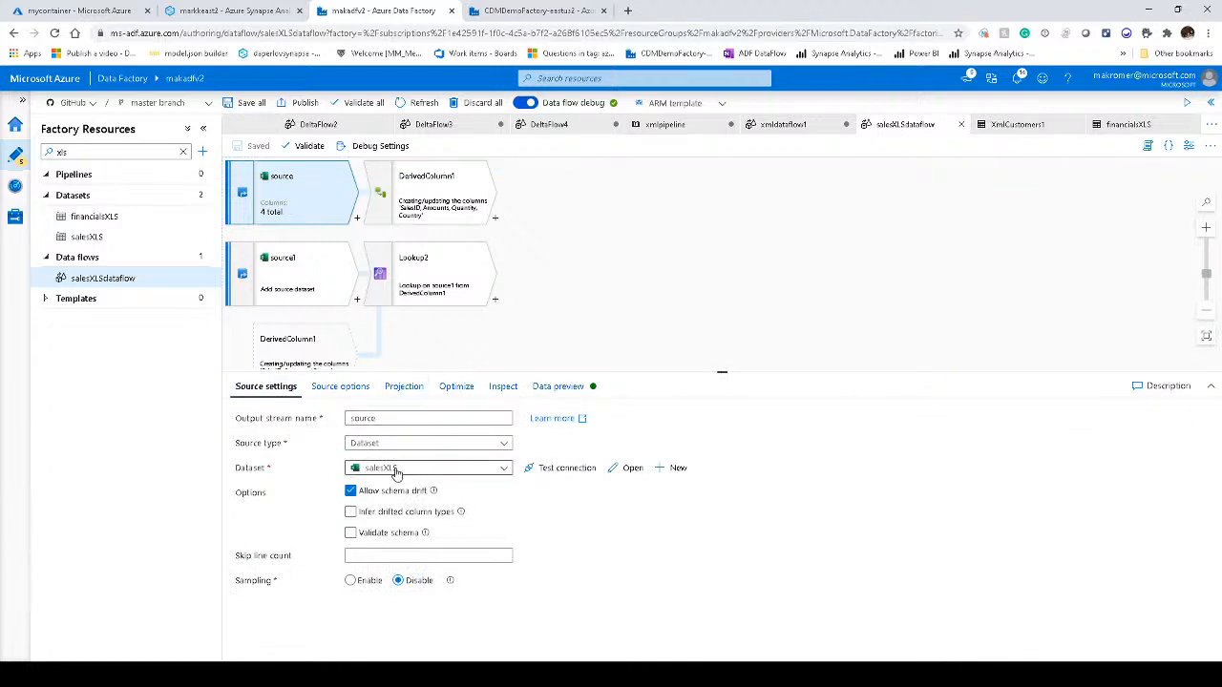
click(309, 276)
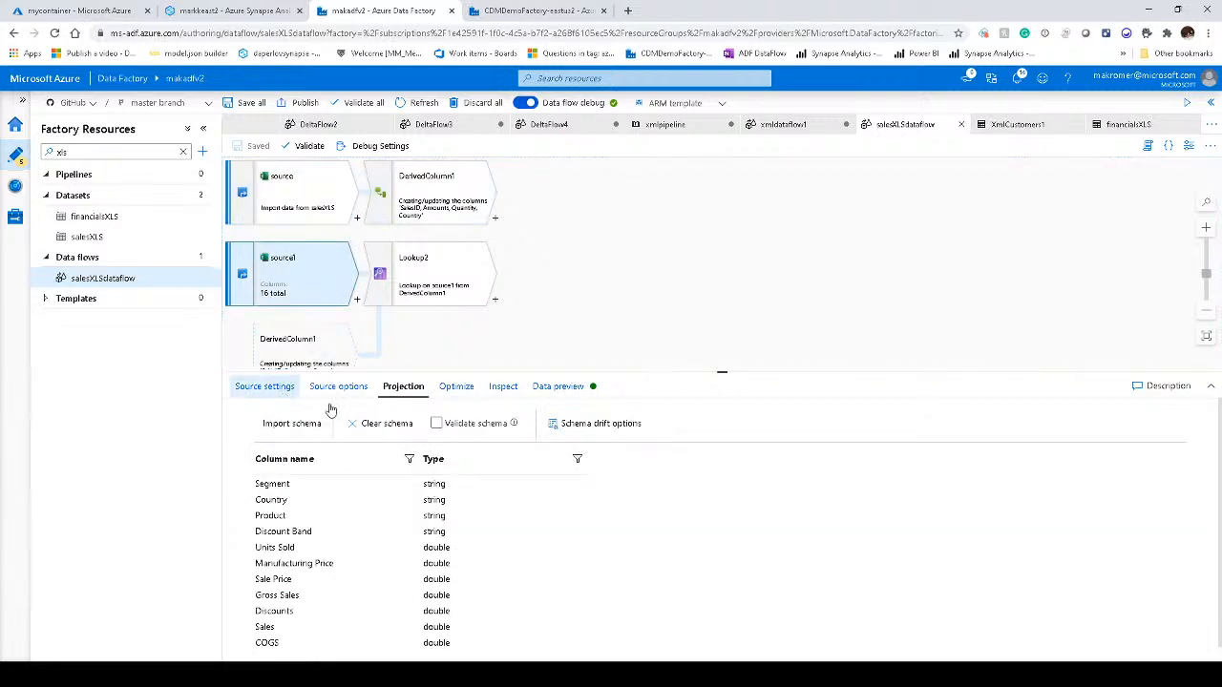
click(277, 391)
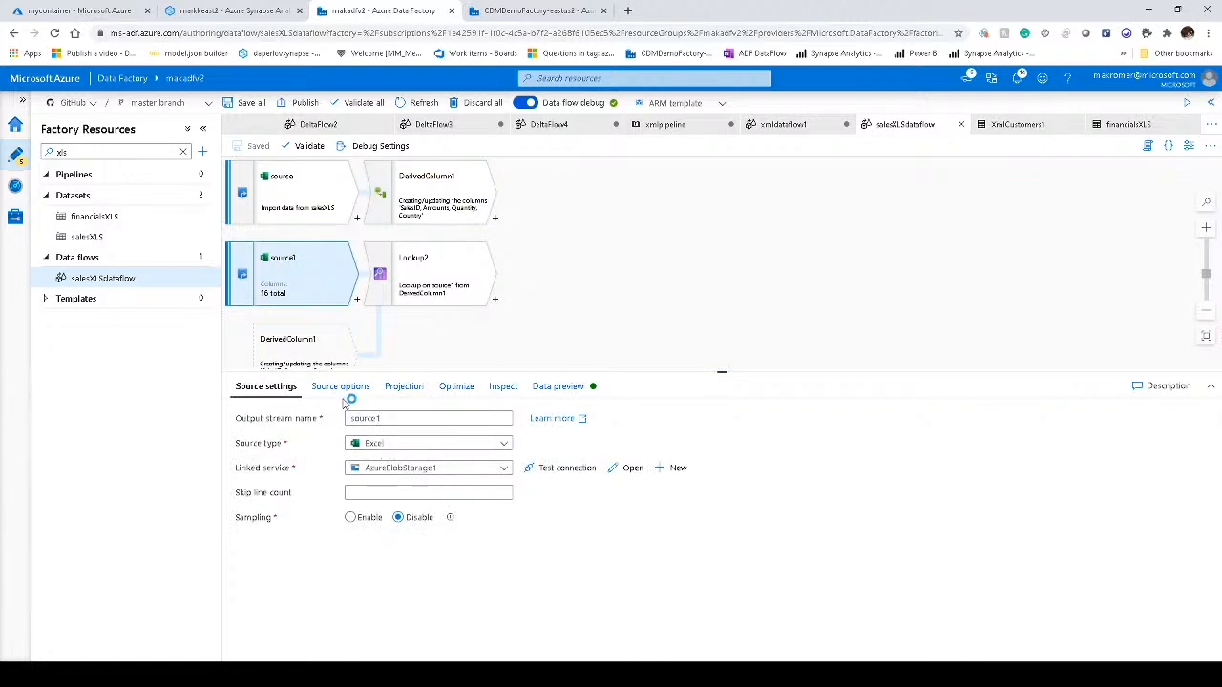
click(339, 392)
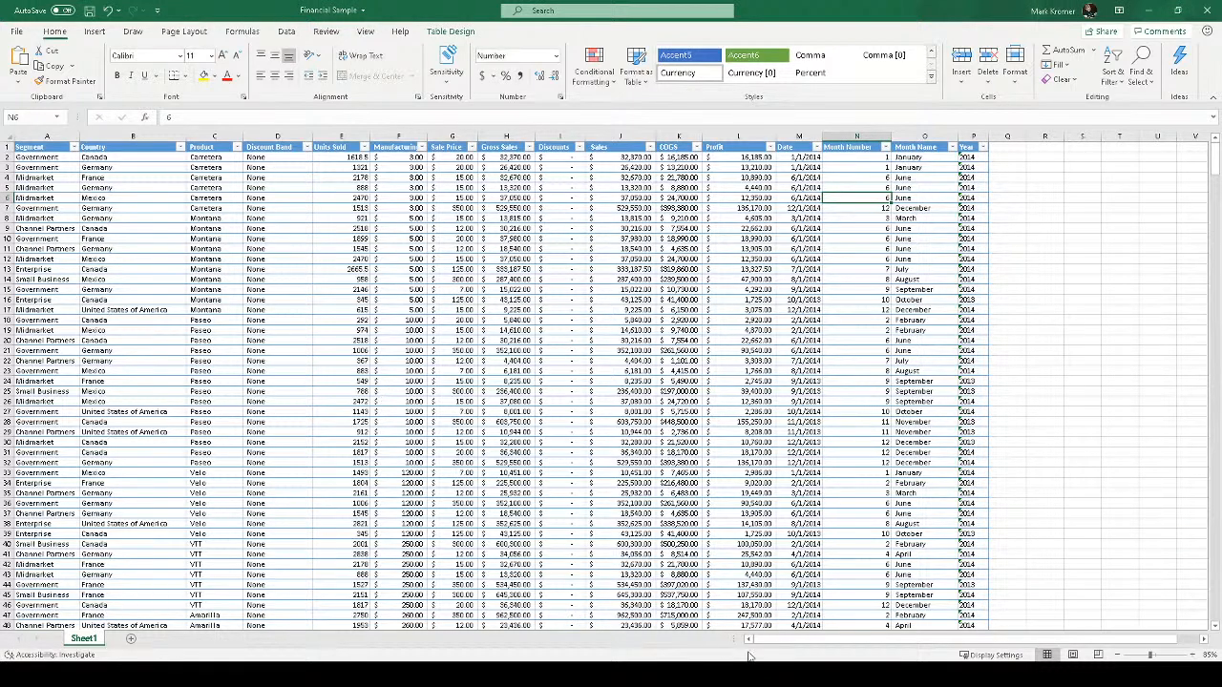
- Switch to the currencysales workbook in Excel, view its currencysales1 and currencysales2 sheets, and return to Data Factory
key(alt+Tab)
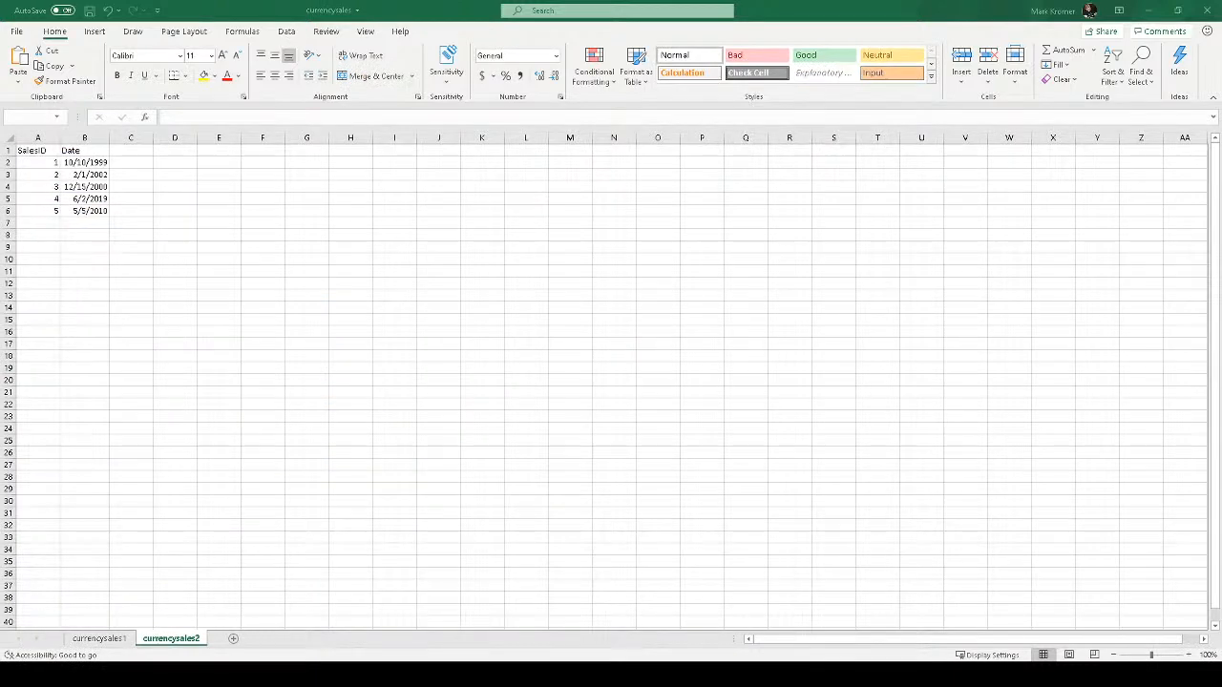
click(100, 638)
click(158, 641)
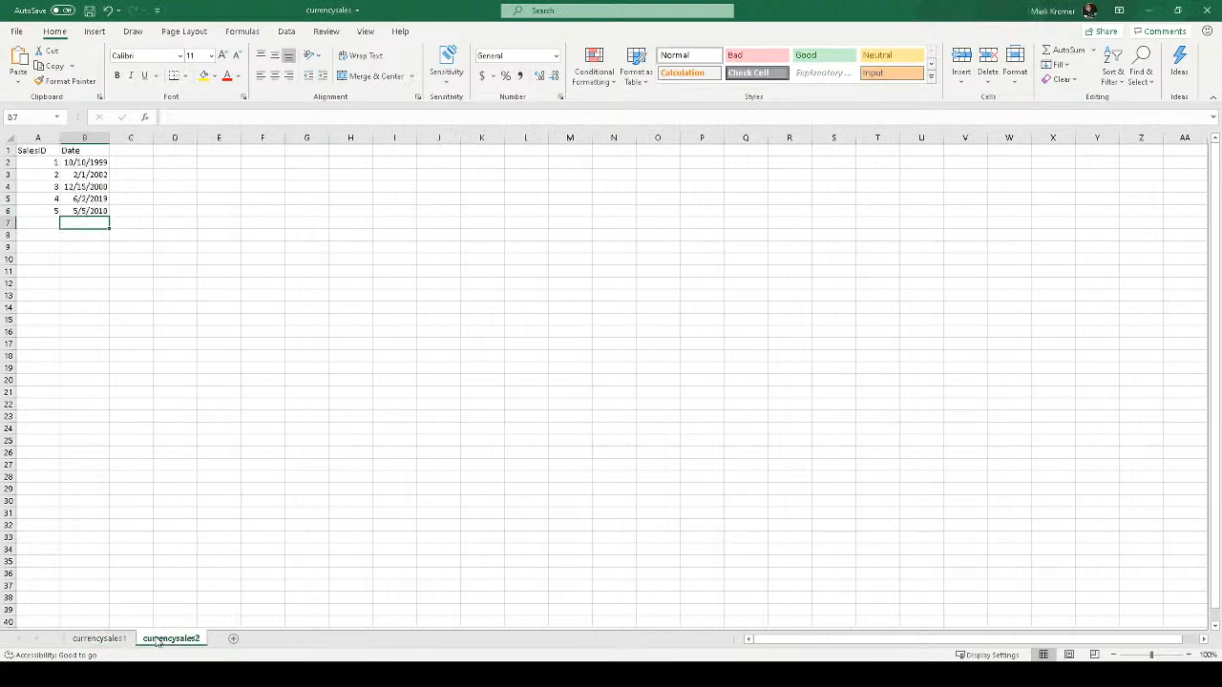
key(alt+Tab)
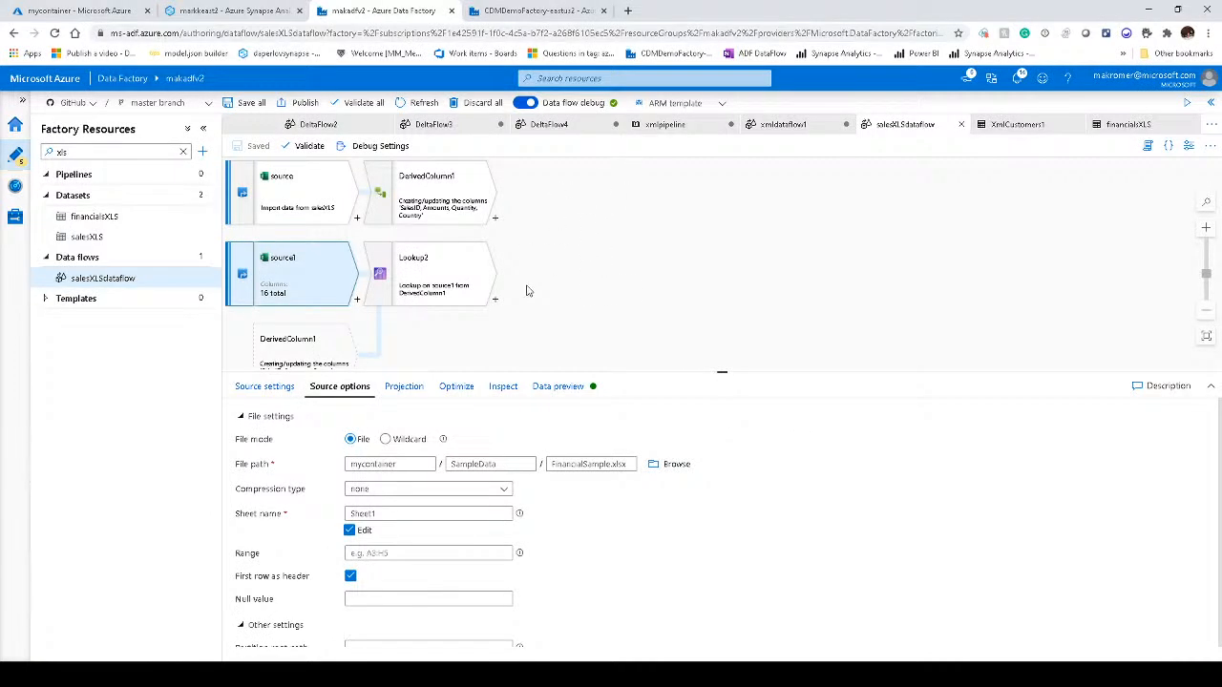
- Select the salesXLS-based source, and check the connection settings of the financialsXLS and XmlCustomers1 datasets
click(319, 197)
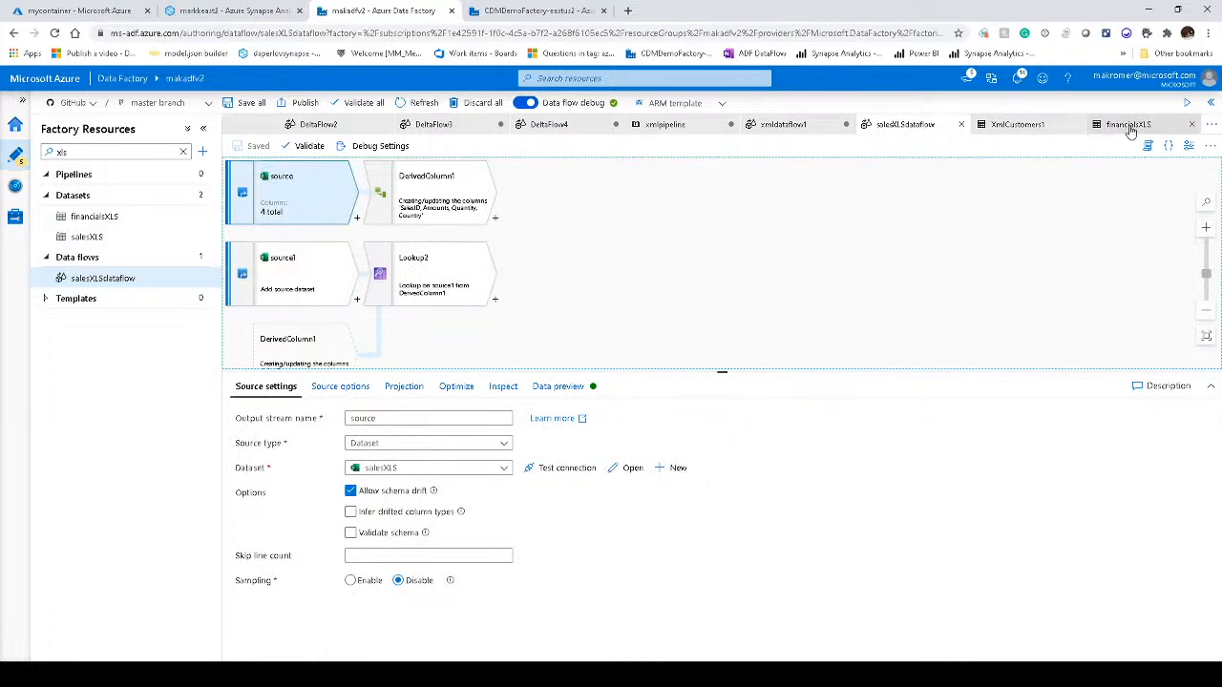
click(1210, 124)
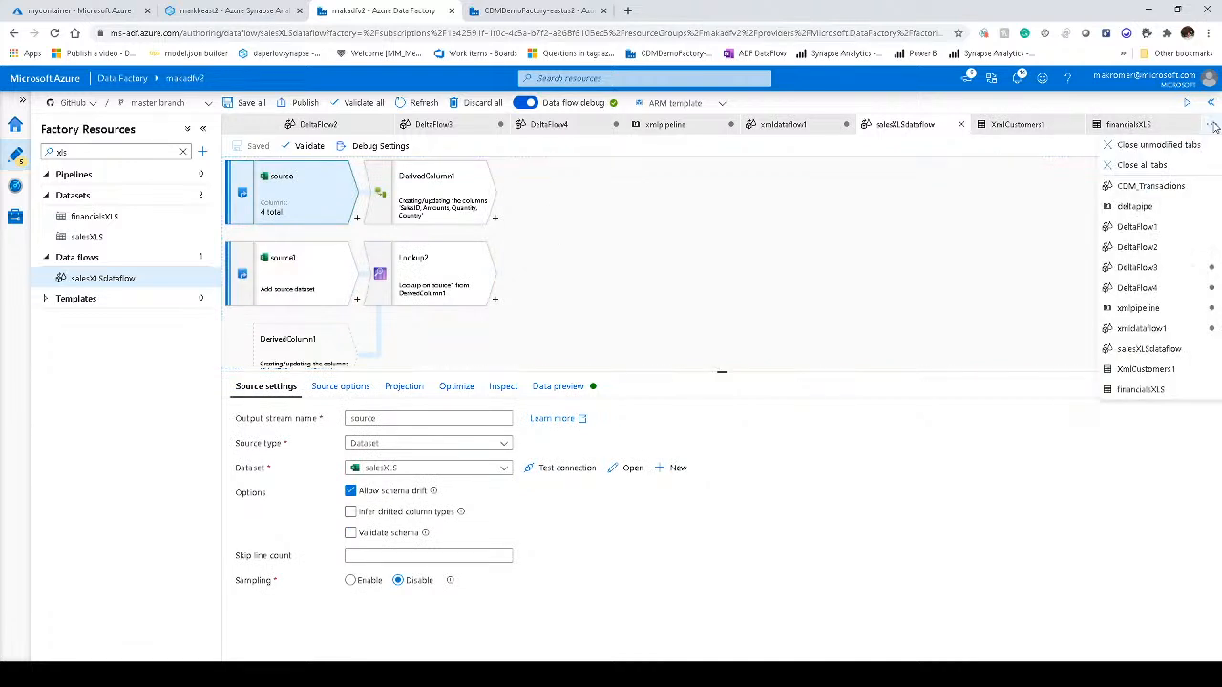
click(1149, 391)
click(1210, 124)
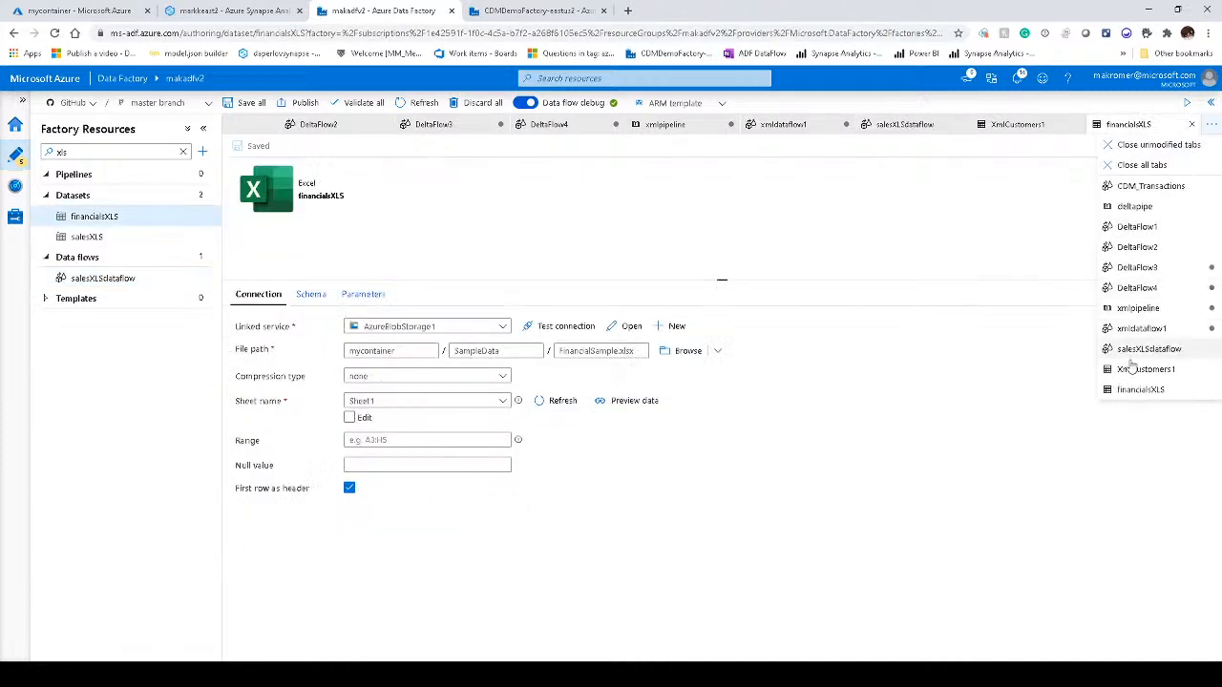
click(1136, 370)
click(580, 354)
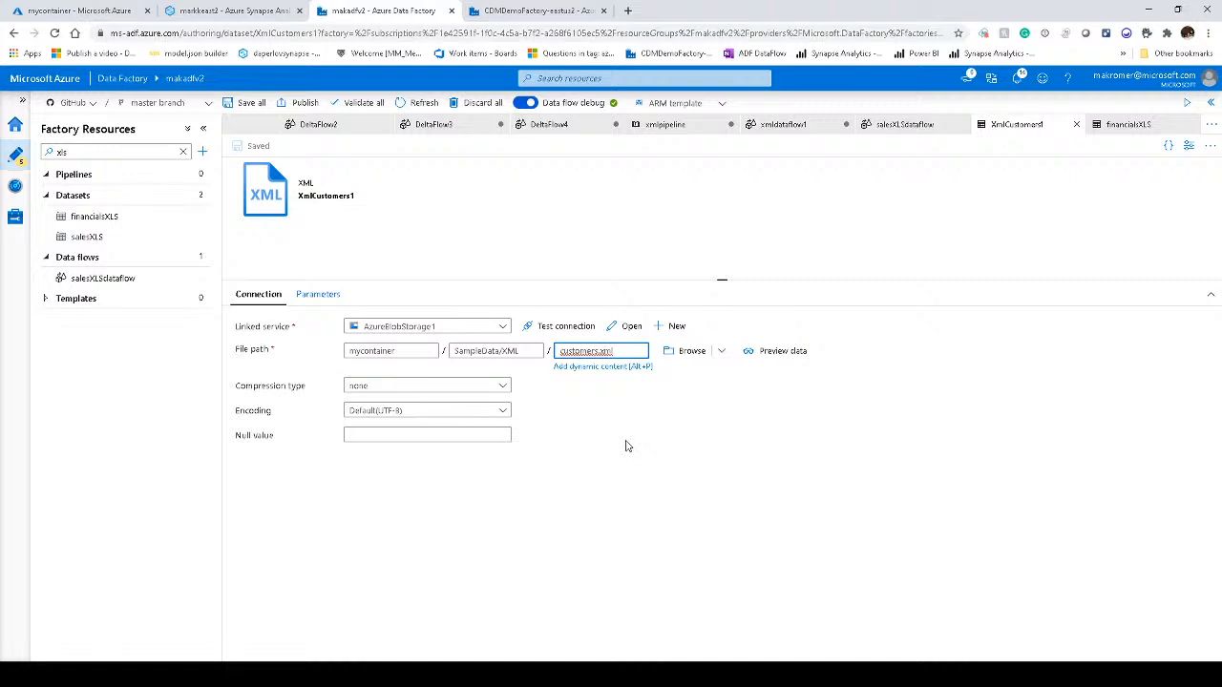
- Review the sheet name choices of the financialsXLS and salesXLS datasets, leaving both selections as they are
click(1125, 124)
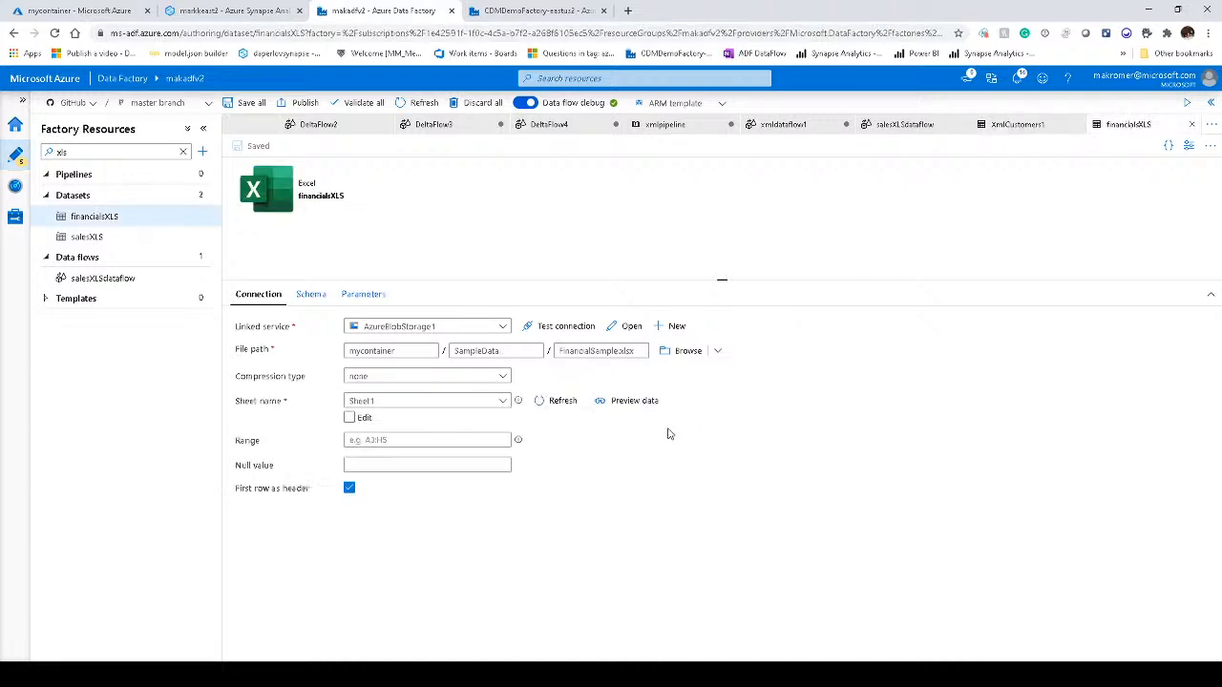
click(497, 401)
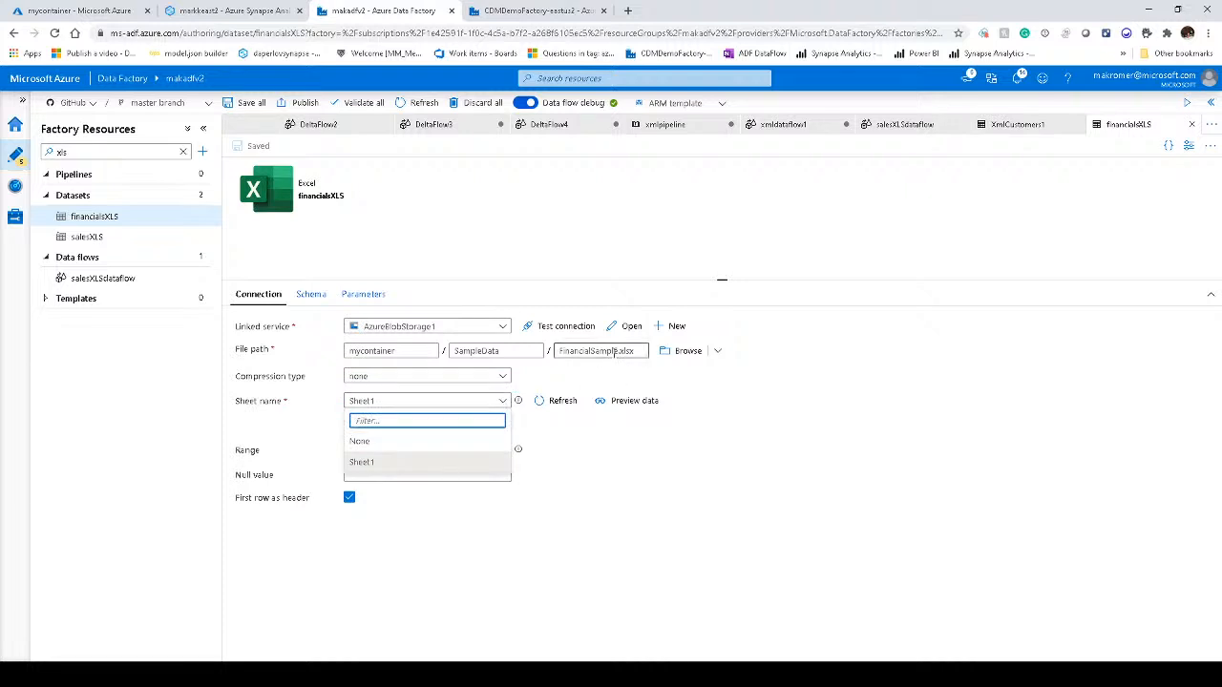
click(142, 238)
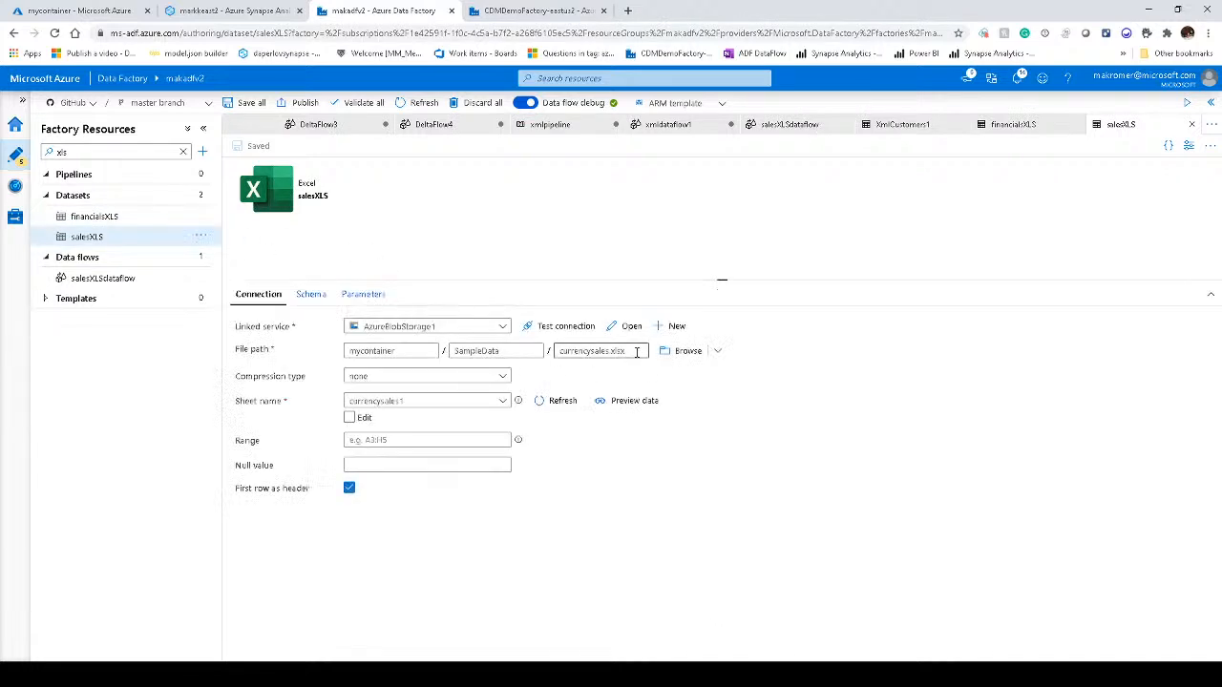
click(462, 404)
click(462, 405)
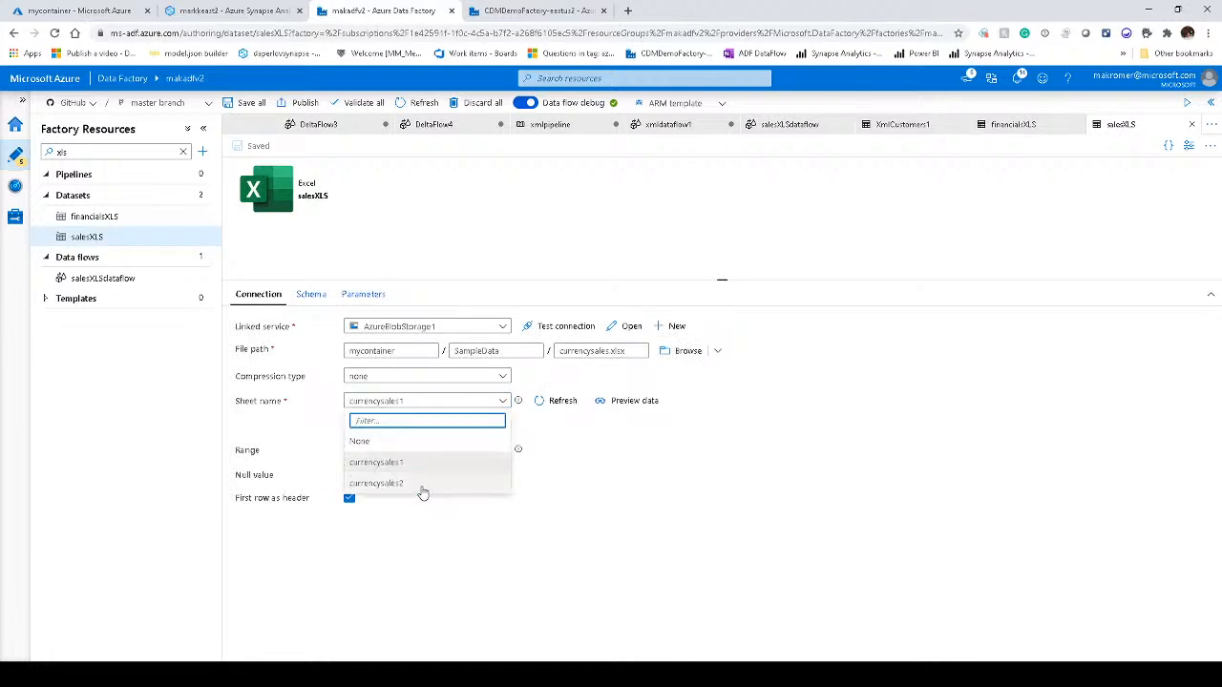
click(687, 493)
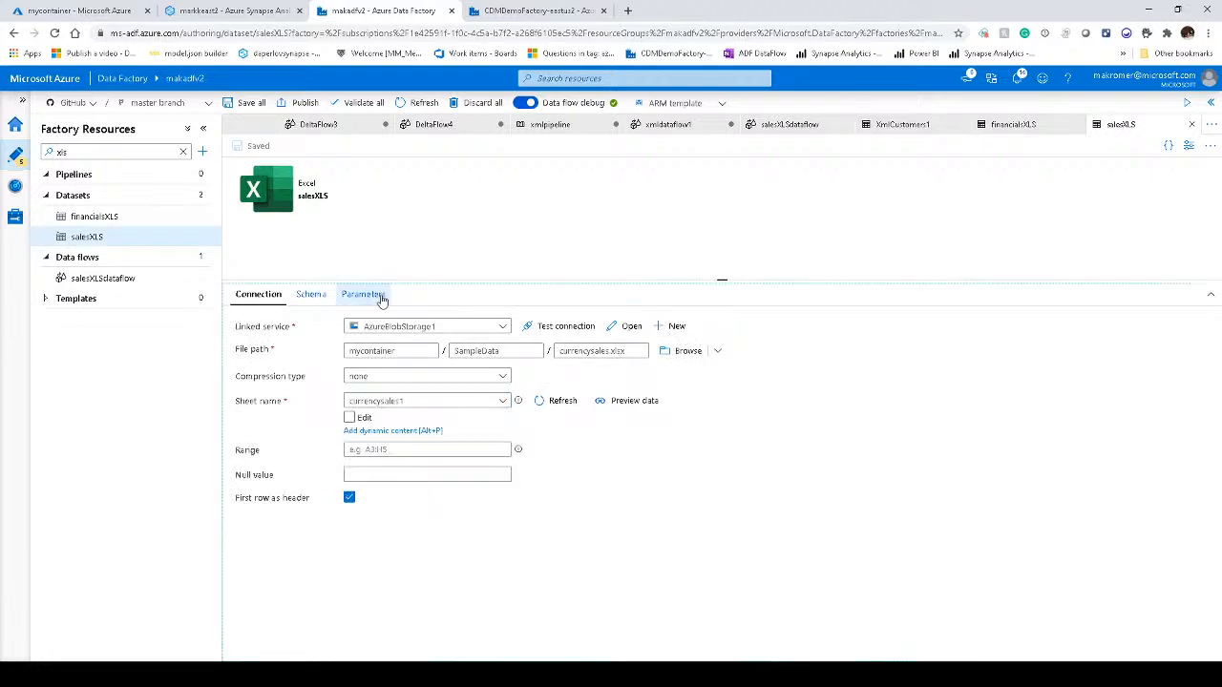
- Review the salesXLS dataset's schema and the projection of the source using it in salesXLSdataflow
click(323, 296)
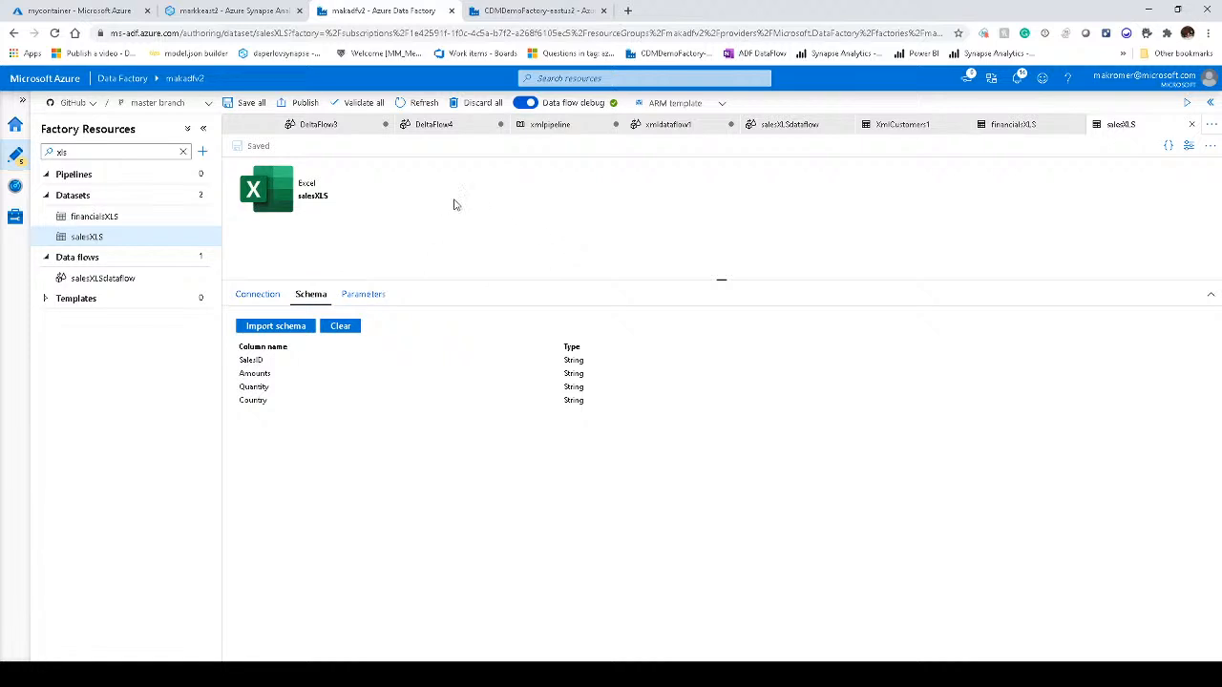
click(796, 126)
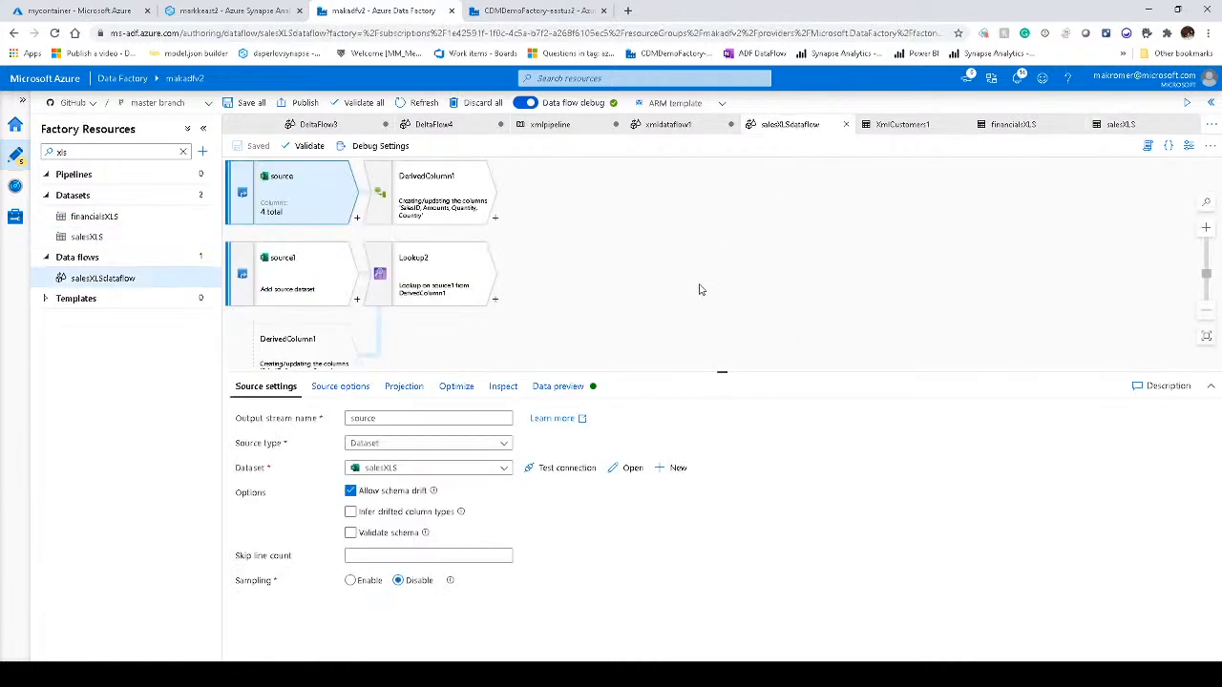
click(393, 395)
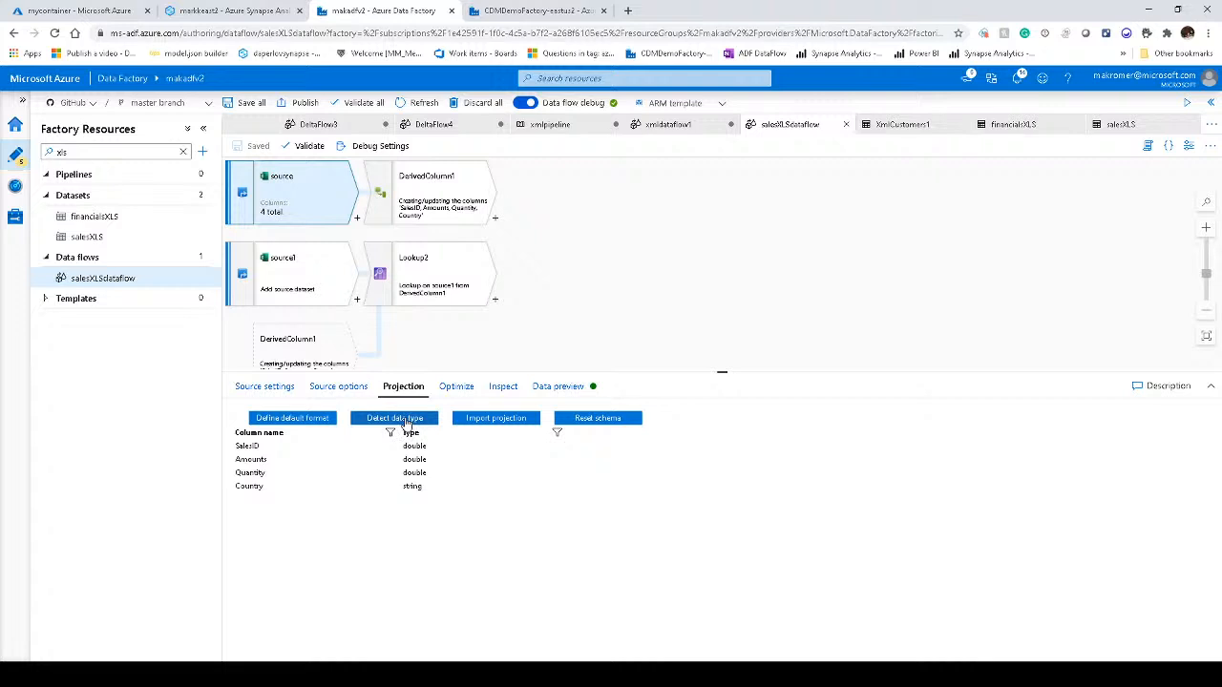
- Try short for whole numbers and decimal for fractions as the default formats of the salesXLS-based source
click(315, 420)
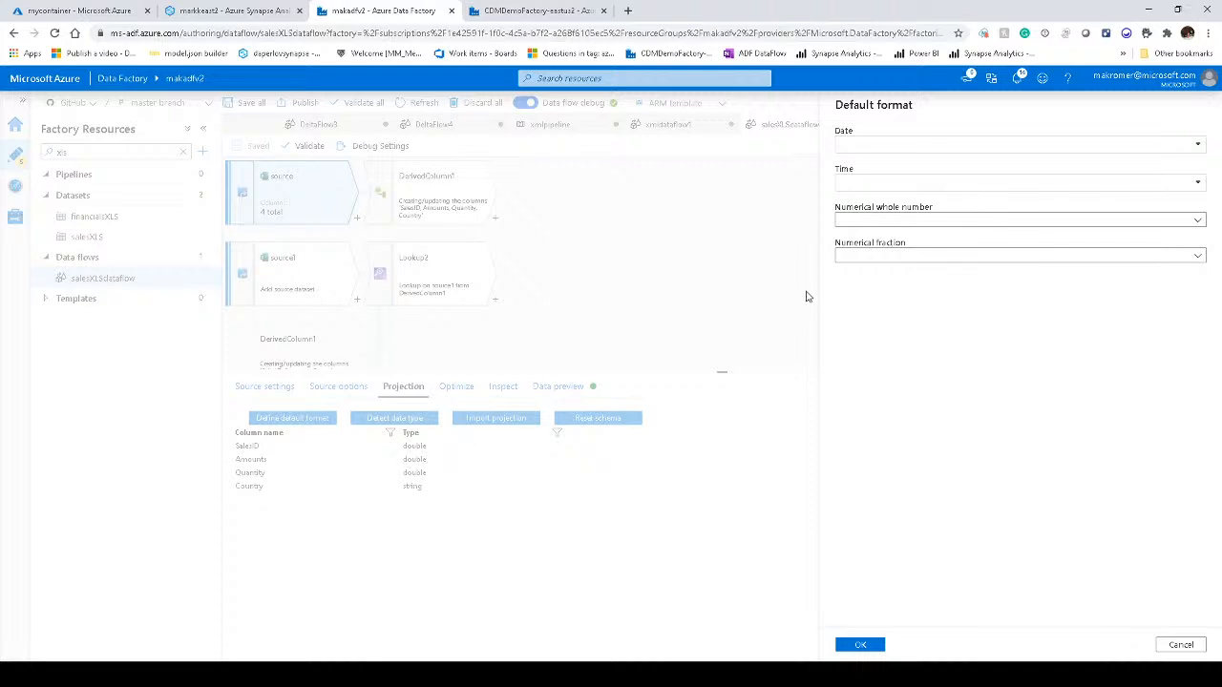
click(921, 221)
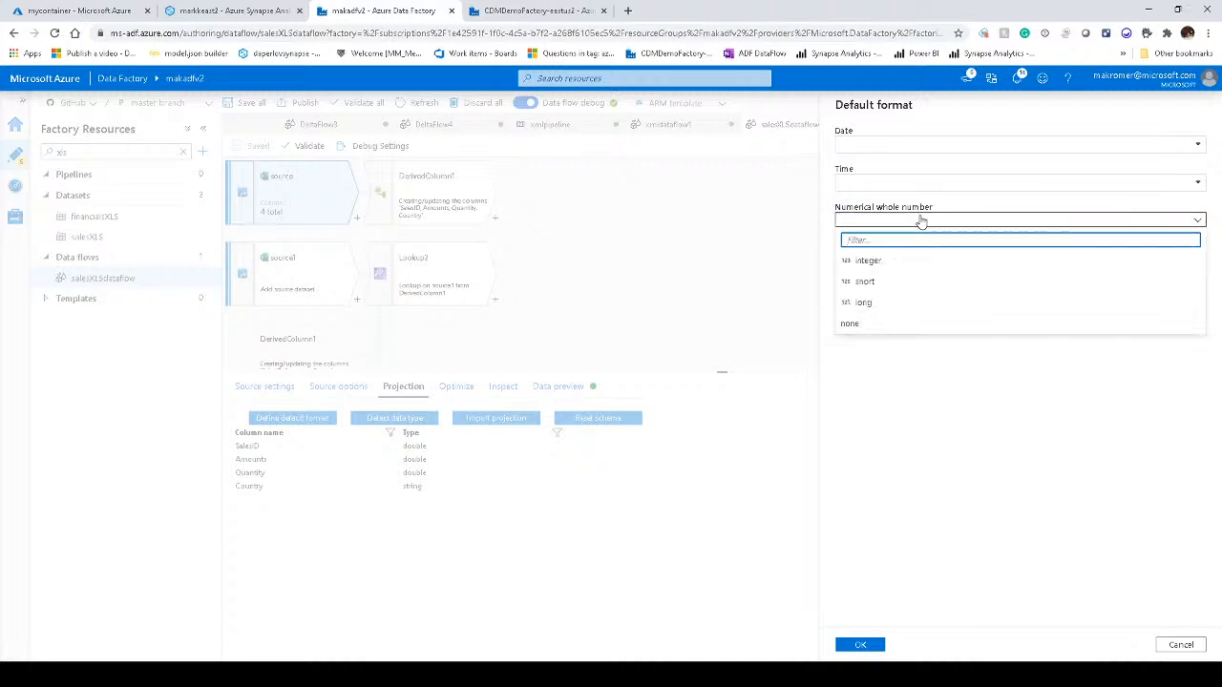
click(887, 280)
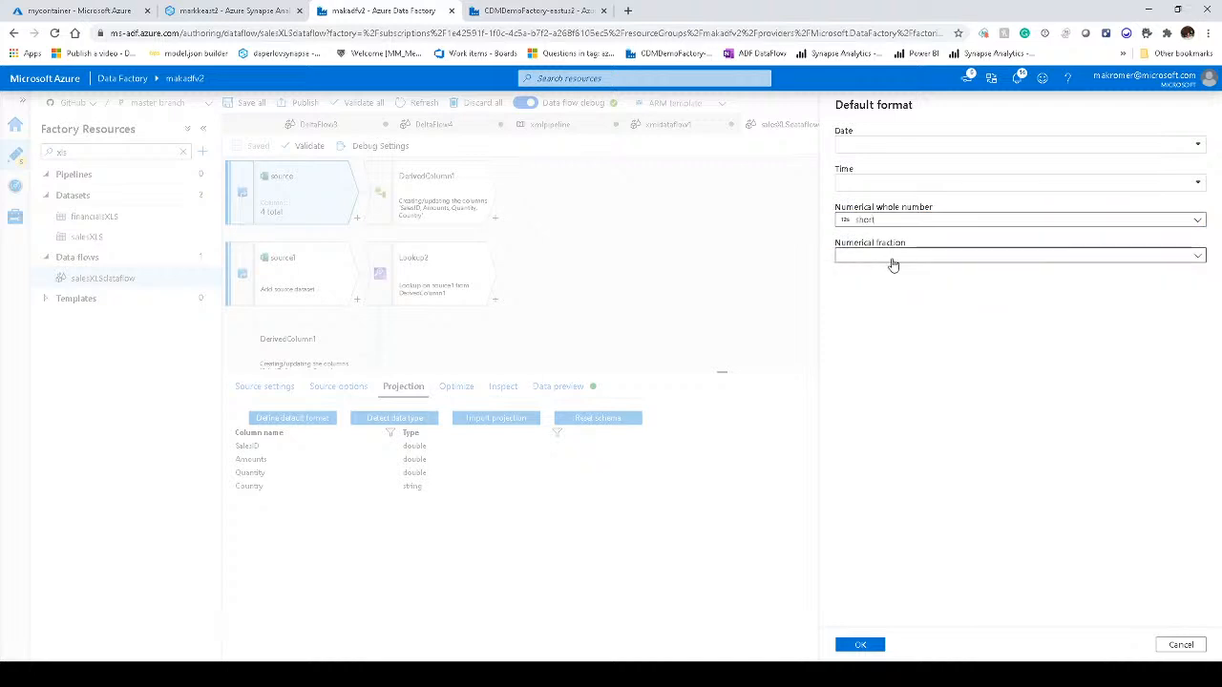
click(891, 259)
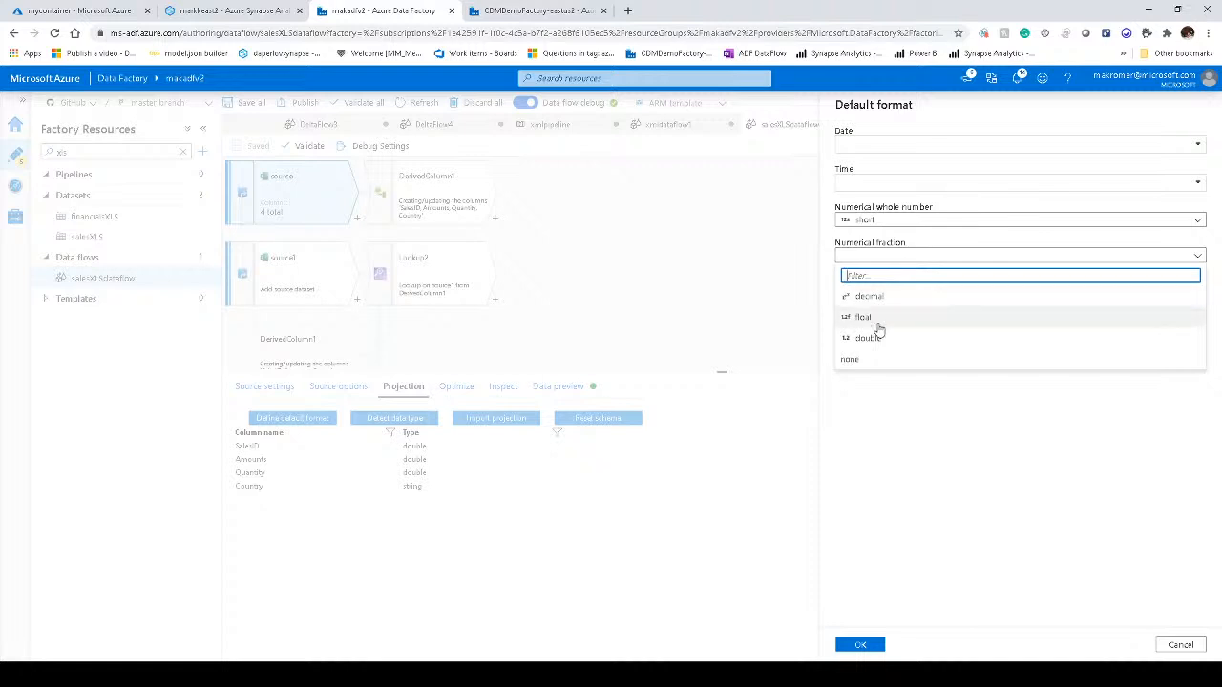
click(883, 297)
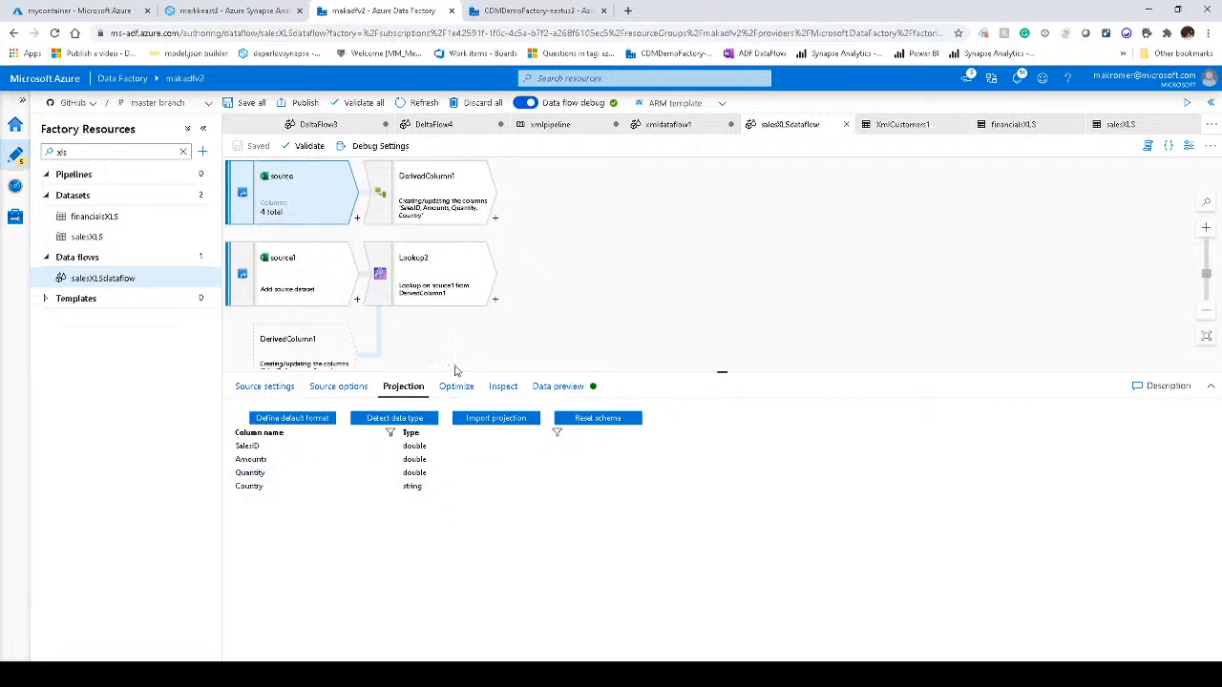
- Review the source settings and source options of the inline Excel source source1, including its file path and sheet name
click(320, 293)
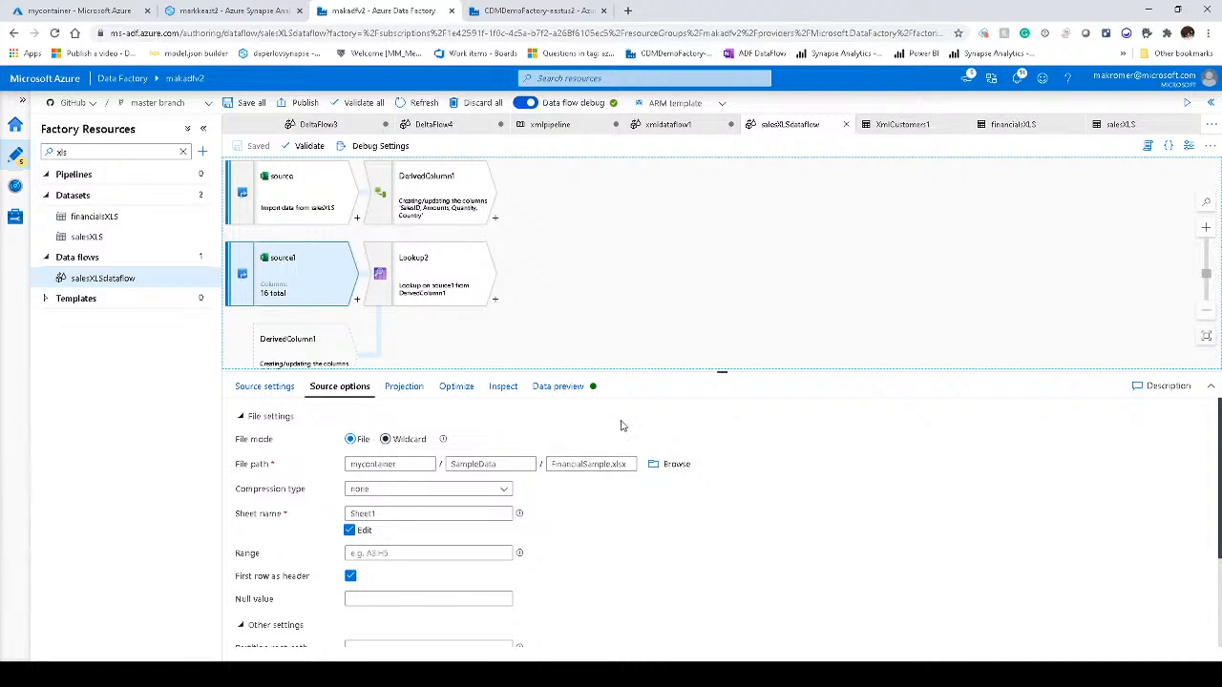
click(279, 389)
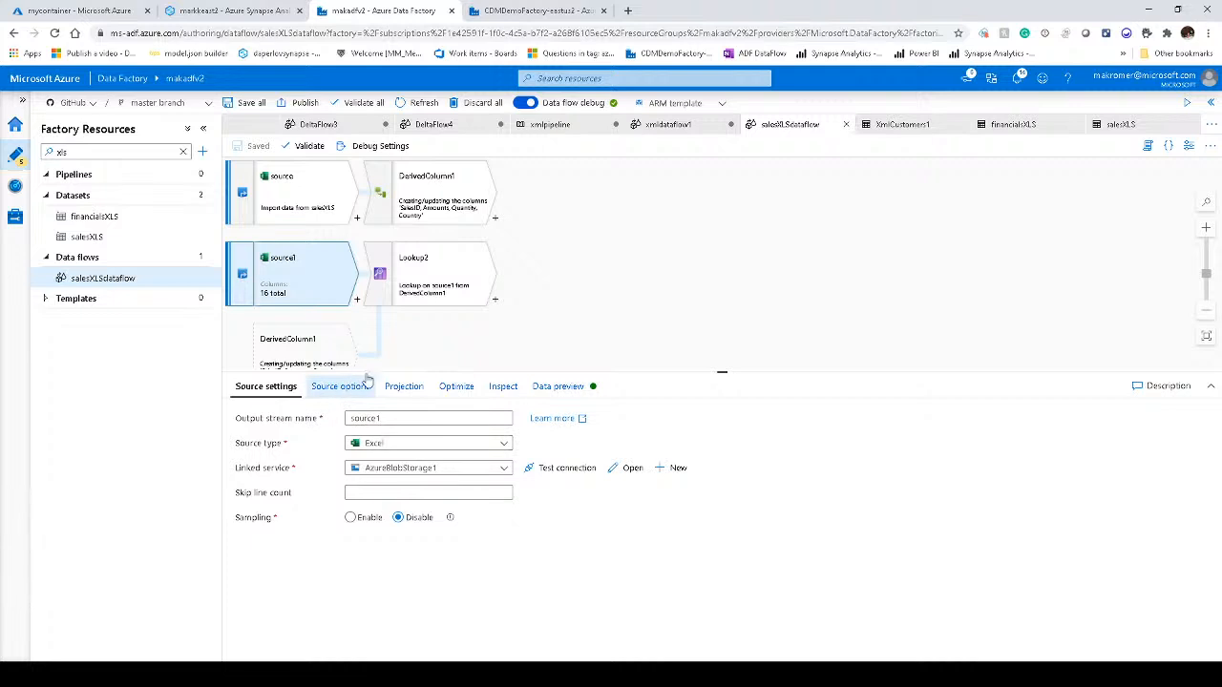
click(344, 386)
scroll(574, 376, down, 3)
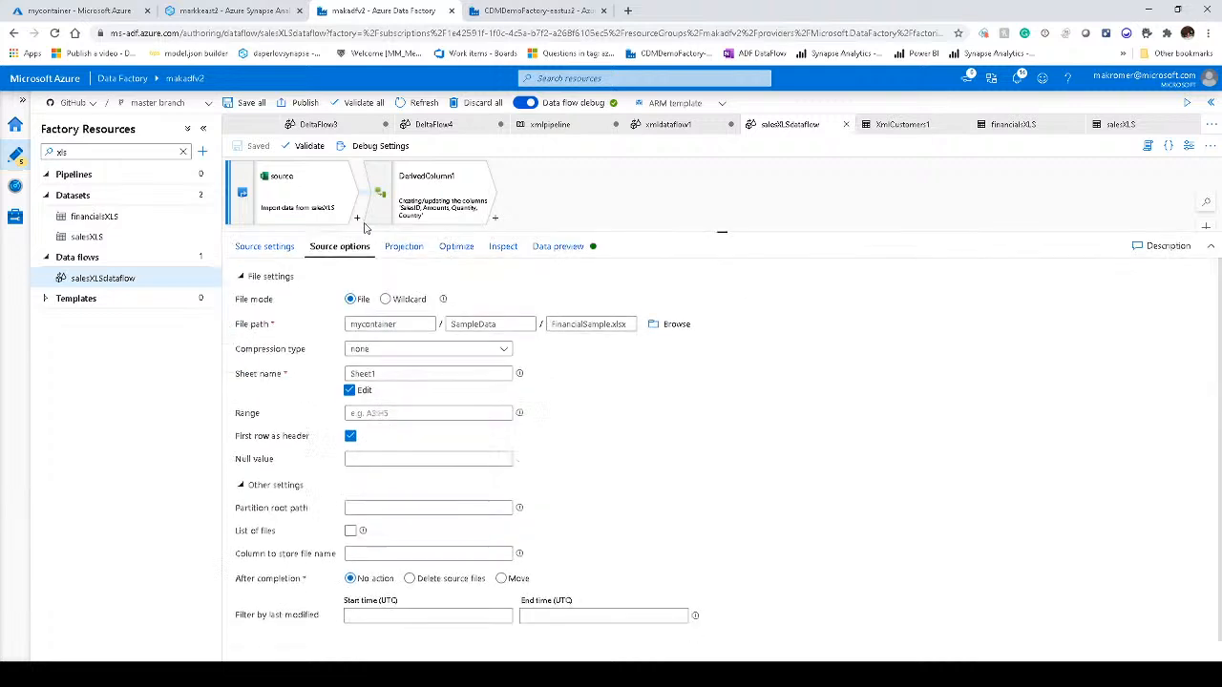
click(477, 365)
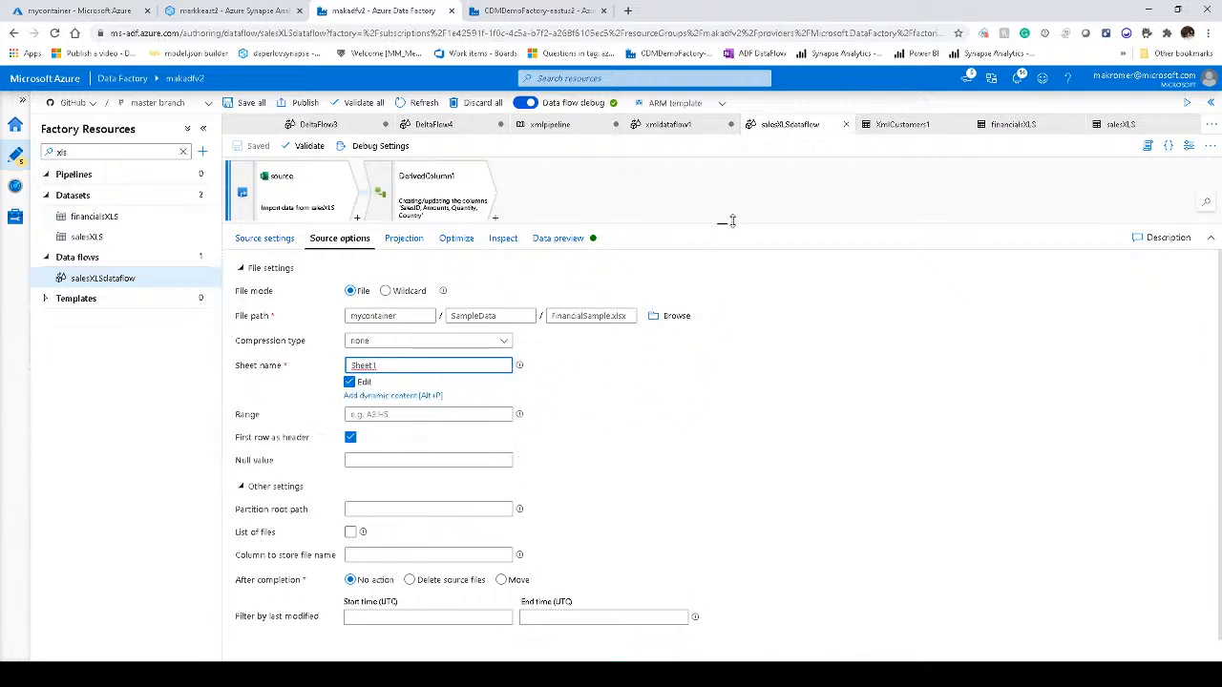
drag(725, 222, 394, 298)
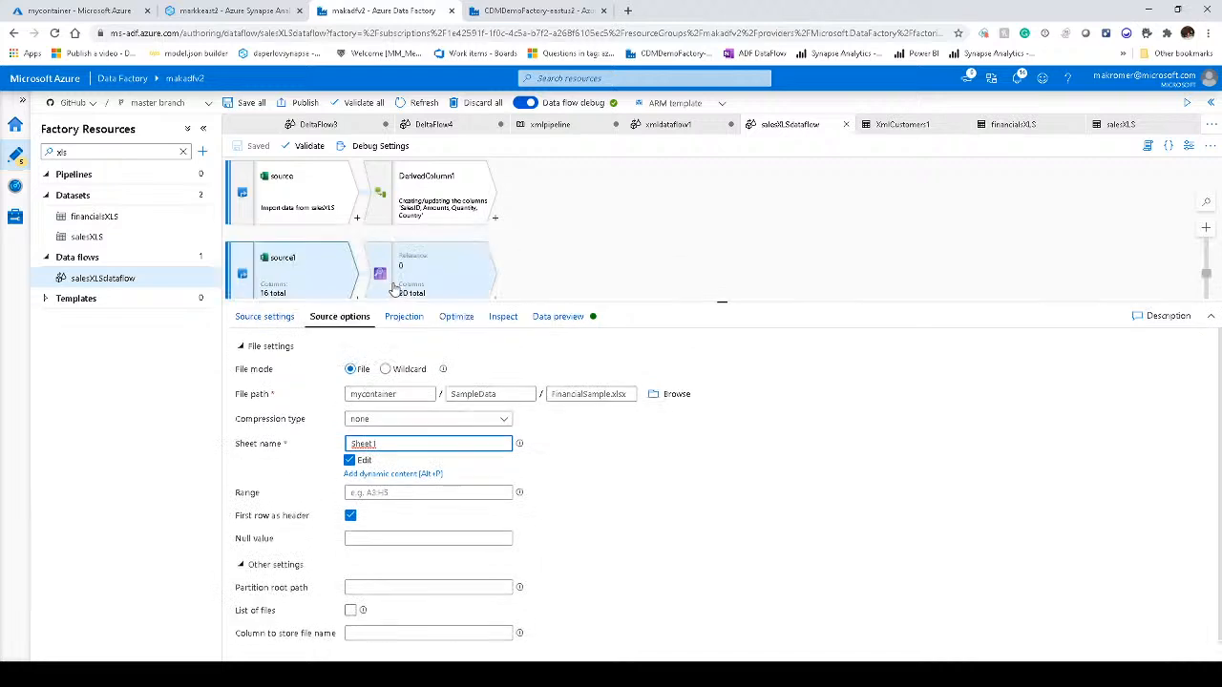
- Examine the column names and data types in source1's projection
click(394, 289)
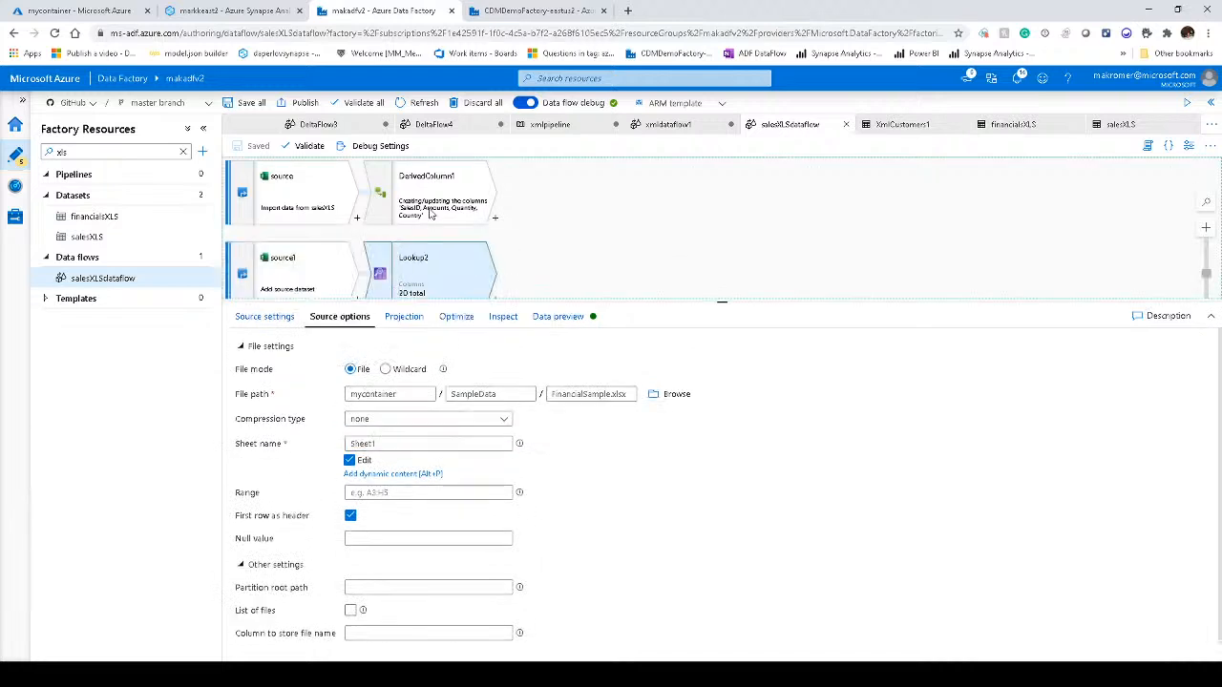
click(324, 273)
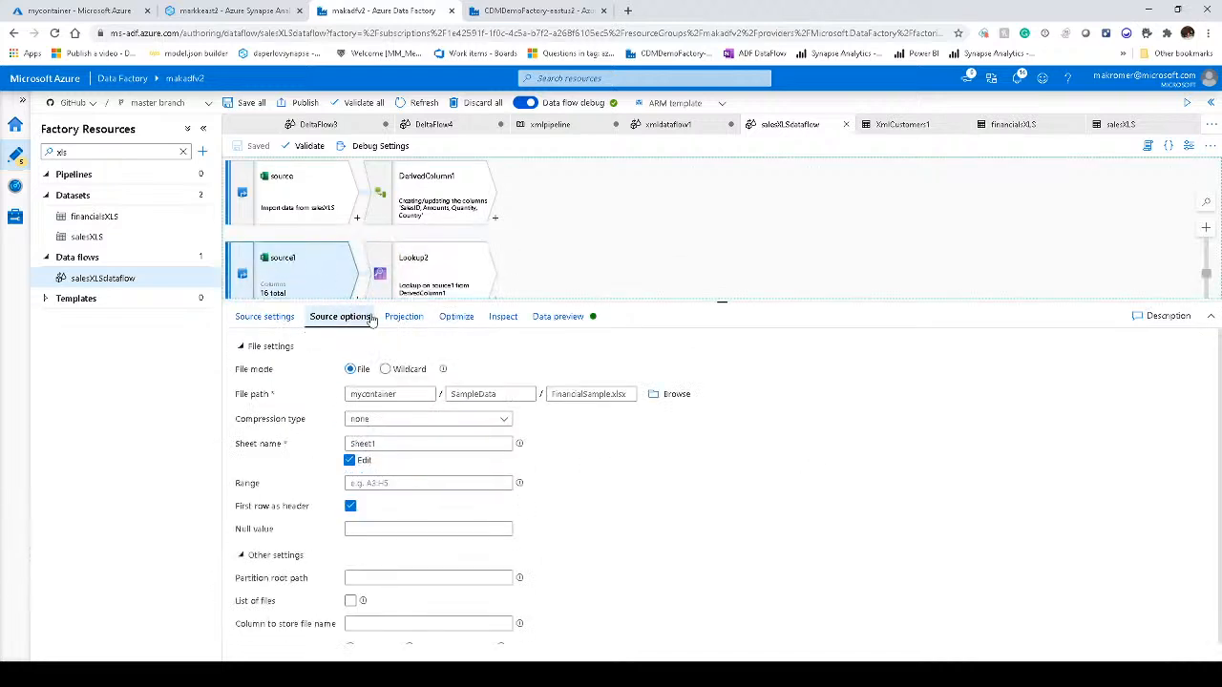
click(388, 323)
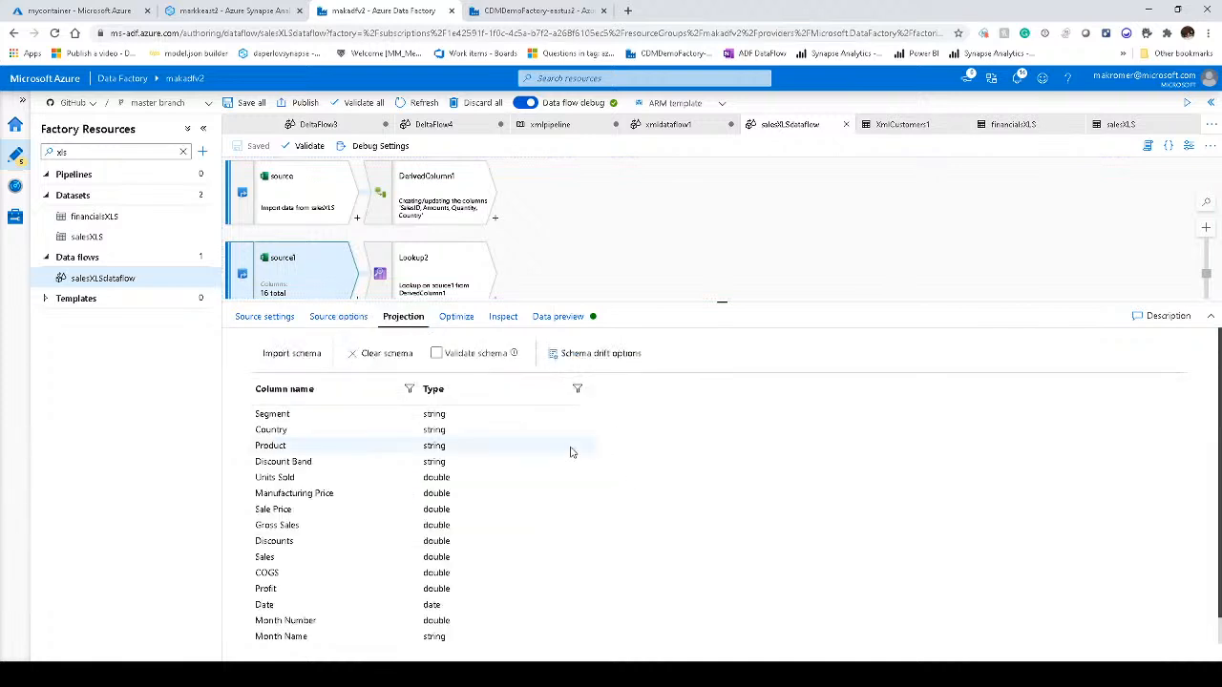
scroll(445, 498, down, 1)
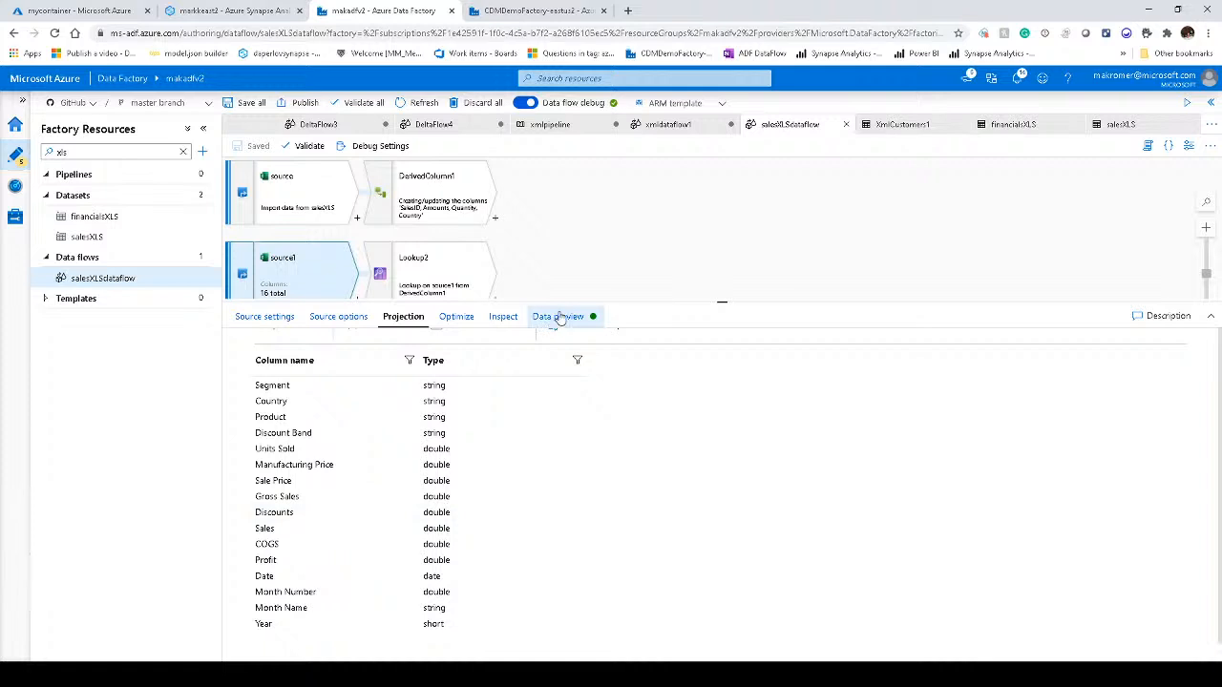
drag(564, 302, 573, 344)
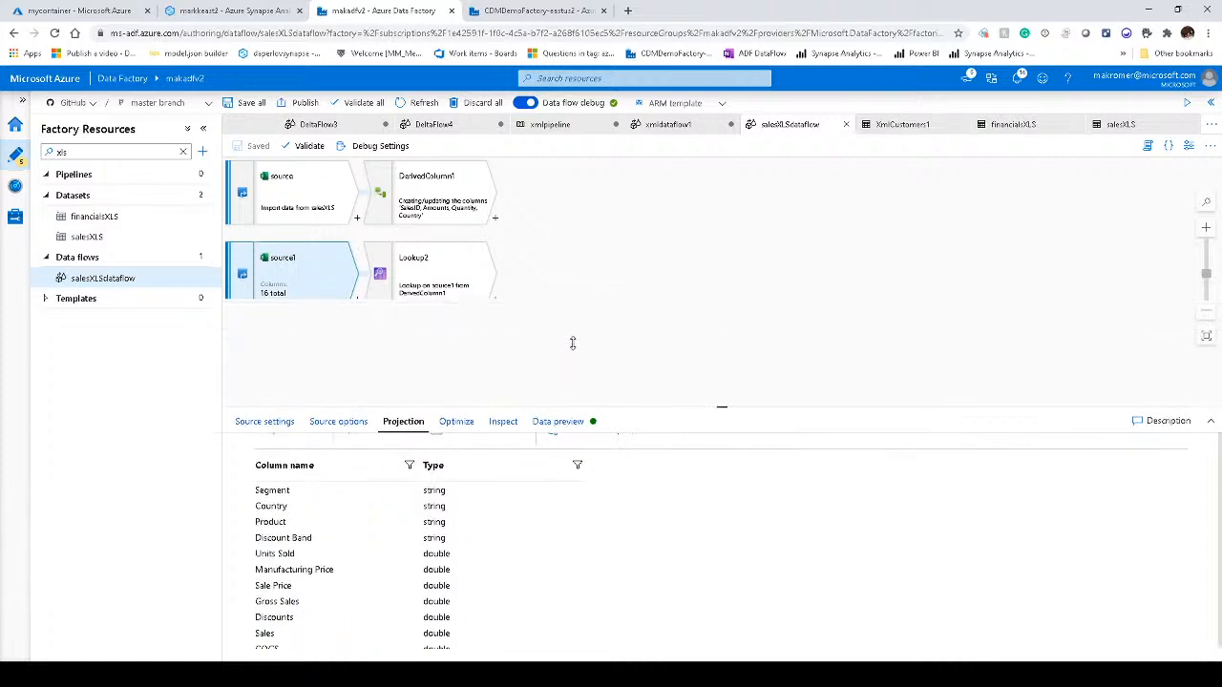
- Check the Lookup2 transformation's settings, and fetch a data preview of its joined output
click(410, 287)
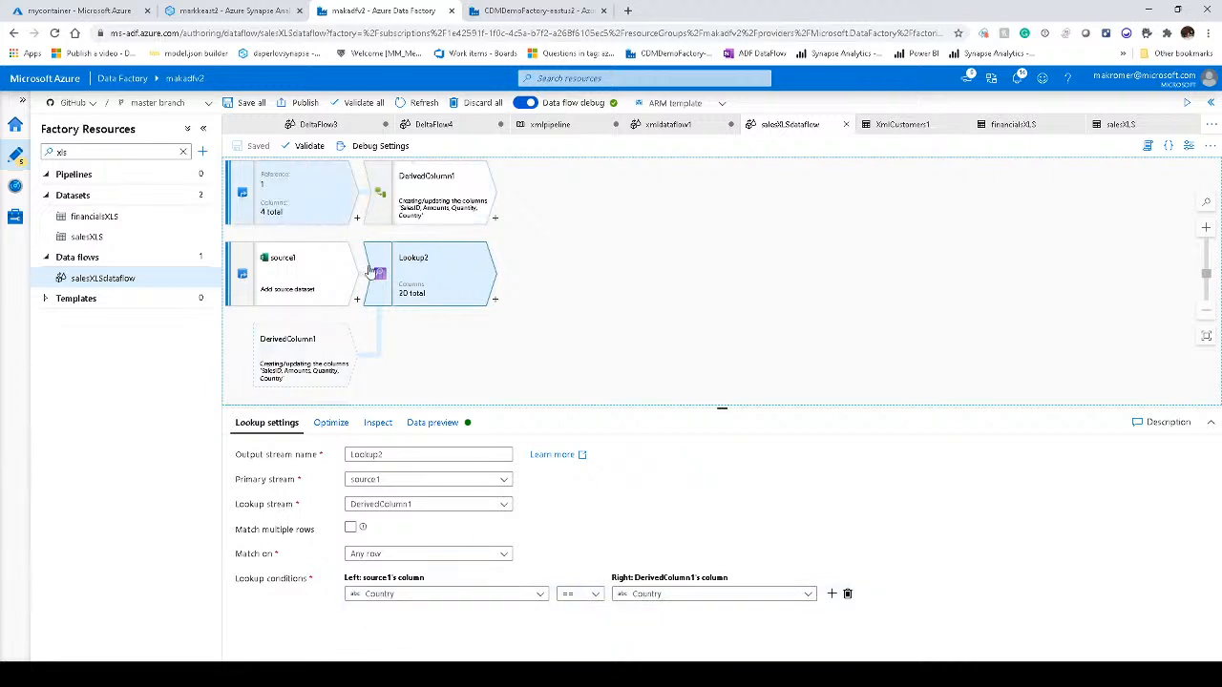
click(445, 425)
click(255, 475)
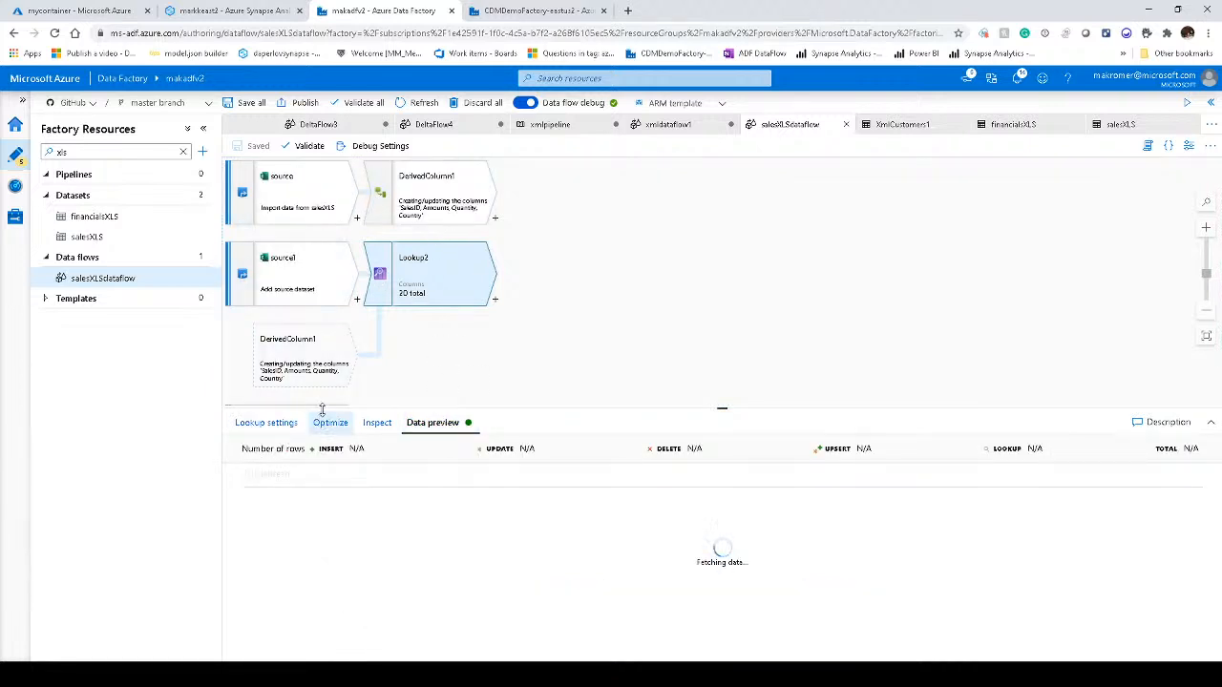
drag(321, 408, 321, 163)
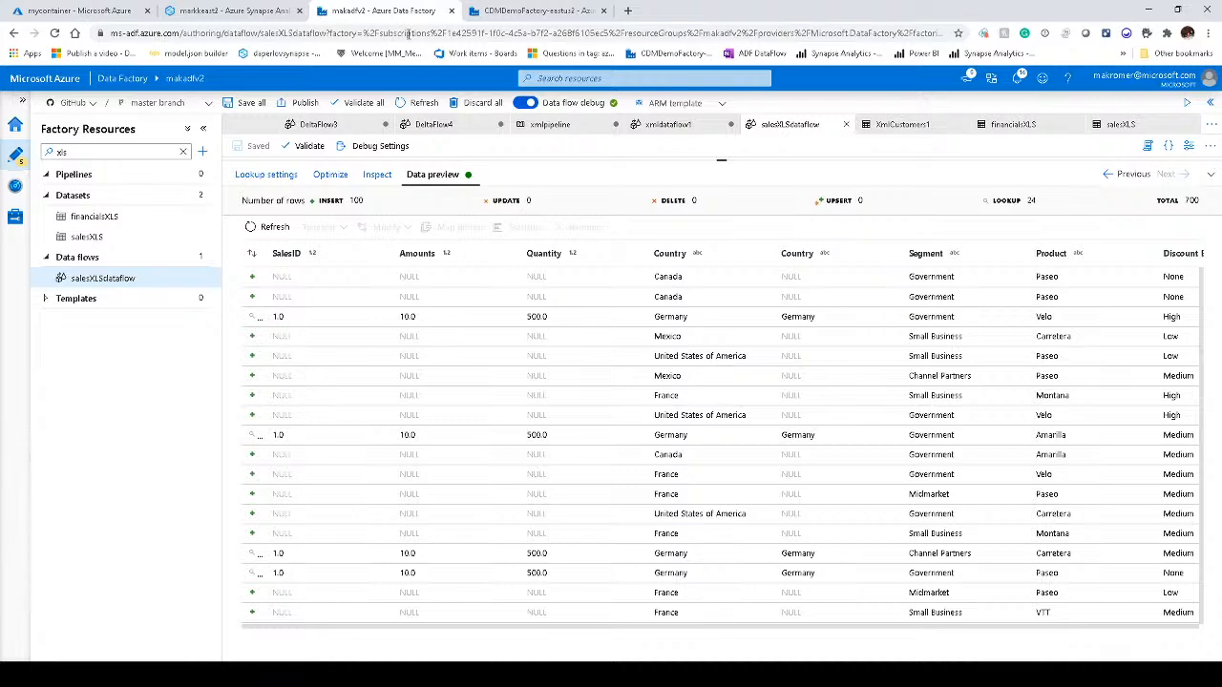
- Switch to the Synapse workspace, and review source1's settings and available inline source types in Dataflow1
click(244, 13)
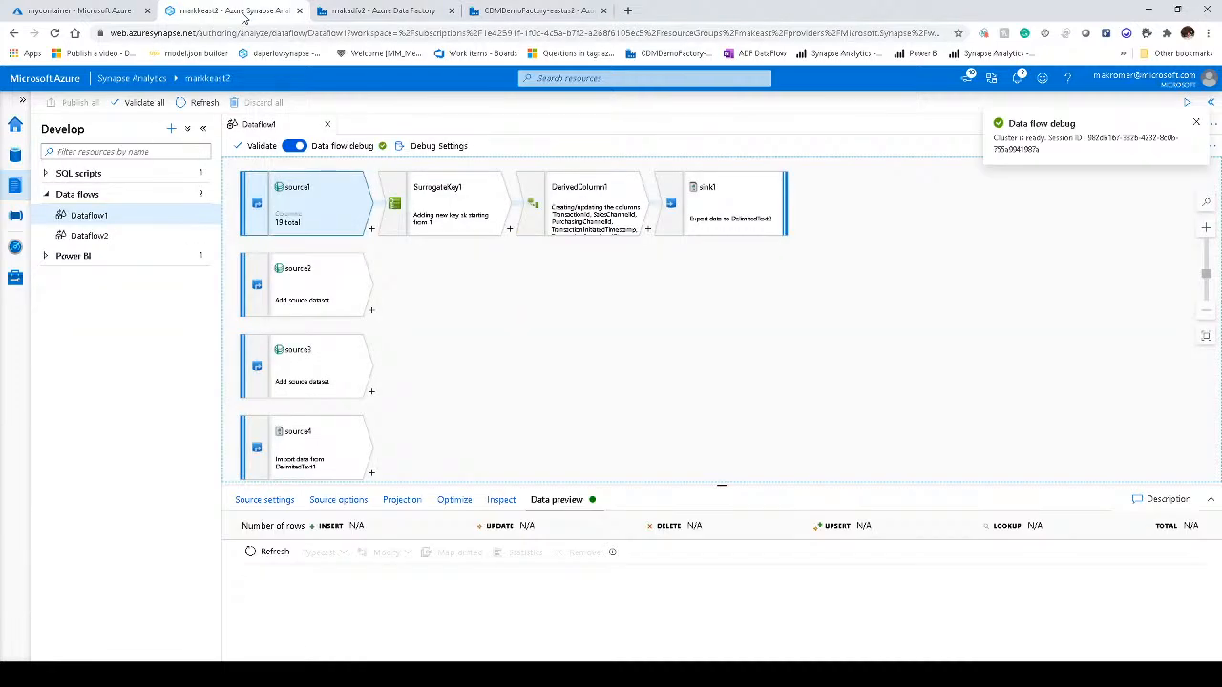
click(1195, 122)
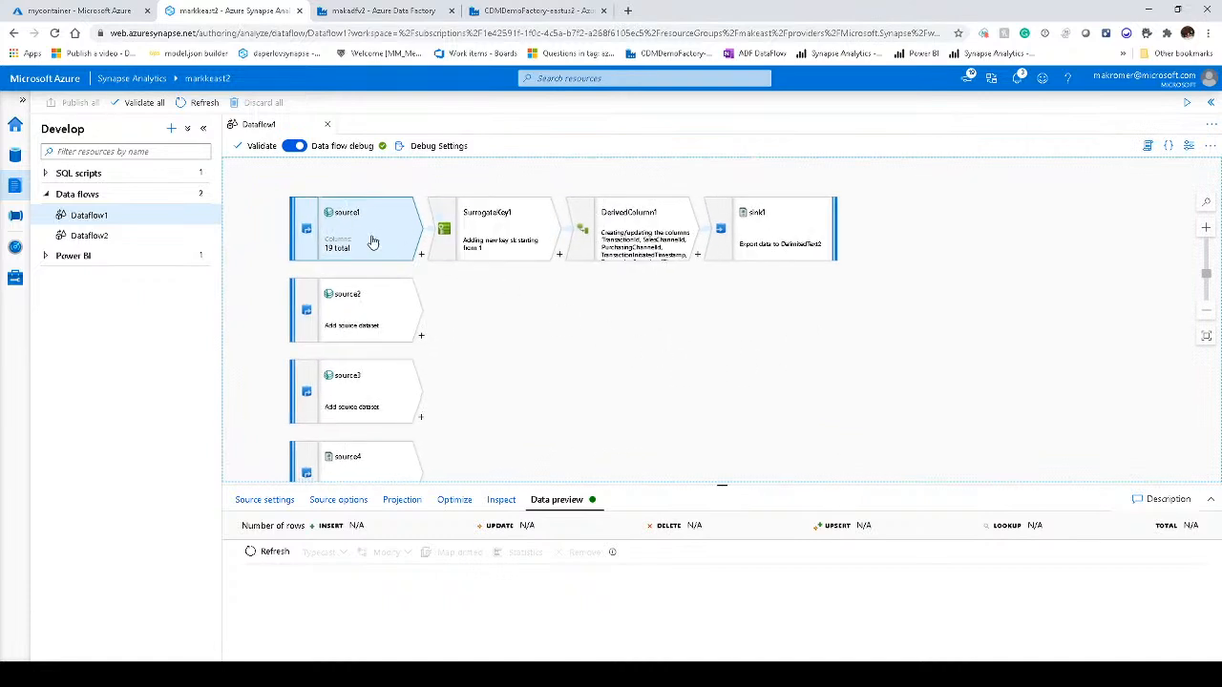
drag(524, 485, 383, 356)
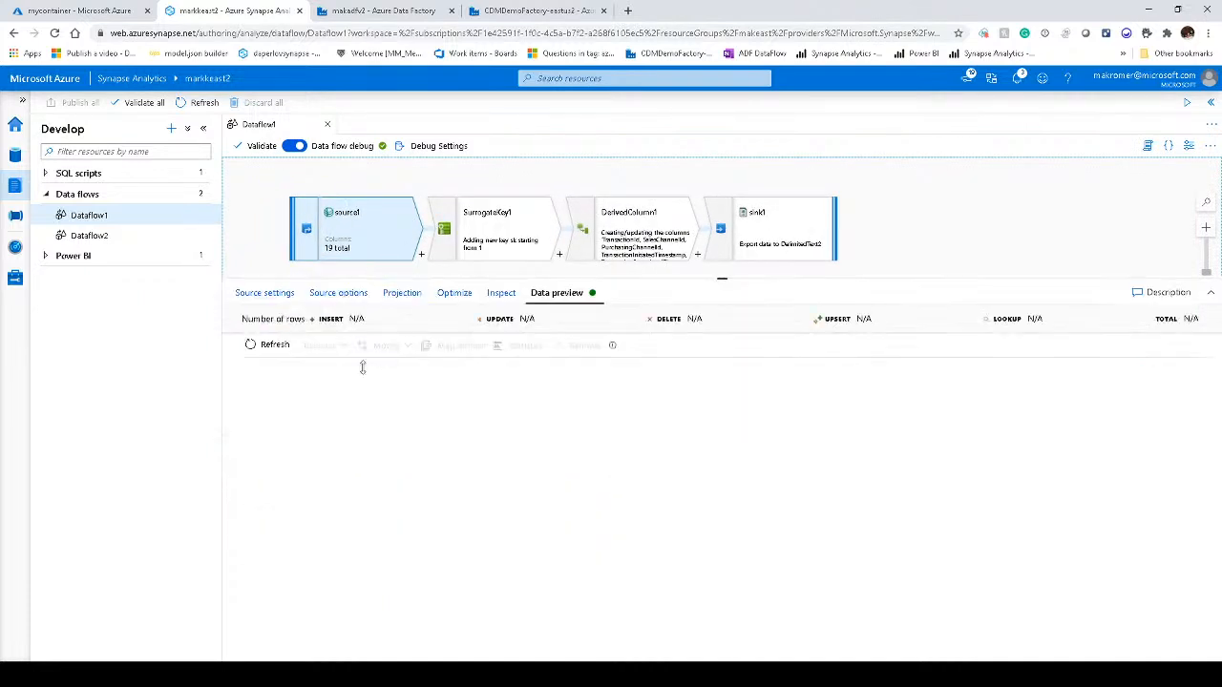
click(274, 297)
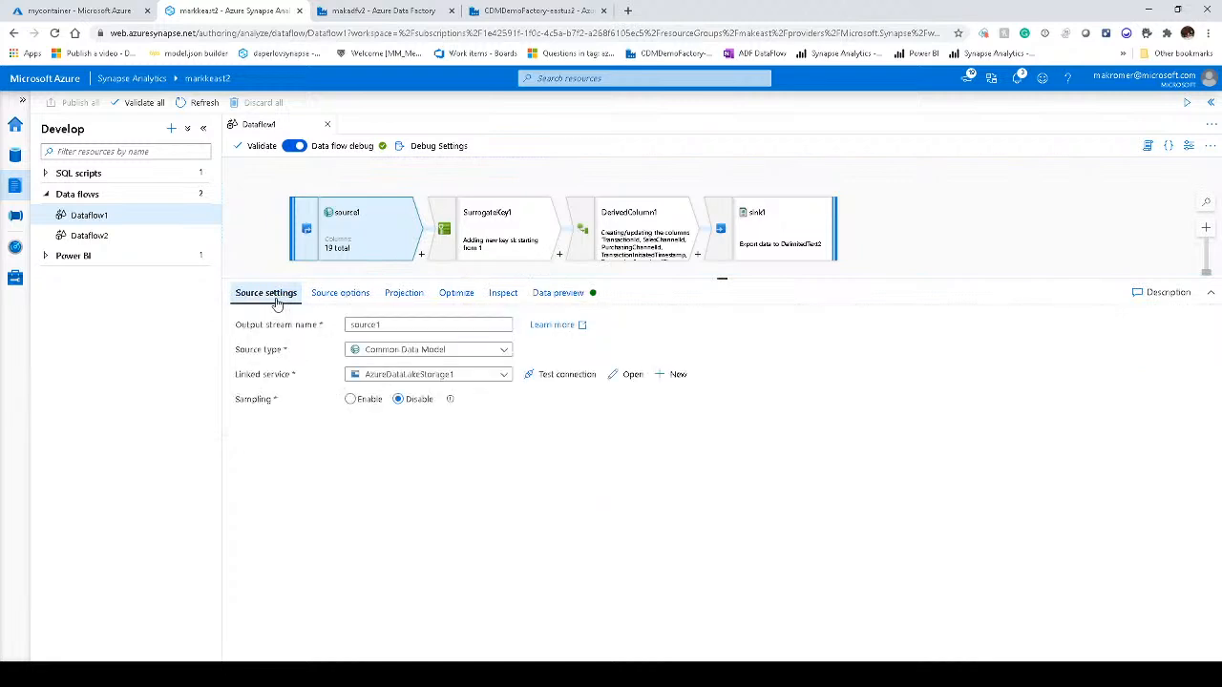
click(420, 351)
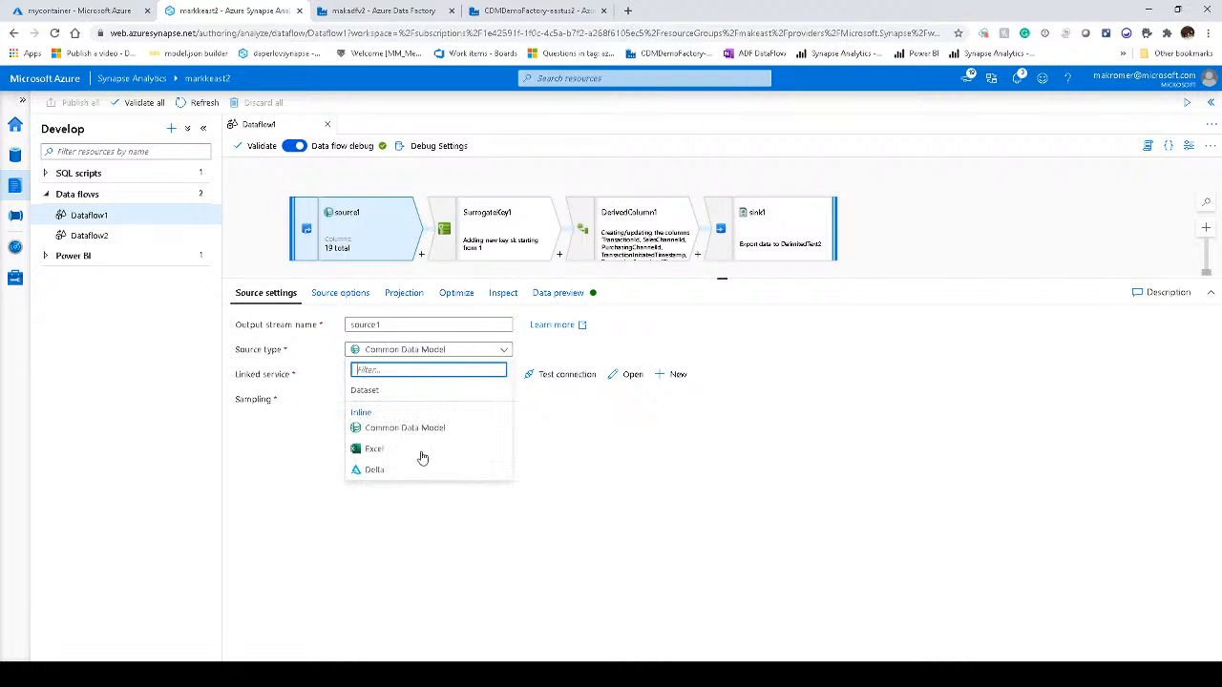
click(671, 452)
drag(630, 280, 631, 331)
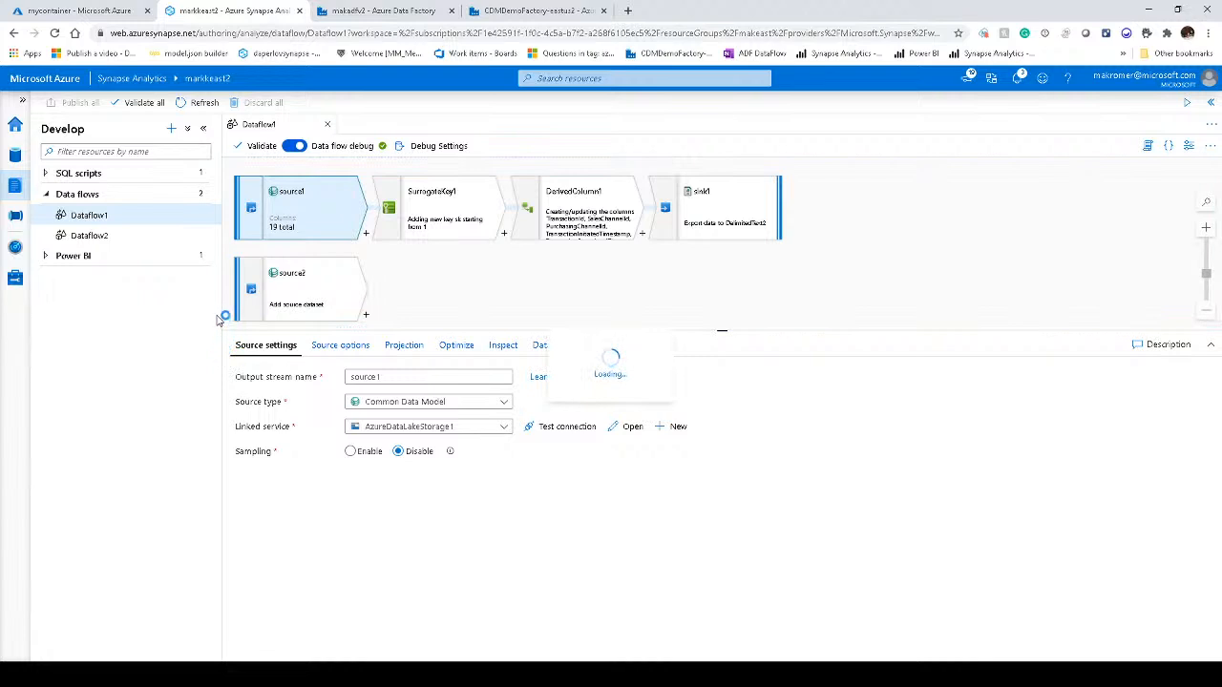
- Inspect the details and logs of the in-progress data flow debug session among the monitored Apache Spark applications
click(16, 248)
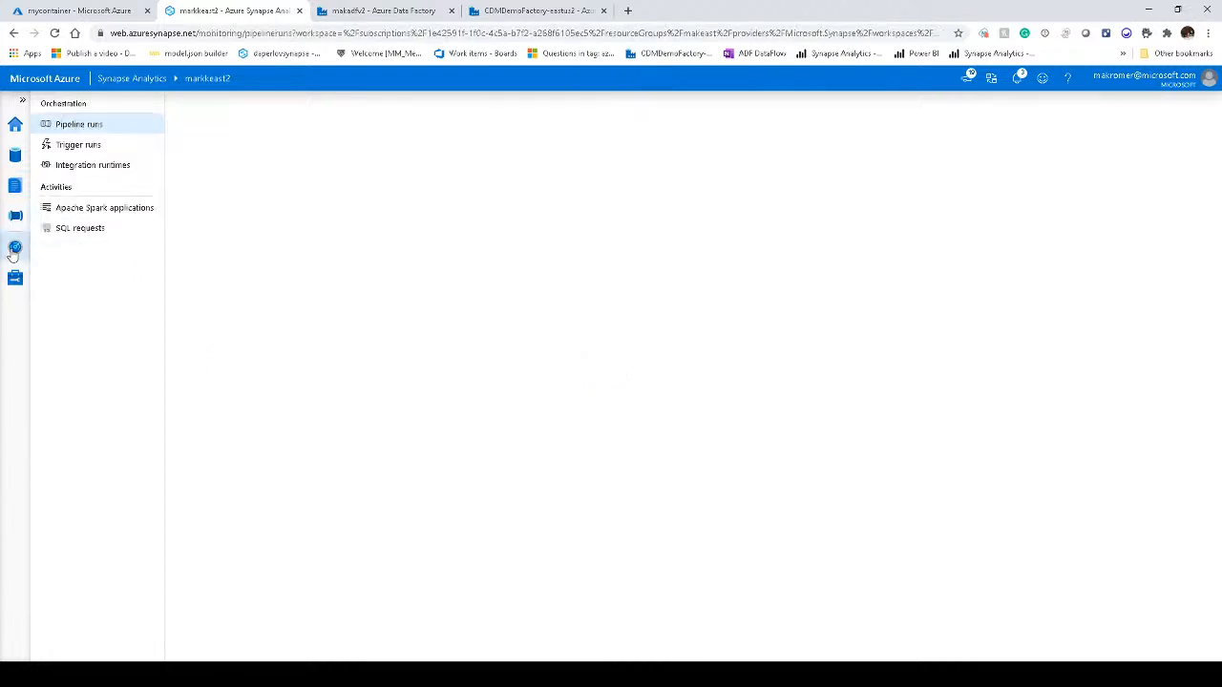
click(92, 209)
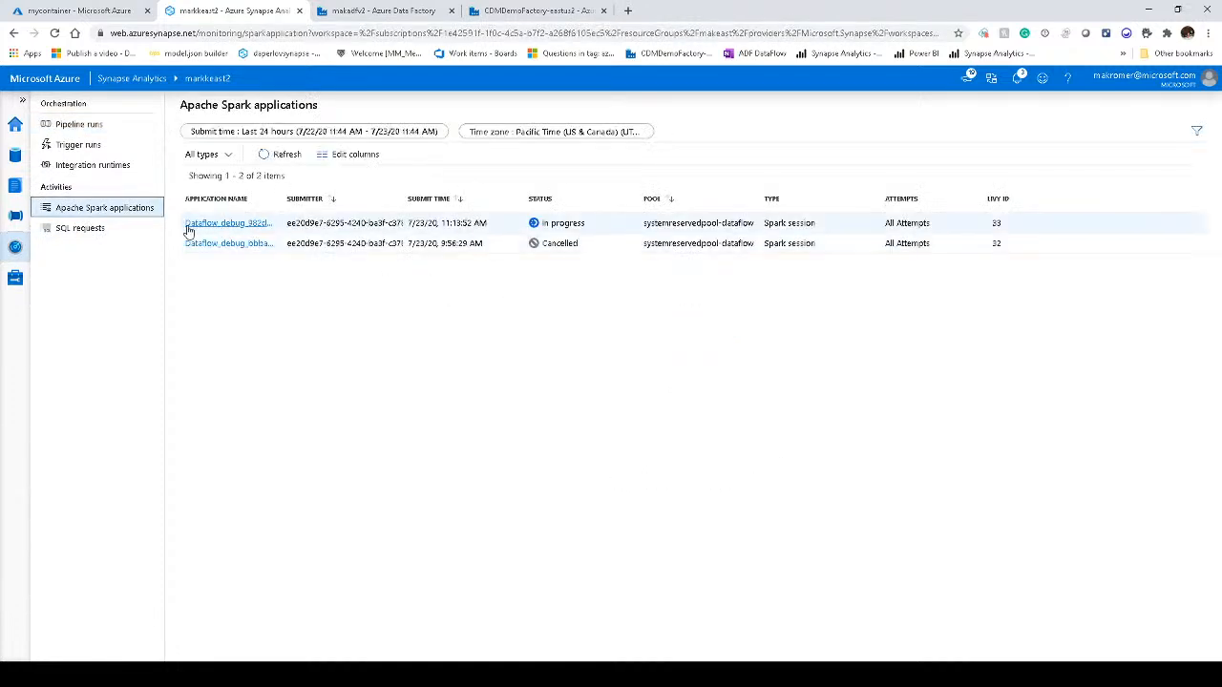
click(201, 226)
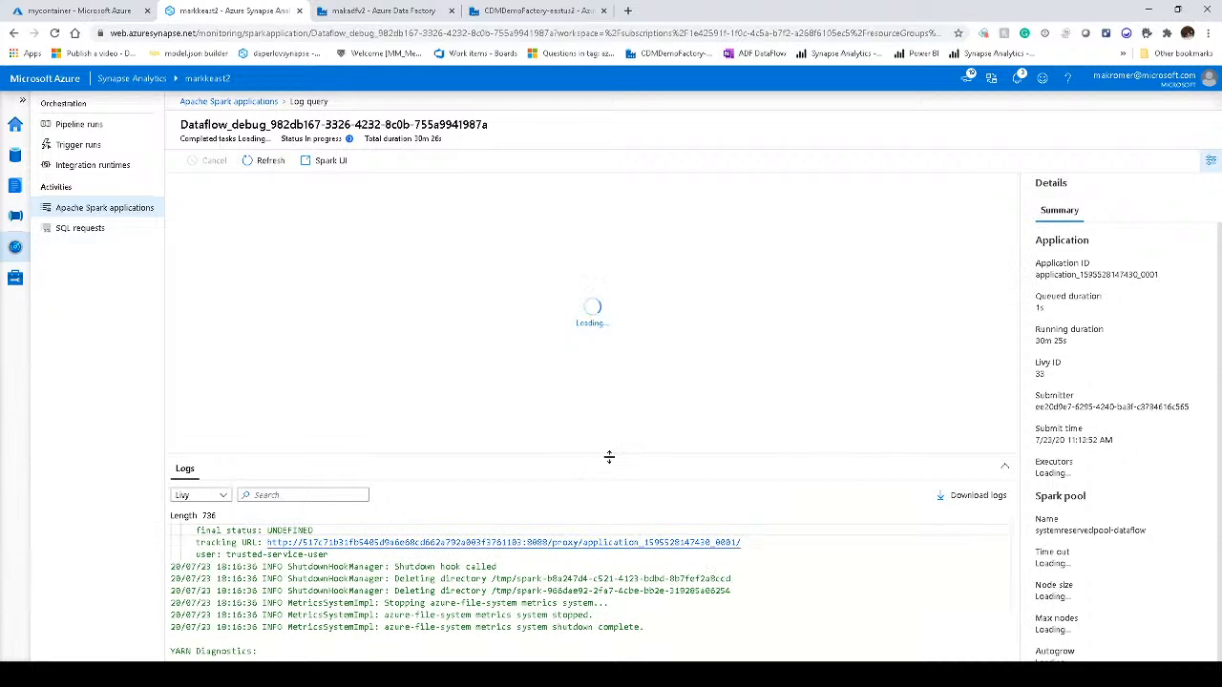
- Return to the makadfv2 data factory, and review the connection settings of the salesXLS dataset
click(373, 14)
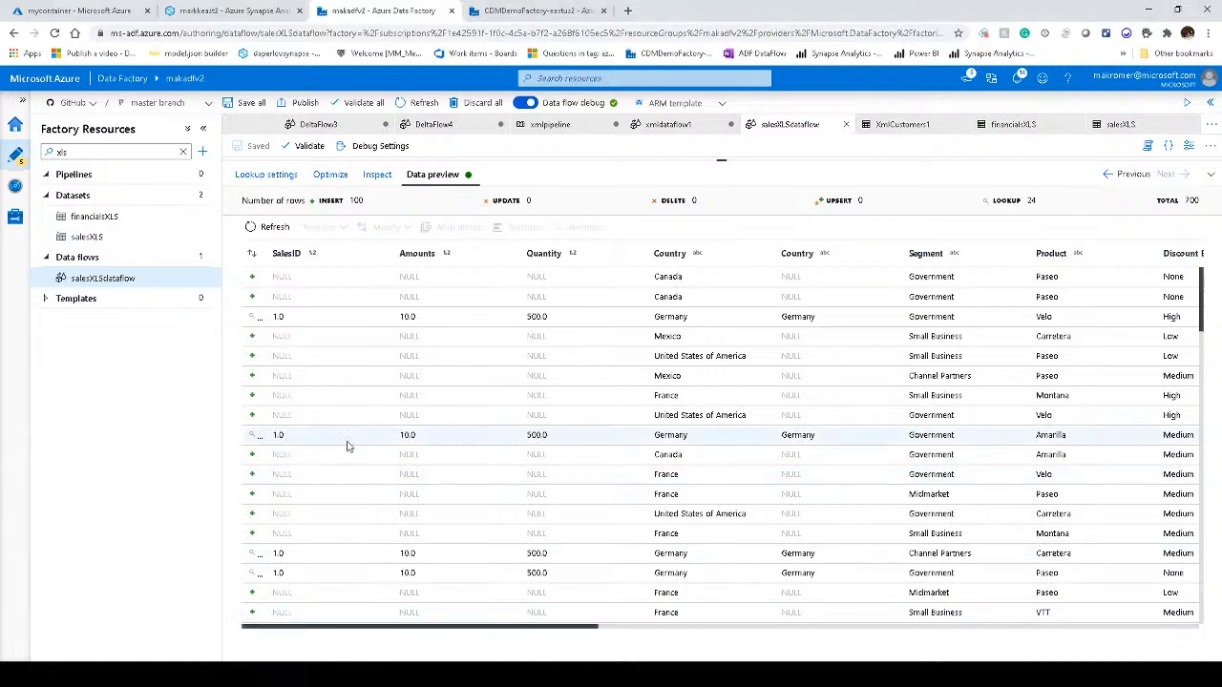
drag(380, 162, 390, 353)
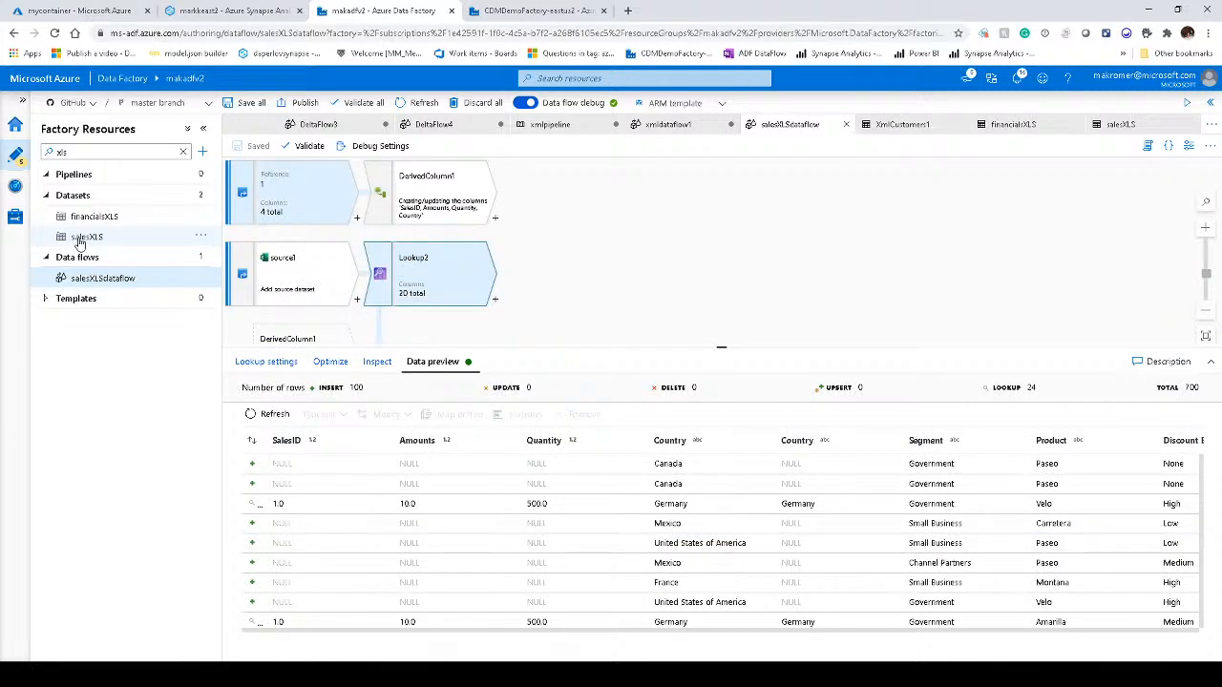
click(82, 239)
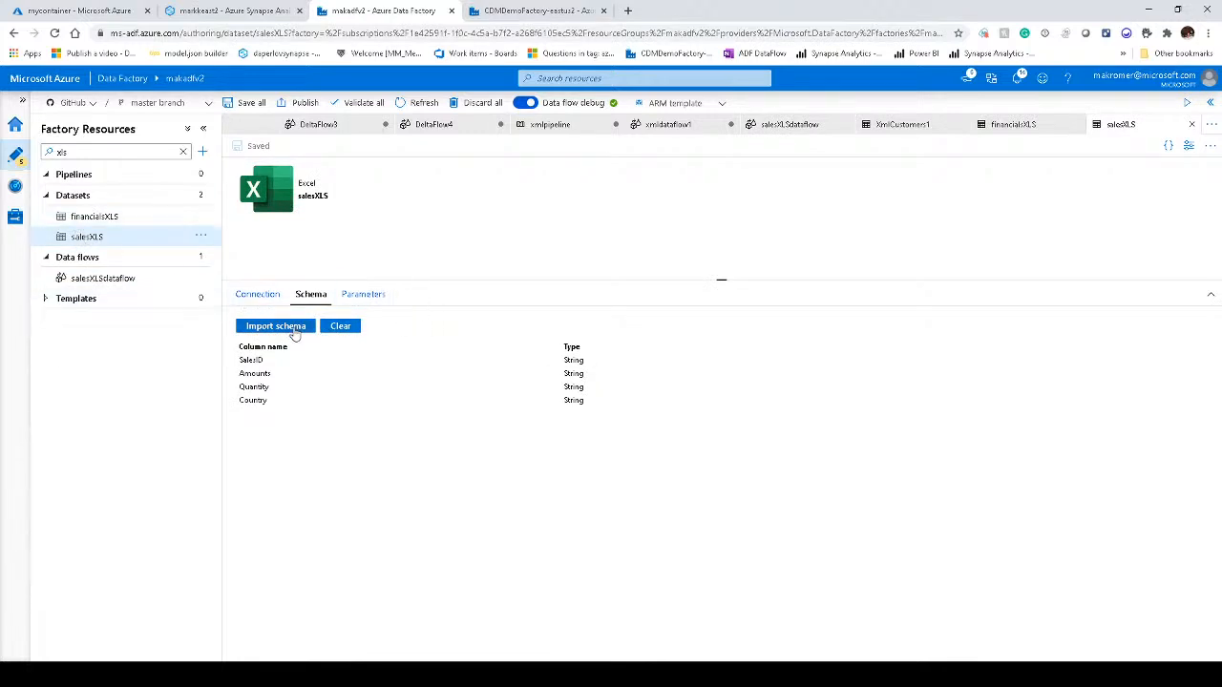
click(259, 298)
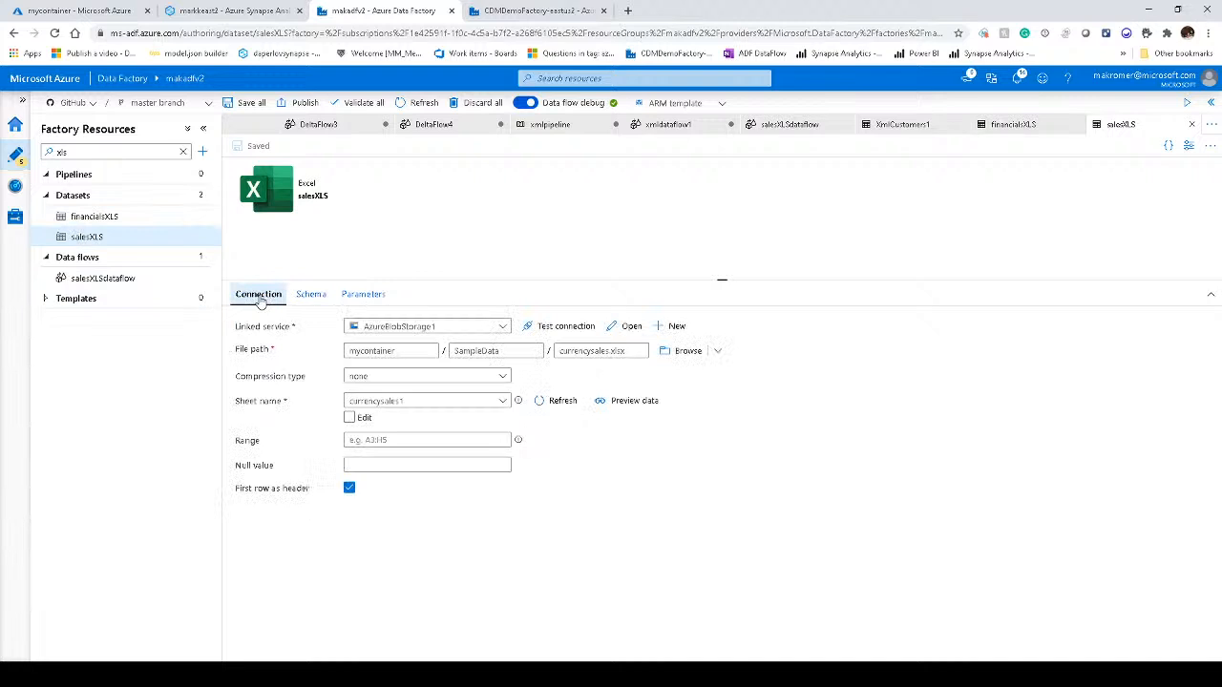
drag(346, 281, 353, 203)
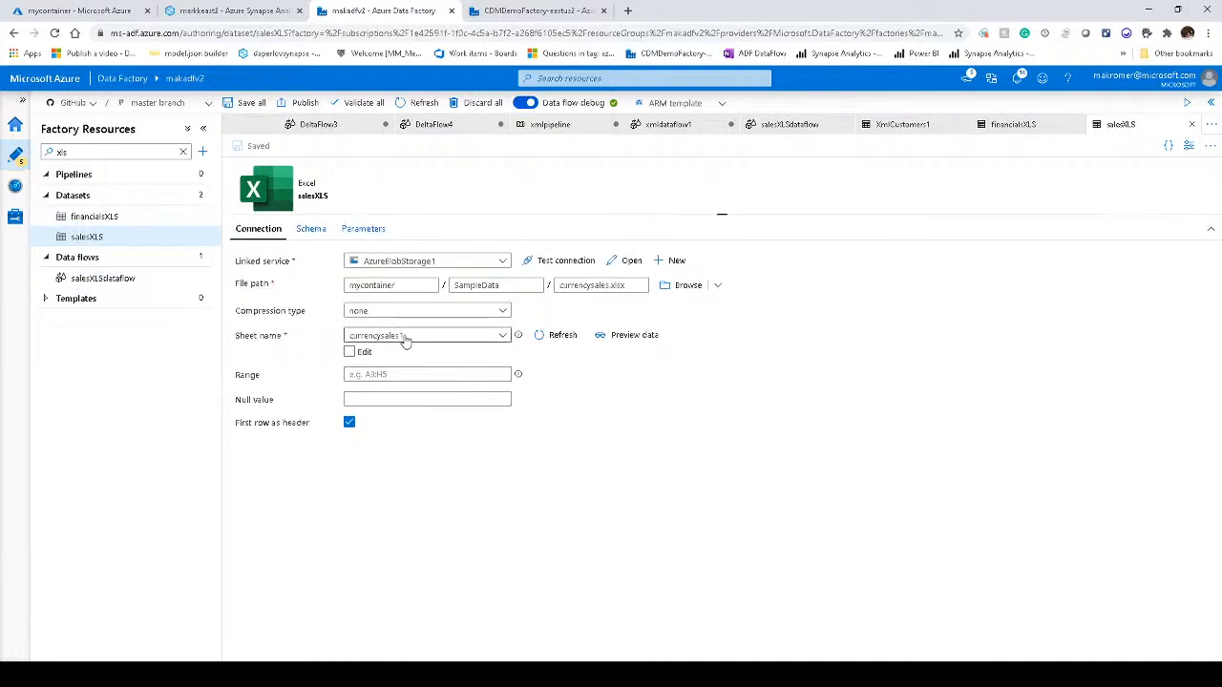
- Enable manual editing of the salesXLS dataset's sheet name, keep currencysales1, and set the range to A1:B2
click(348, 352)
click(467, 336)
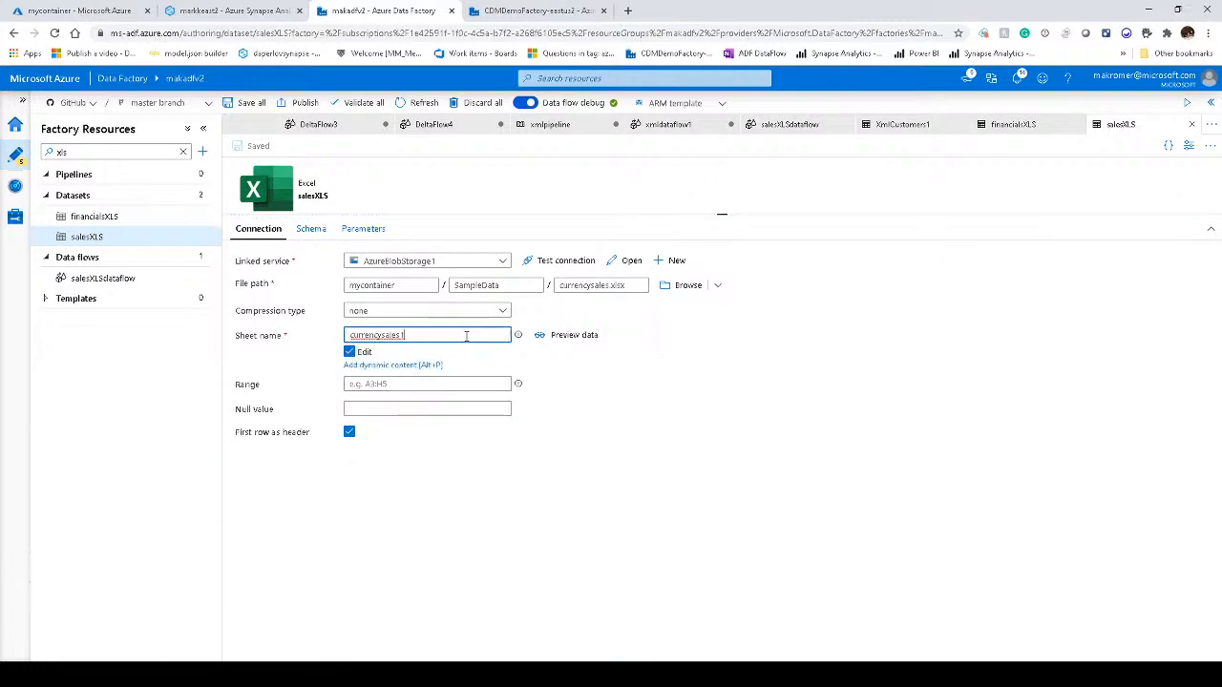
click(408, 382)
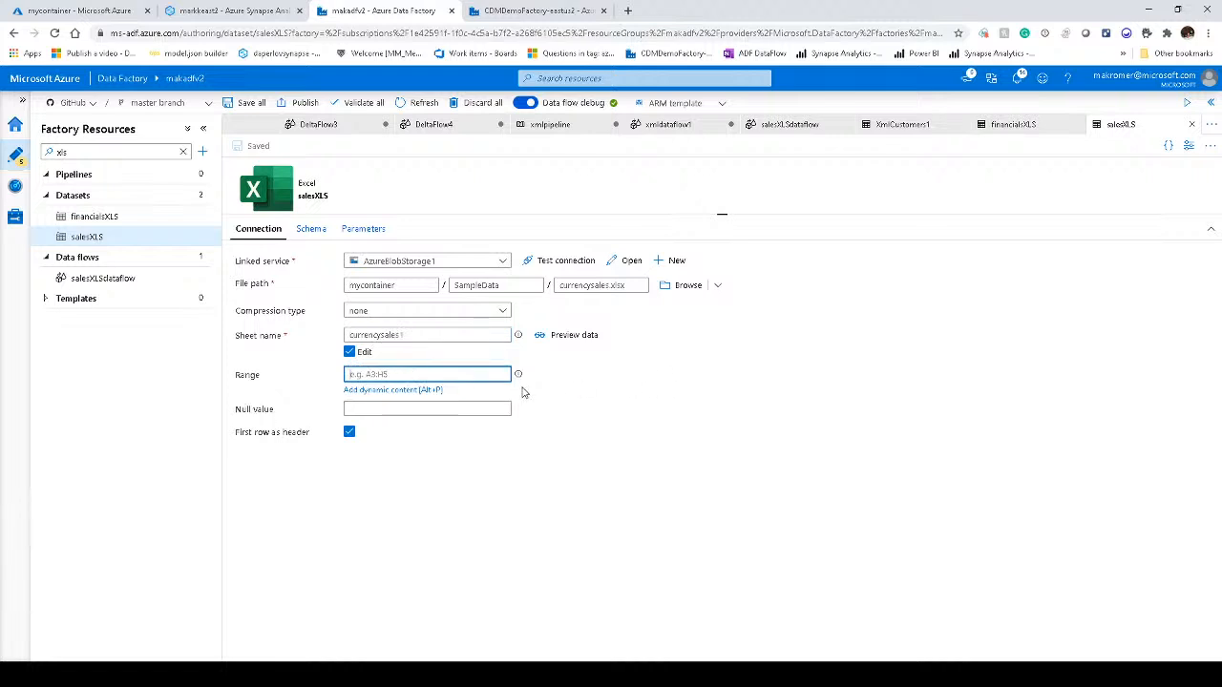
text(A1:B2)
key(ctrl+a)
key(alt+Tab)
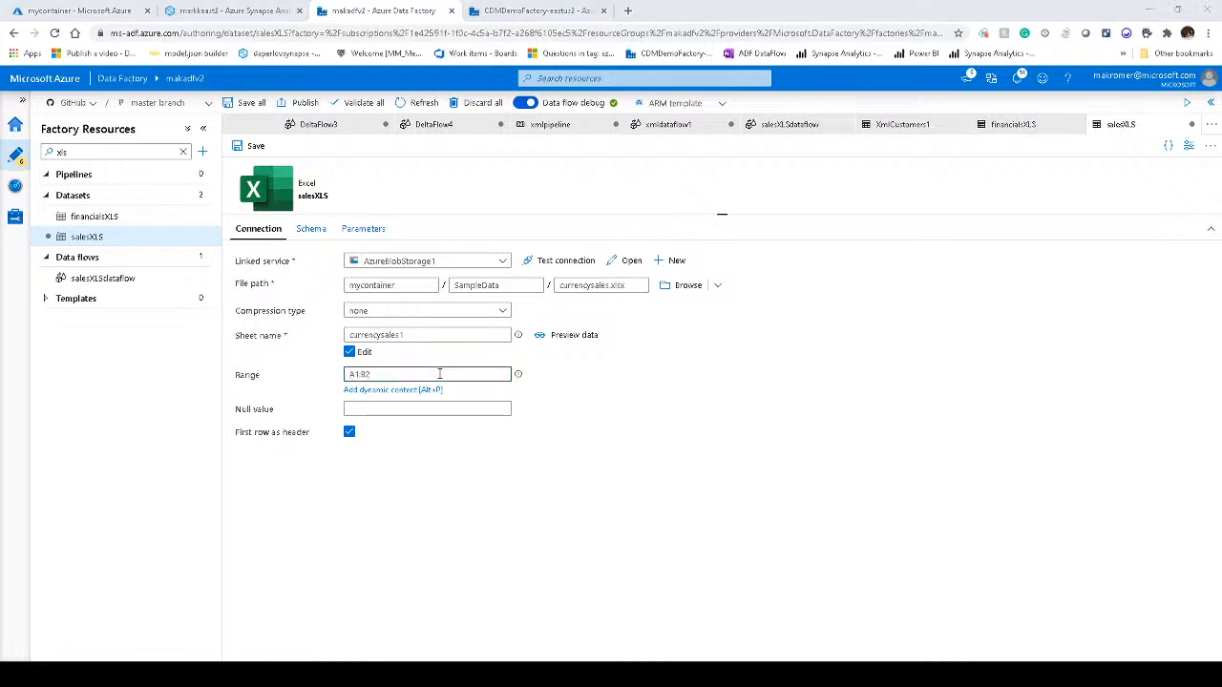